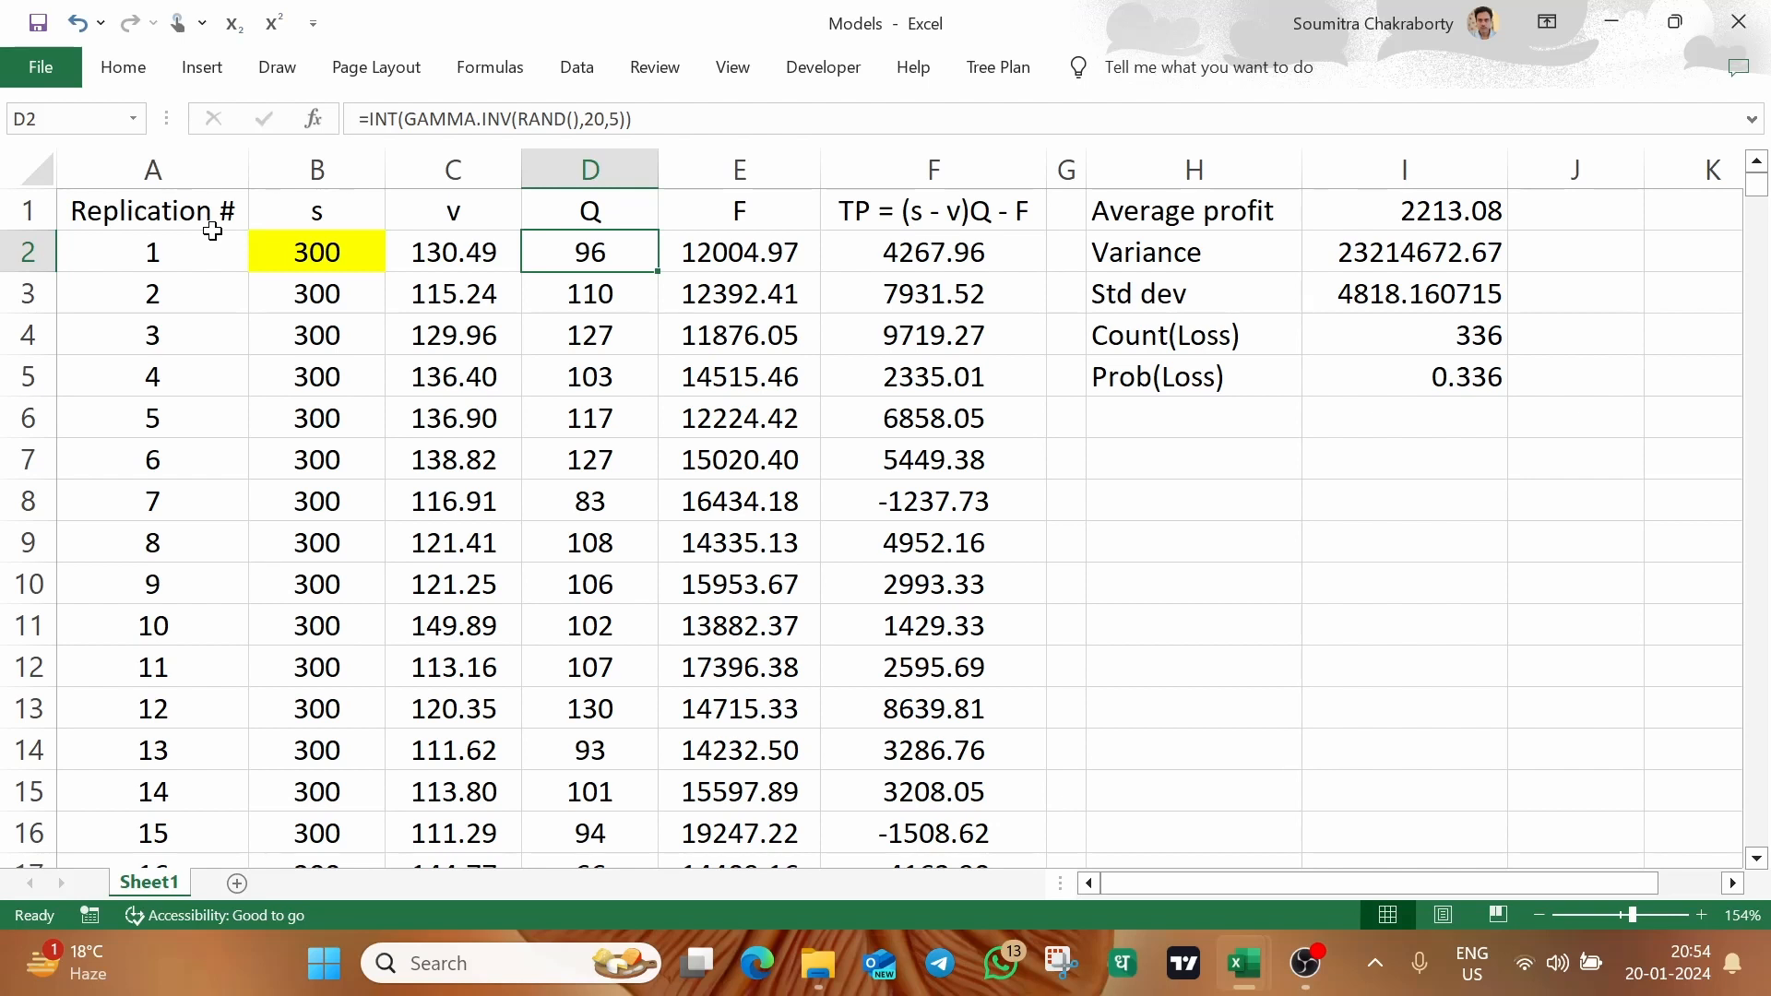
Examine the replication, s, v, Q and F columns and the total profit formula in the first replication row
key("alt+Tab")
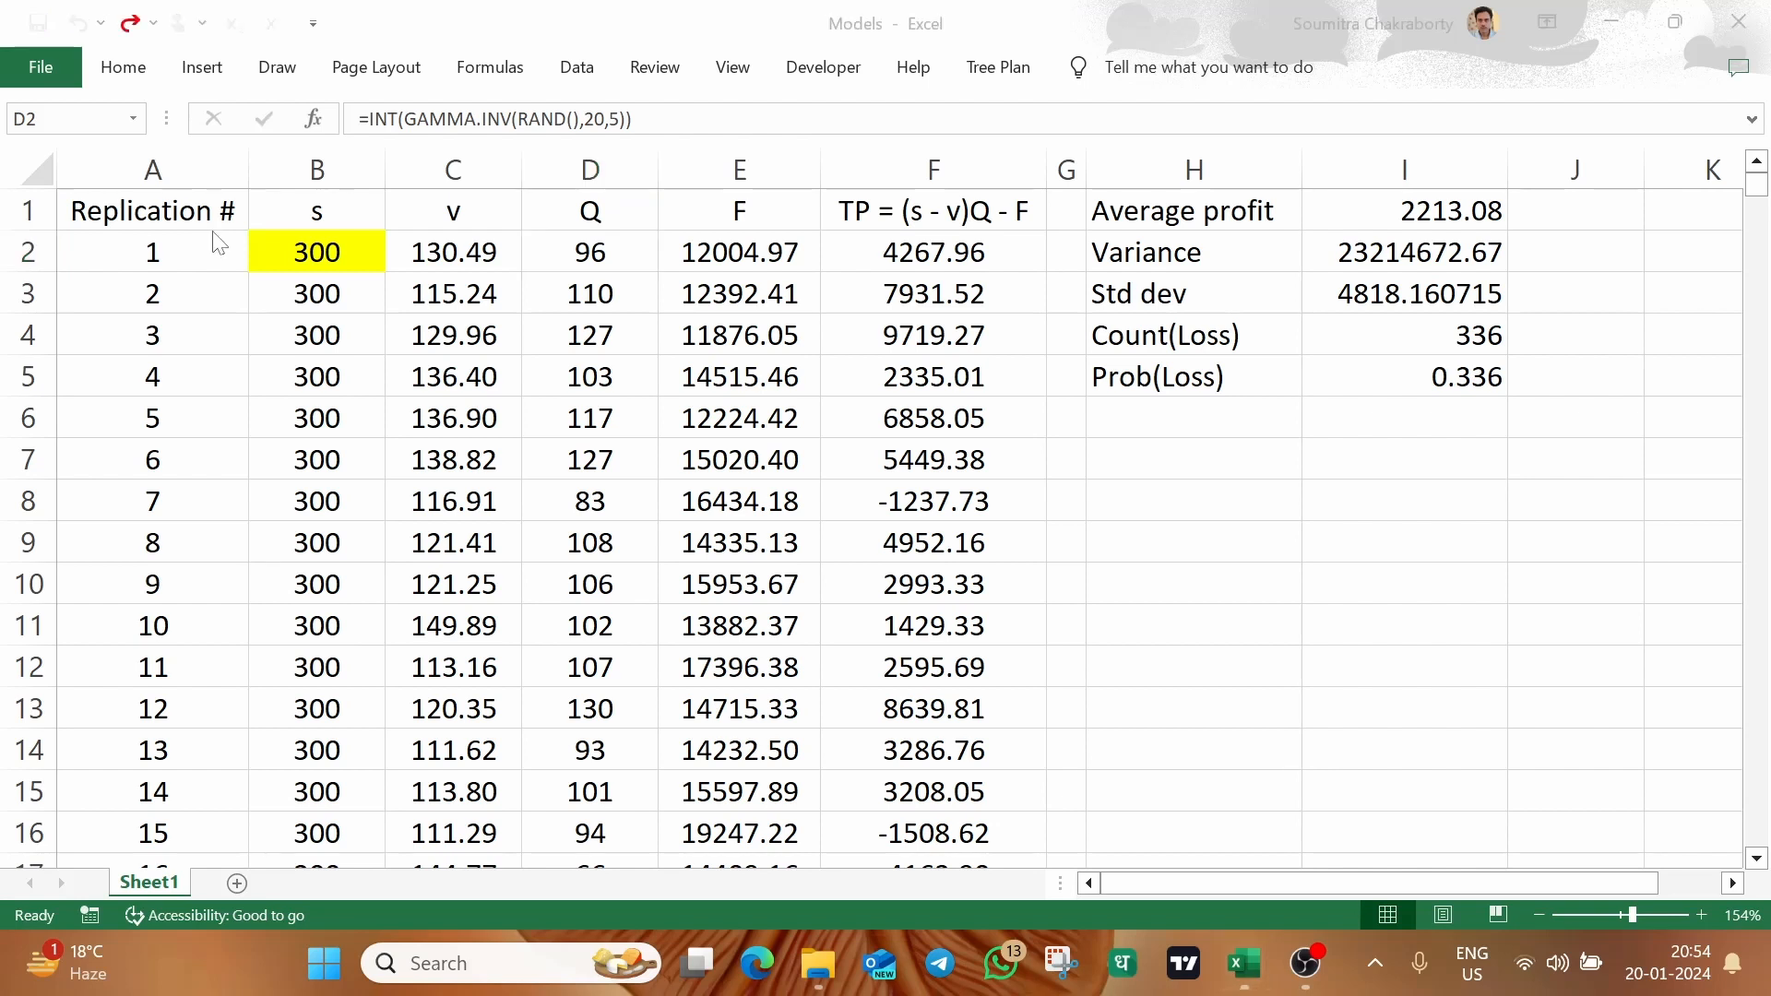
key("alt+Tab")
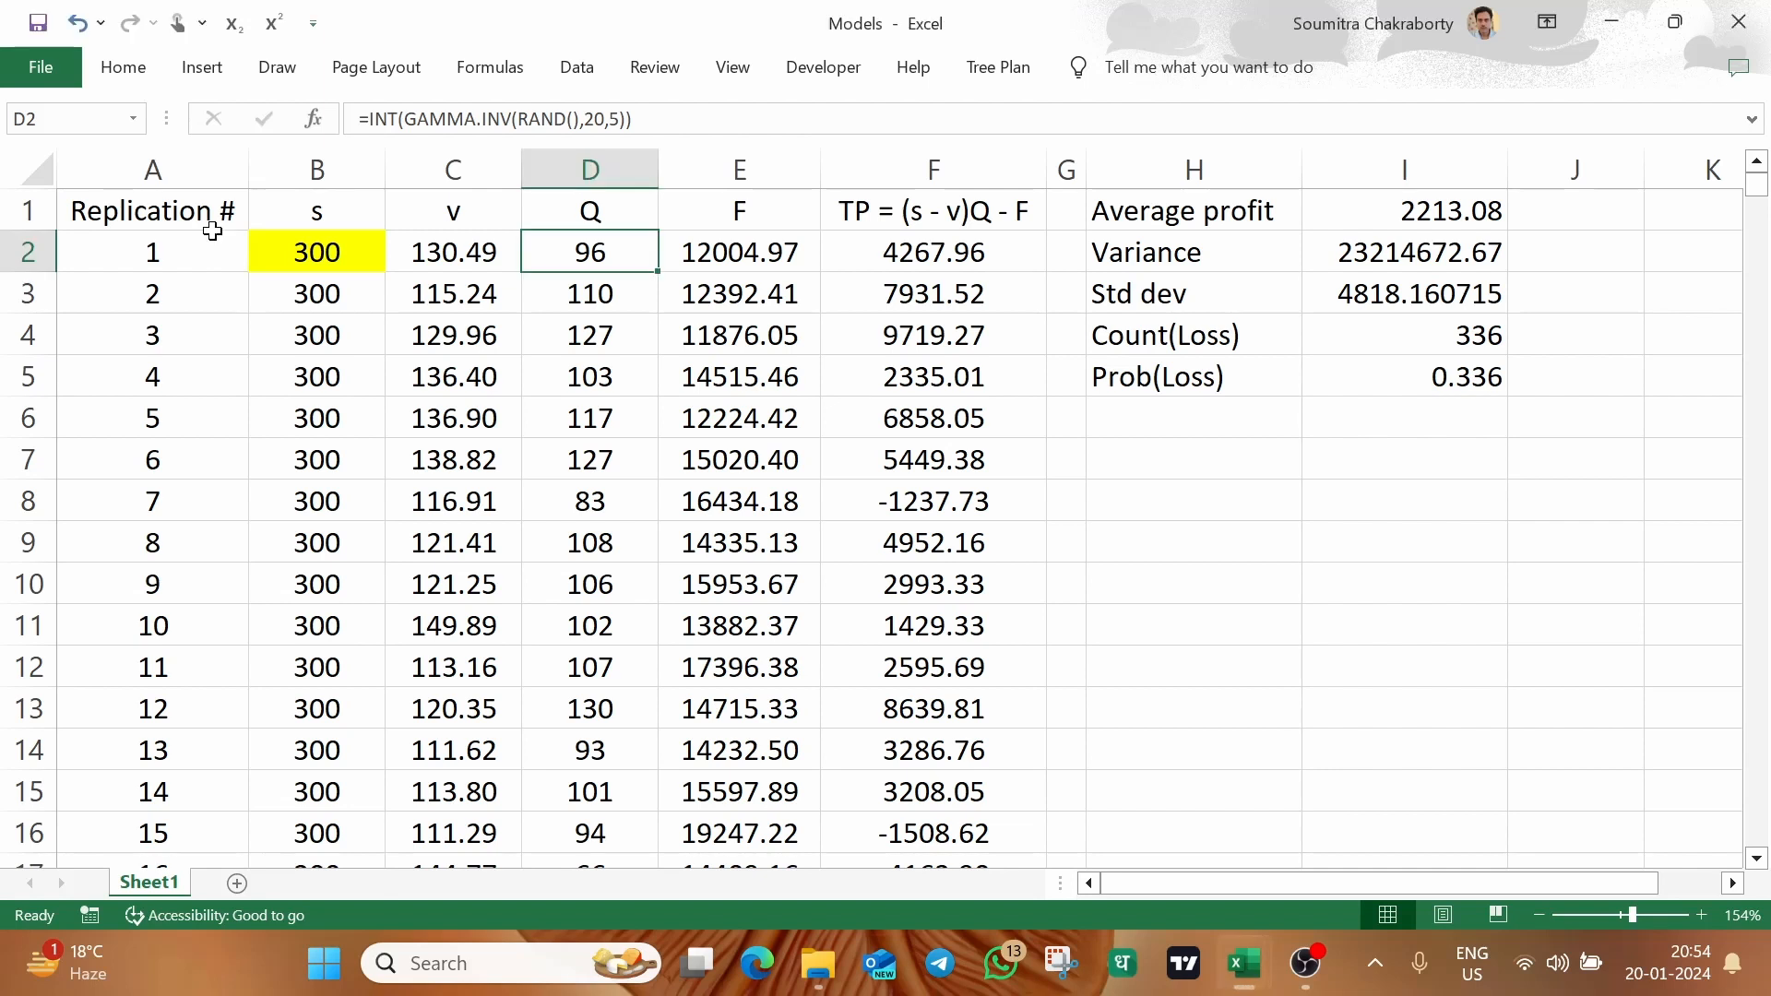
left_click(183, 182)
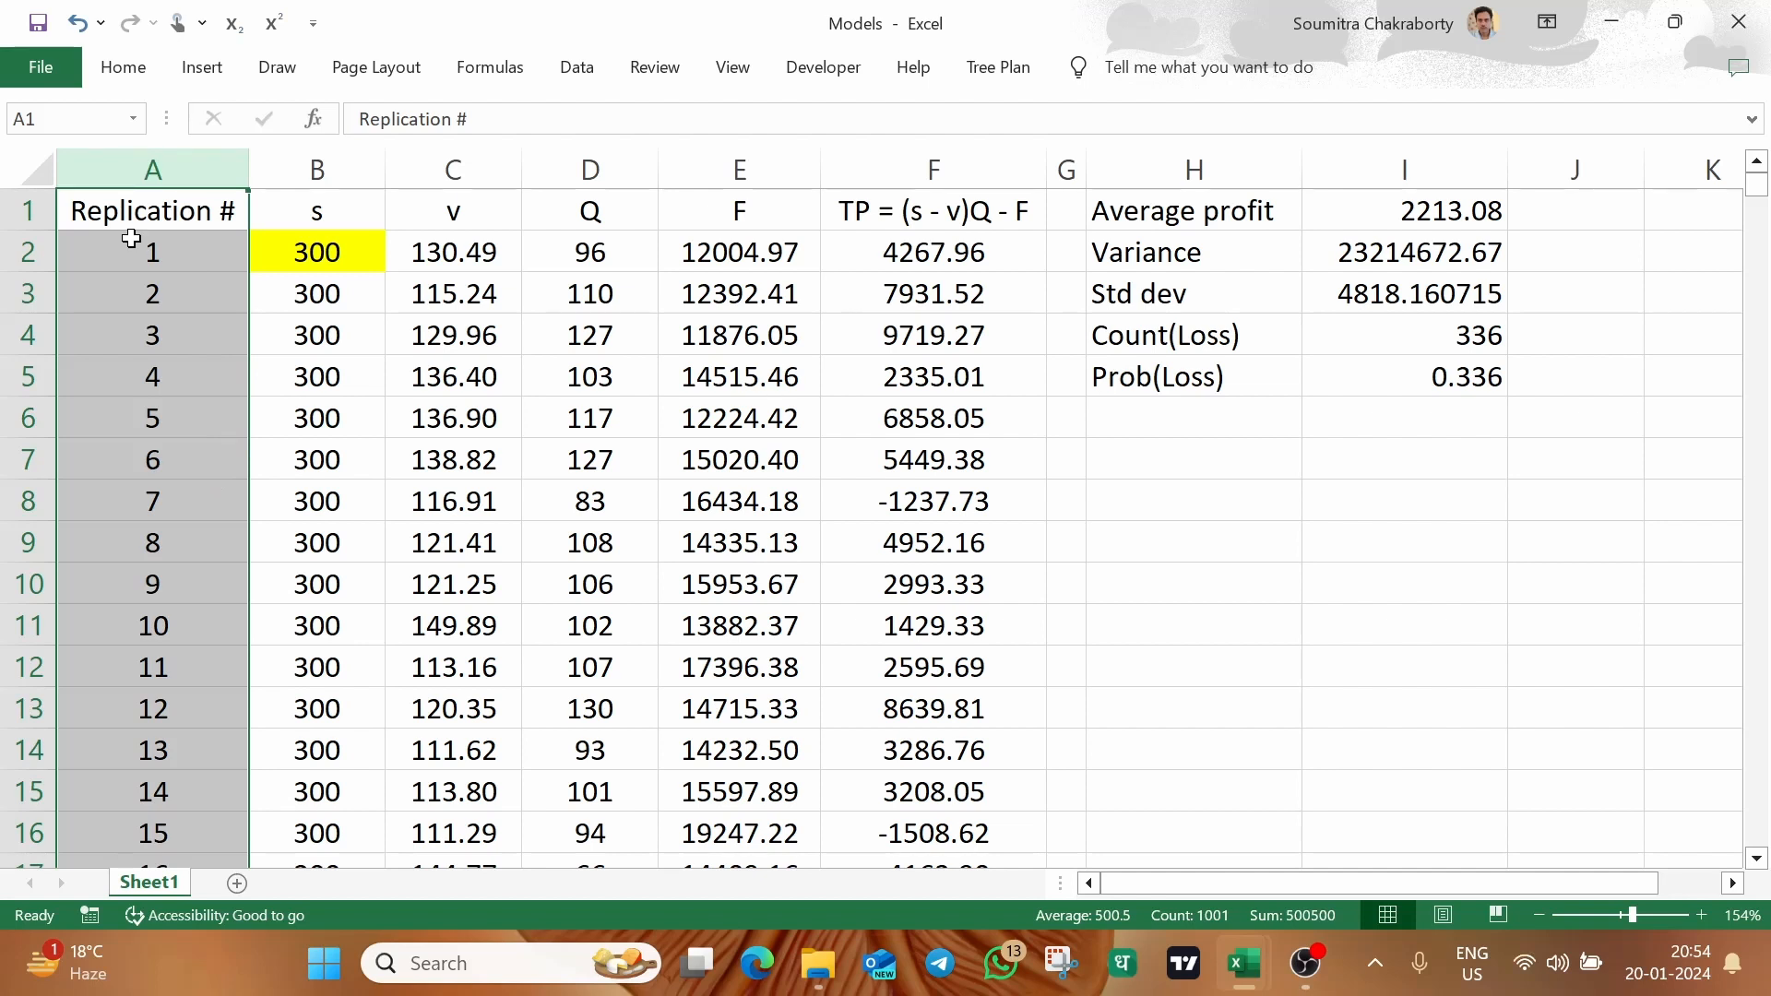
left_click(319, 242)
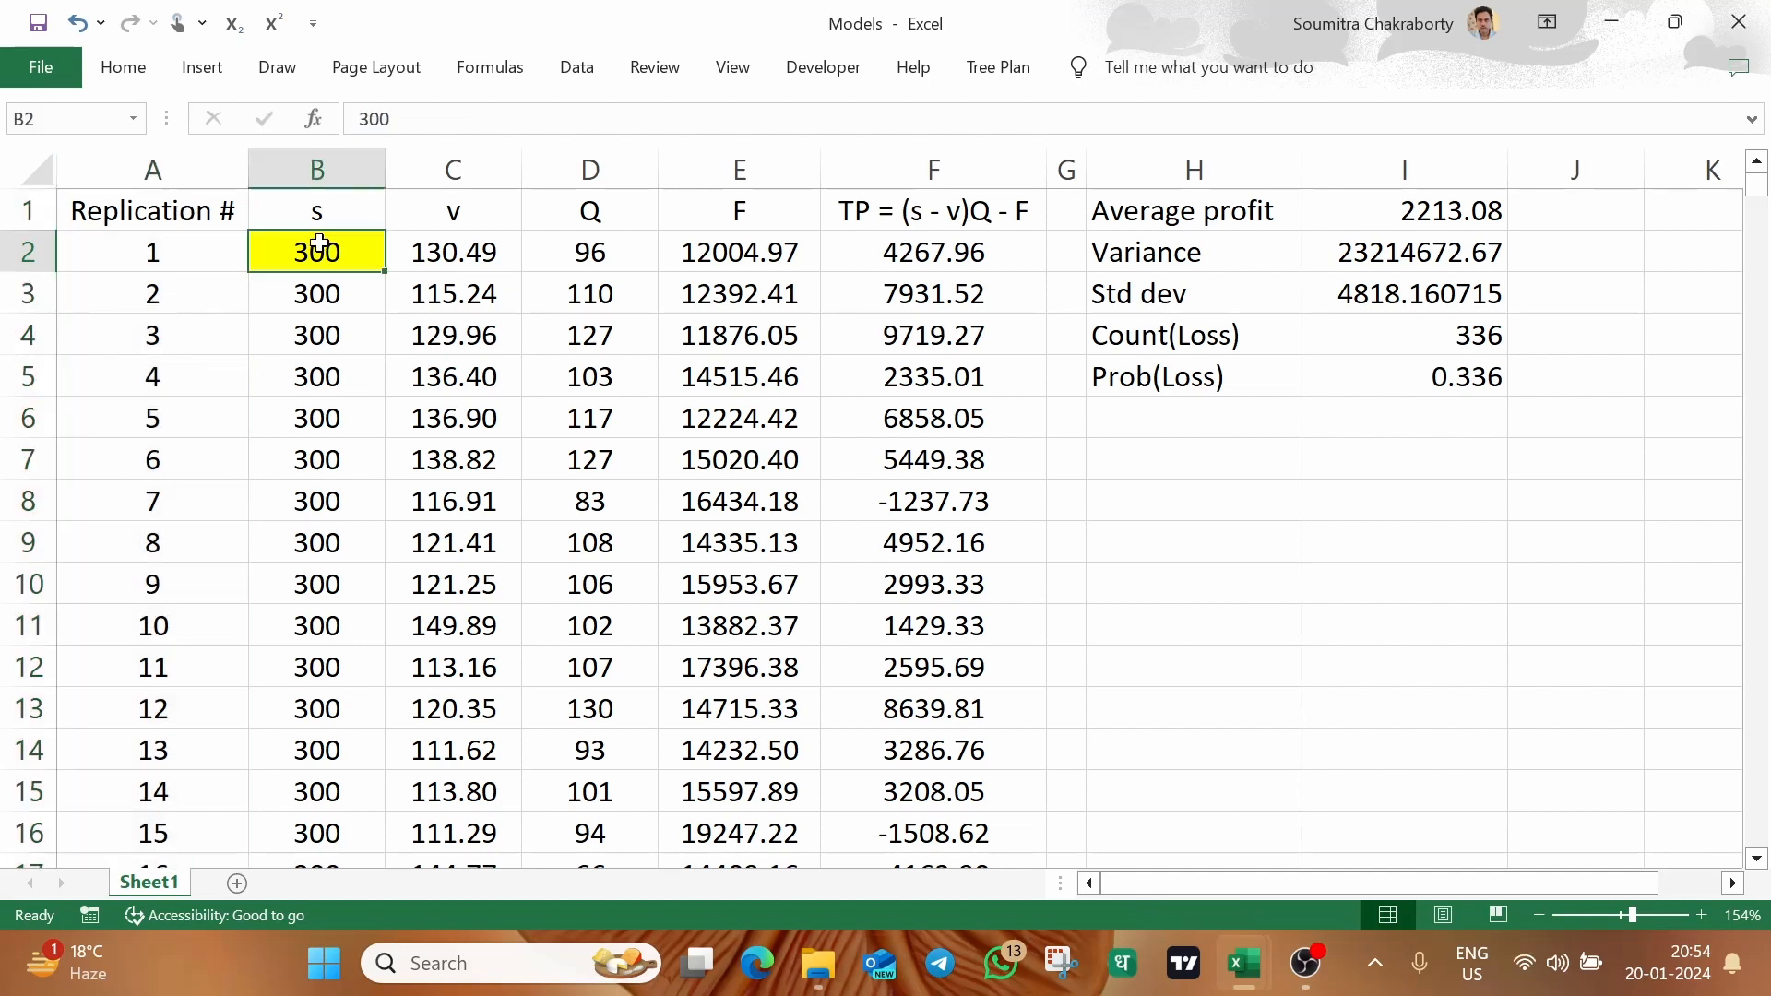
left_click(461, 240)
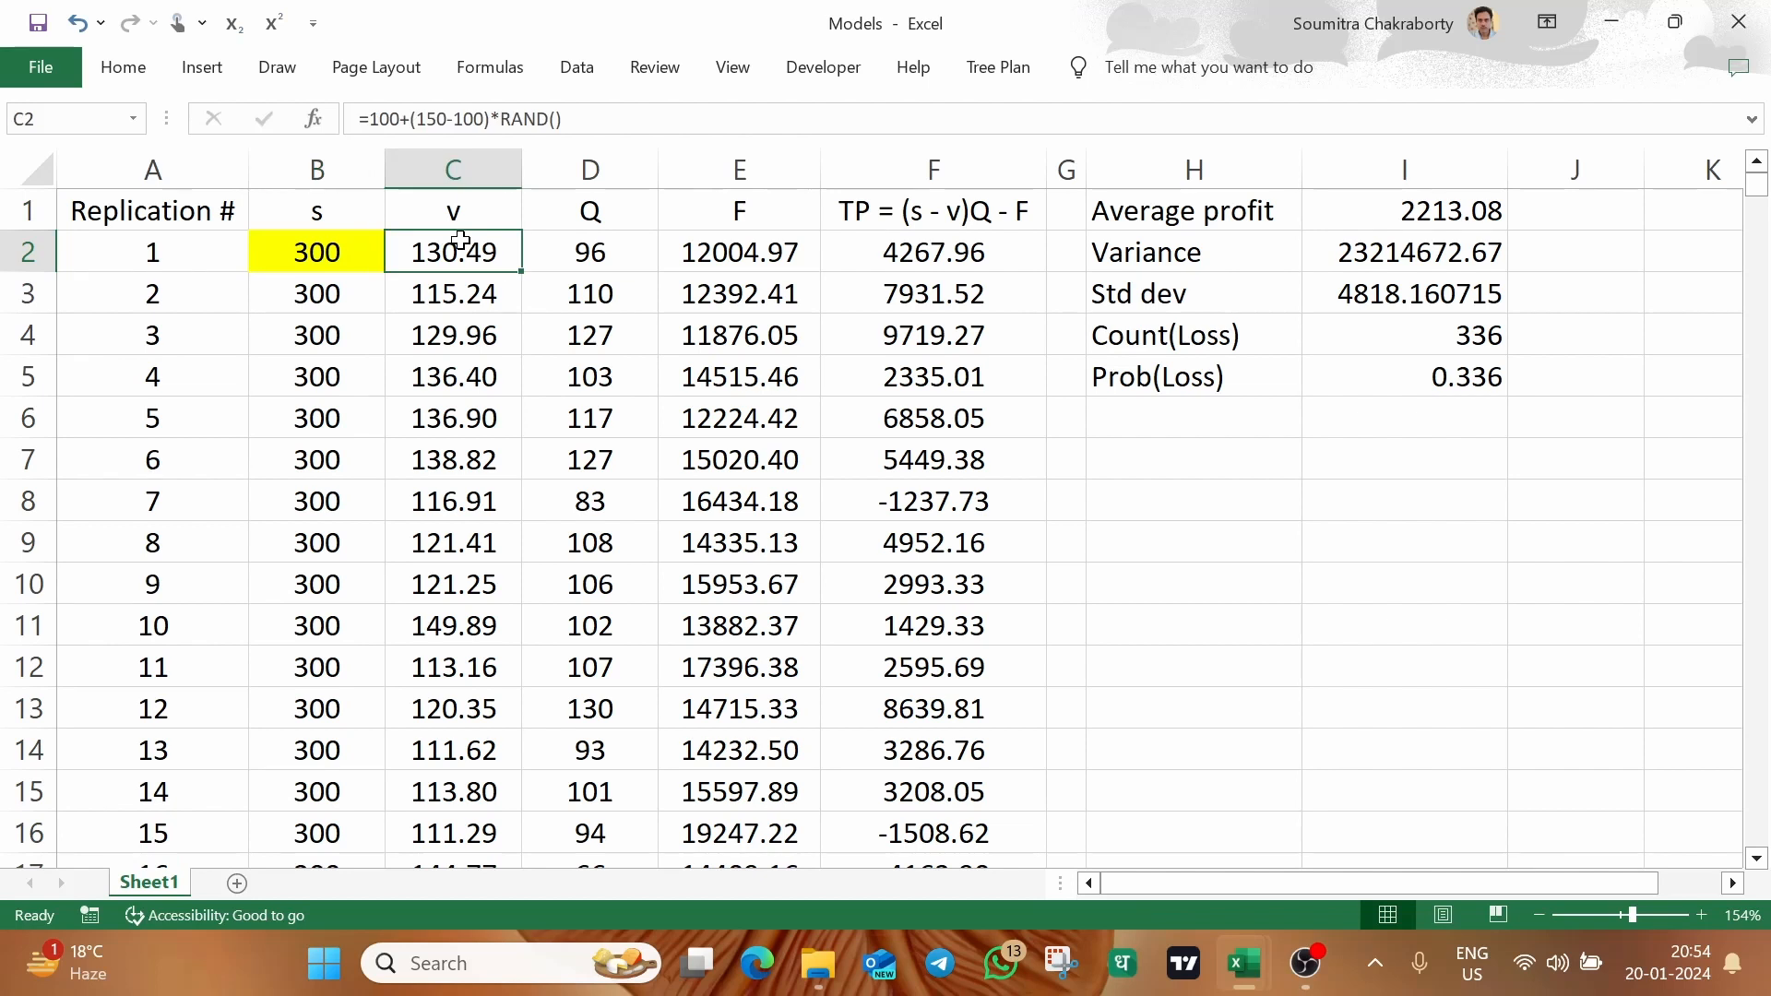
left_click(580, 254)
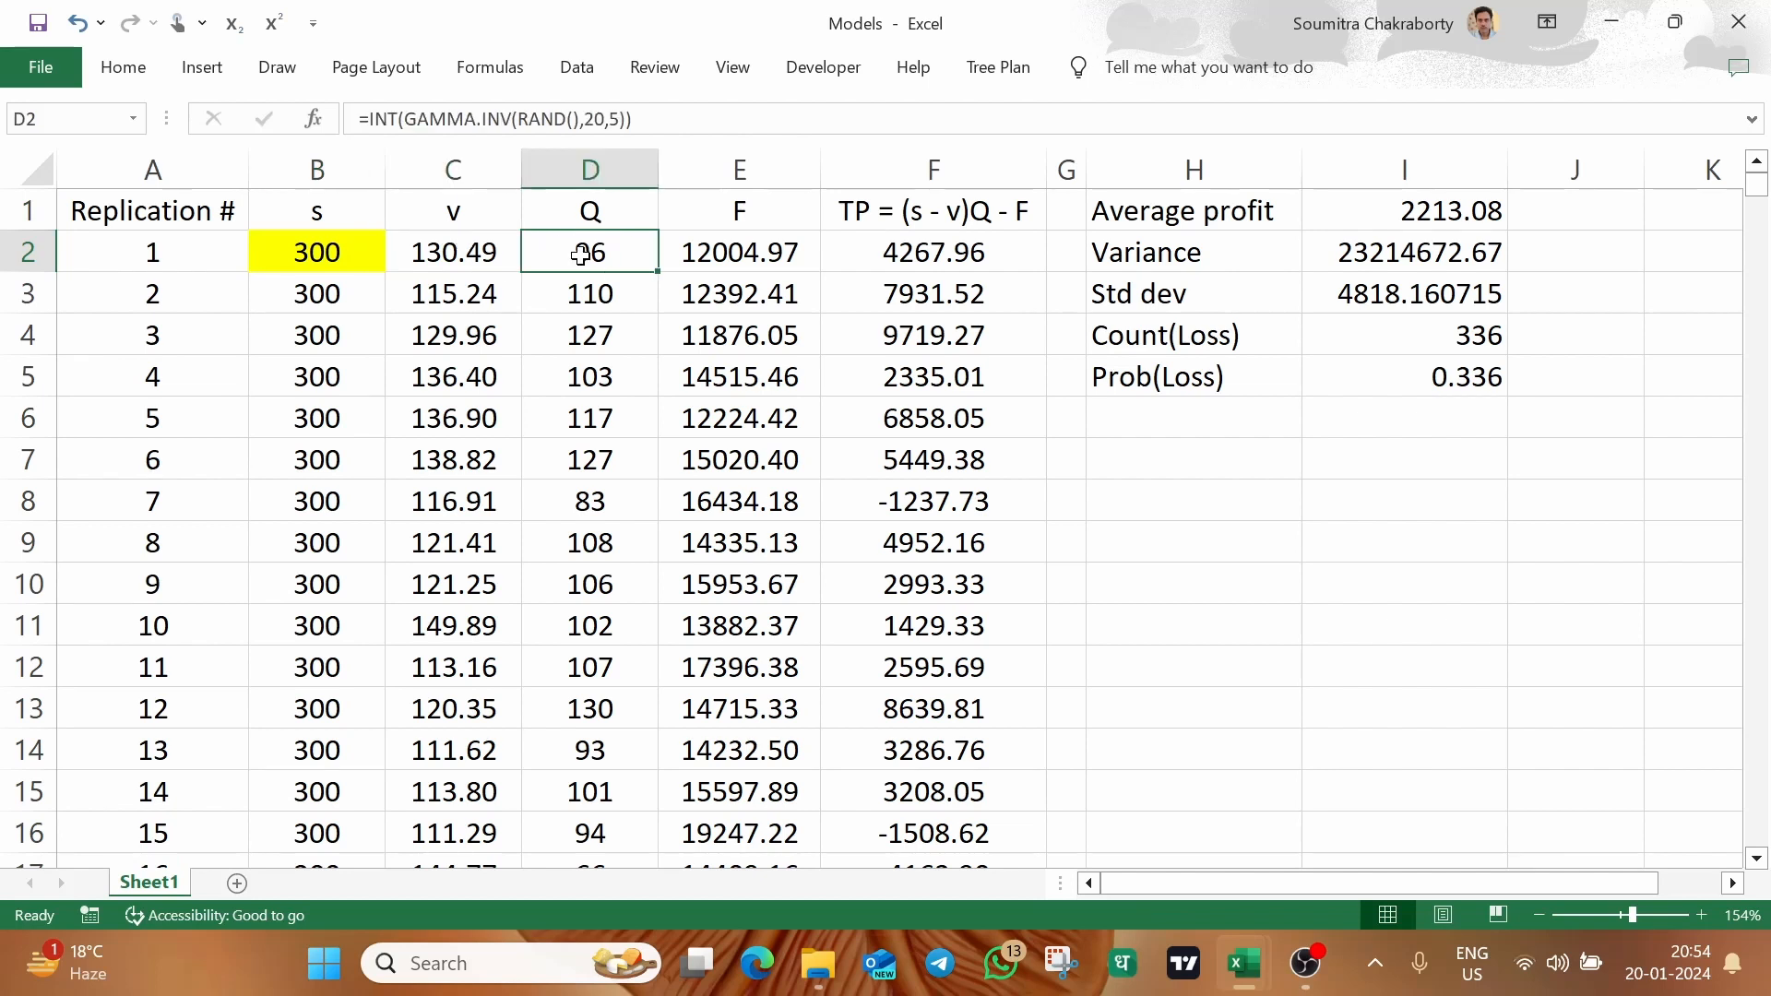
left_click(721, 250)
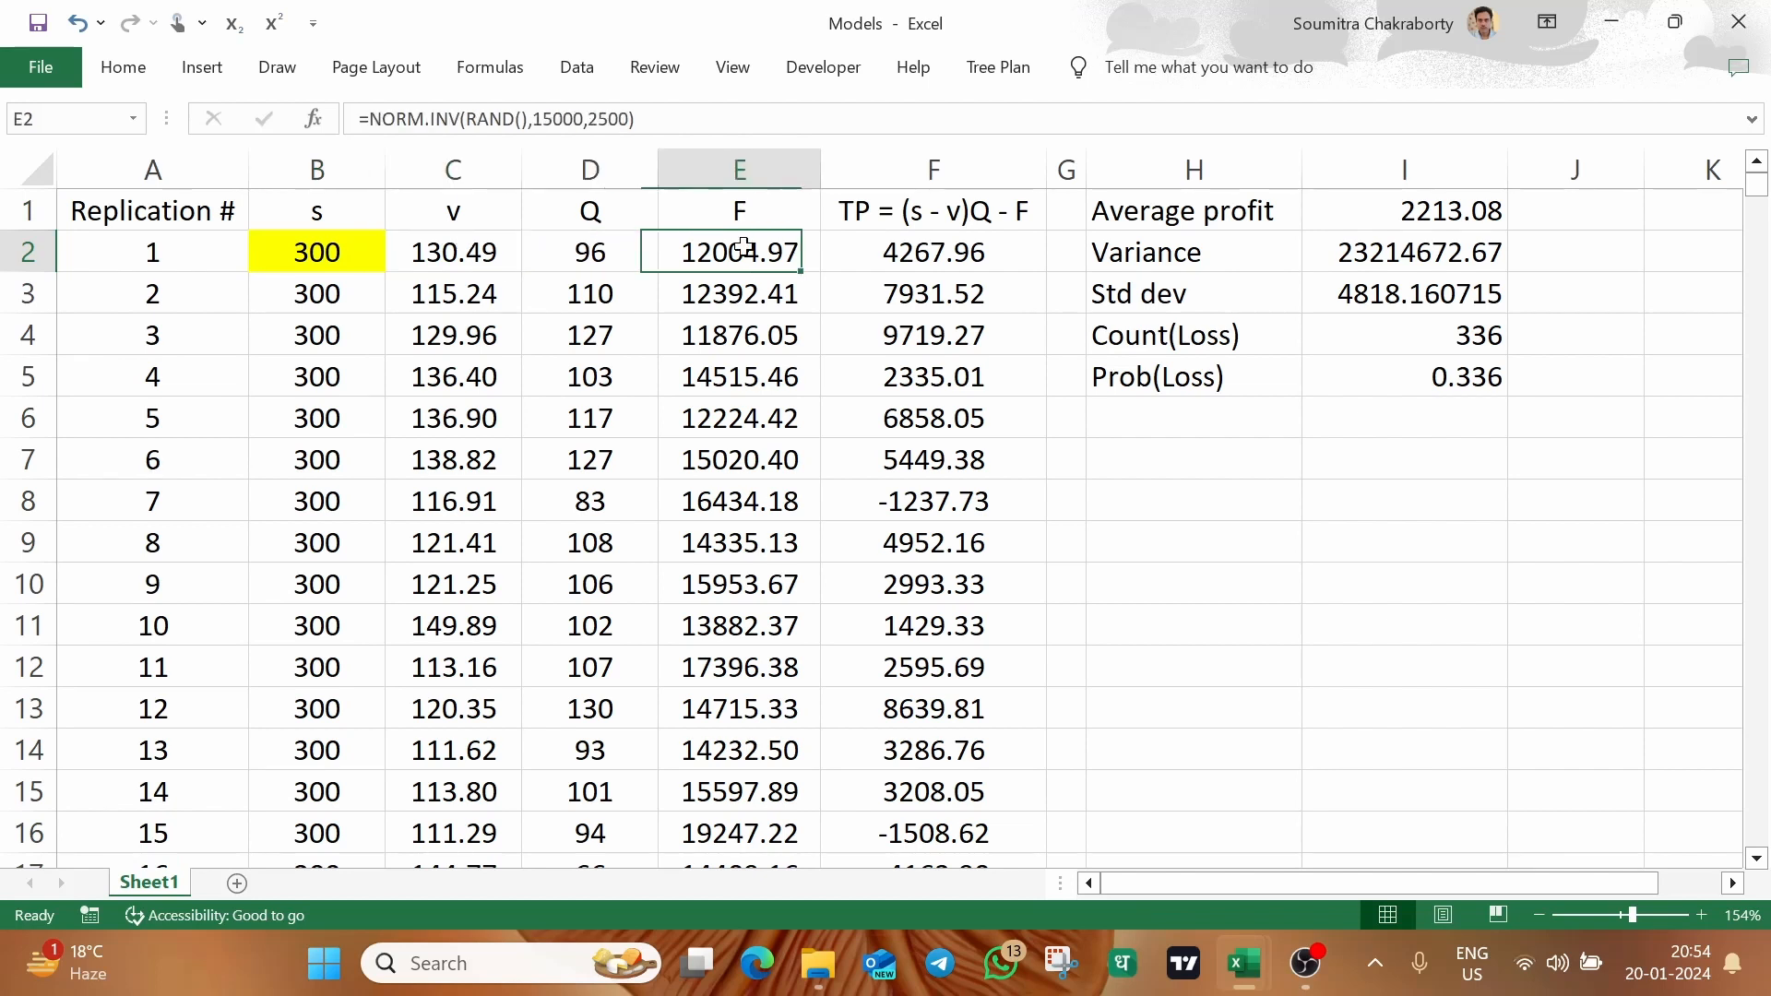
left_click(882, 238)
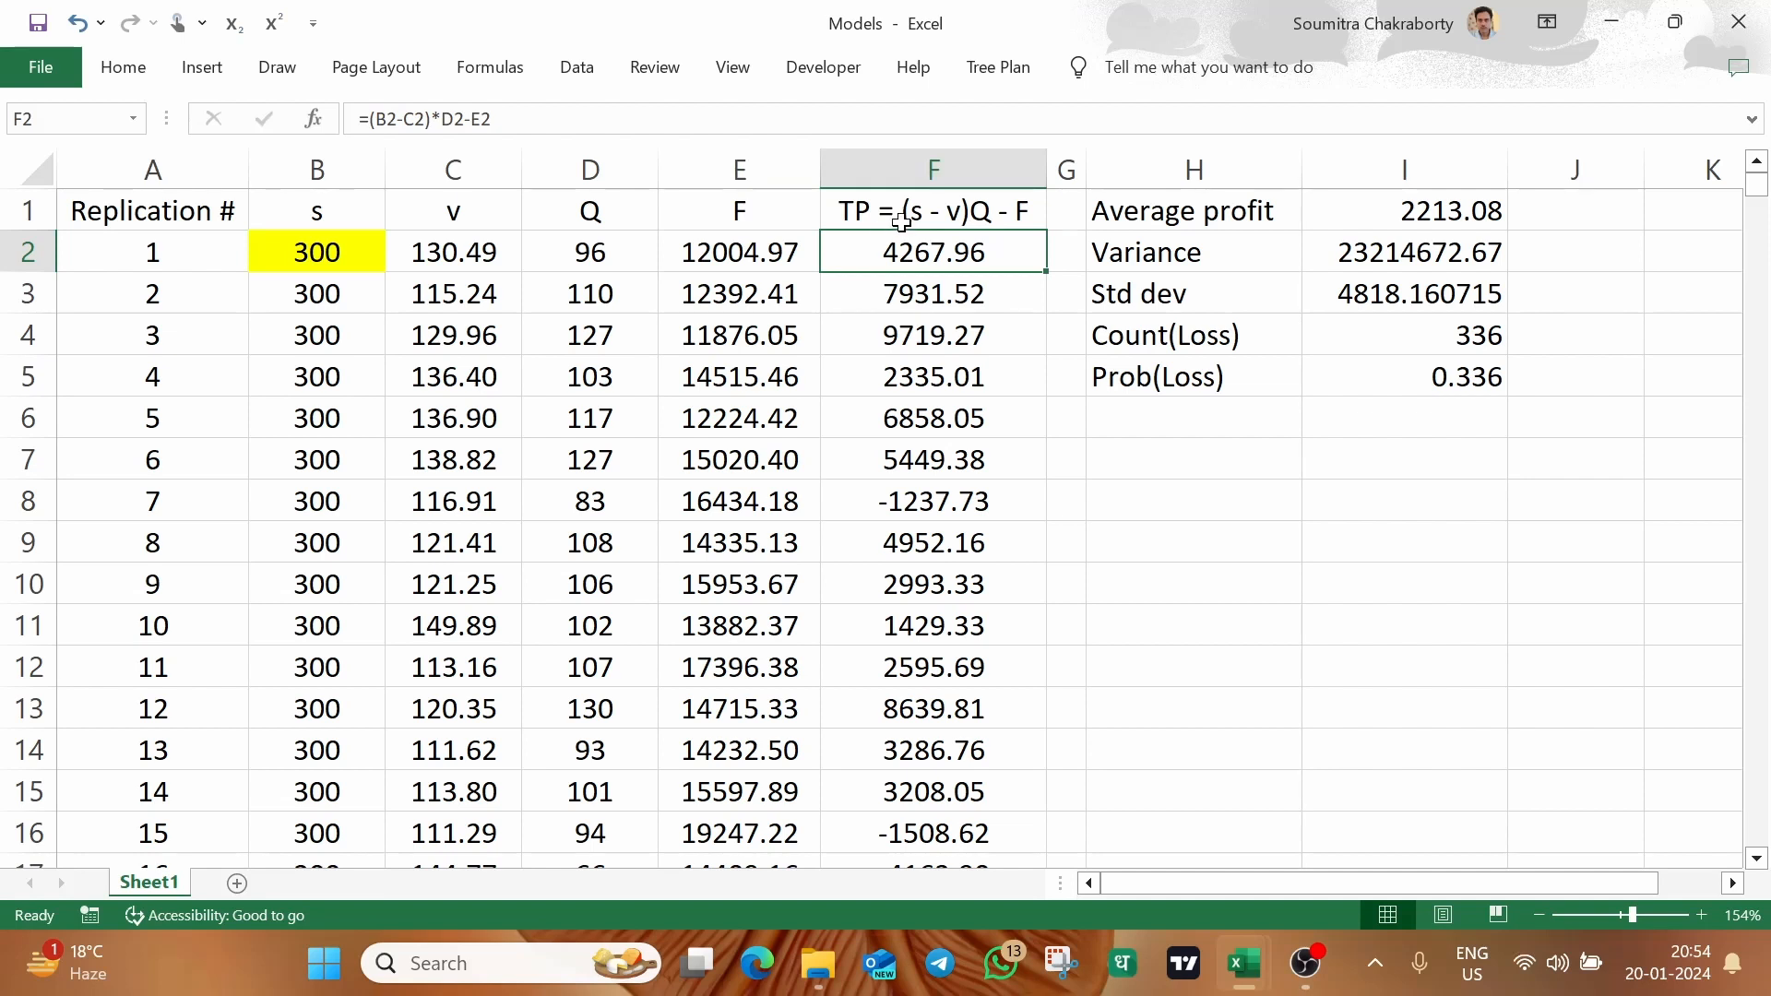
left_click(901, 221)
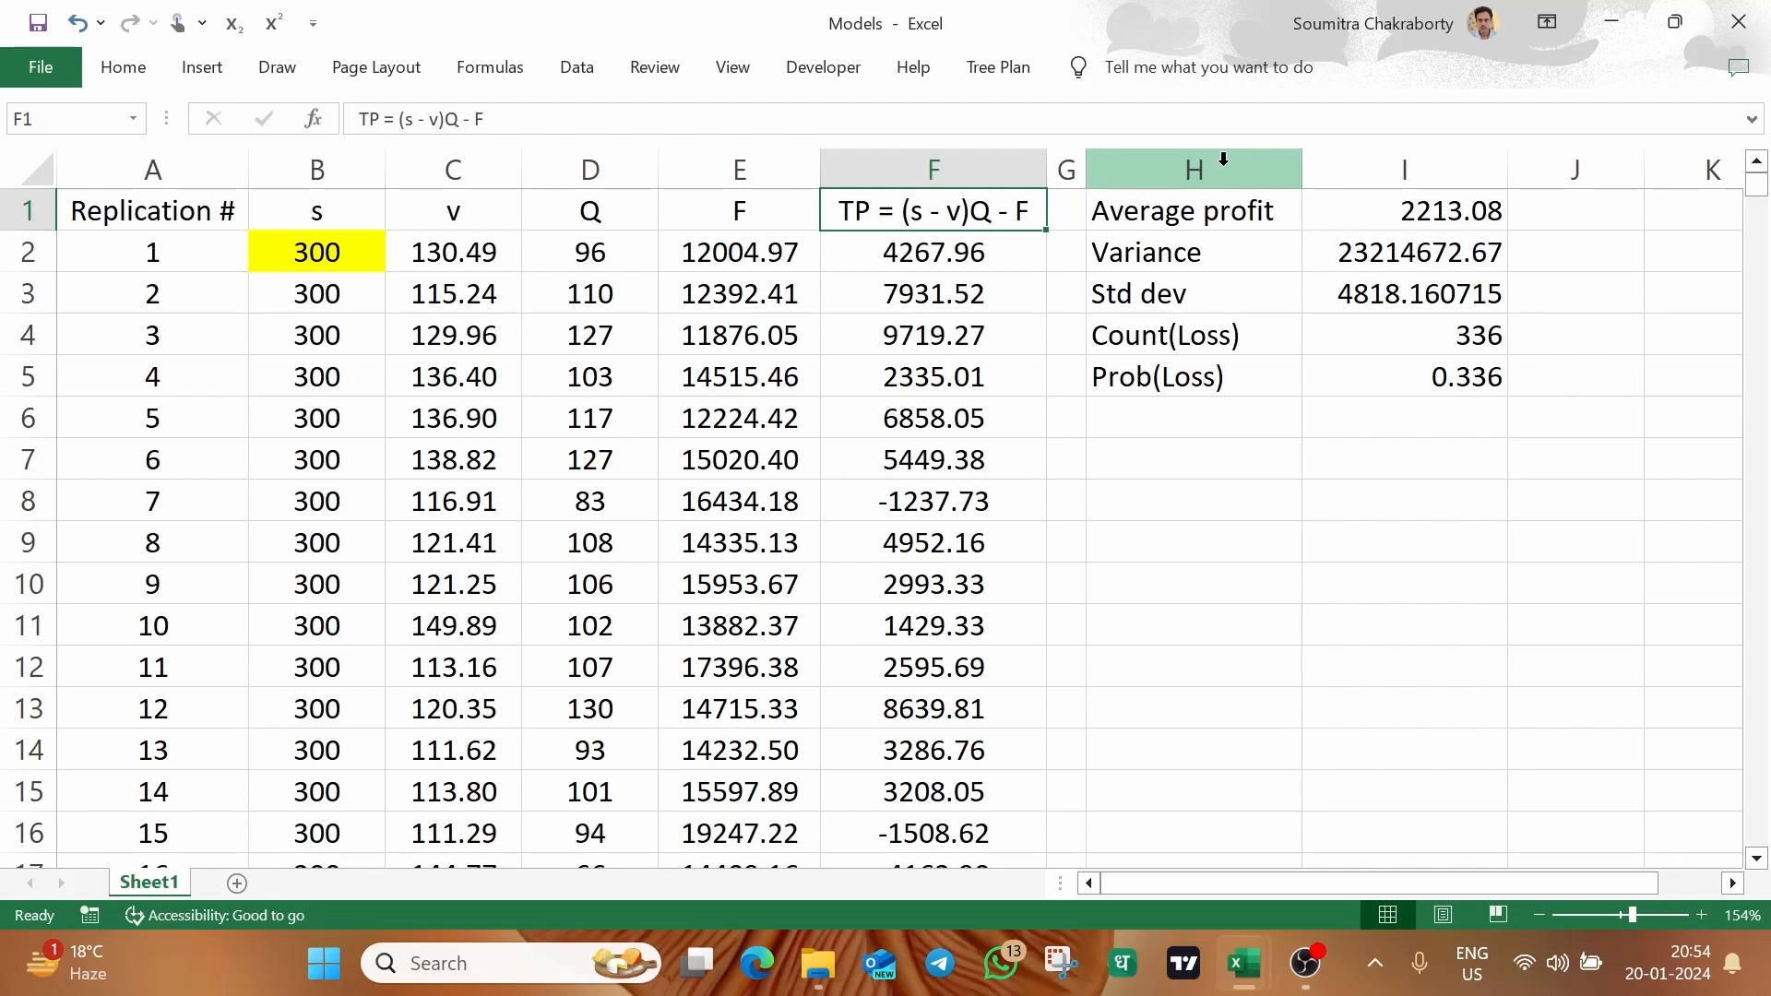
Examine the total profit column and the formulas for average profit, variance, standard deviation and probability of loss
left_click(945, 175)
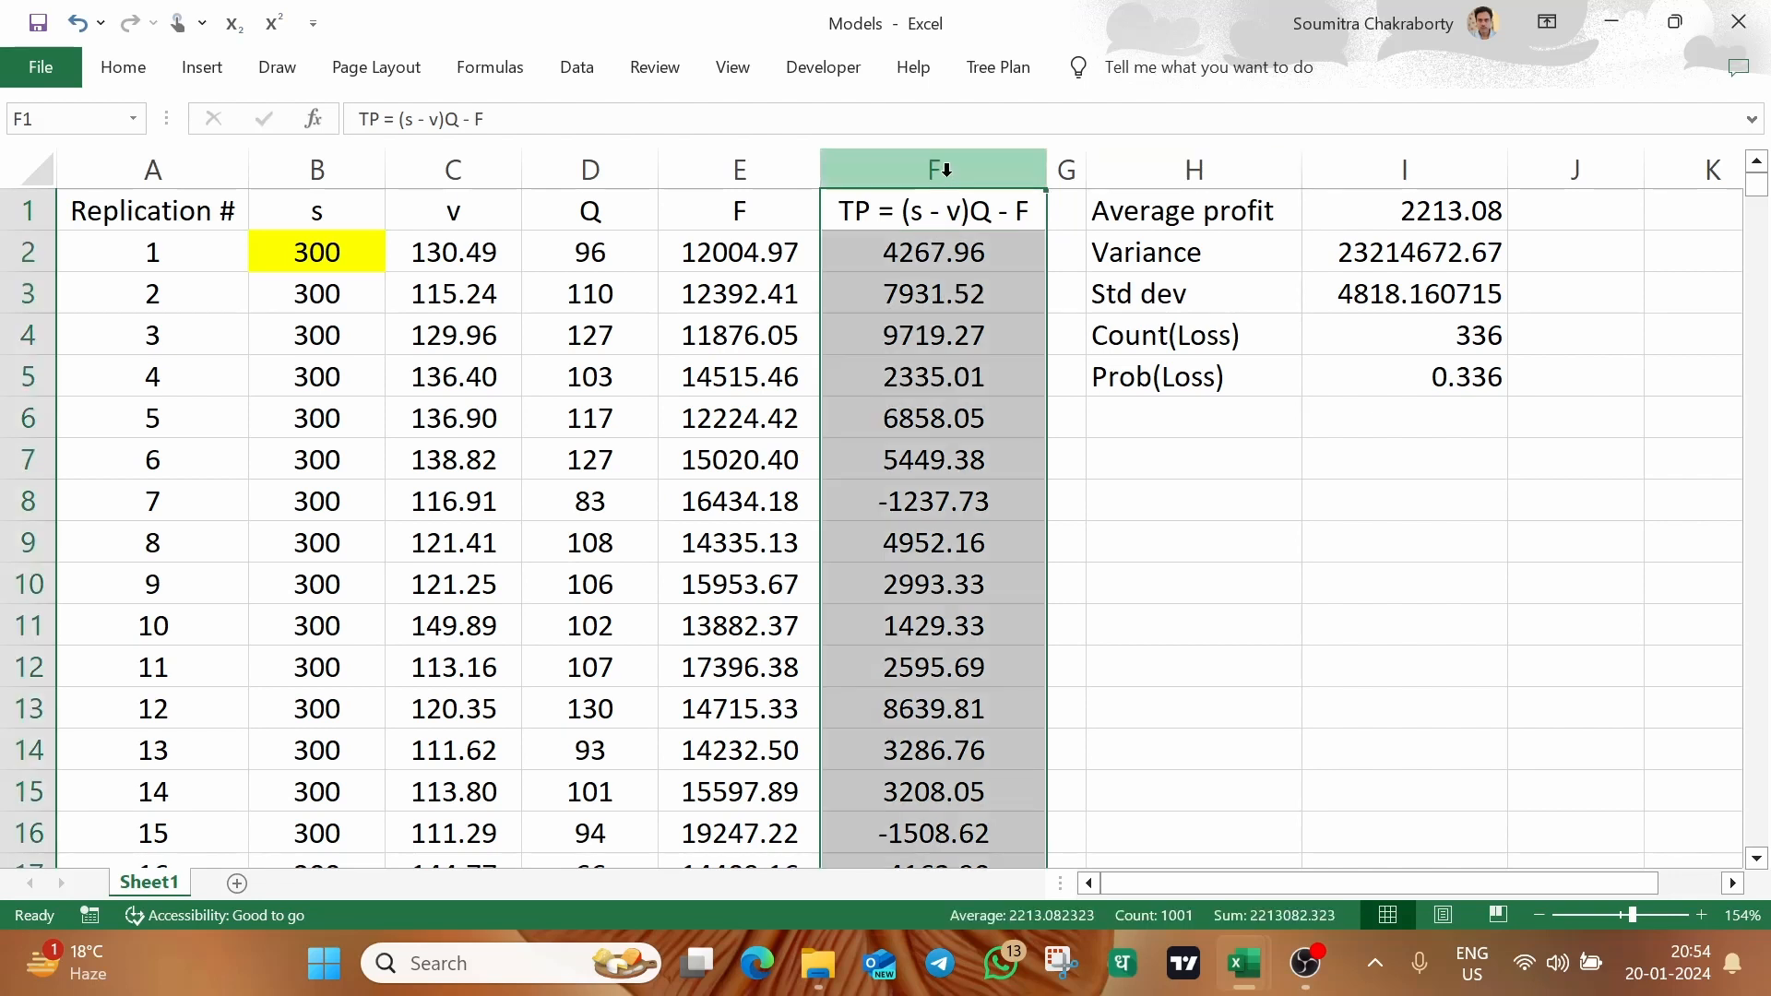
left_click(1447, 213)
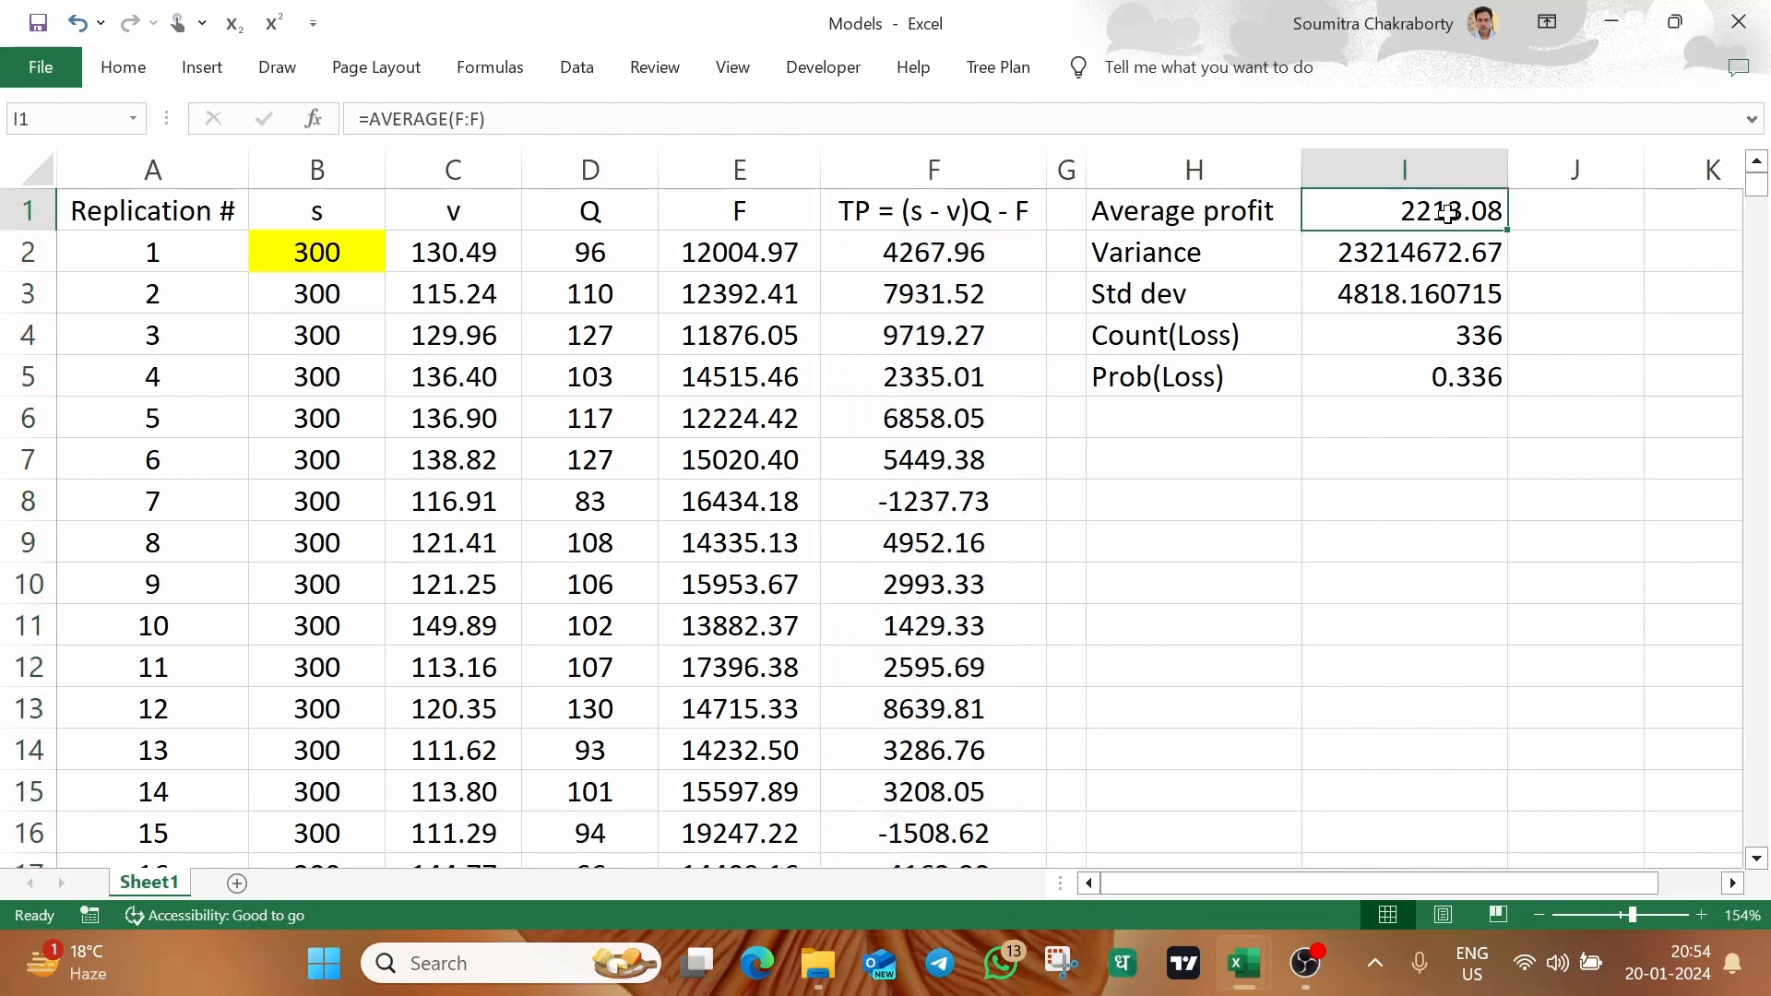
left_click(1395, 238)
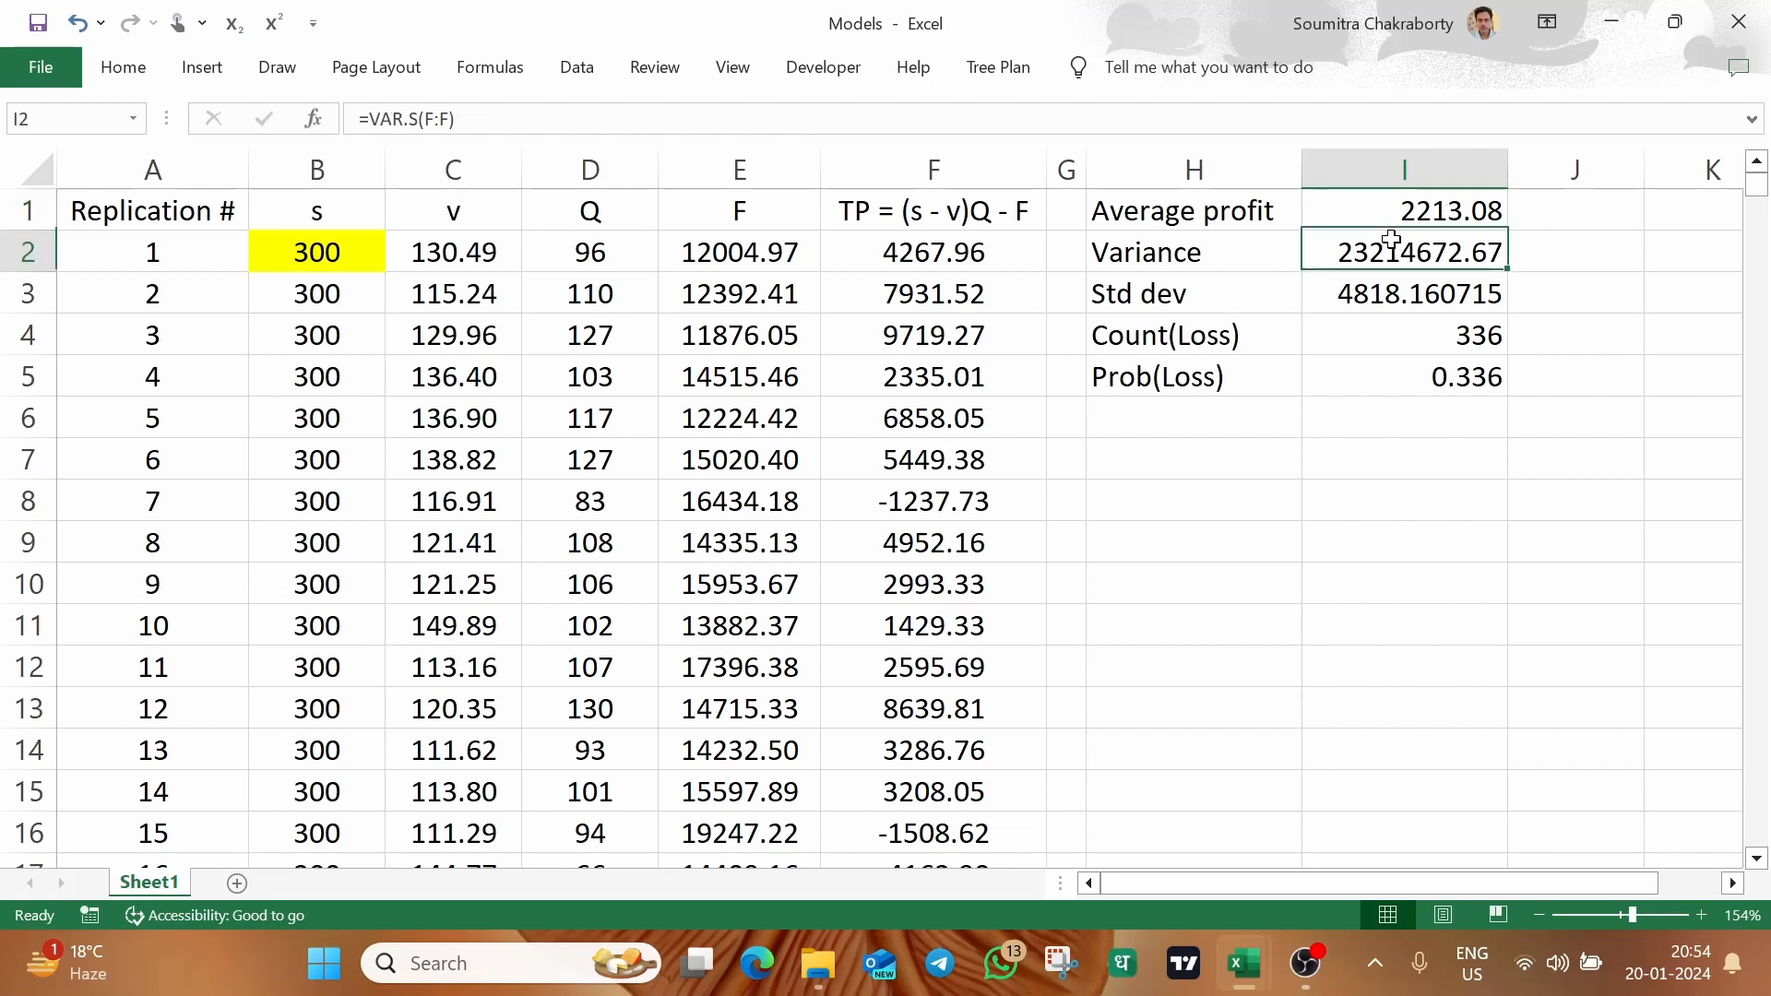
left_click(1386, 276)
left_click(1386, 381)
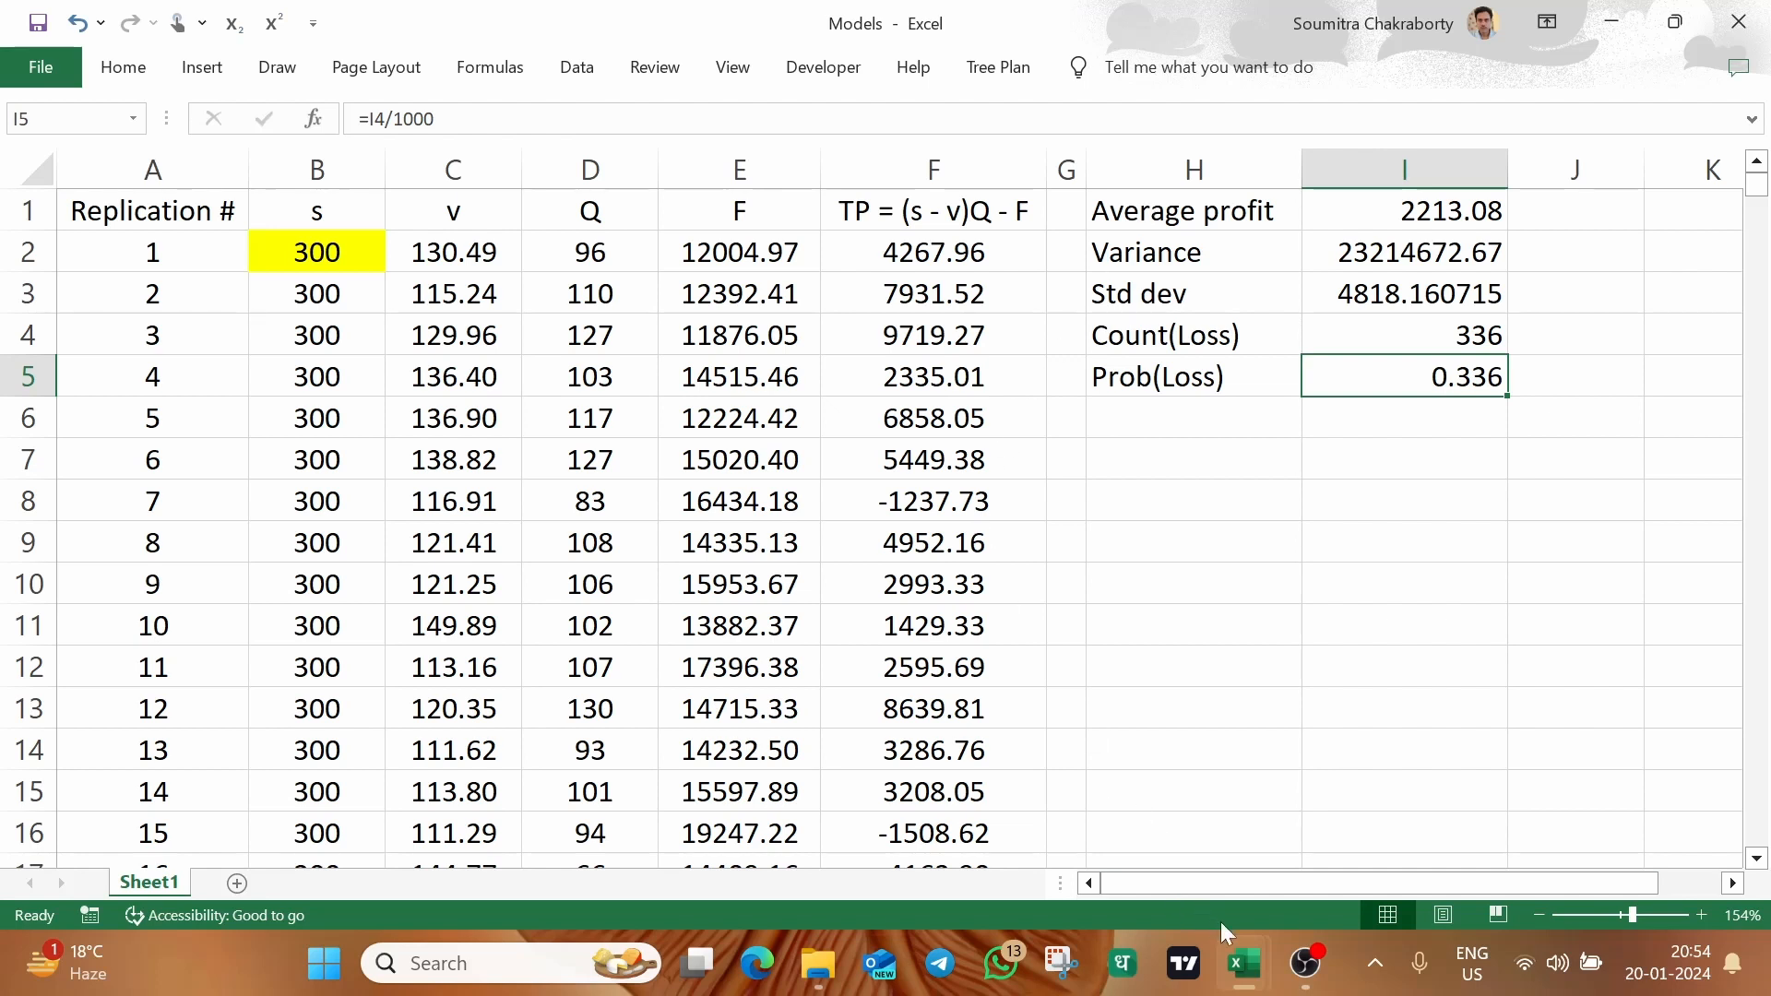
Switch to the Model 2 workbook and narrow columns E and F into thin spacers beside the model block
mouse_move(1243, 939)
left_click(1106, 830)
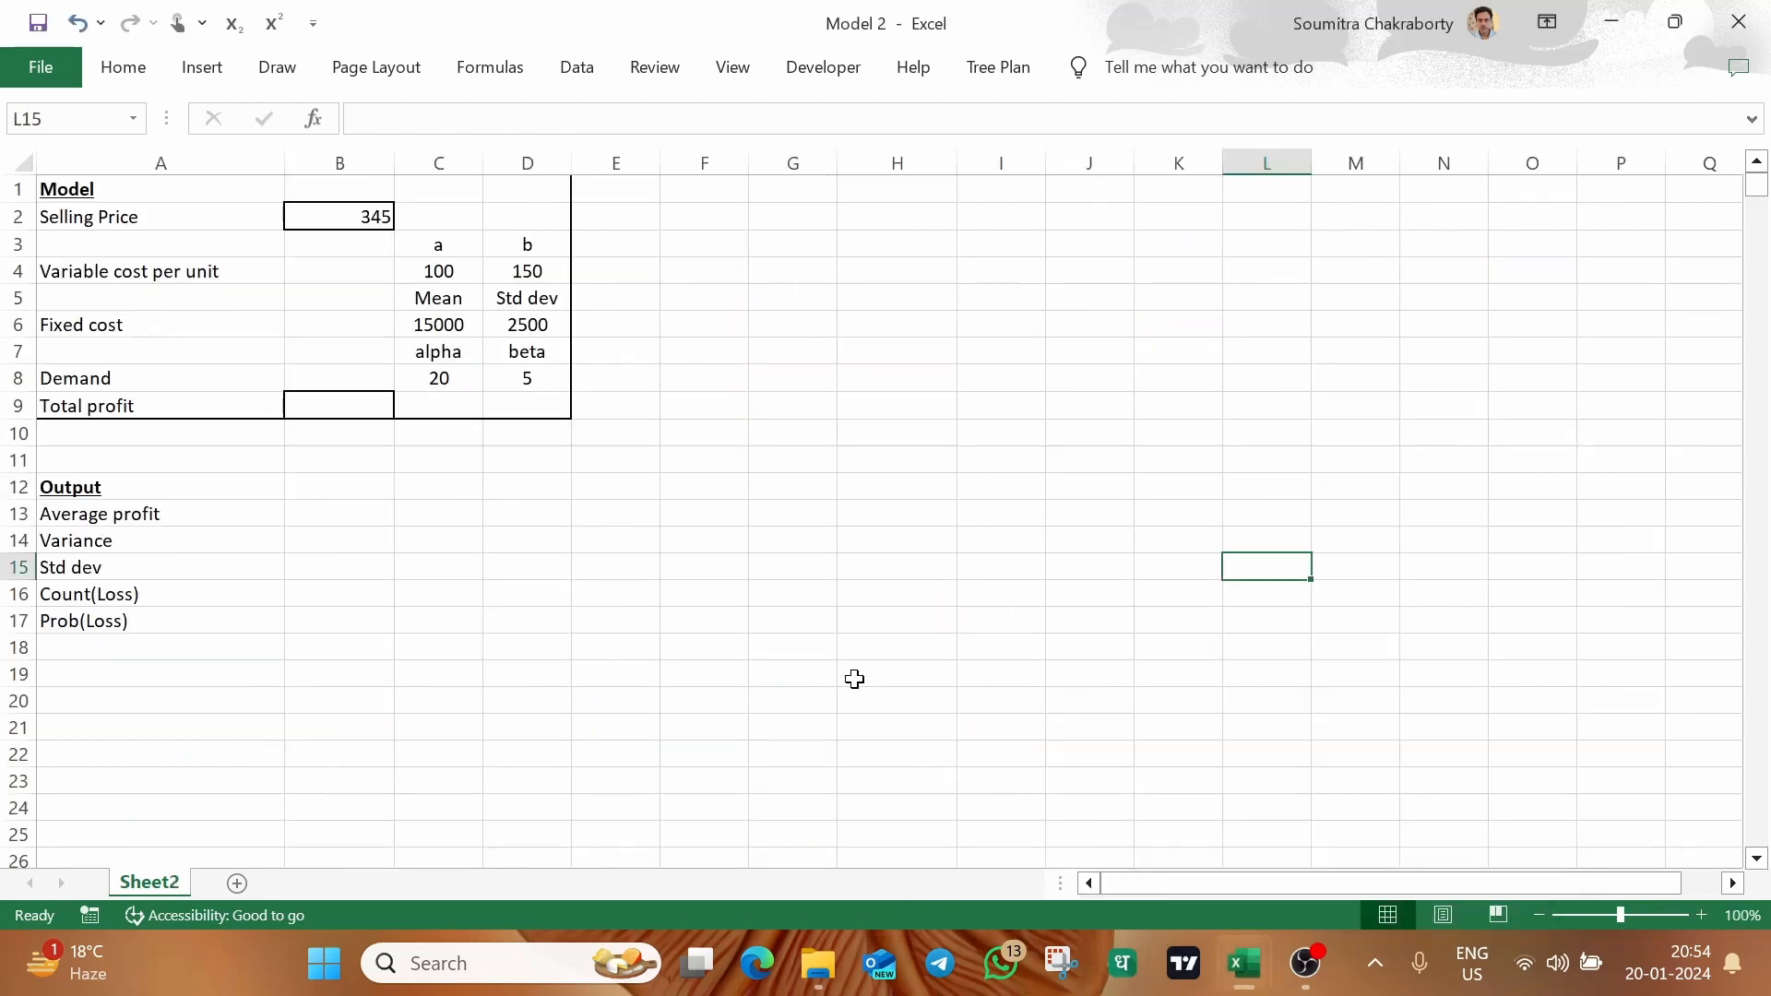
scroll(854, 678, "up", 4)
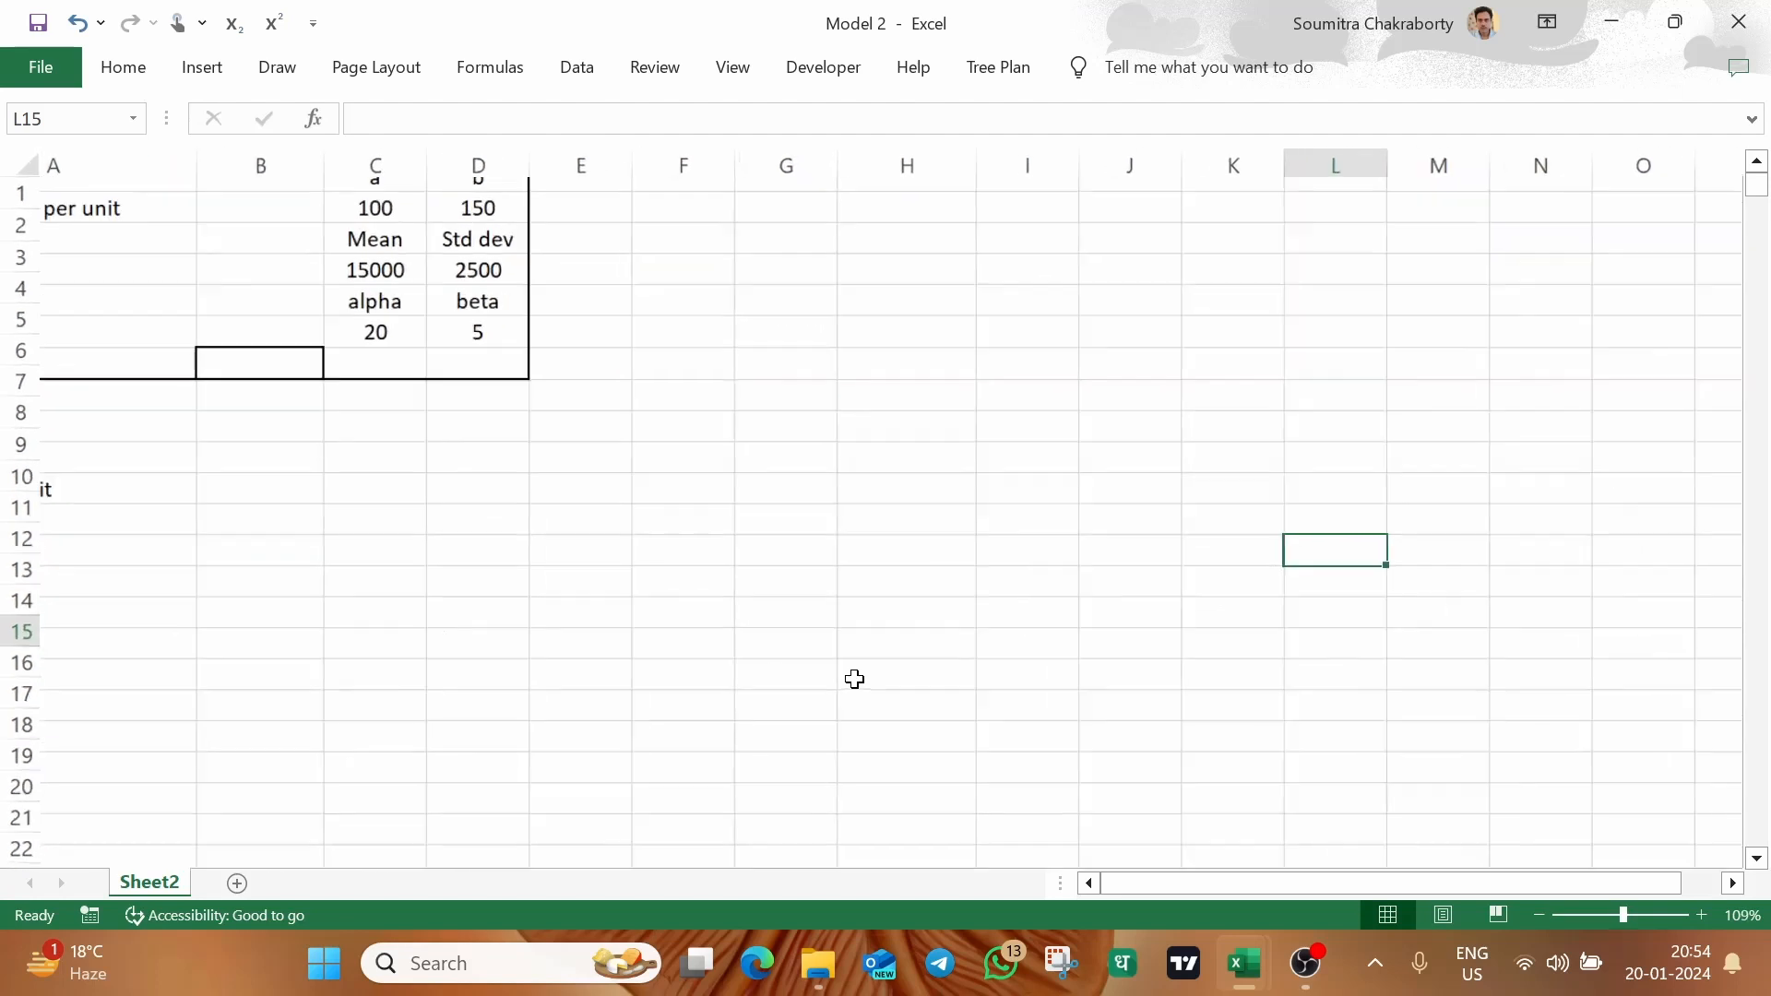
scroll(854, 678, "left", 1)
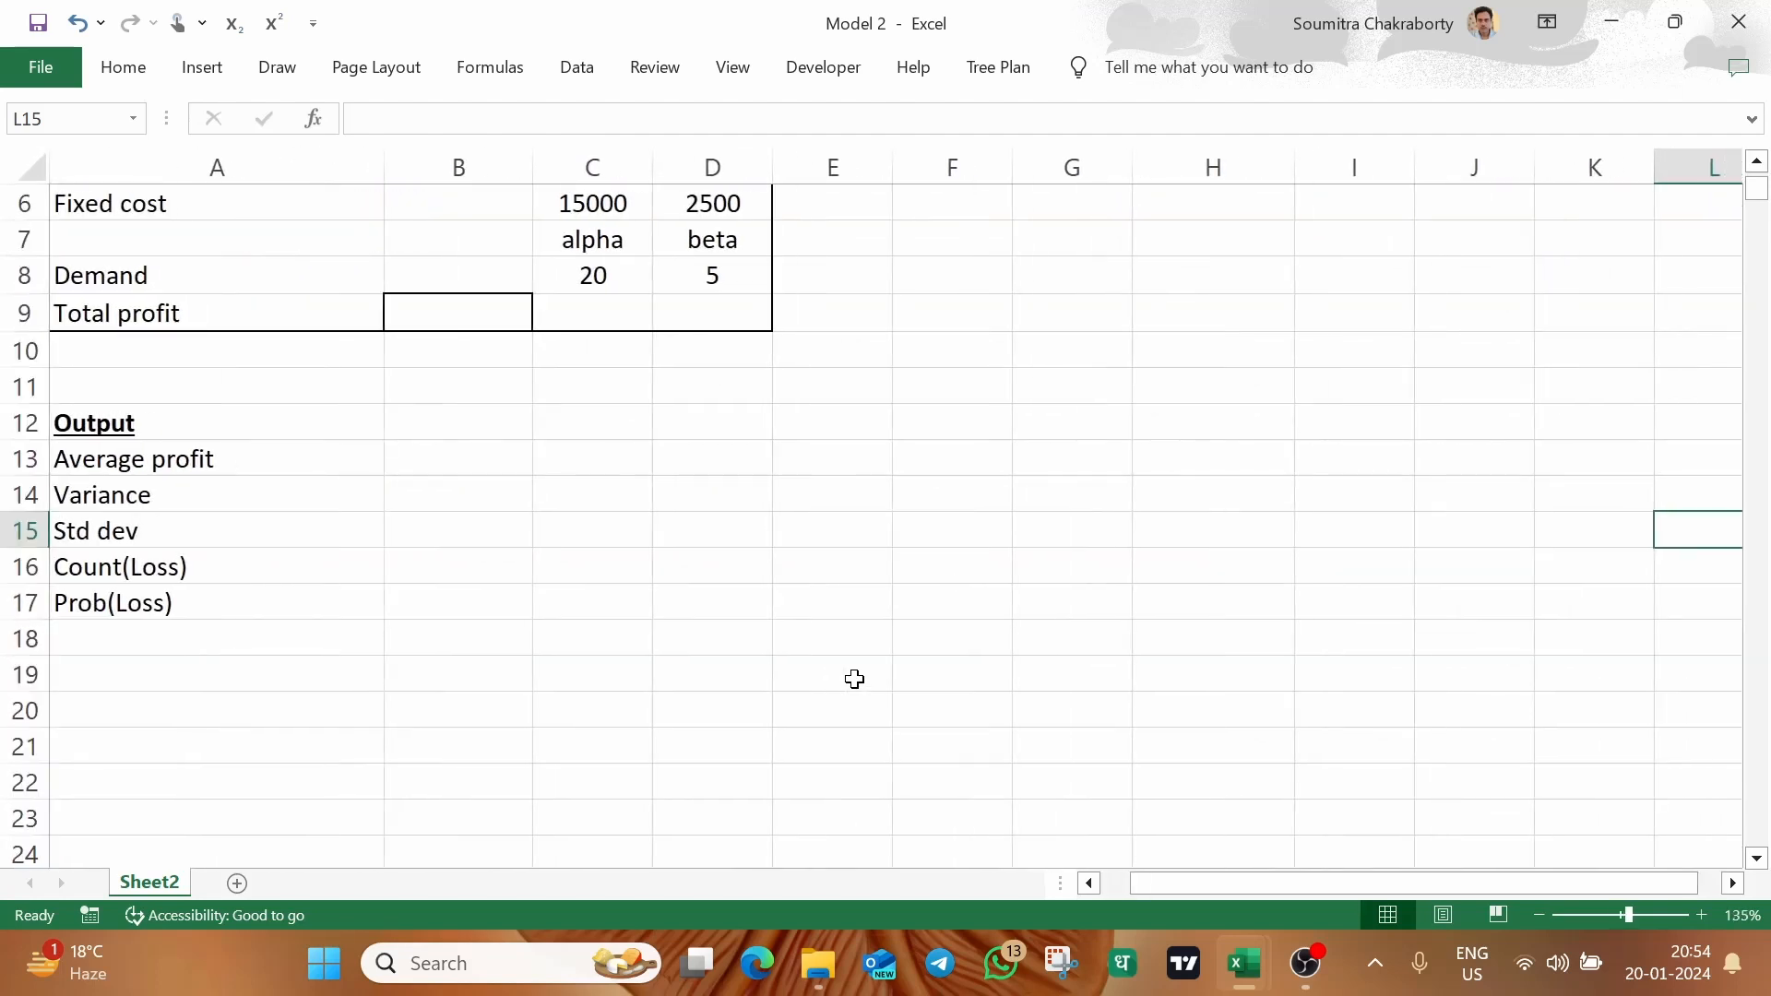
scroll(854, 678, "up", 2)
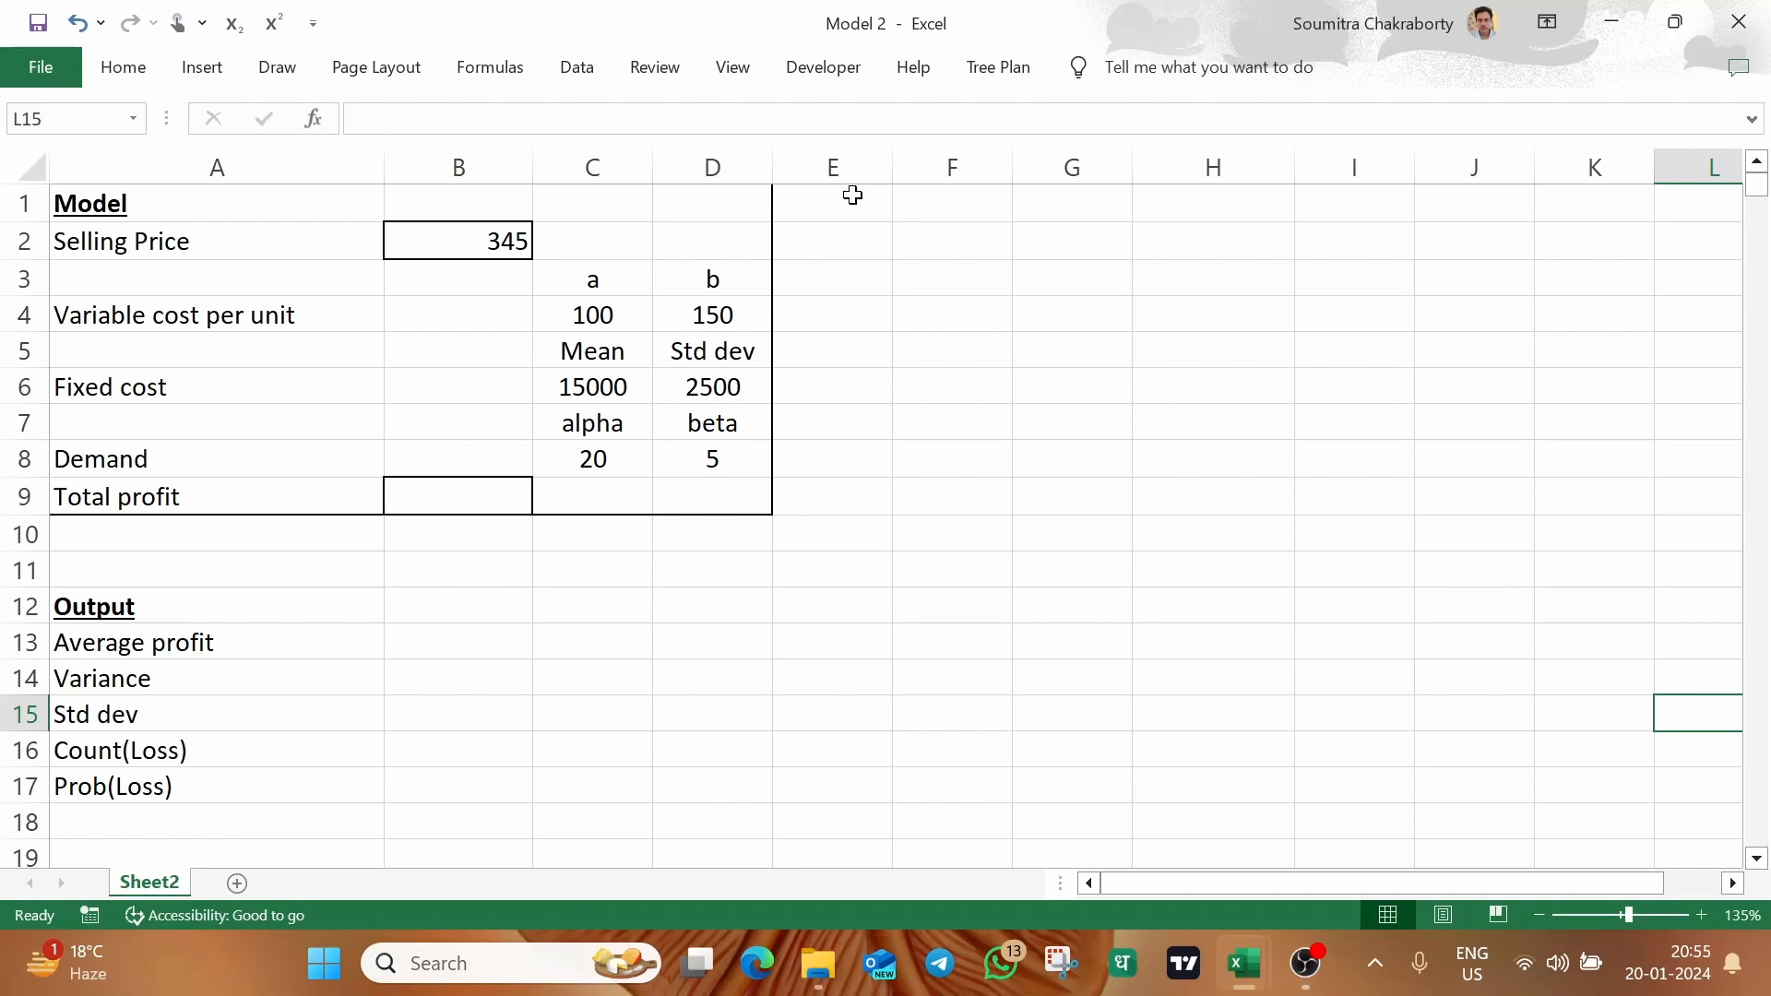
left_click_drag(839, 164, 802, 166)
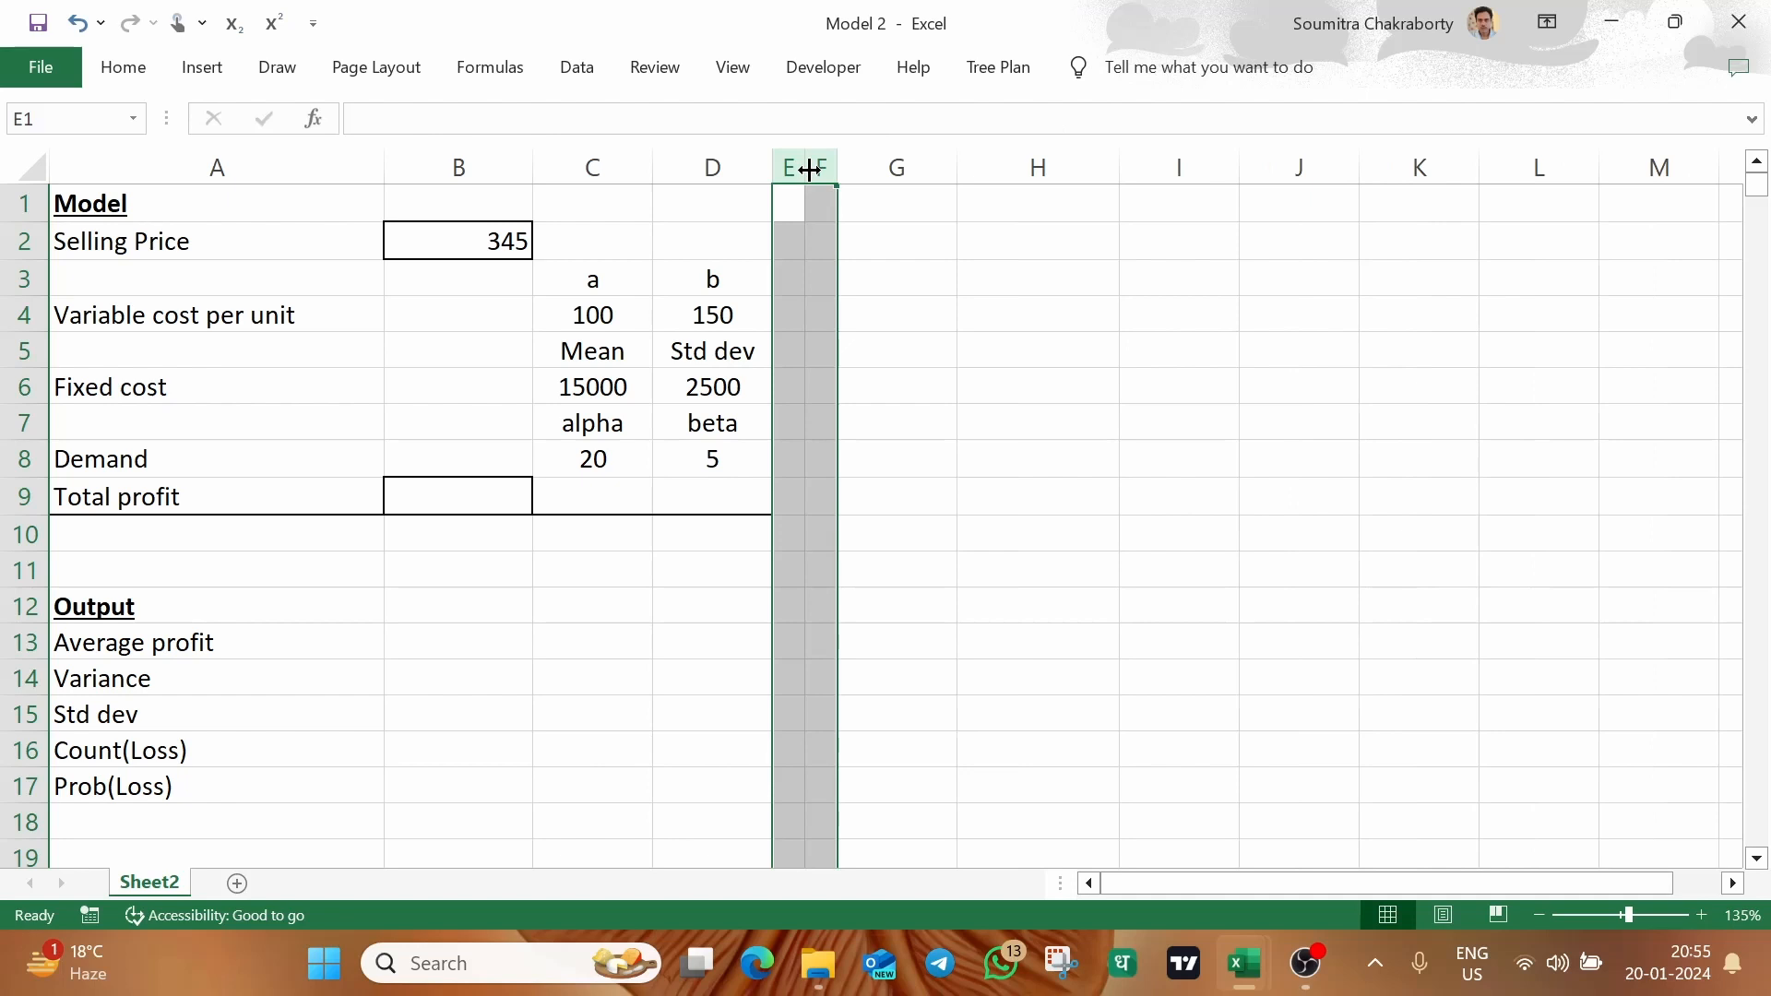
left_click(964, 421)
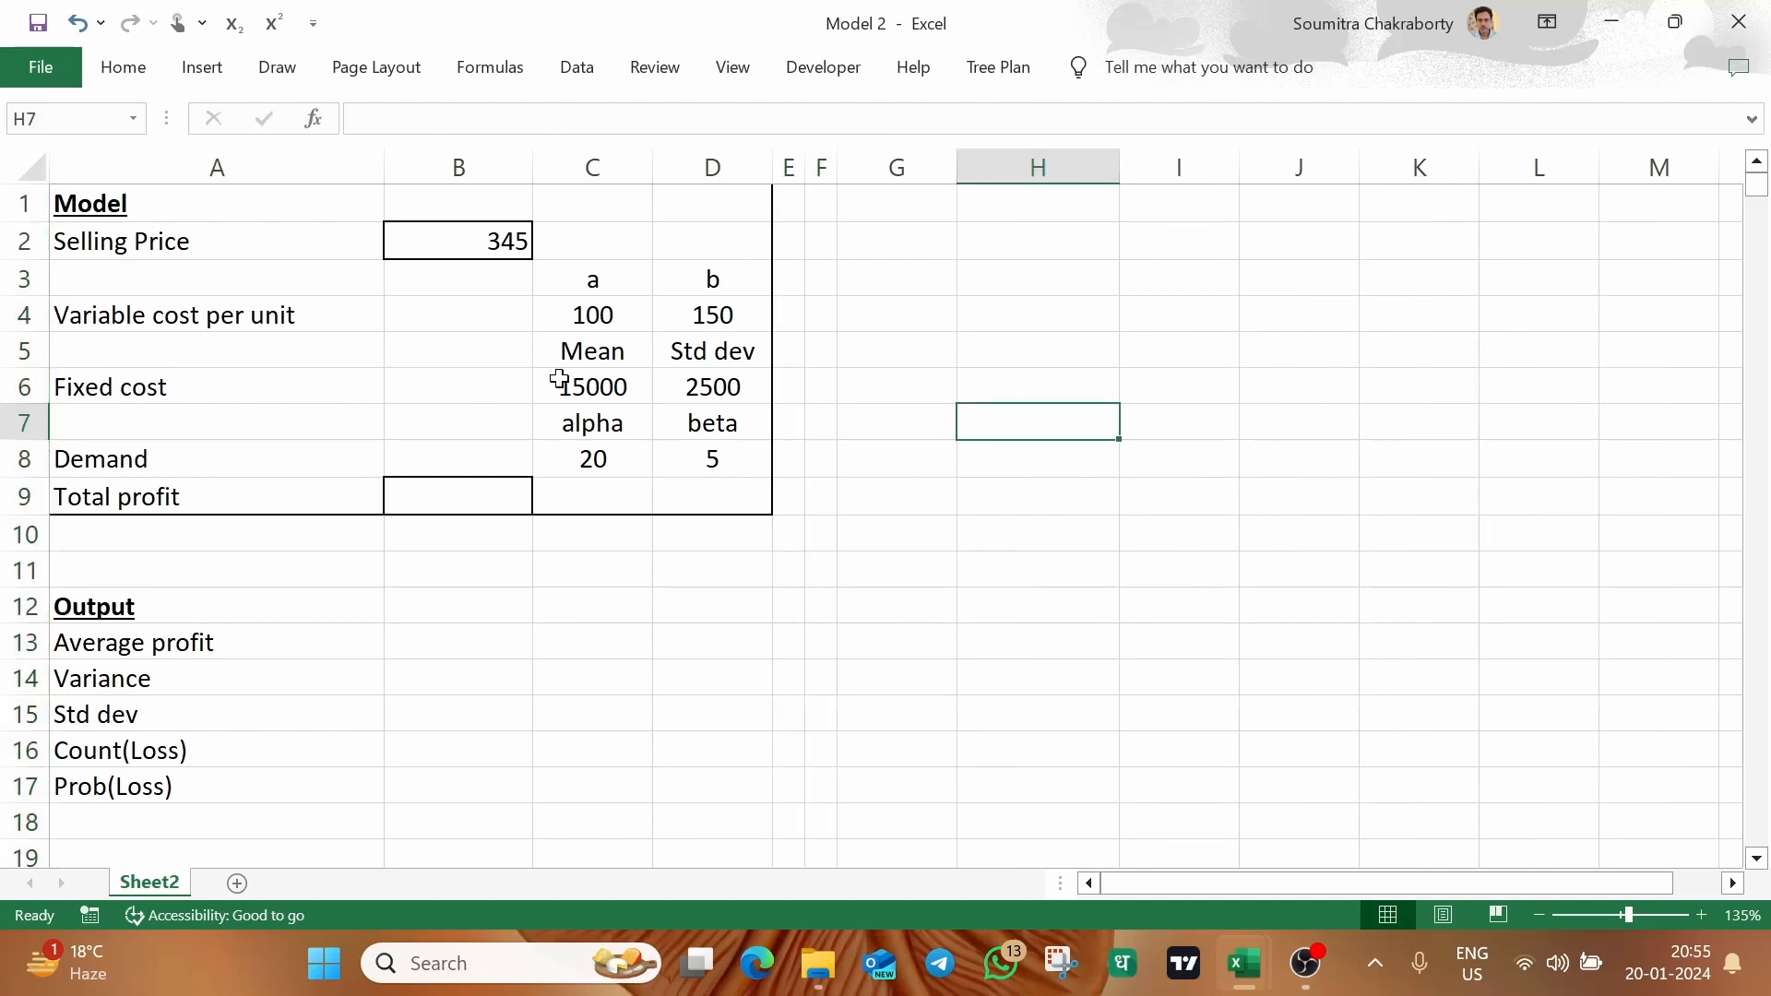
Set the model's selling price in B2 to 300
left_click_drag(166, 198, 692, 498)
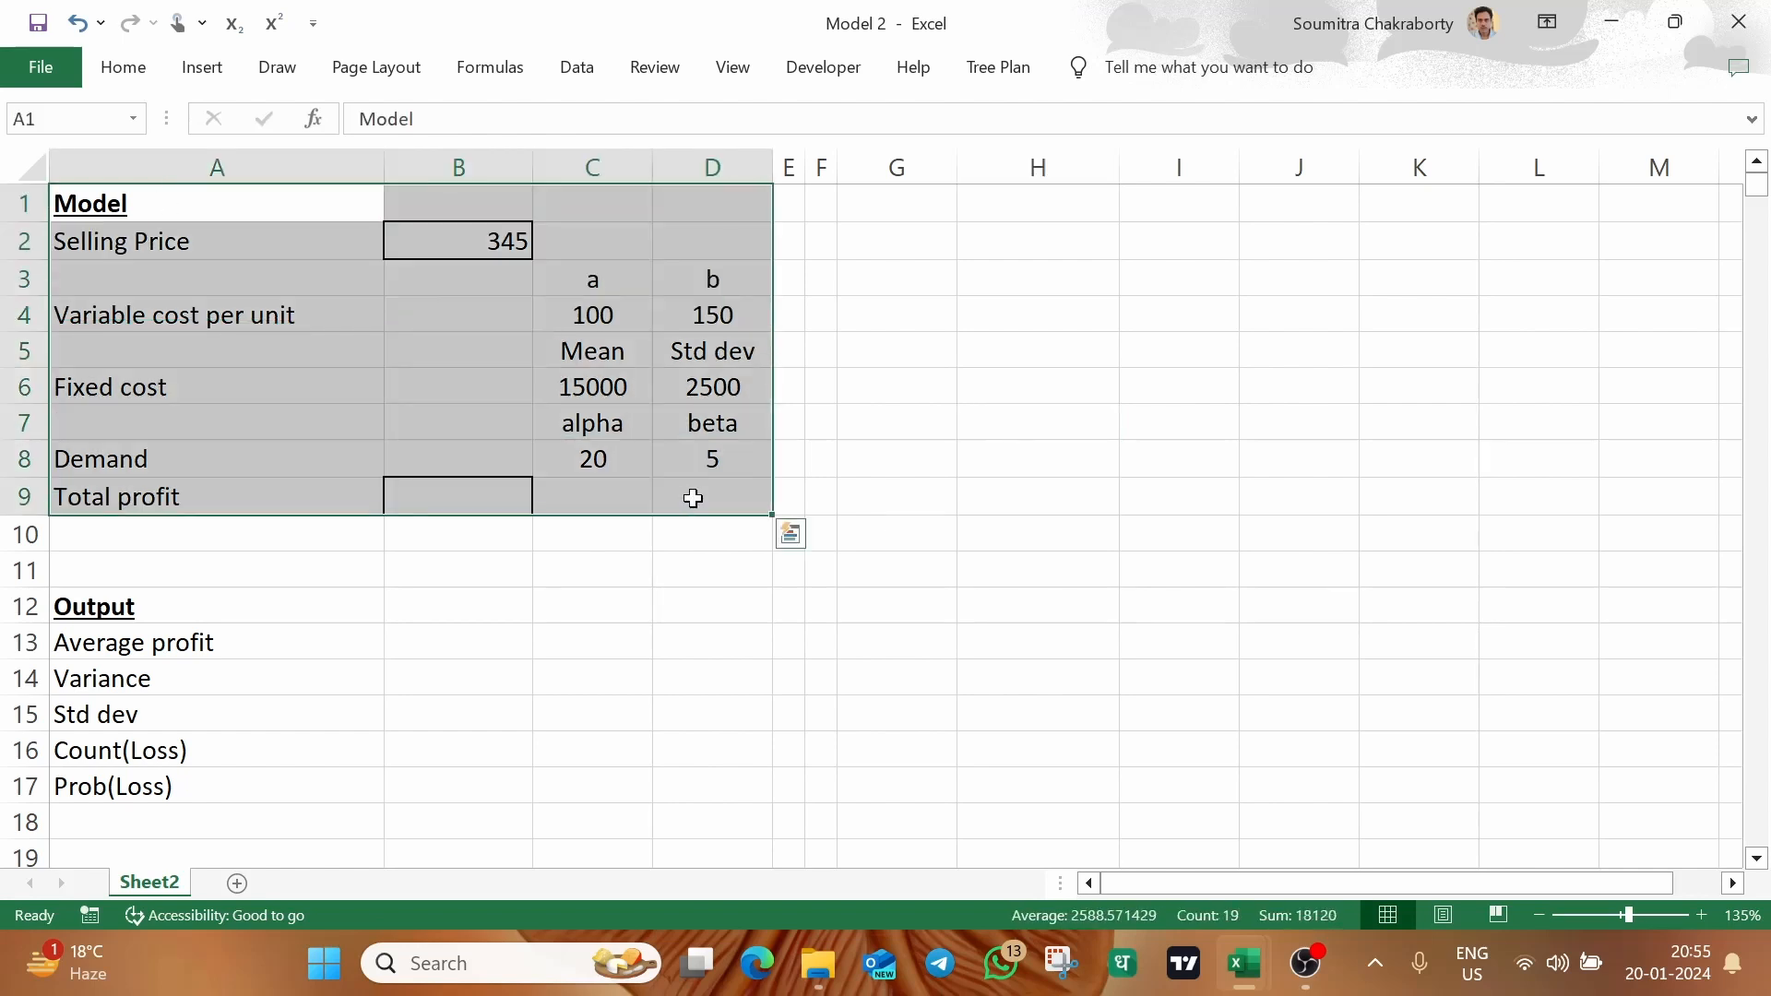
left_click(489, 491)
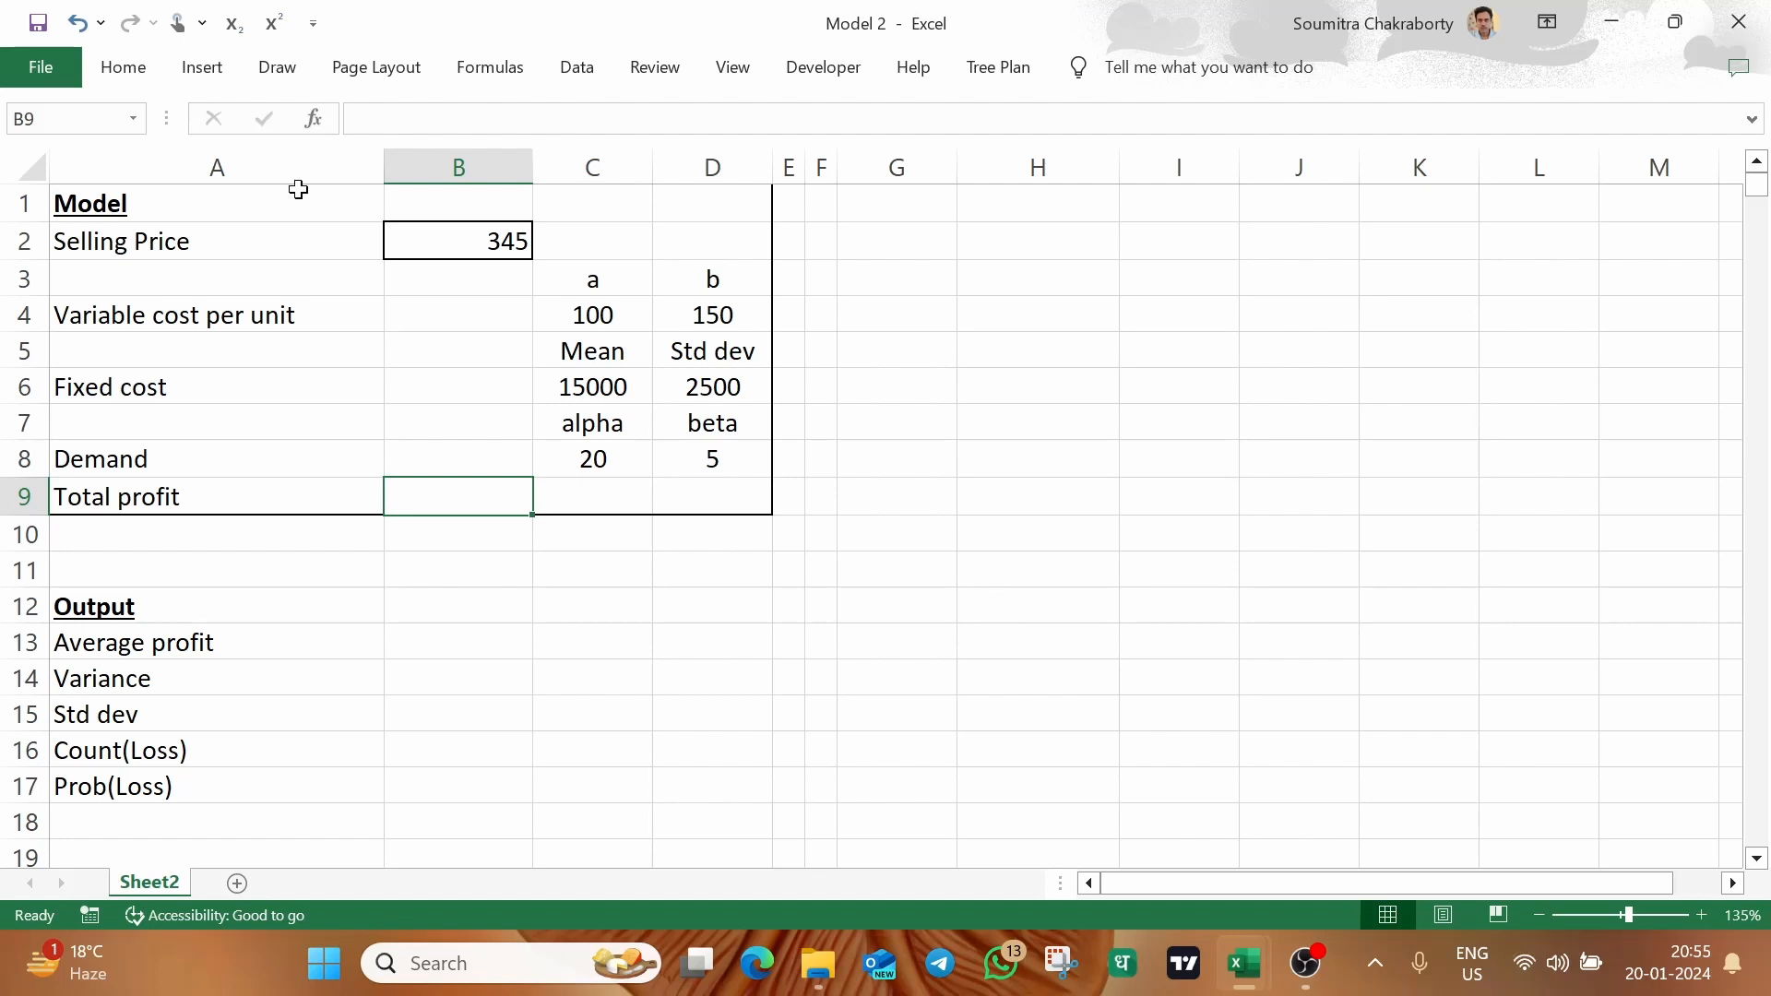
left_click(246, 234)
left_click(426, 226)
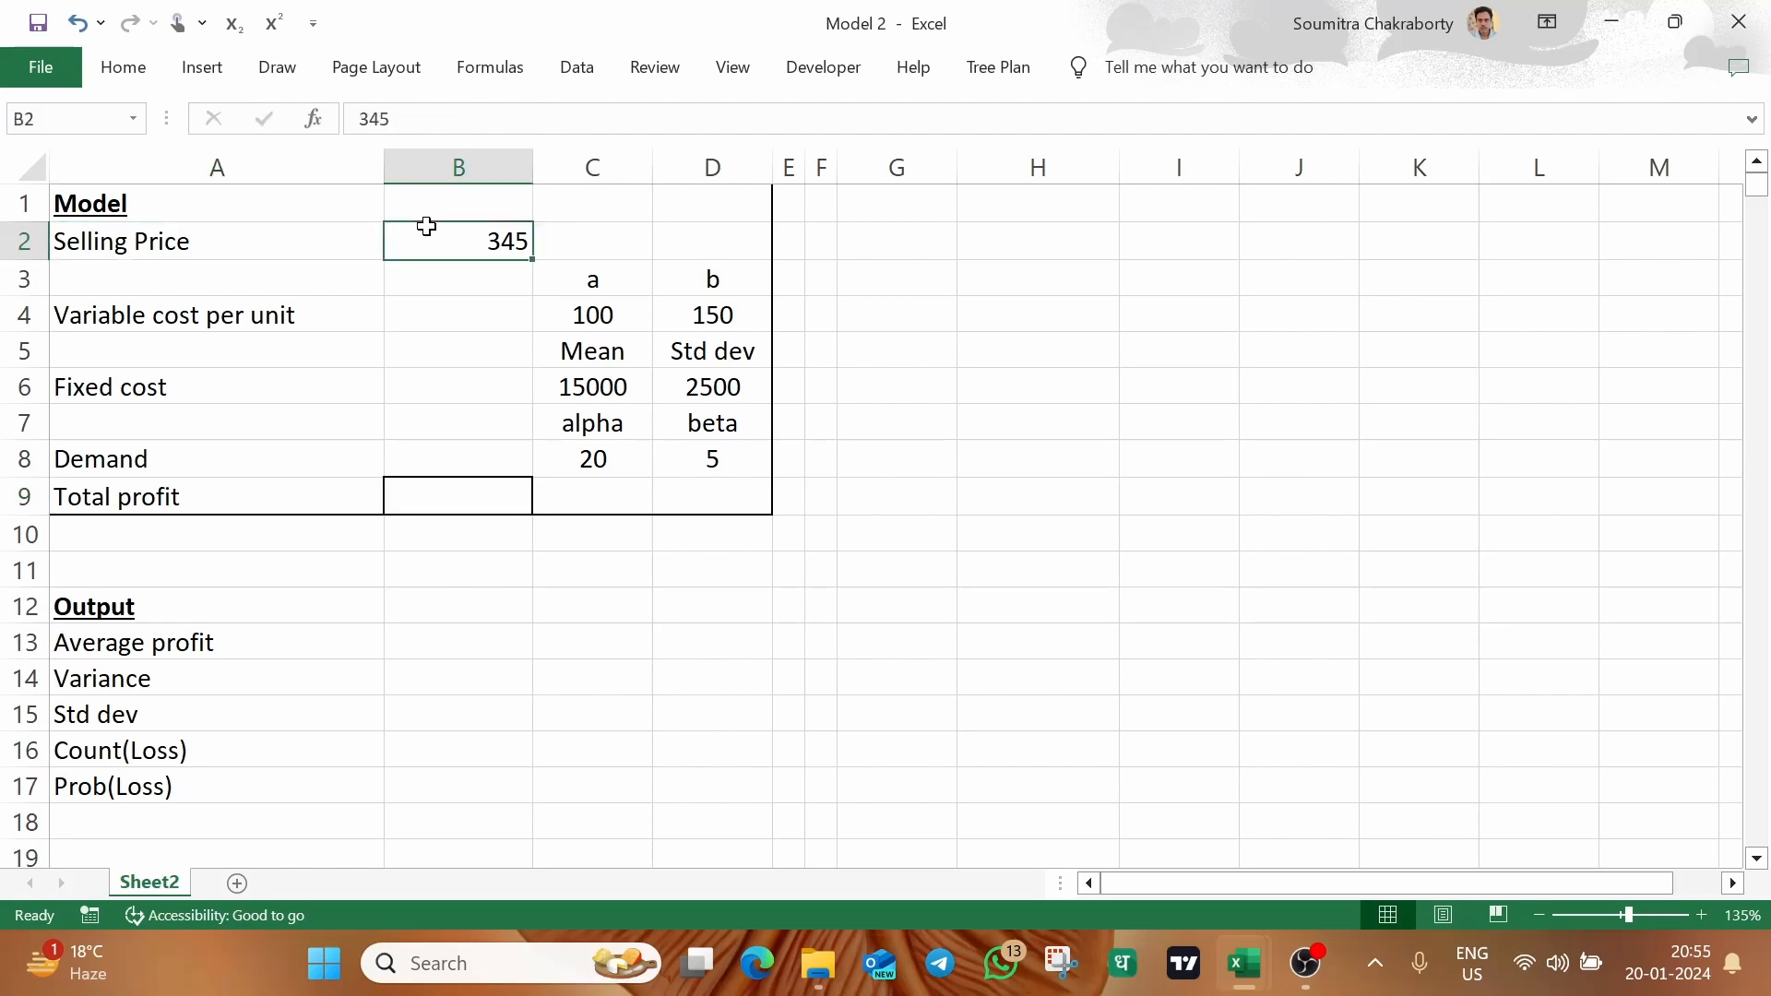
type("300")
key("Return")
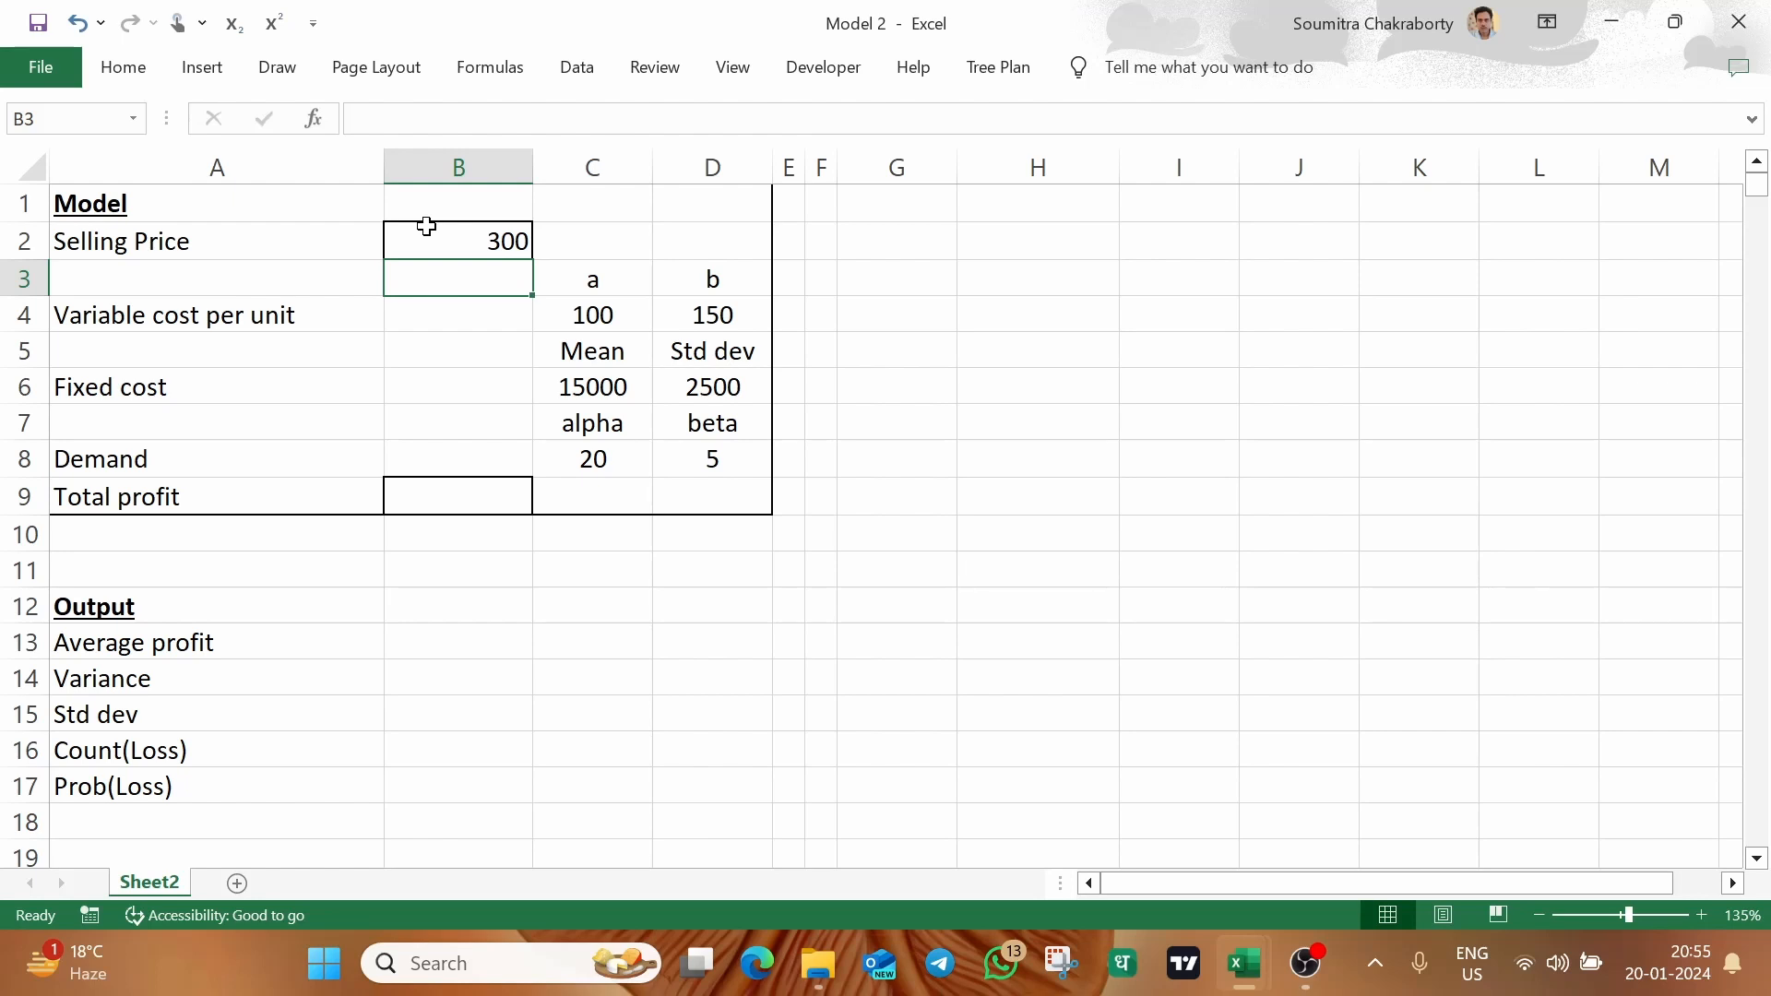
Enter the formula =C4+RAND()*(D4-C4) in B4 to generate a uniformly distributed variable cost per unit
left_click(466, 307)
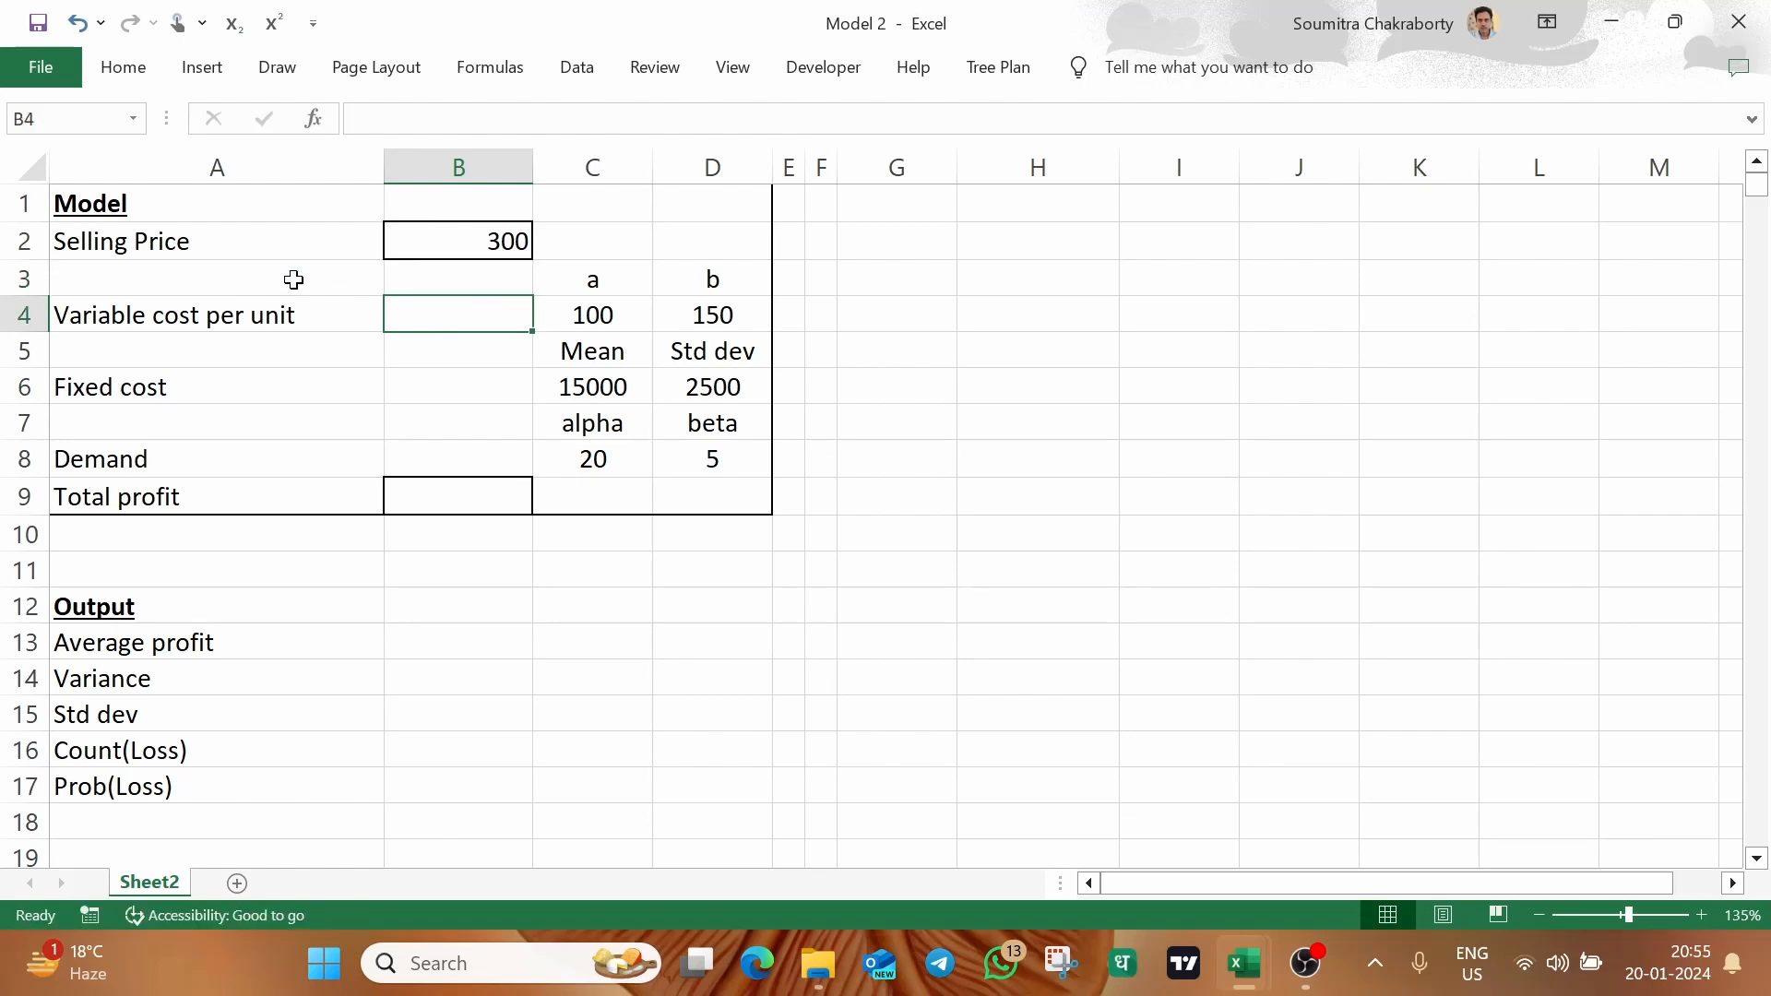
left_click(277, 252)
left_click(452, 250)
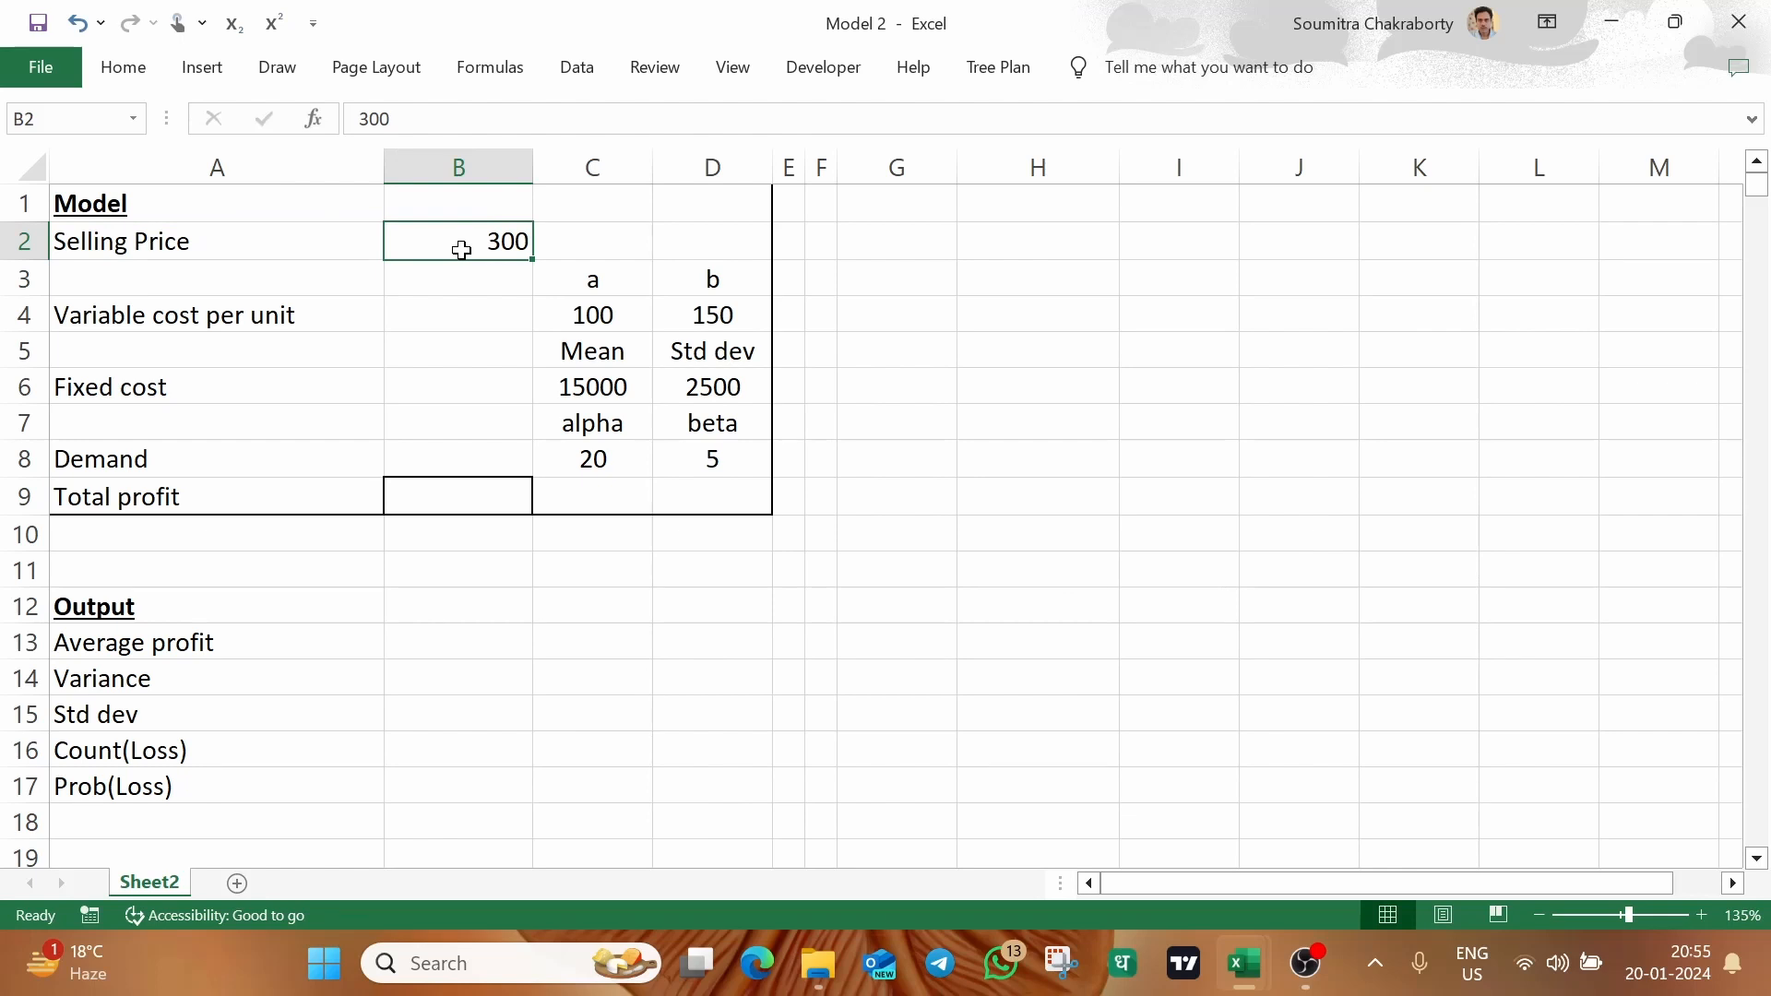
left_click(455, 307)
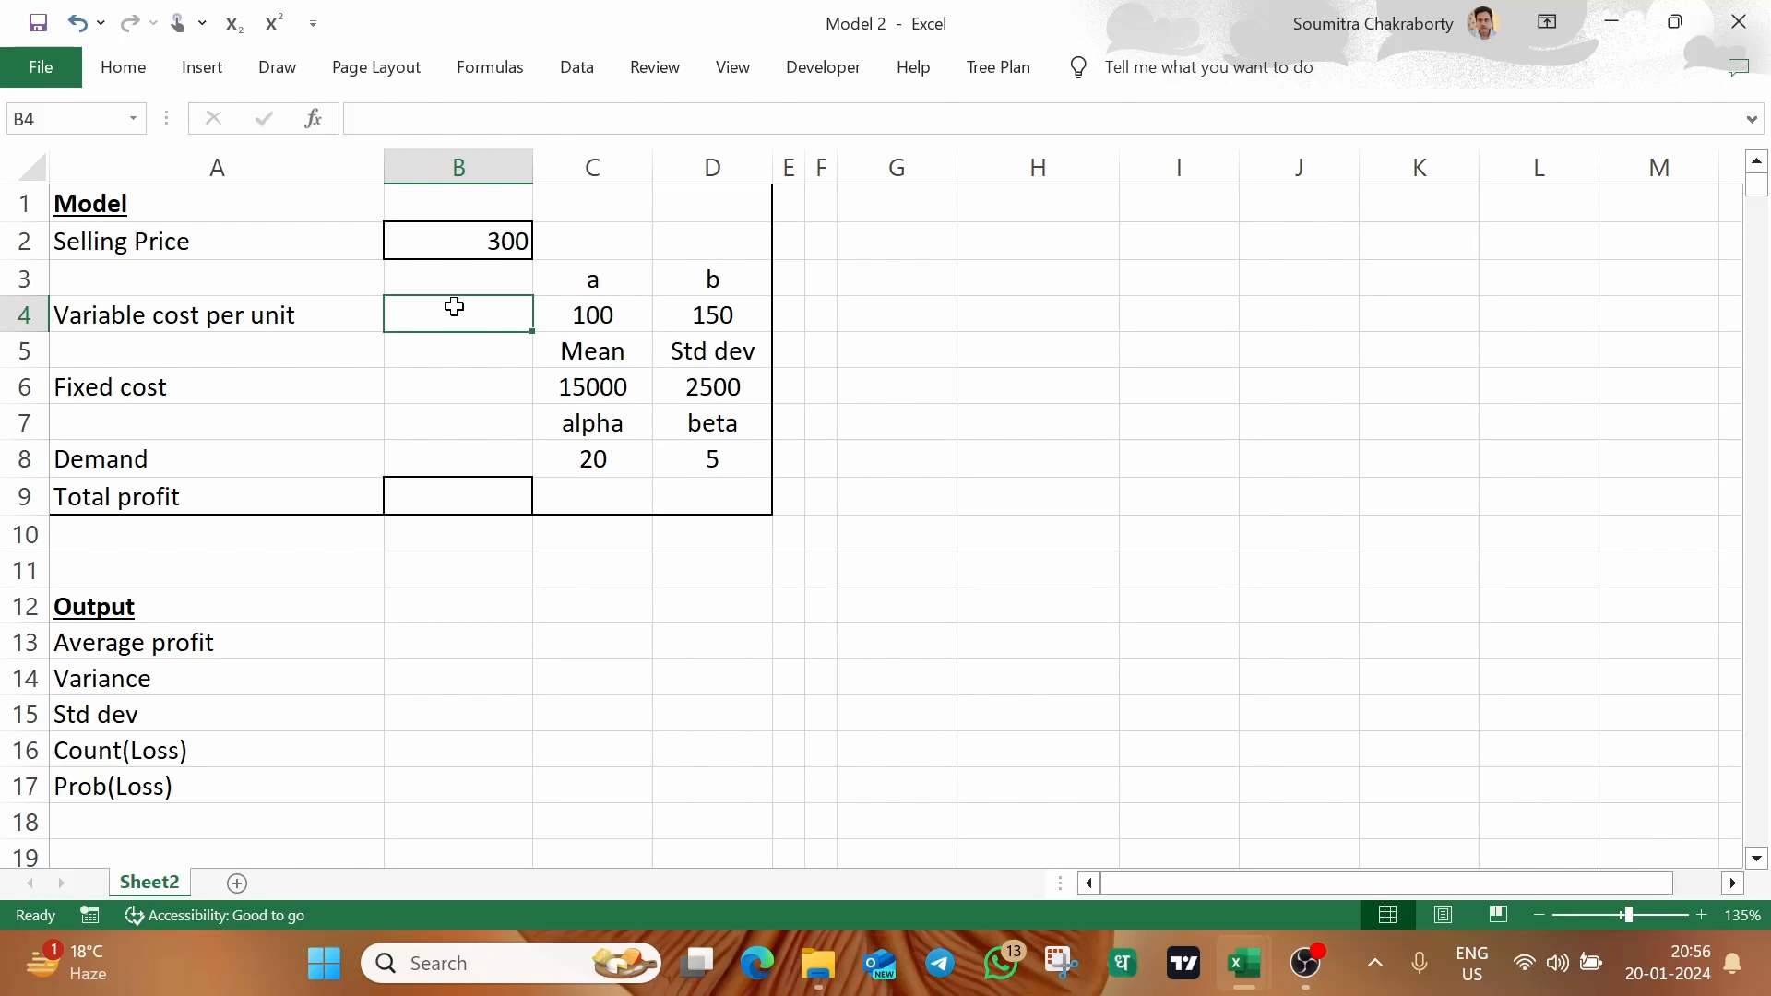
left_click(576, 311)
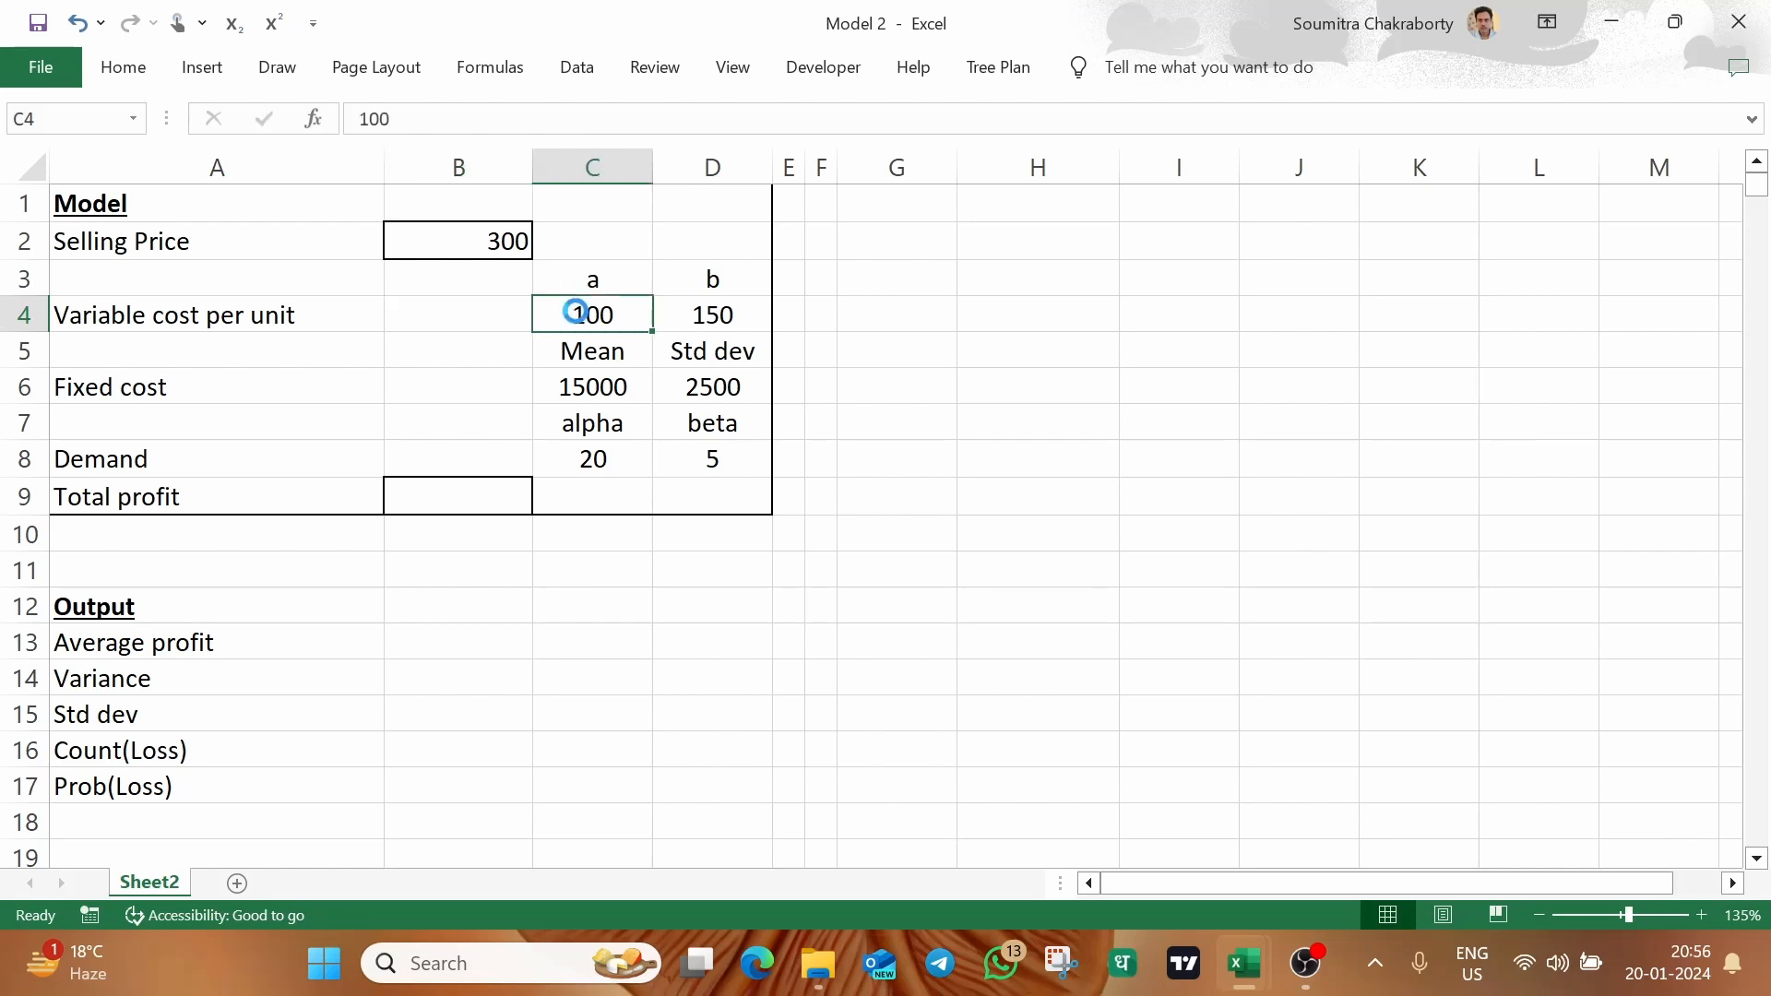
left_click(715, 311)
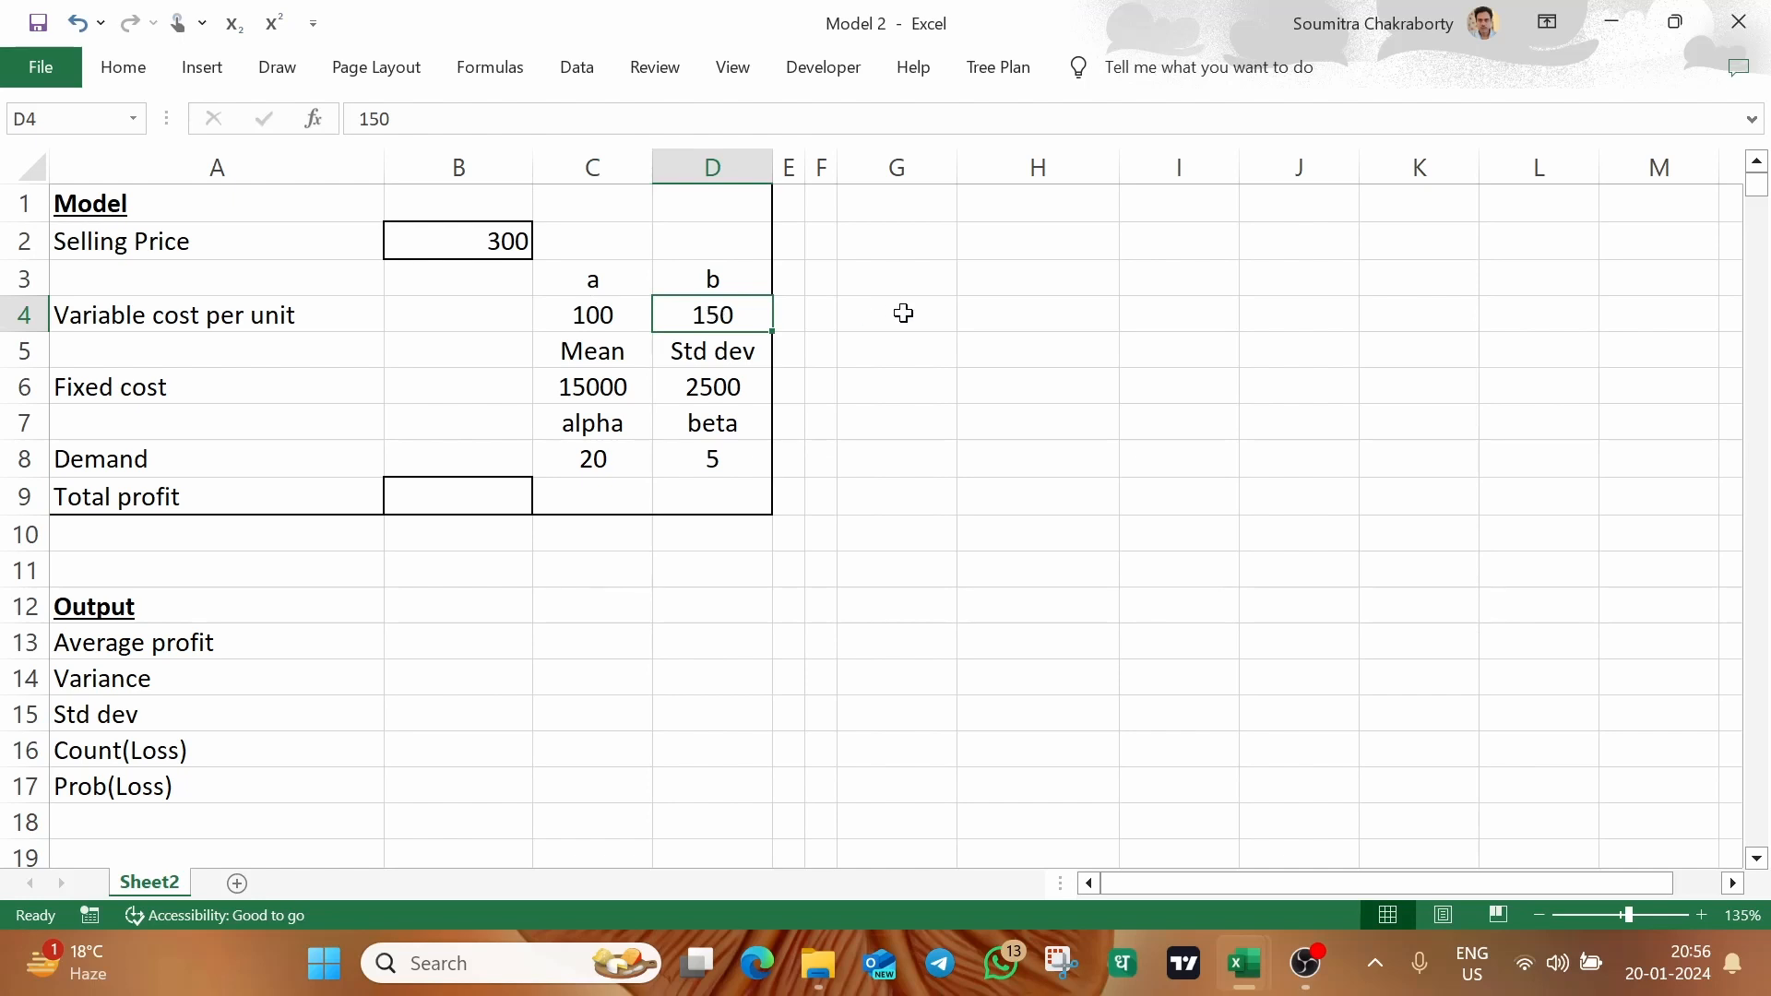
left_click(457, 322)
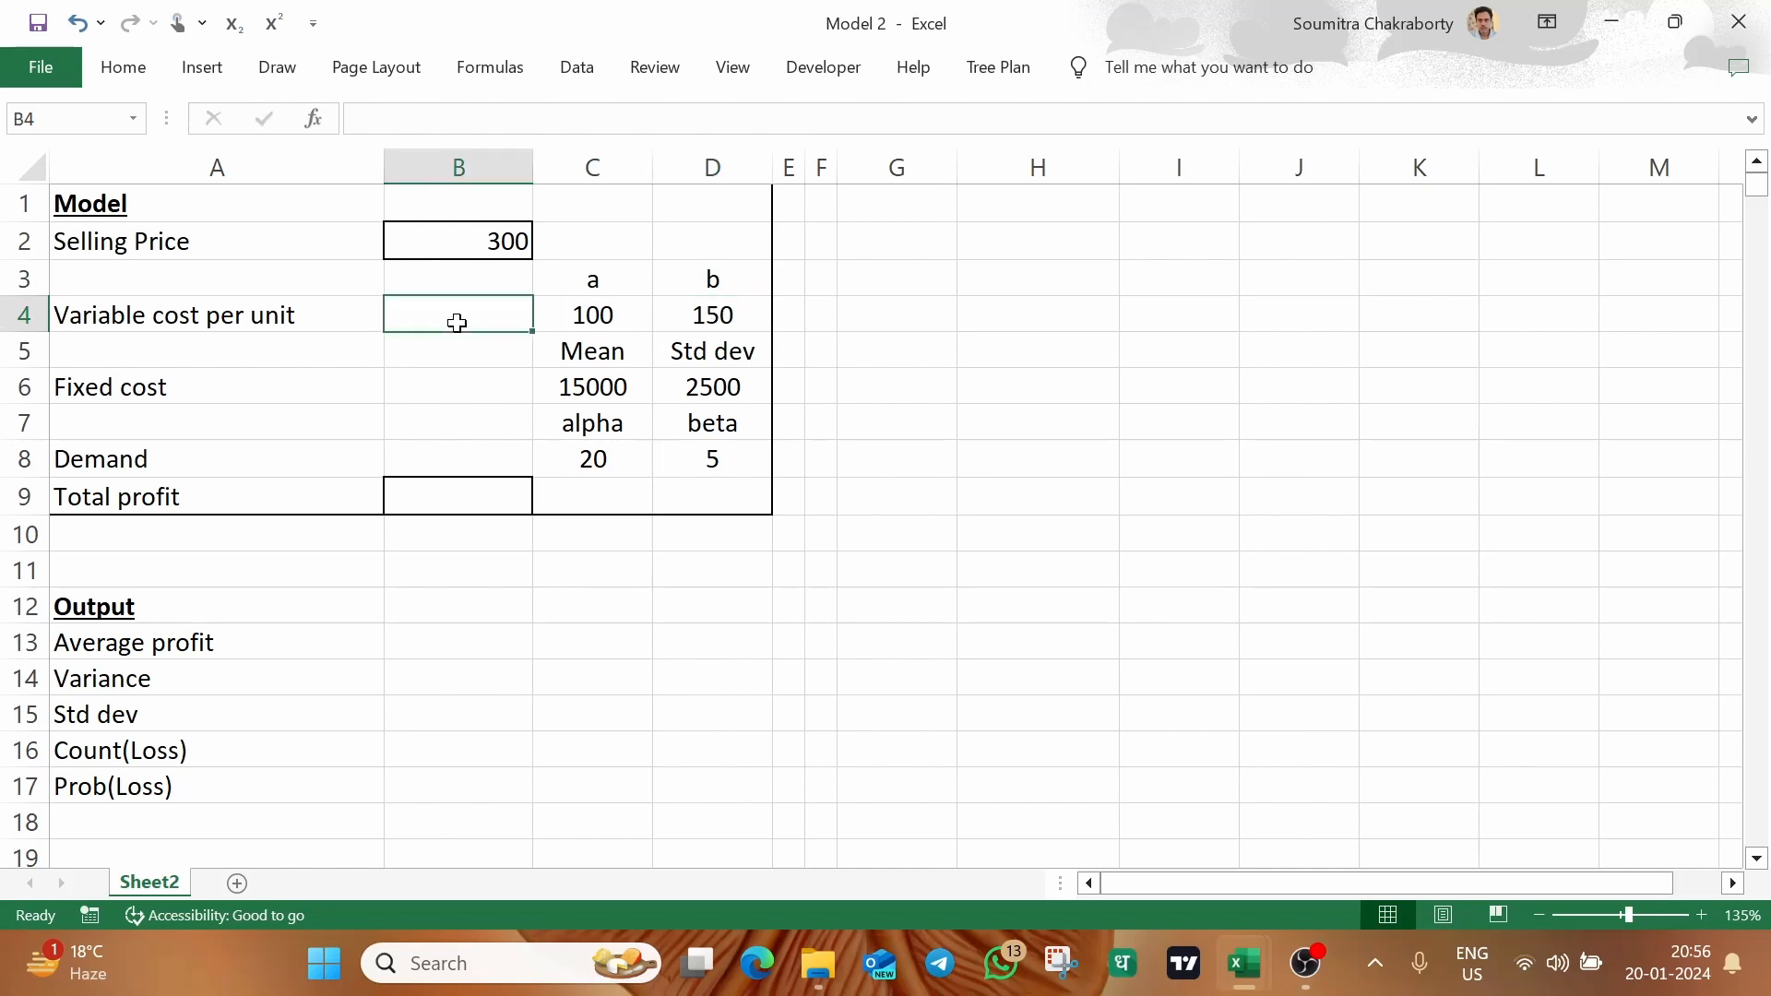
type("=")
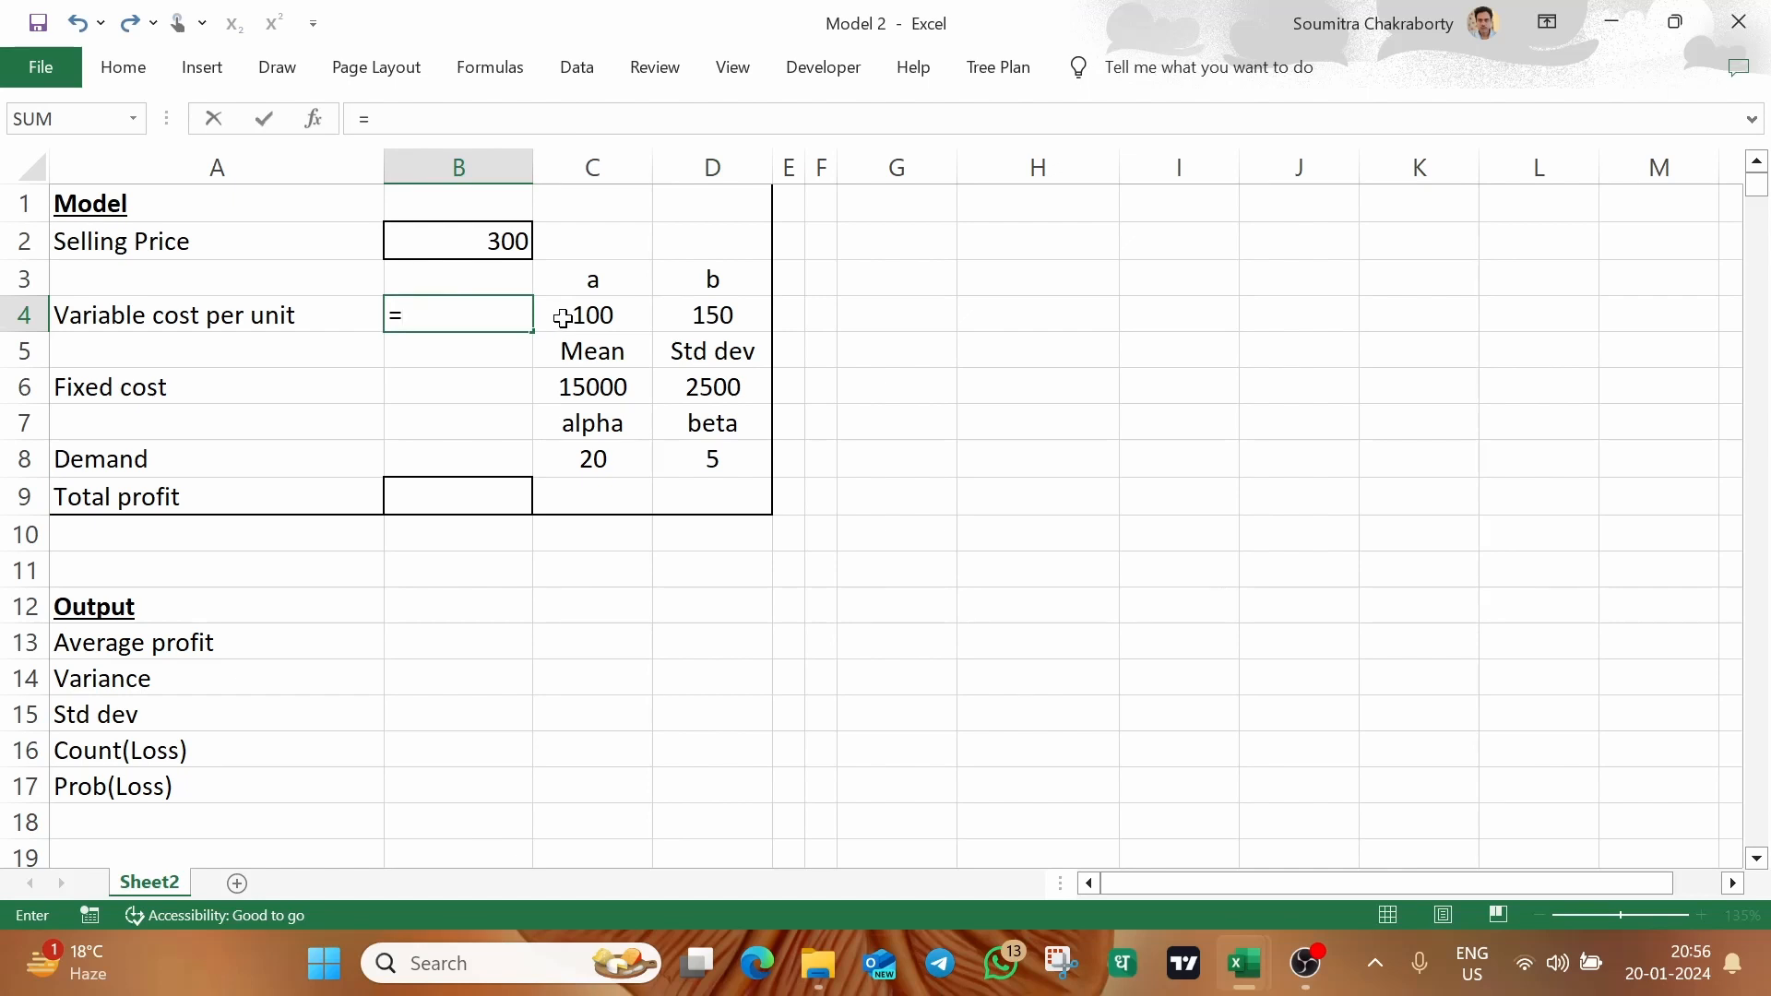
left_click(563, 318)
type("+")
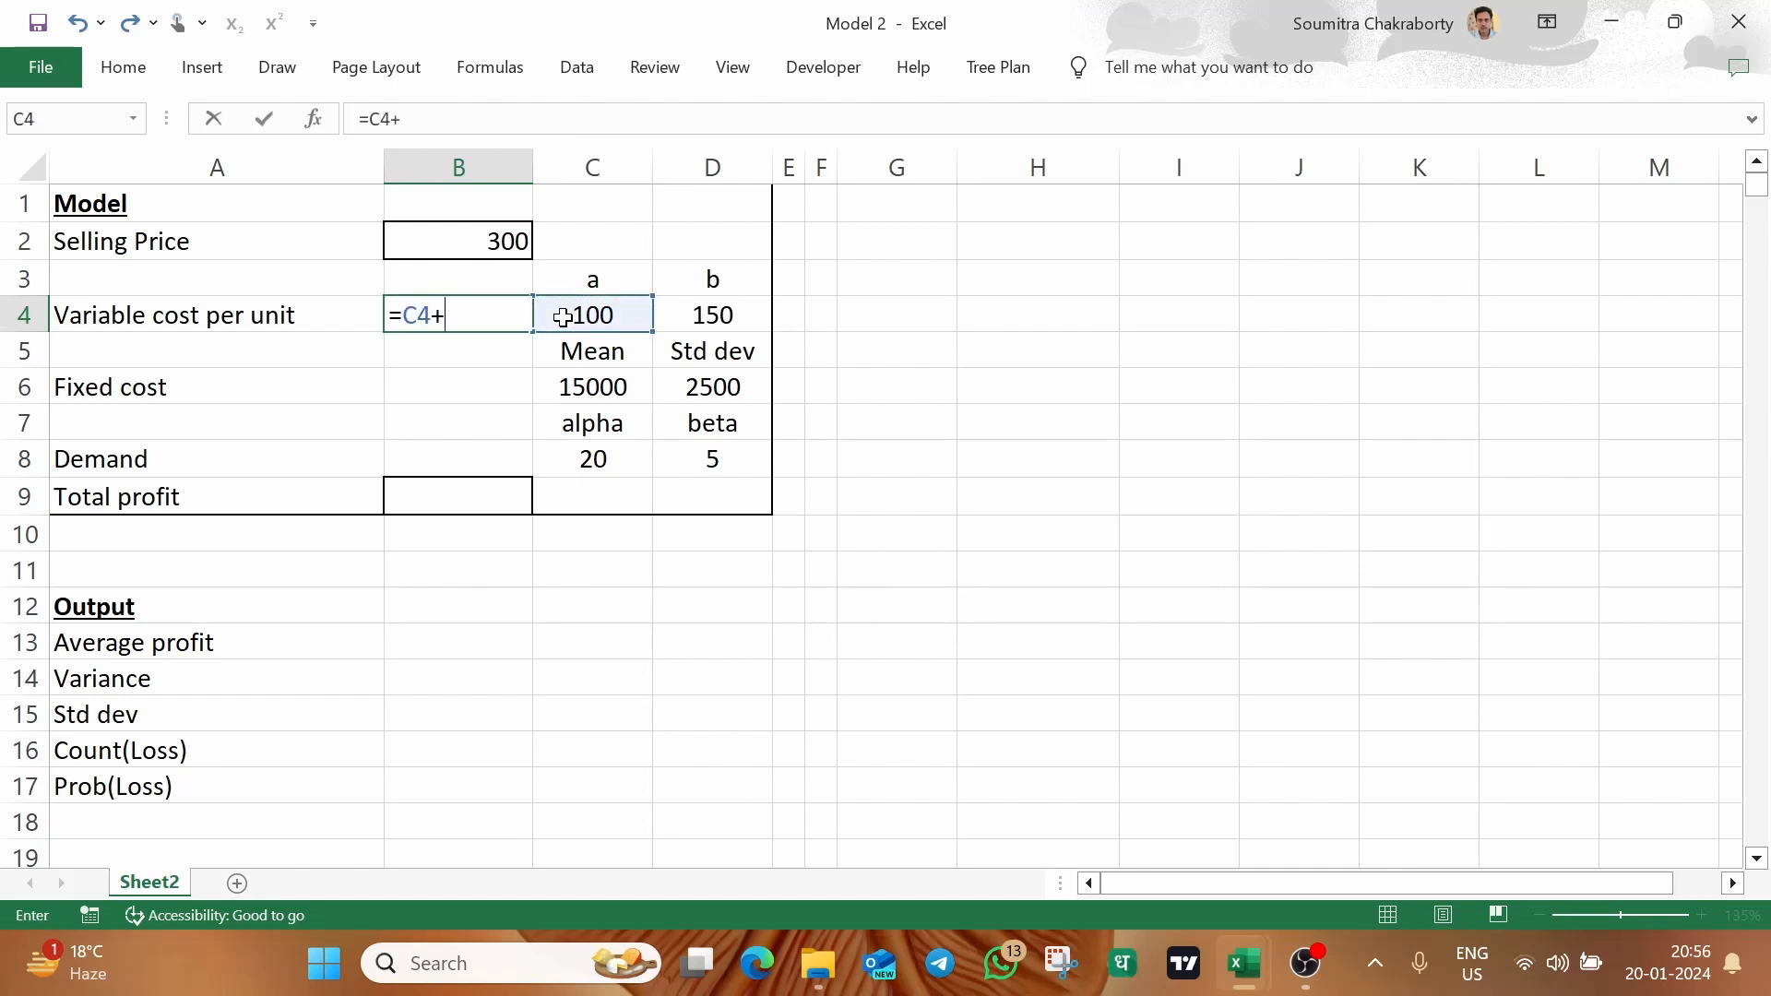
type("rand()*(")
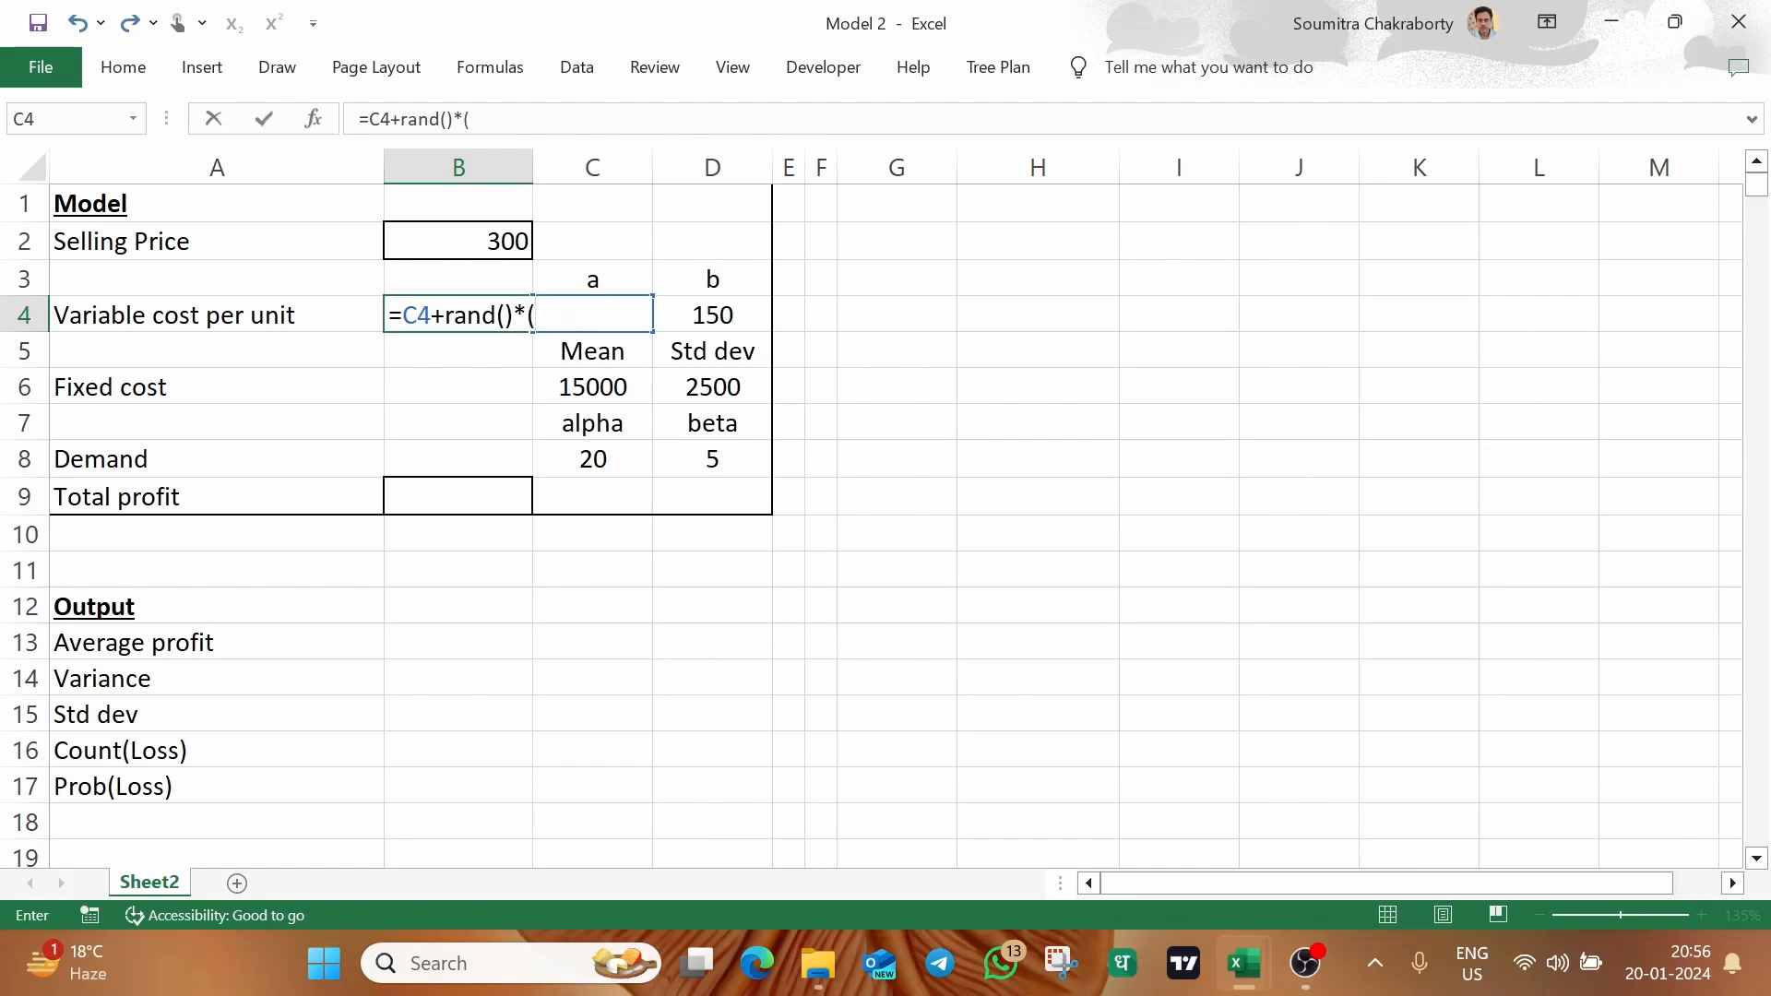
left_click(716, 311)
type("-")
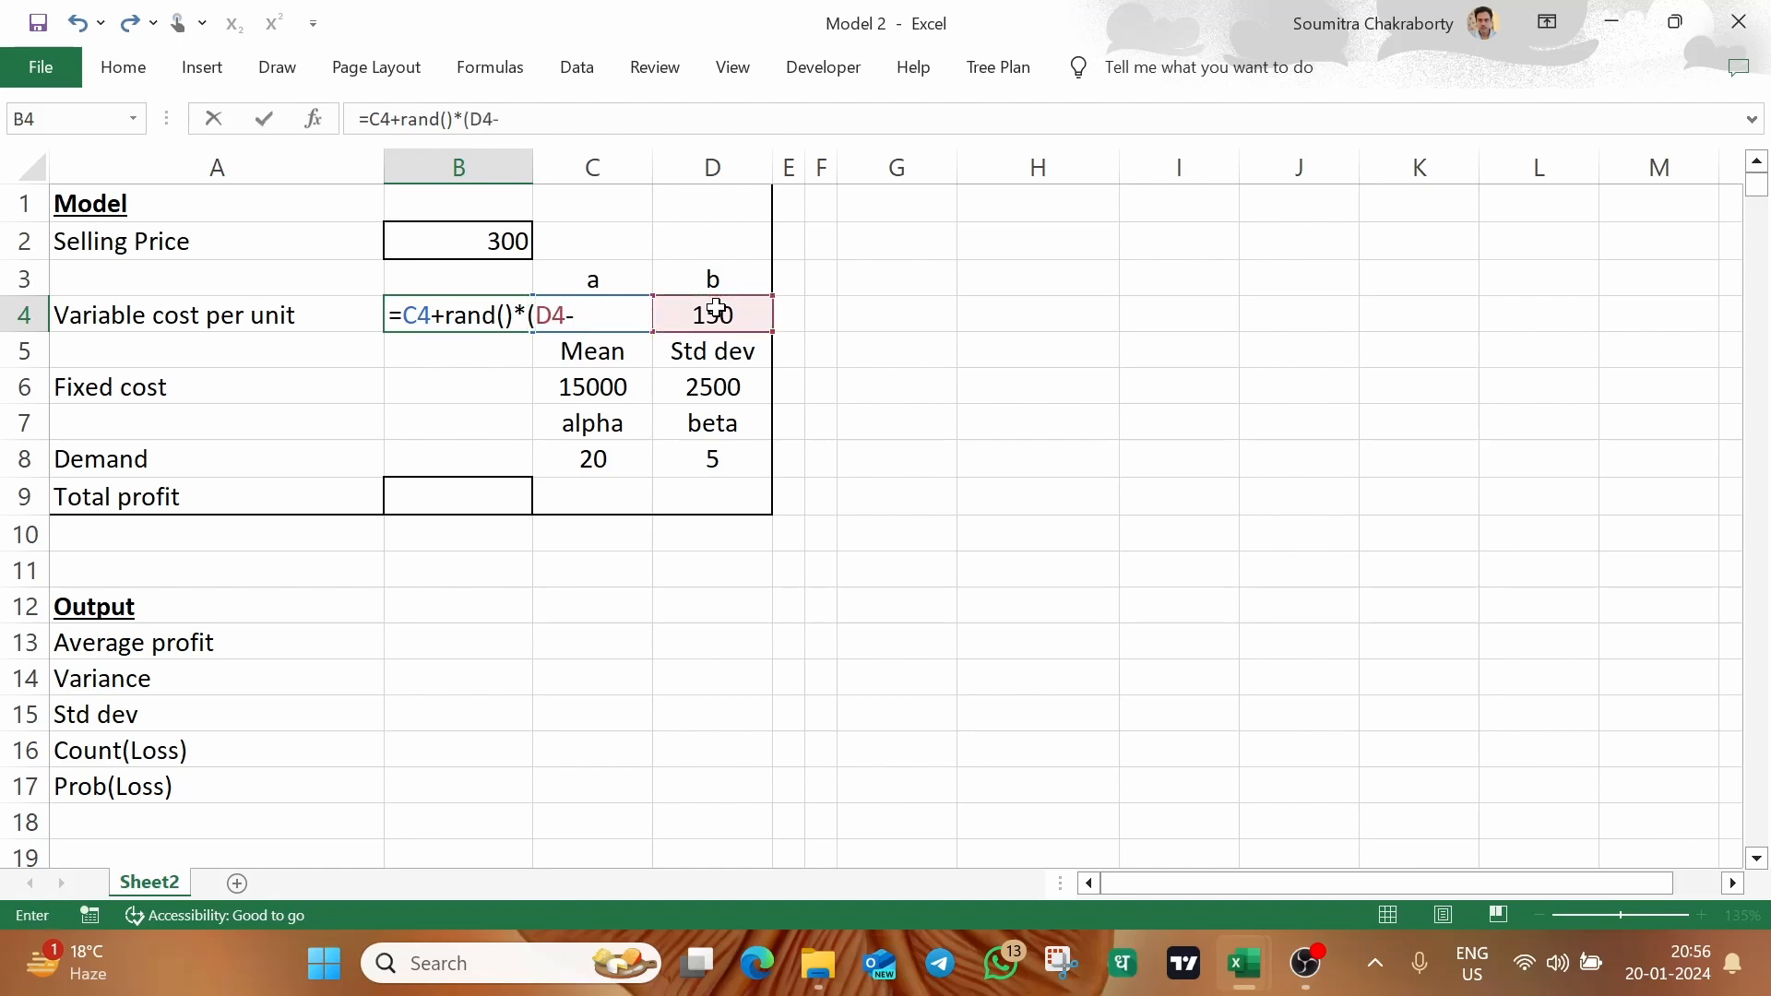
key("Left")
key("Right")
key("Right")
type(")")
key("Return")
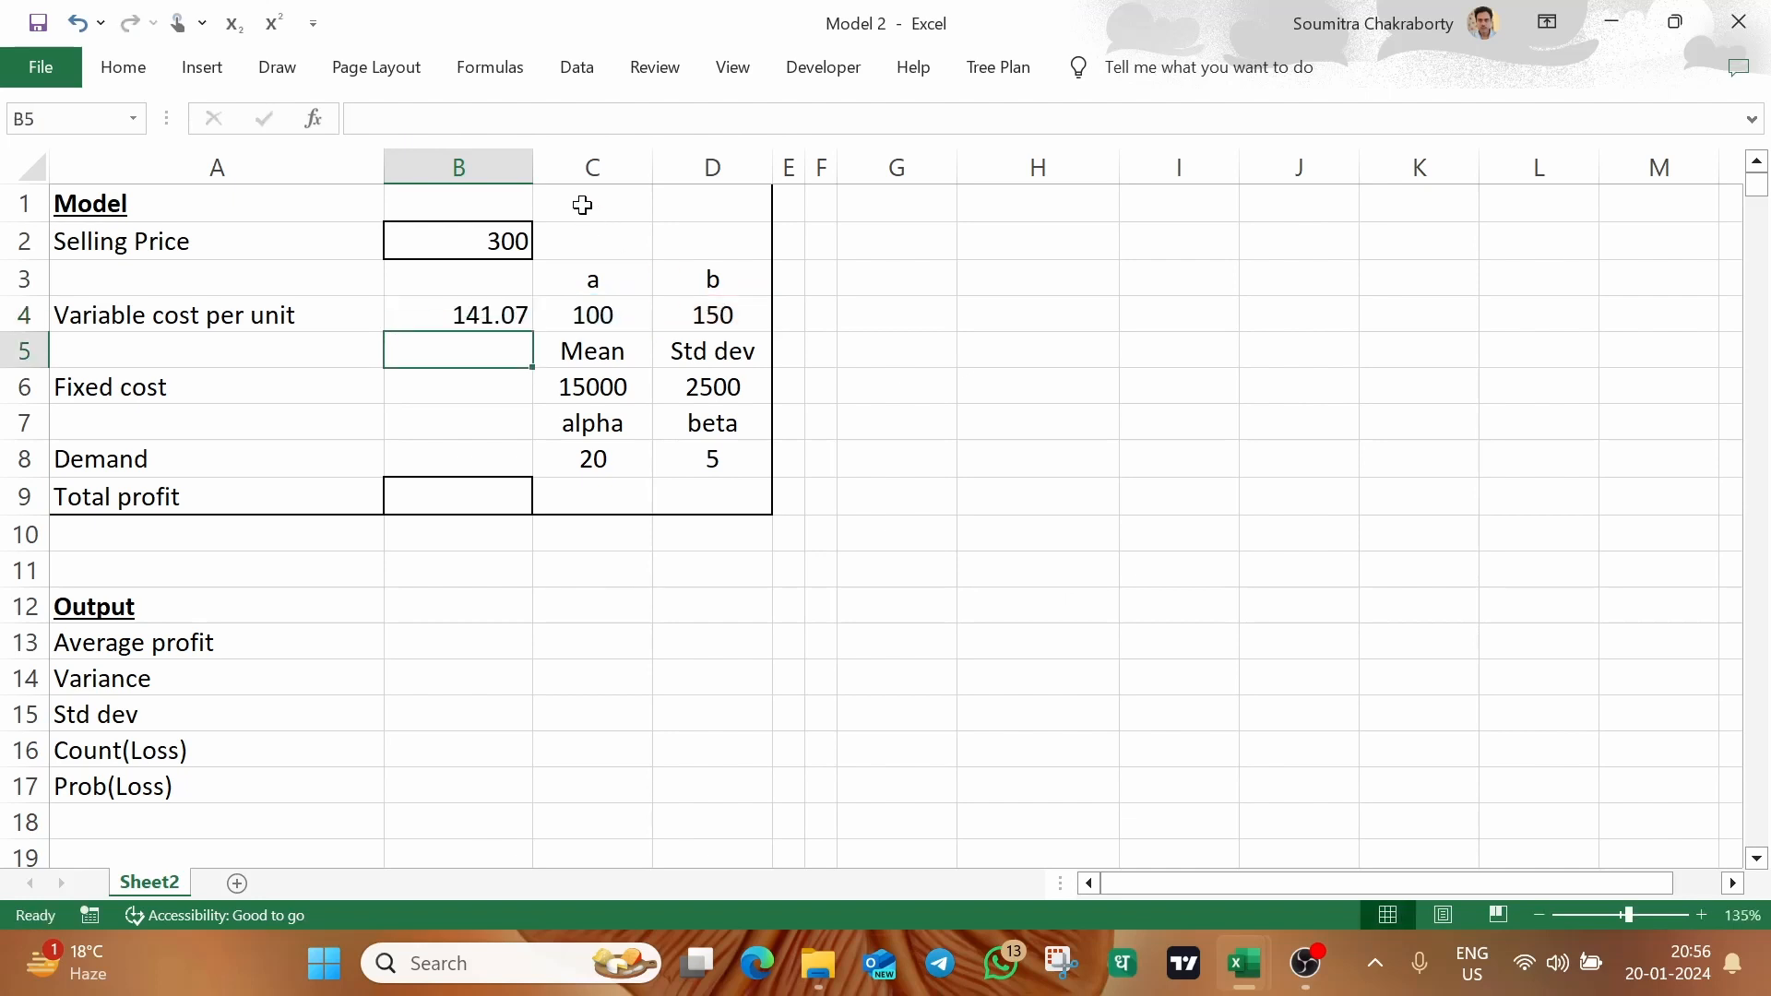
Widen column B to about two and a half times its width and open the variable cost formula in B4
left_click_drag(533, 170, 766, 178)
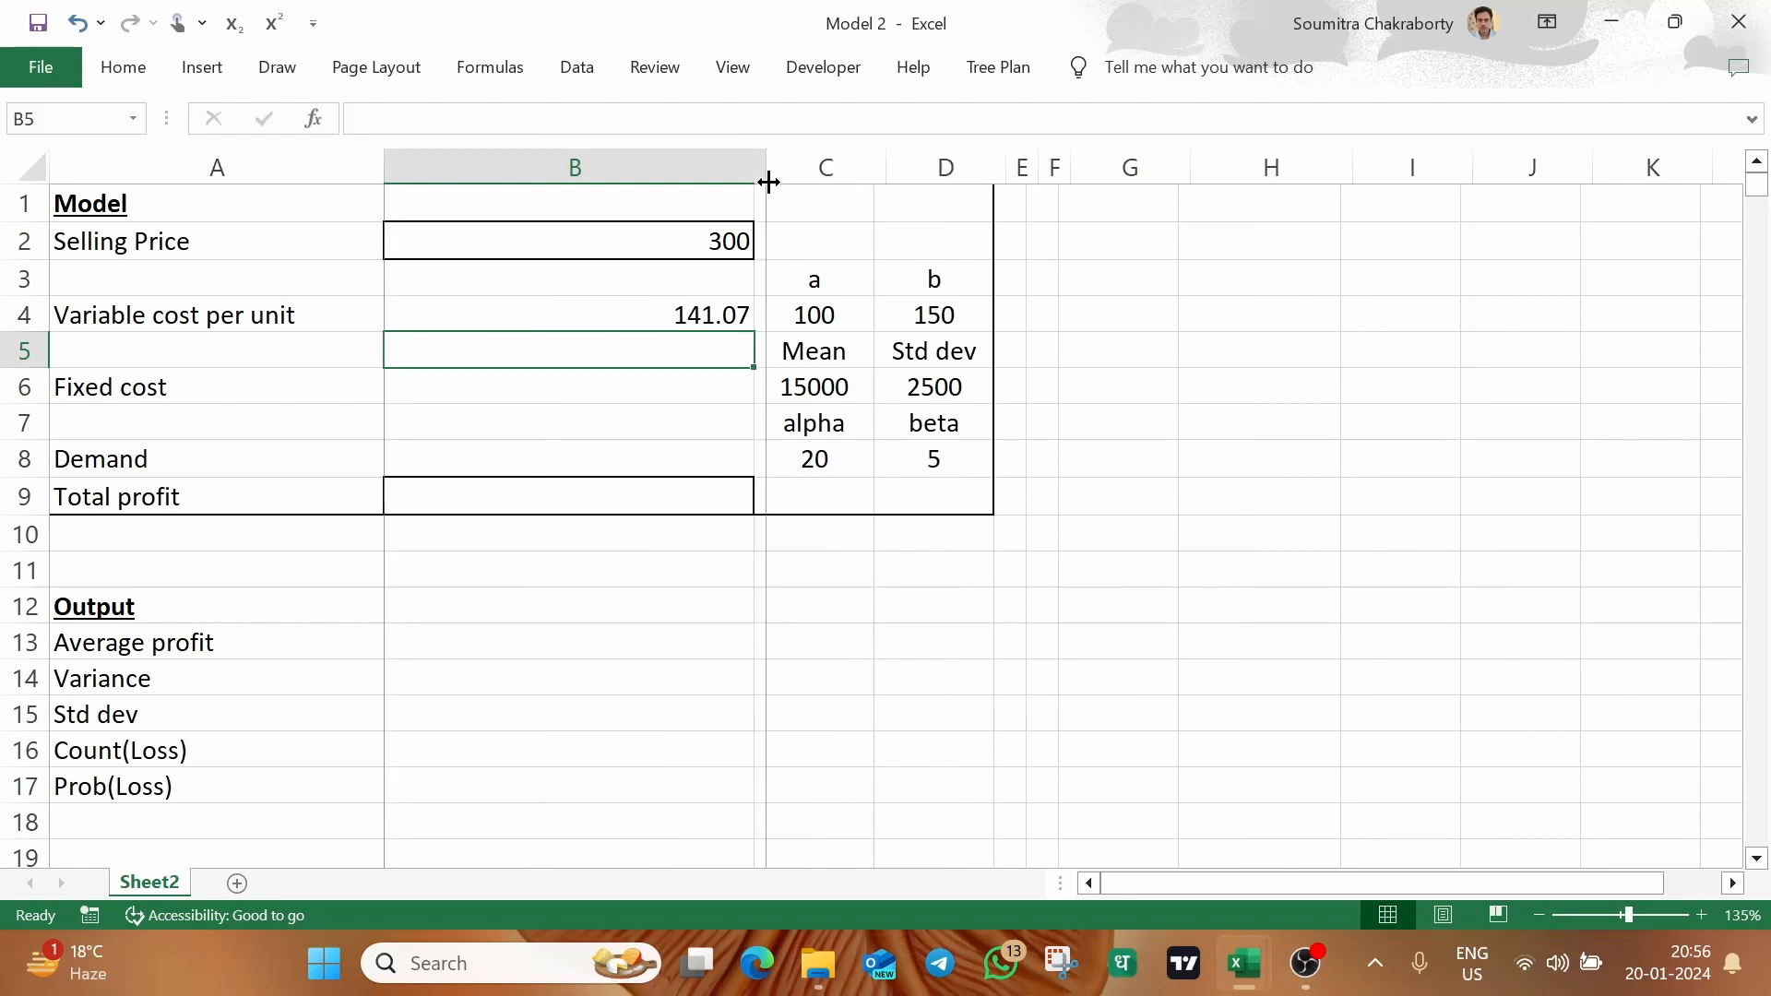
left_click(617, 320)
double_click(617, 320)
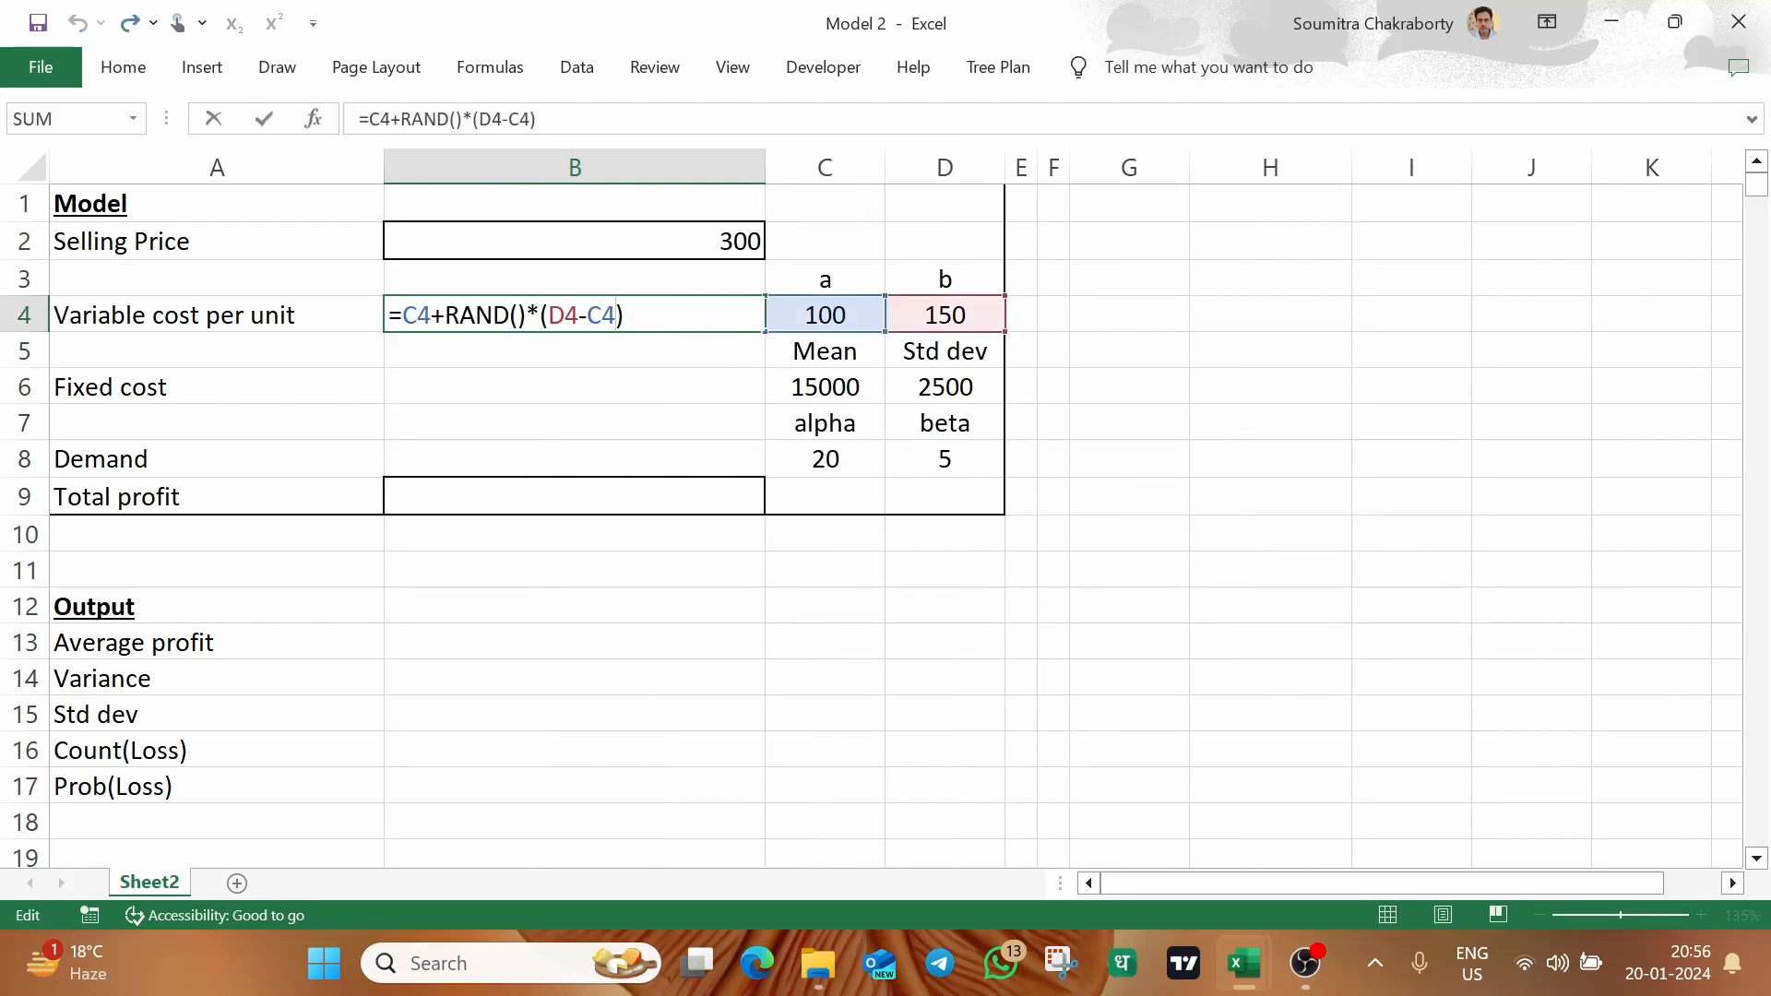
Clear the variable cost formula in B4 and re-enter it as =C4+RAND()*(D4-C4)
left_click_drag(617, 320, 355, 328)
key("BackSpace")
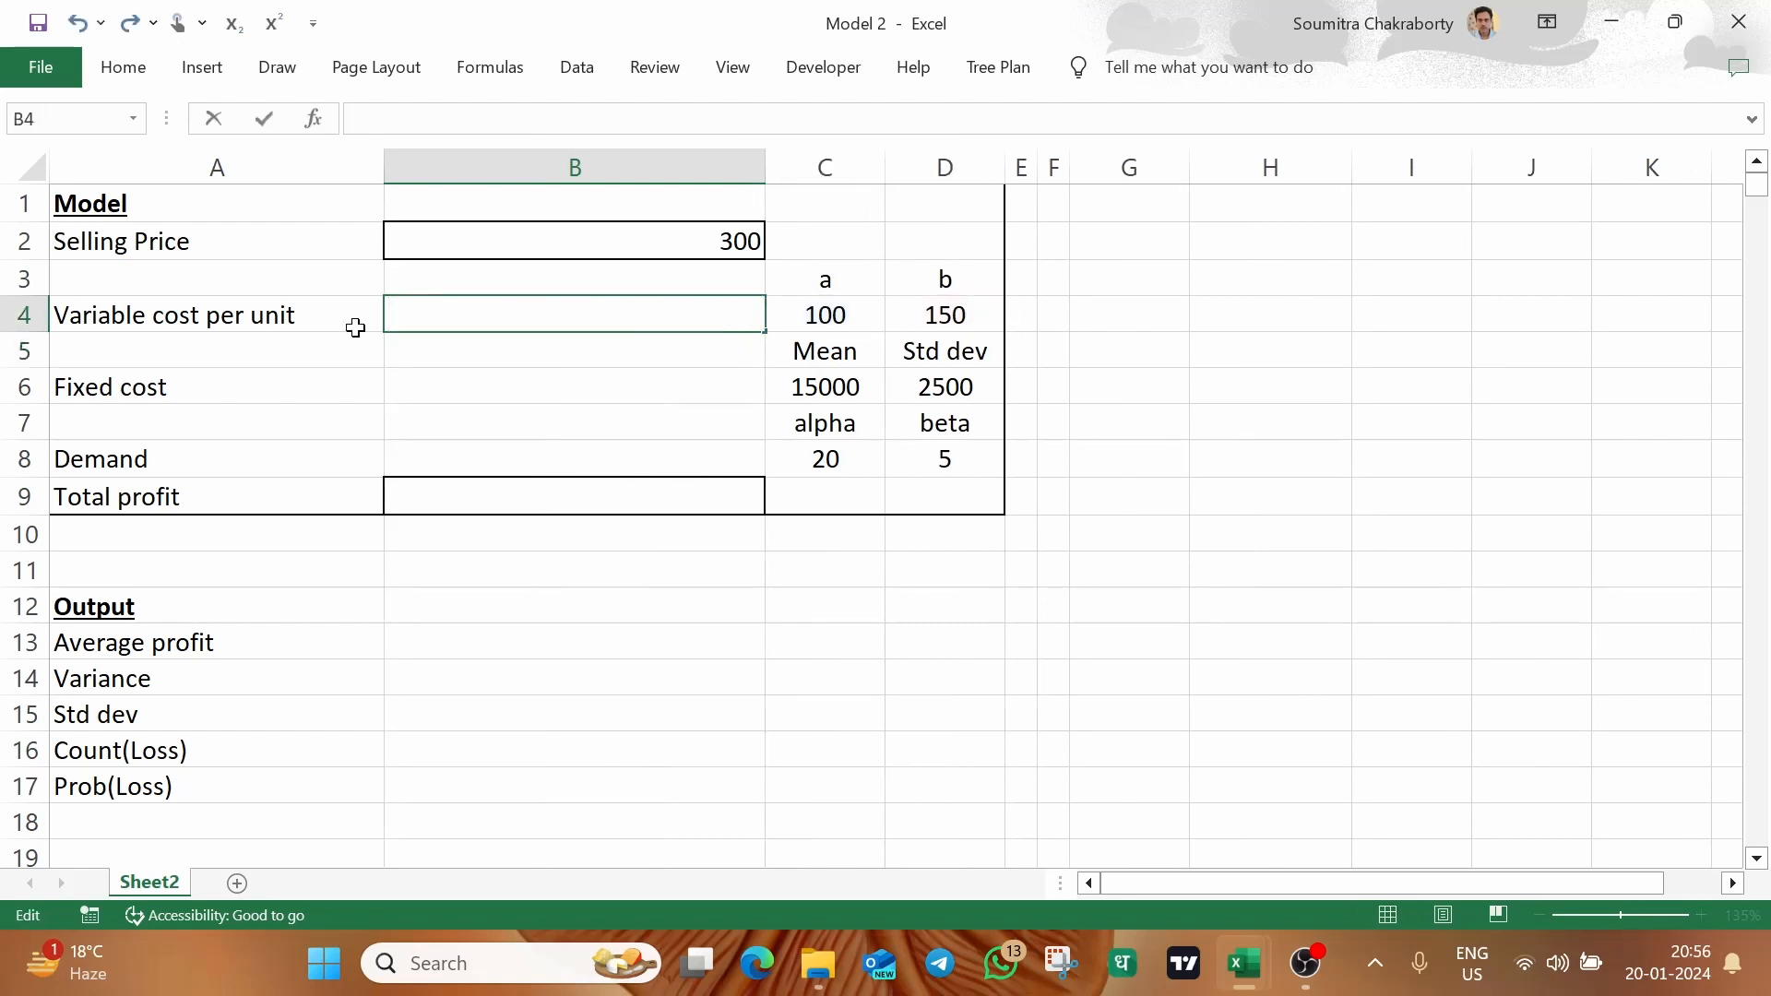
type("=")
left_click(812, 315)
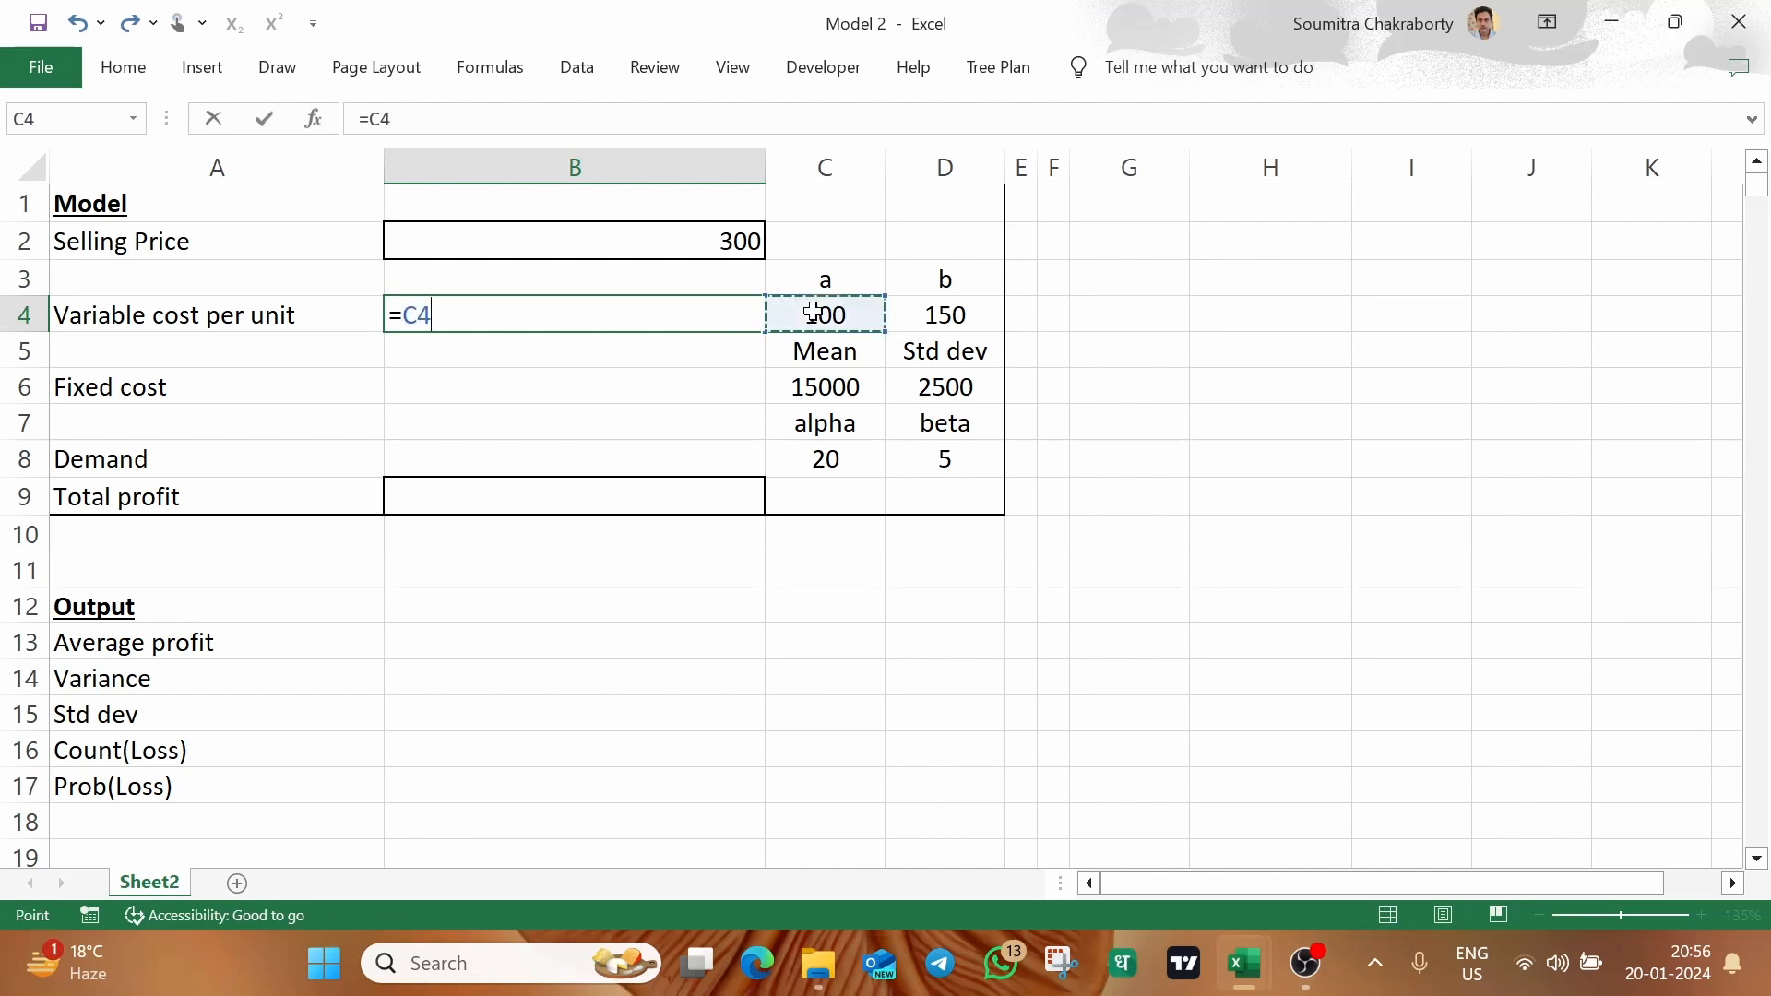
type("+rand()*(")
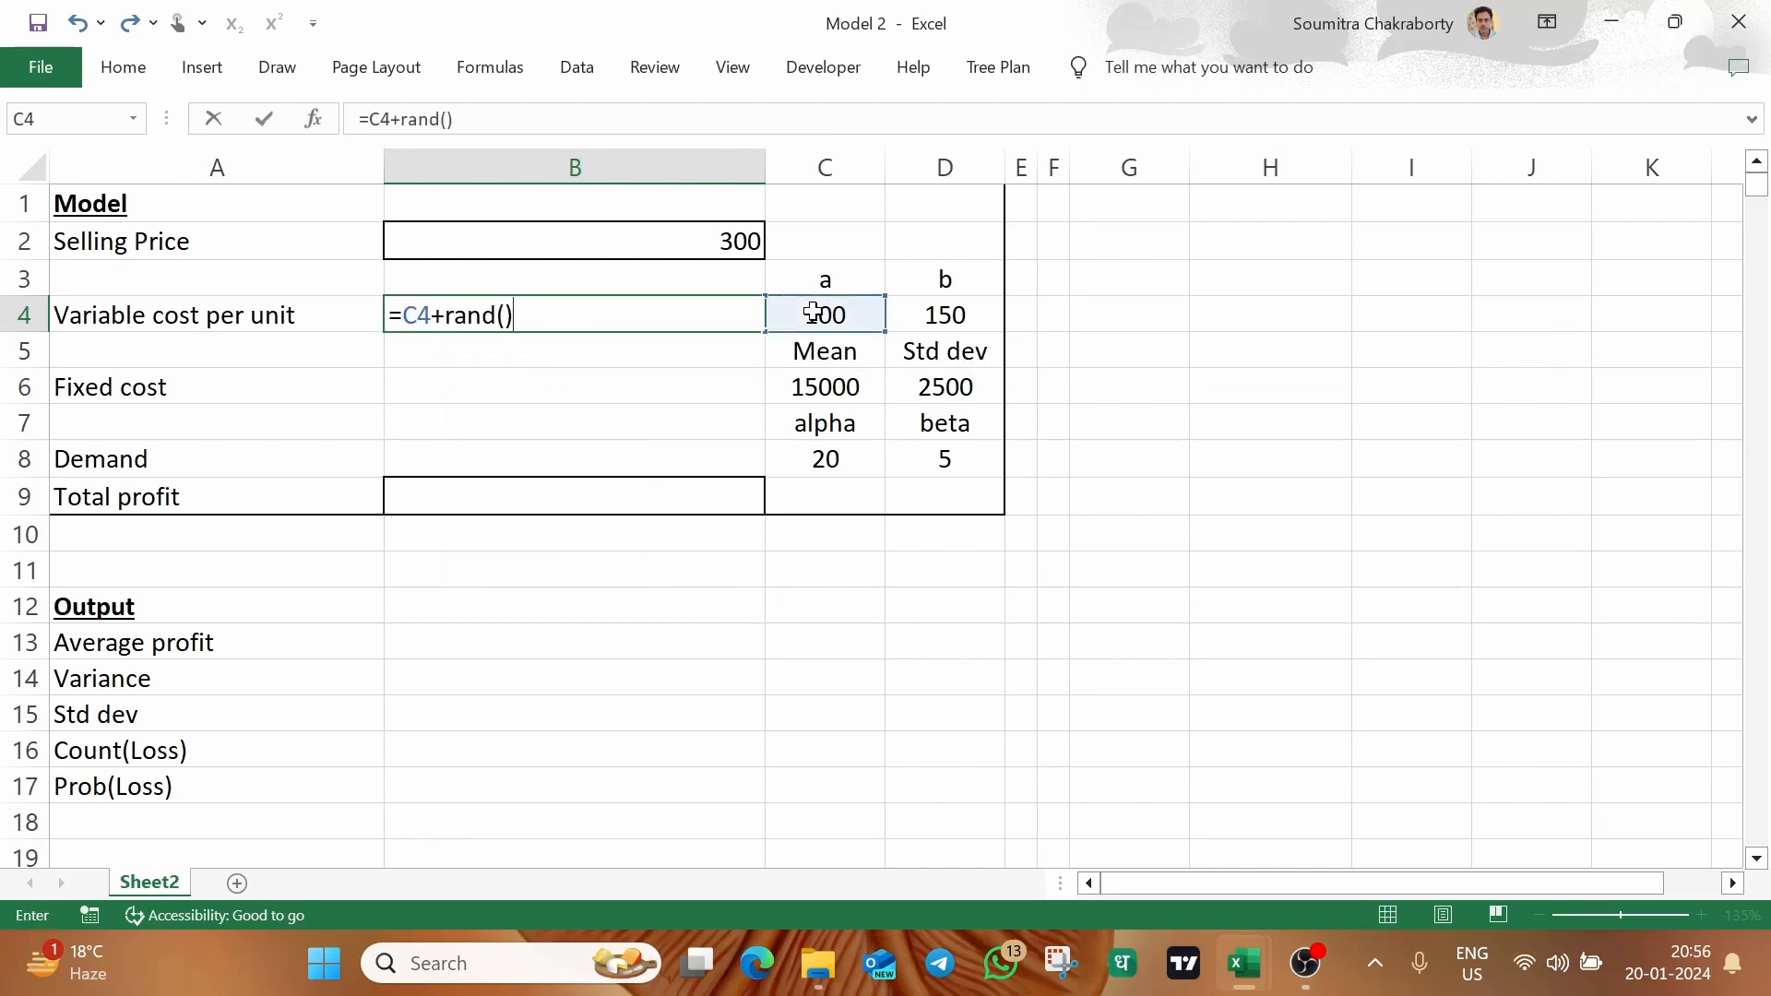
left_click(925, 310)
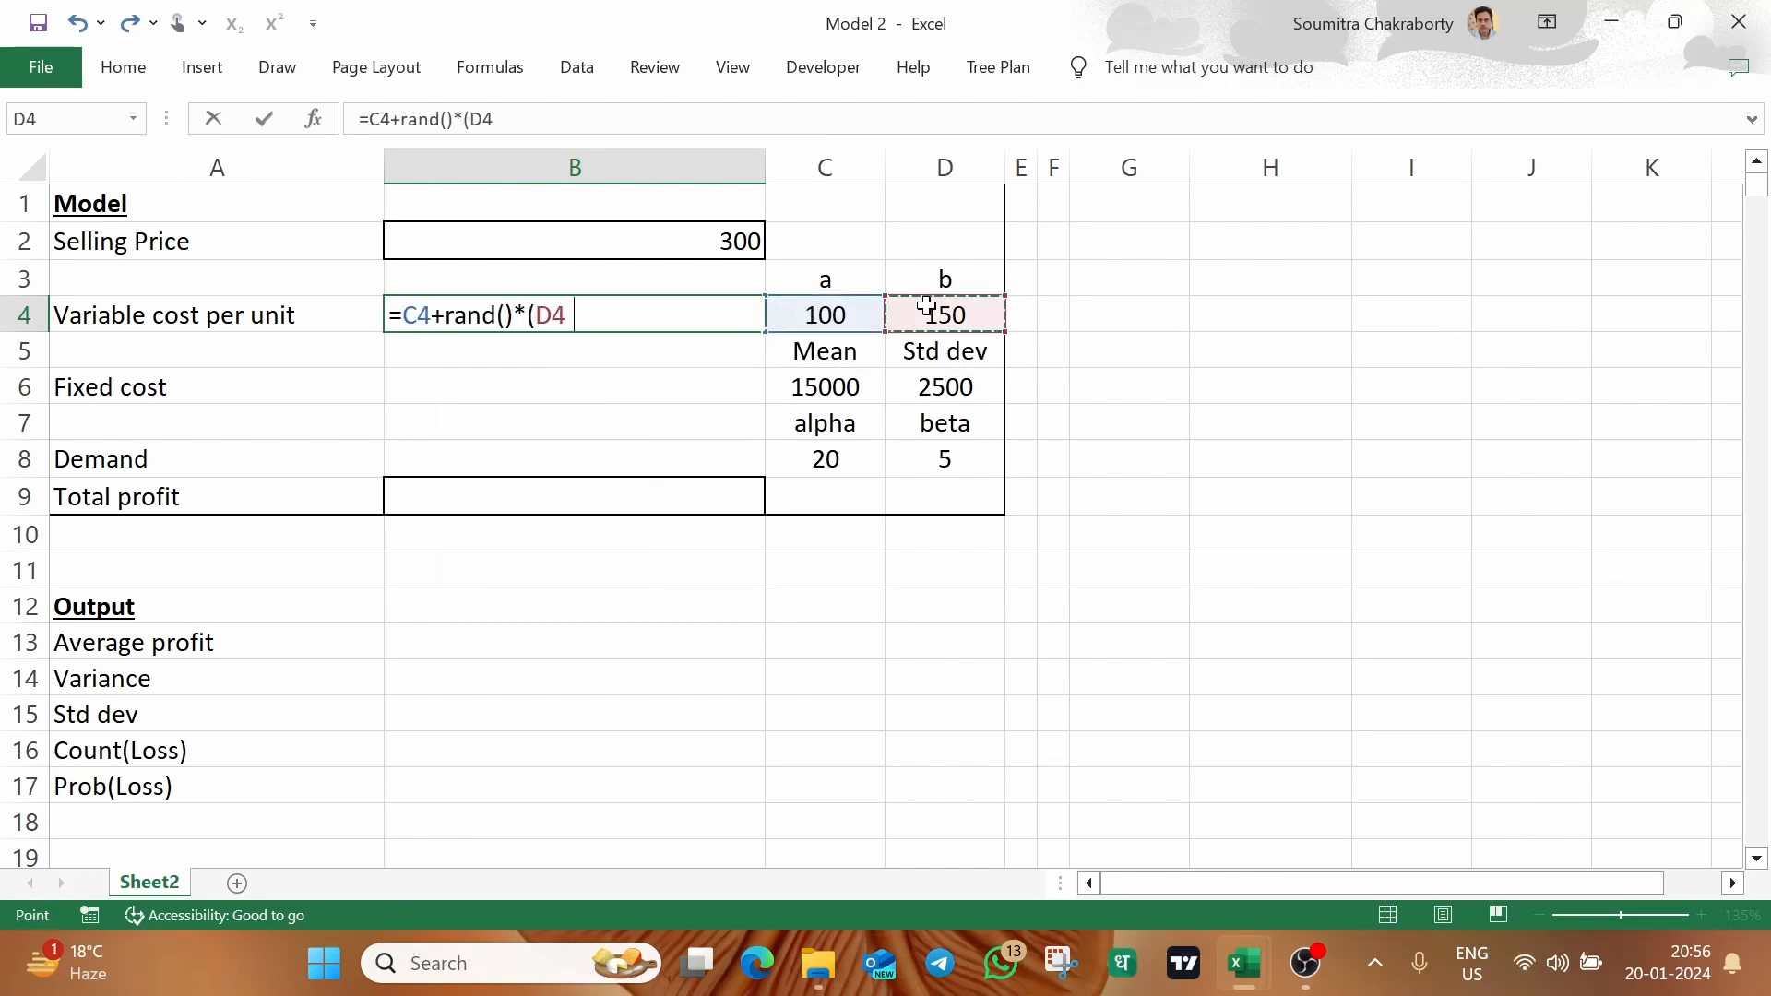
type("-")
left_click(833, 315)
type(")")
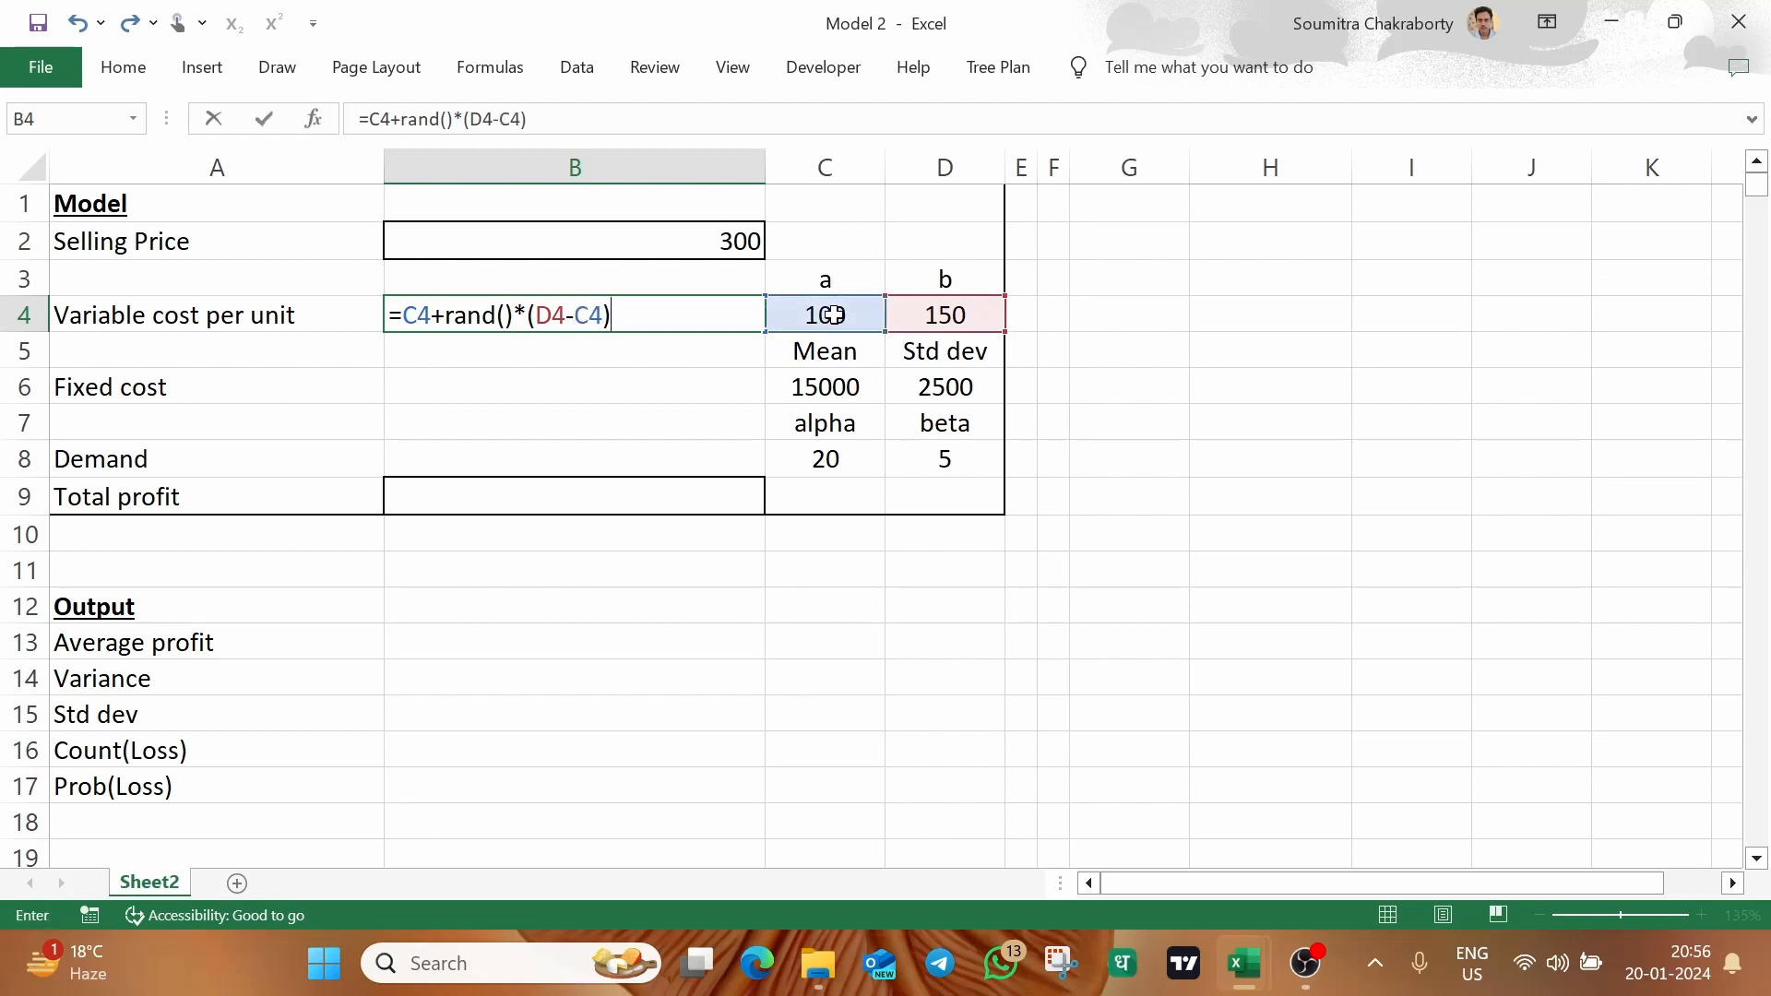
key("Return")
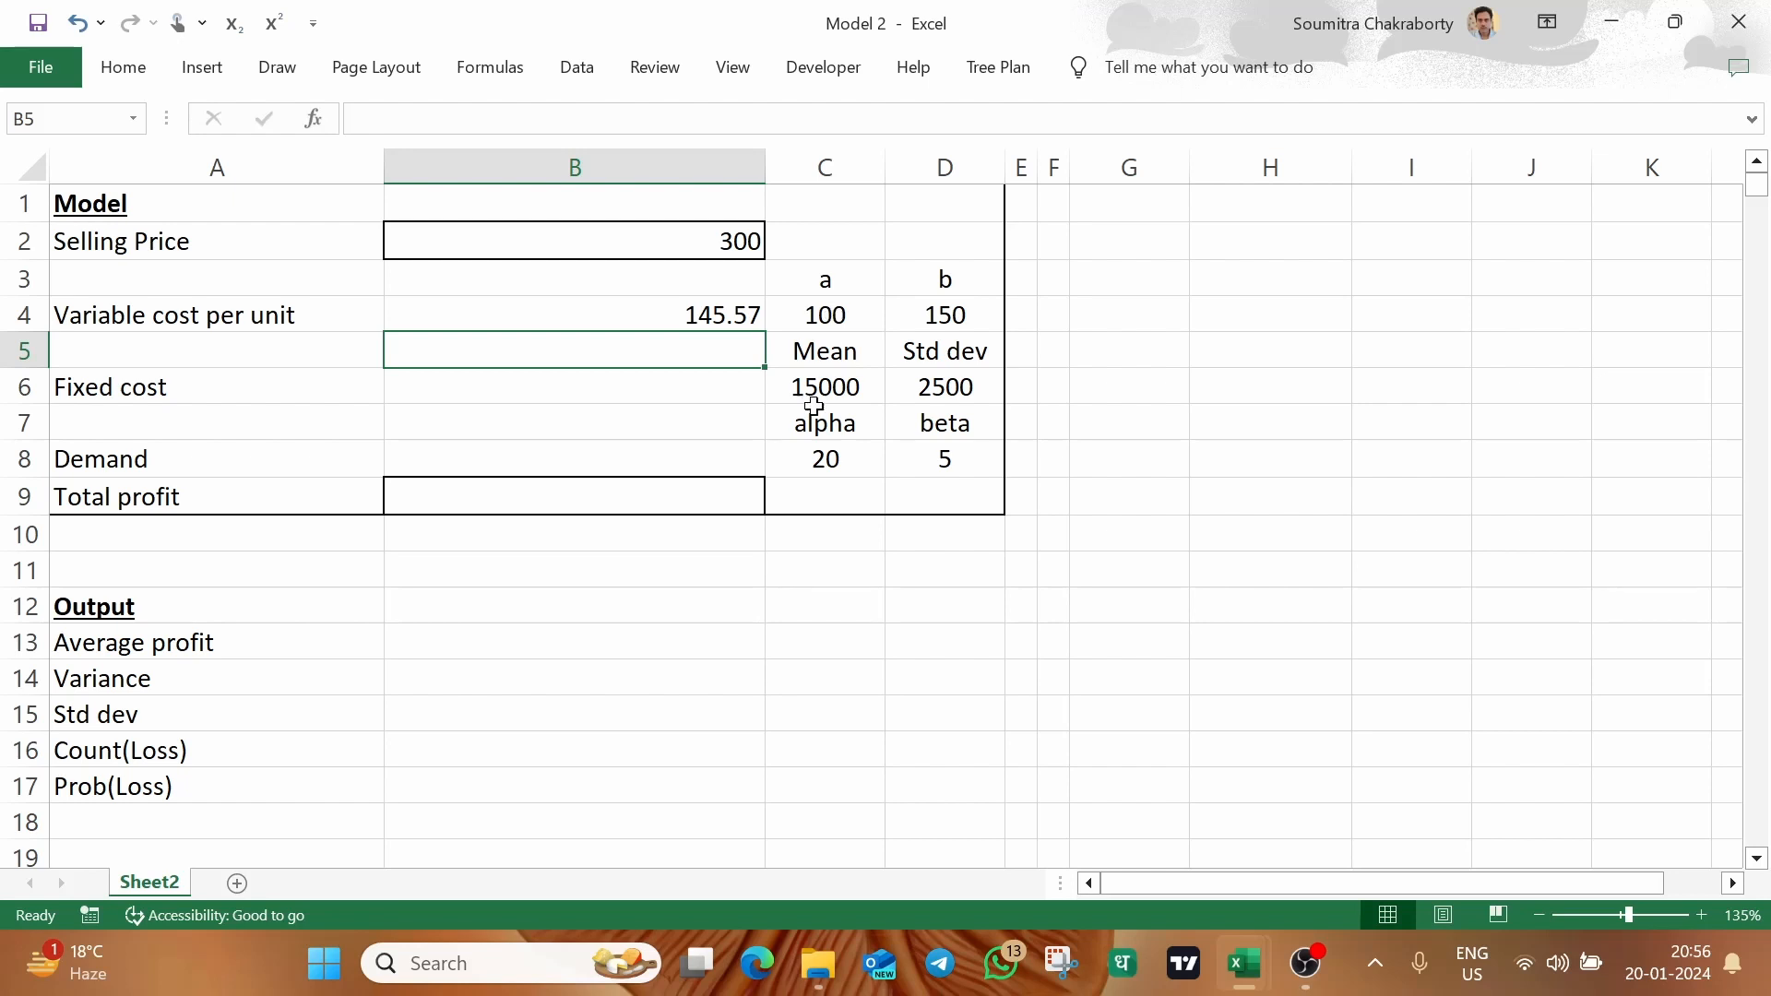
Enter =NORM.INV(RAND(),C6,D6) in B6 to generate a normally distributed fixed cost
left_click(634, 389)
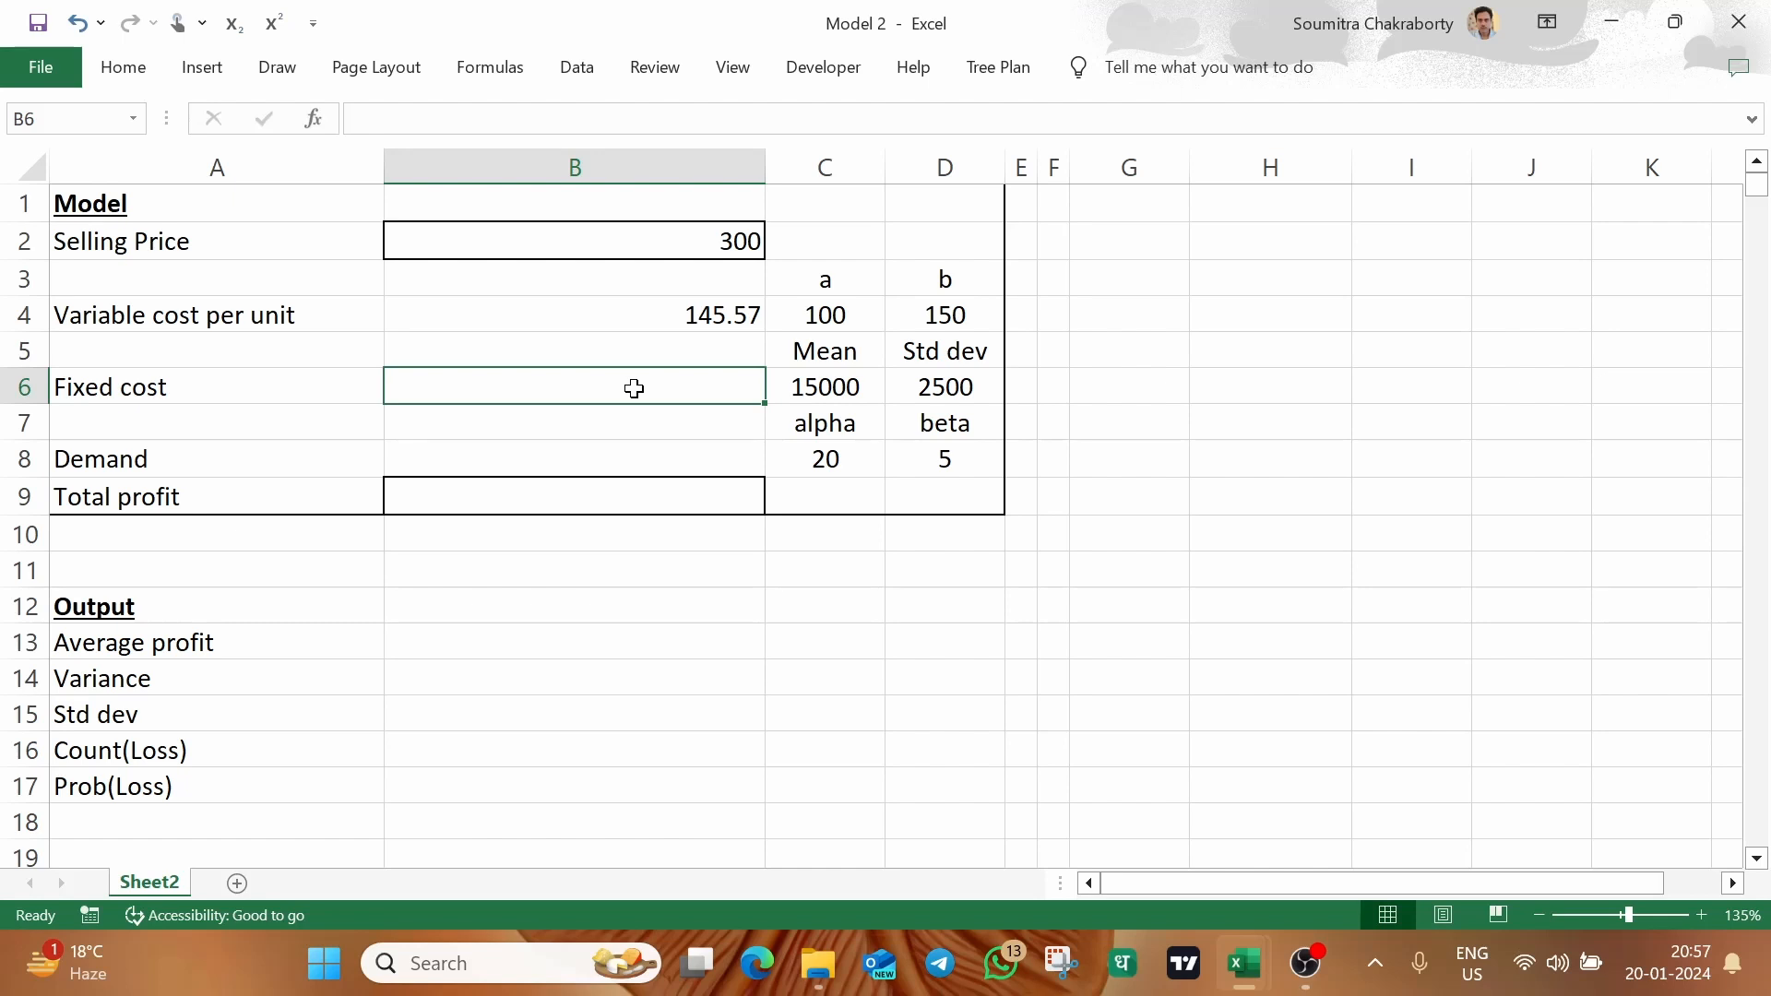
type("=nor")
type("m")
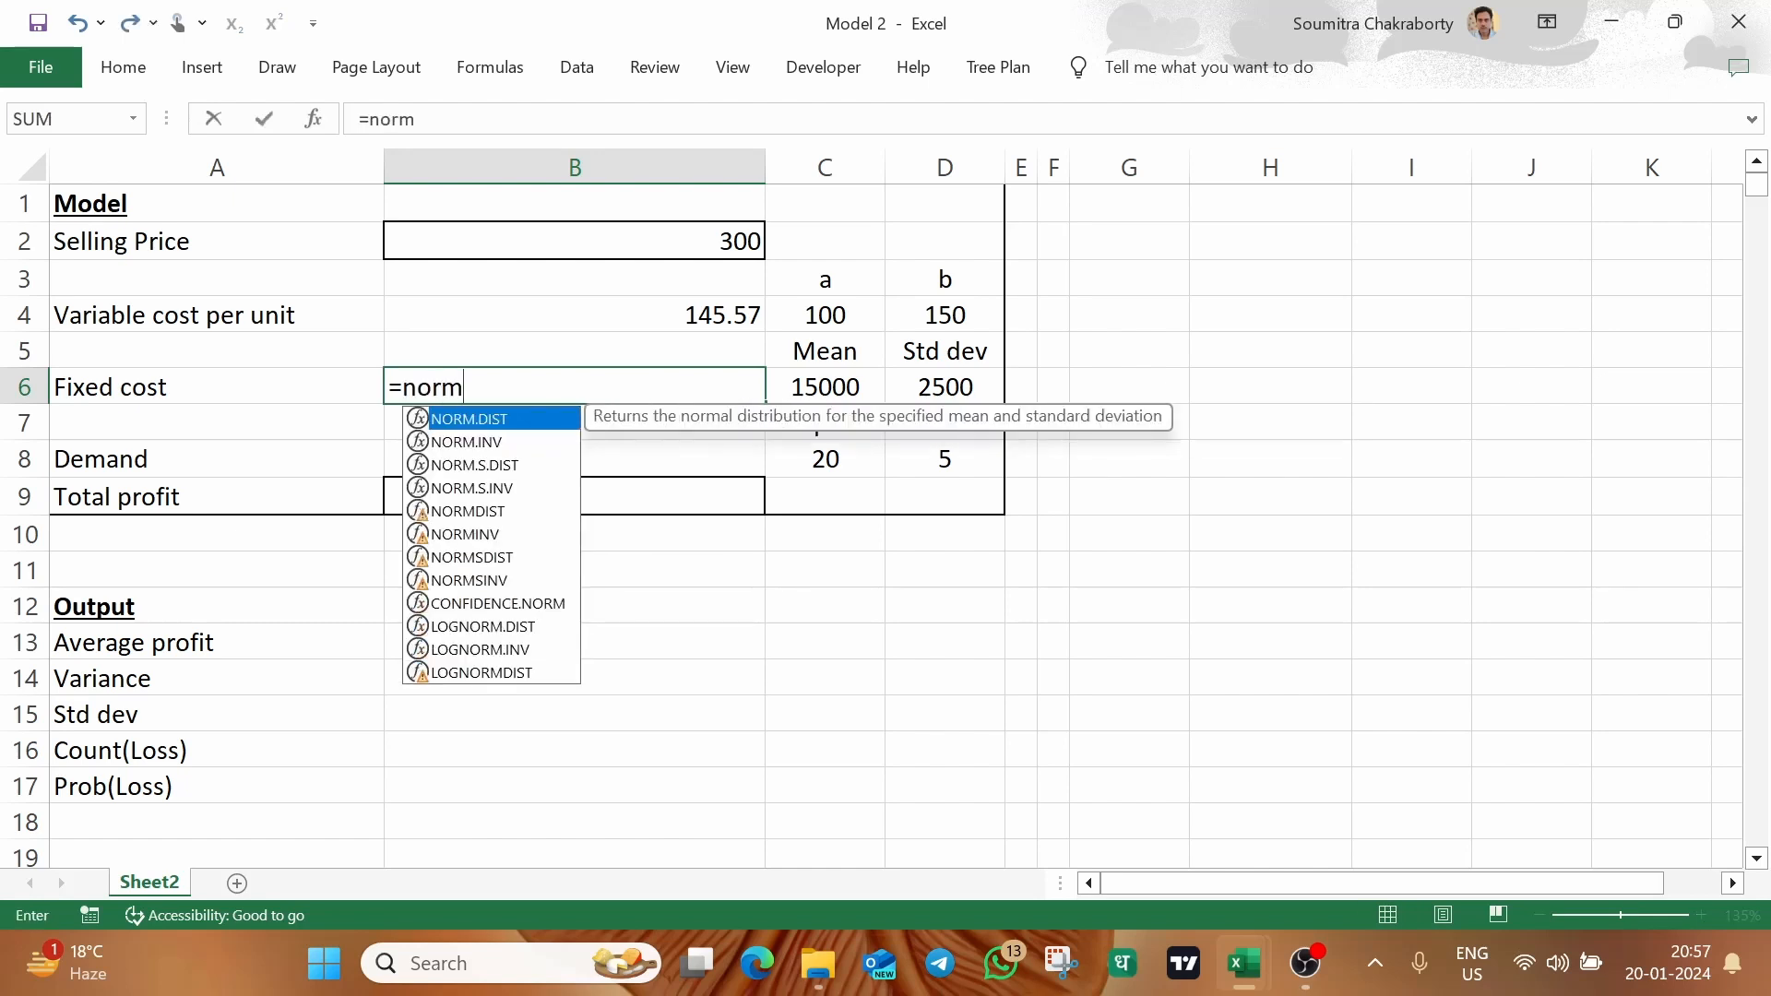
key("Down")
key("Tab")
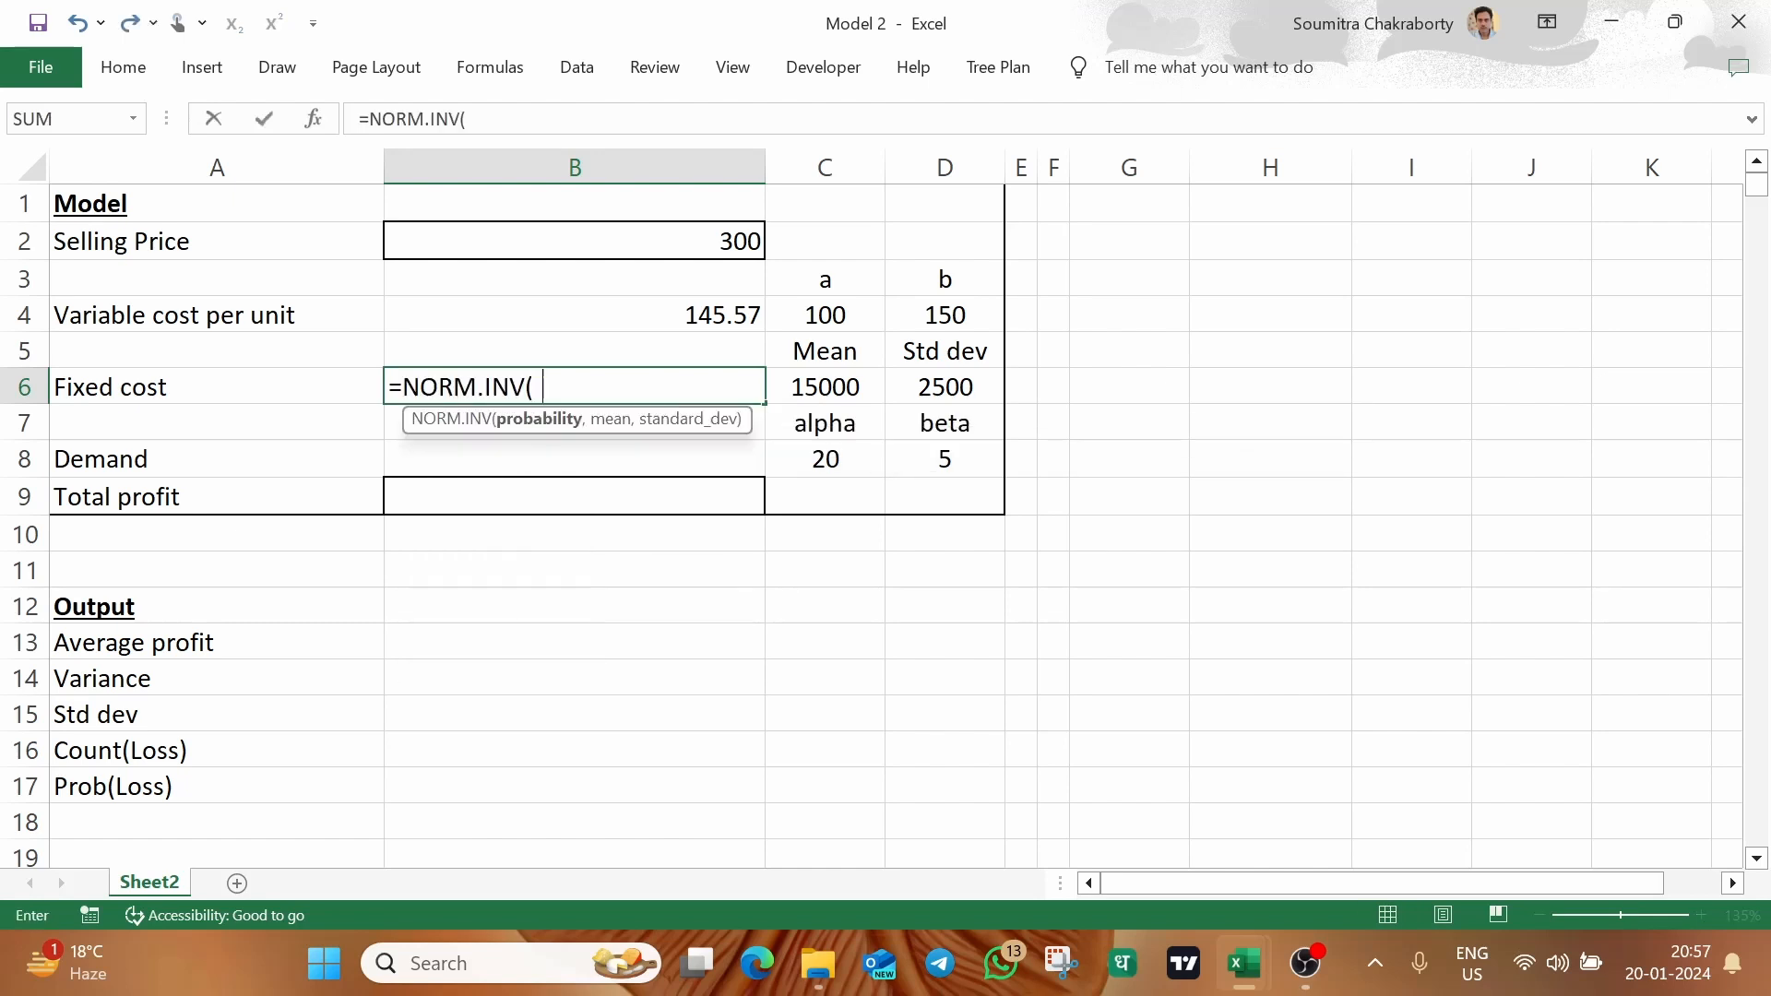
type("rand(),")
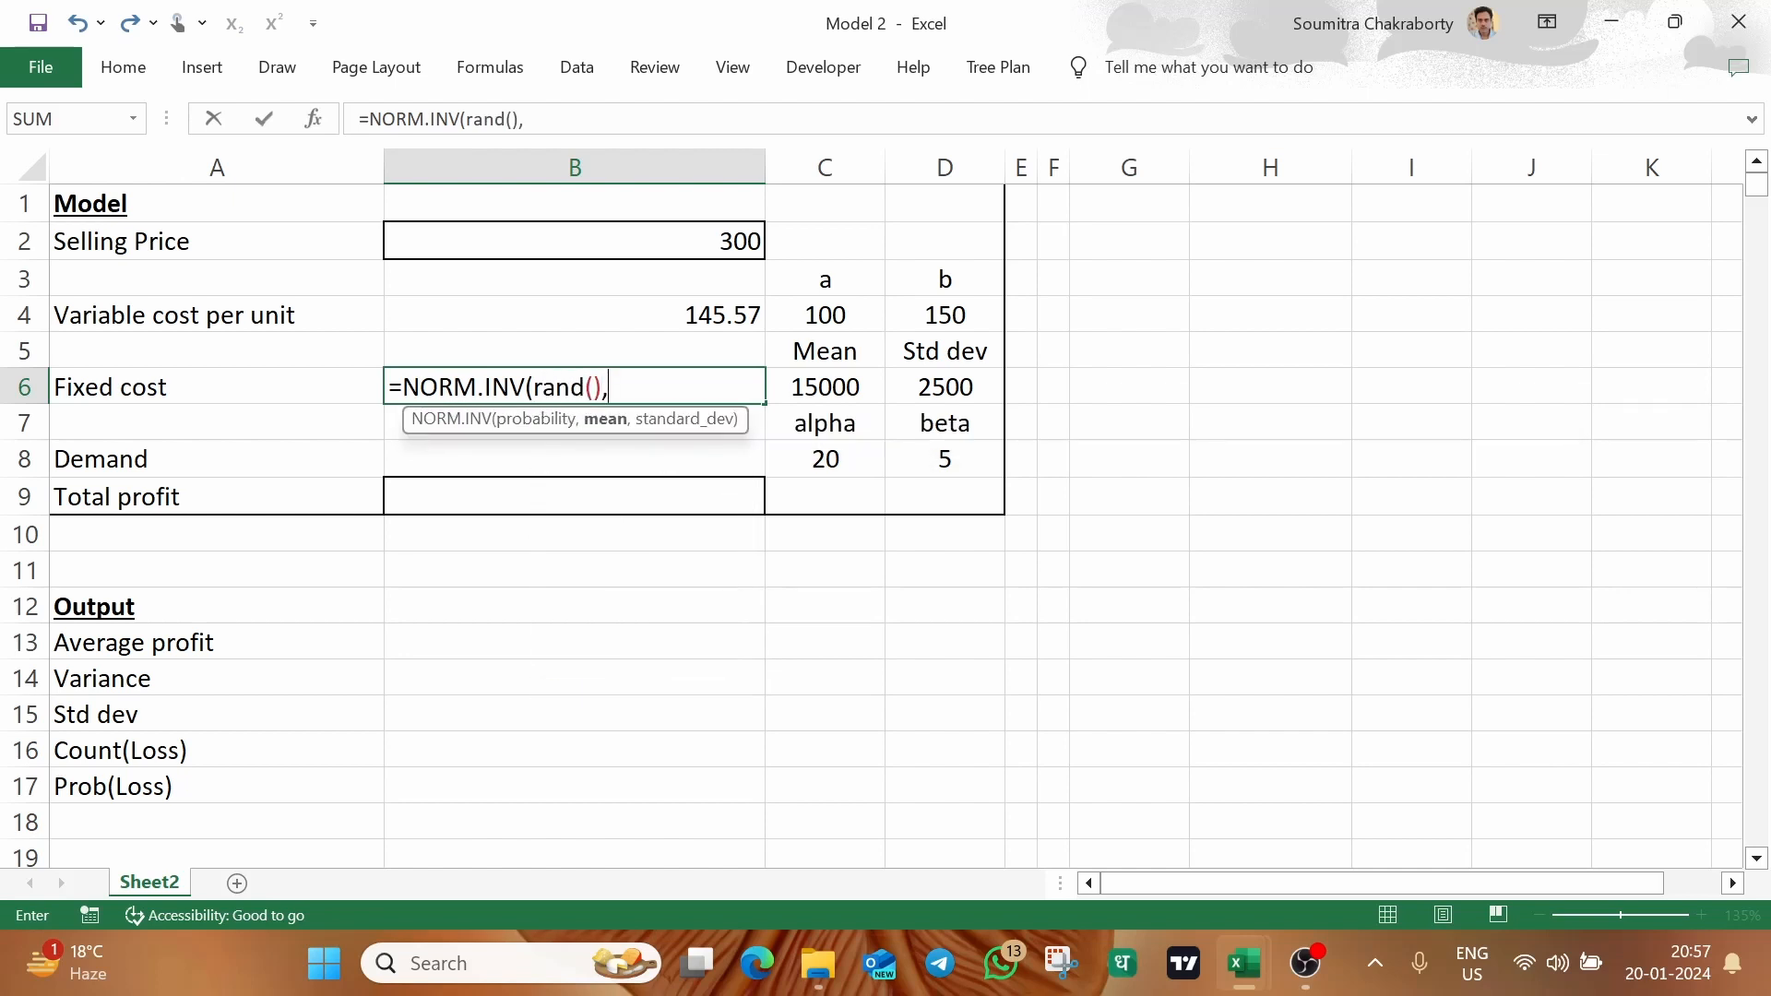
left_click(854, 374)
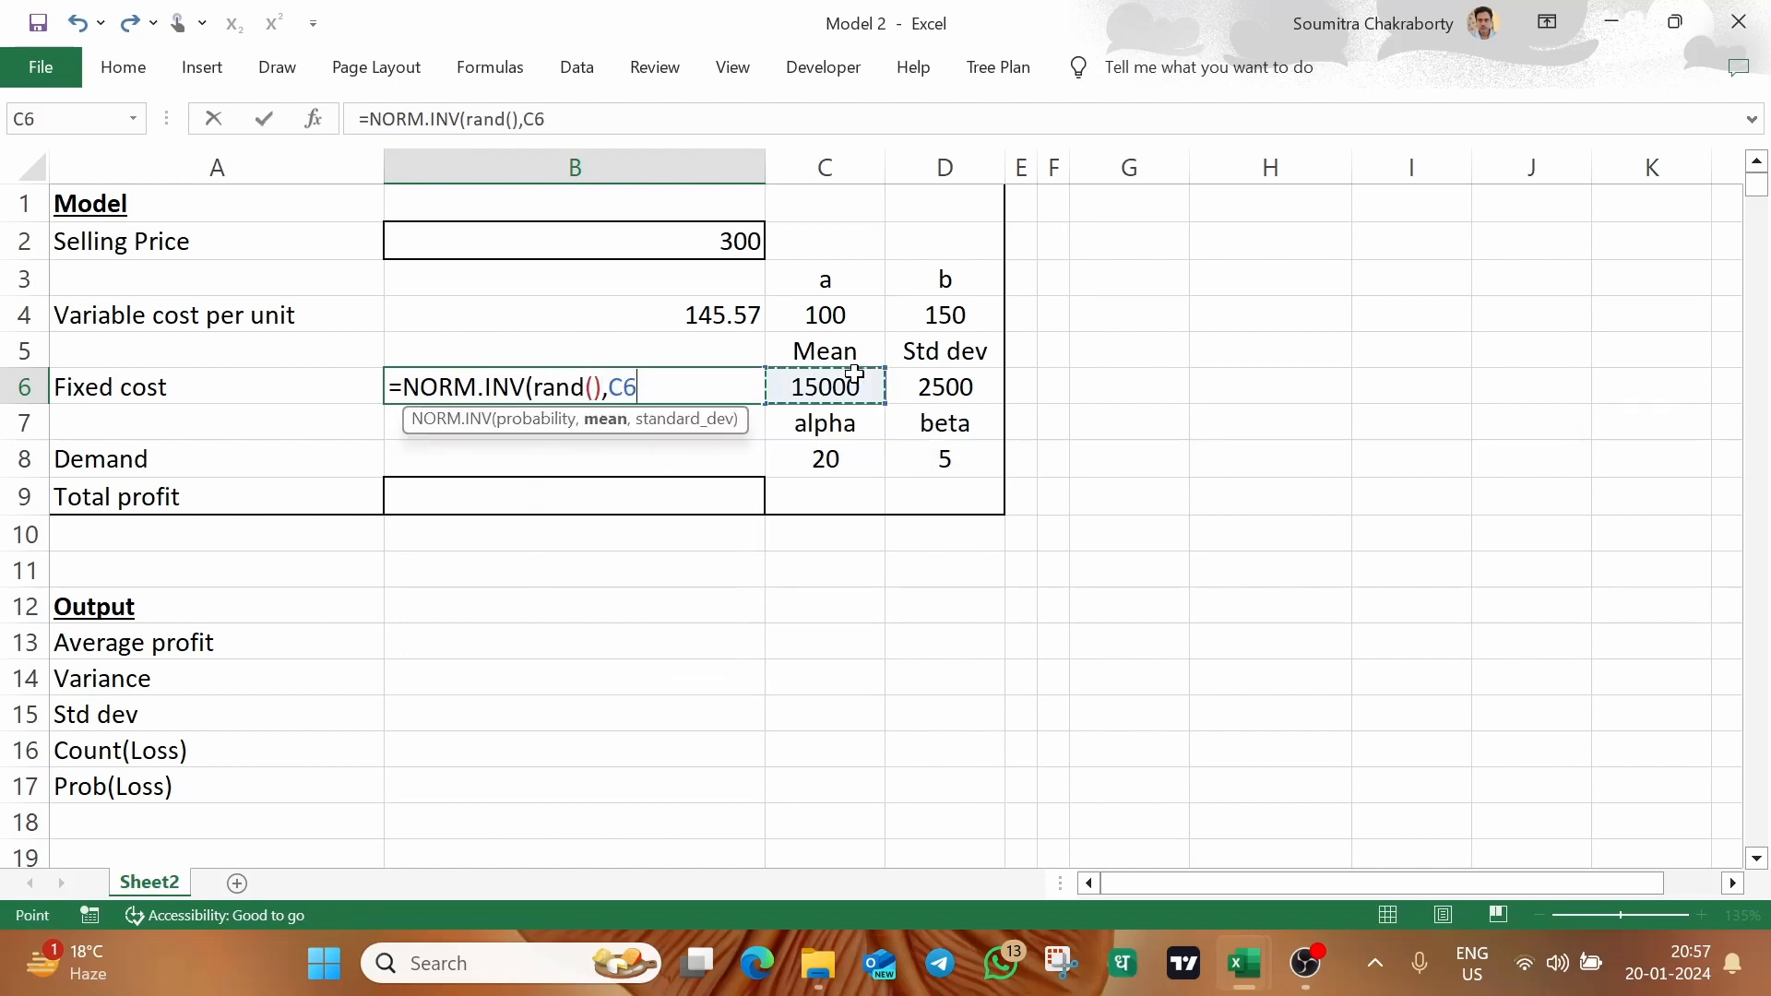
type(",")
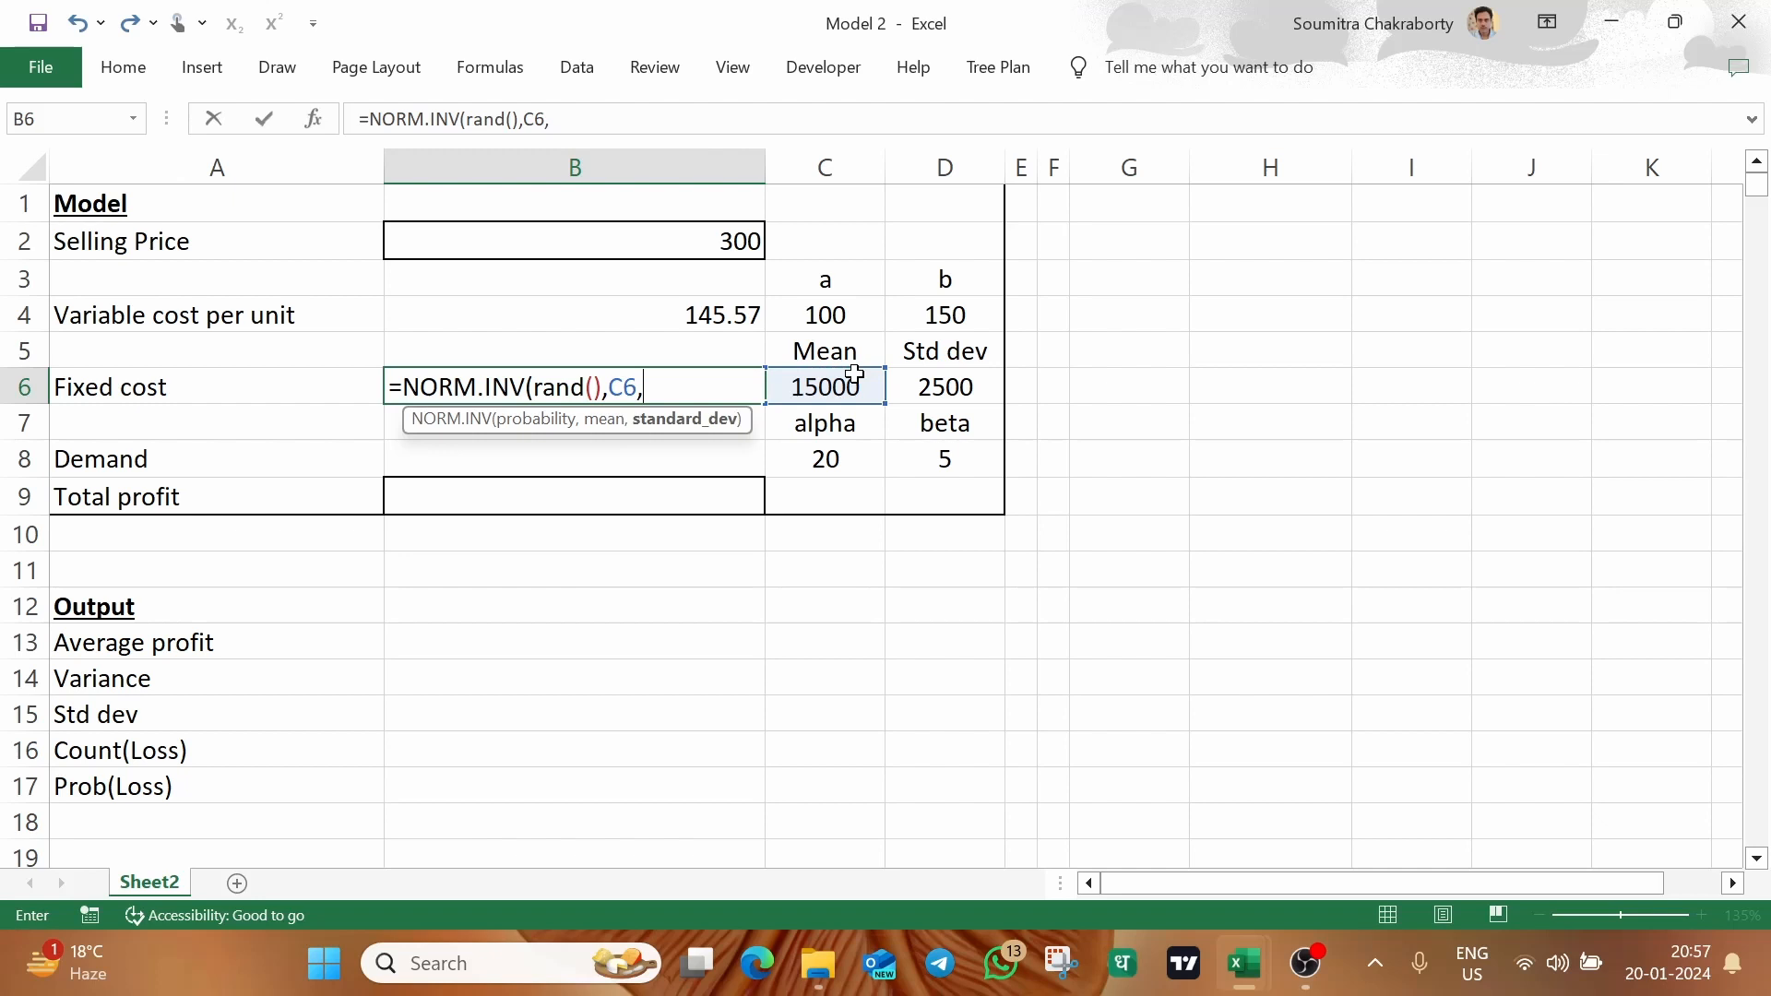
left_click(941, 377)
type(")")
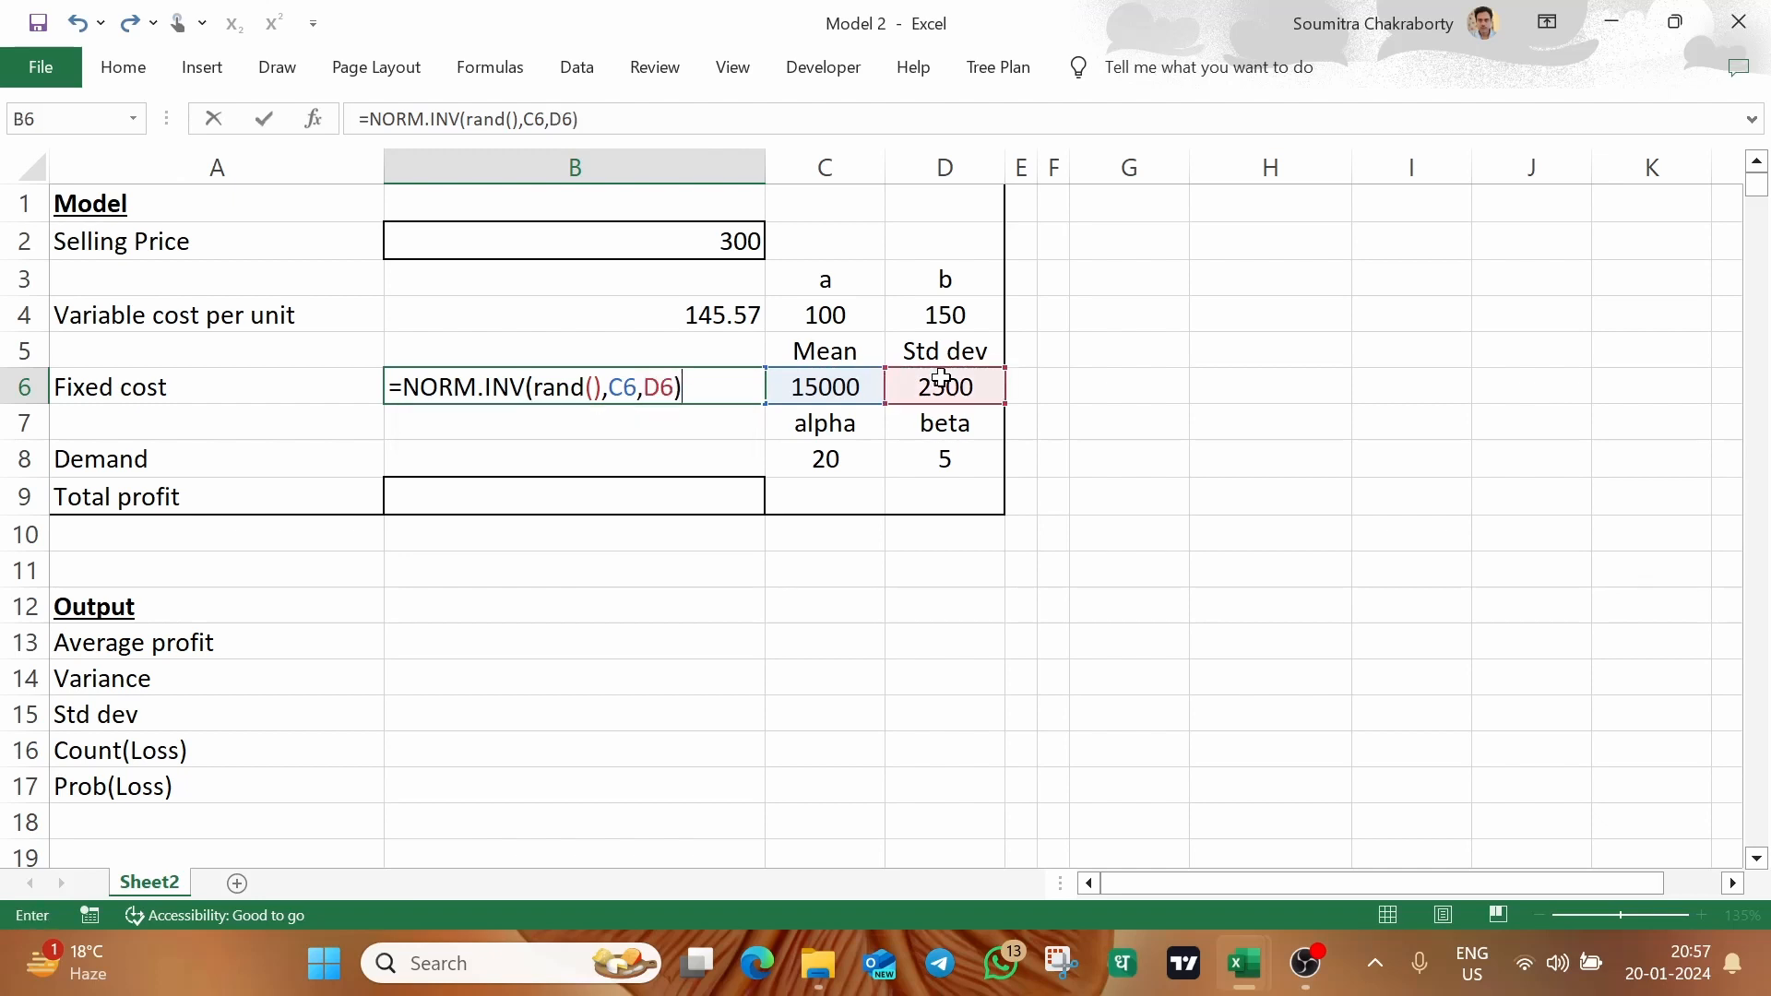
key("Return")
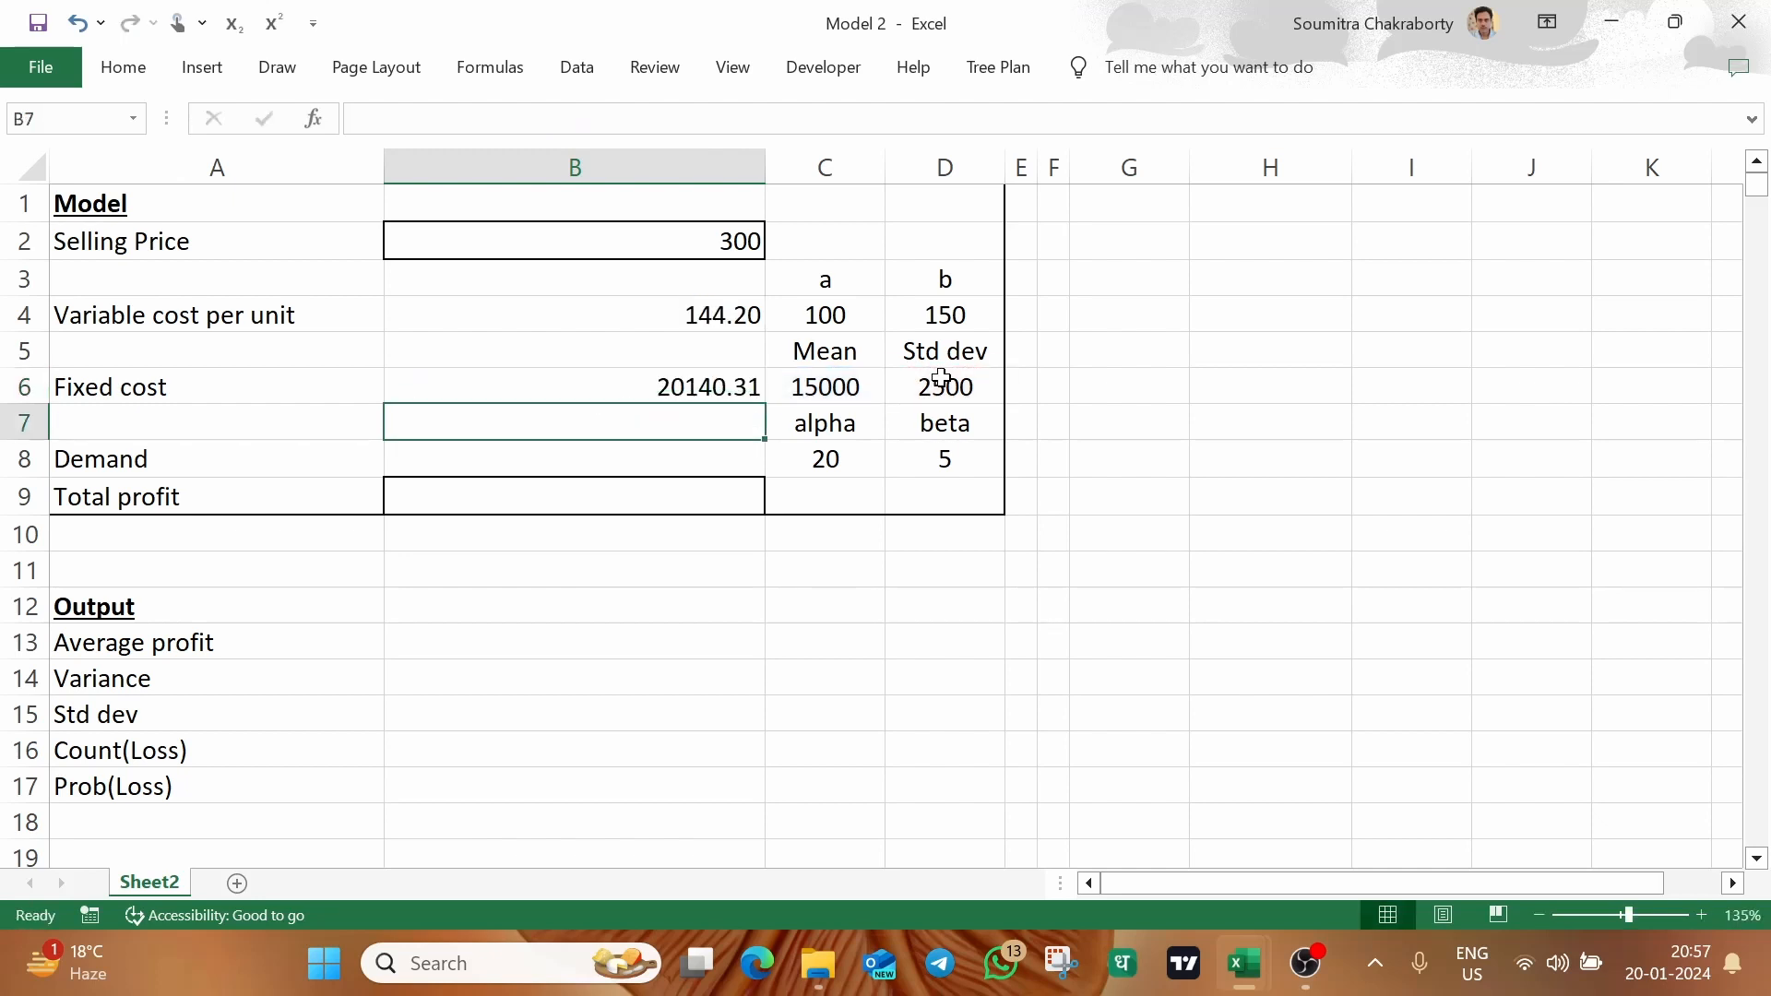
Enter =GAMMA.INV(RAND(),C8,D8) in B8 to generate a gamma-distributed demand
key("Down")
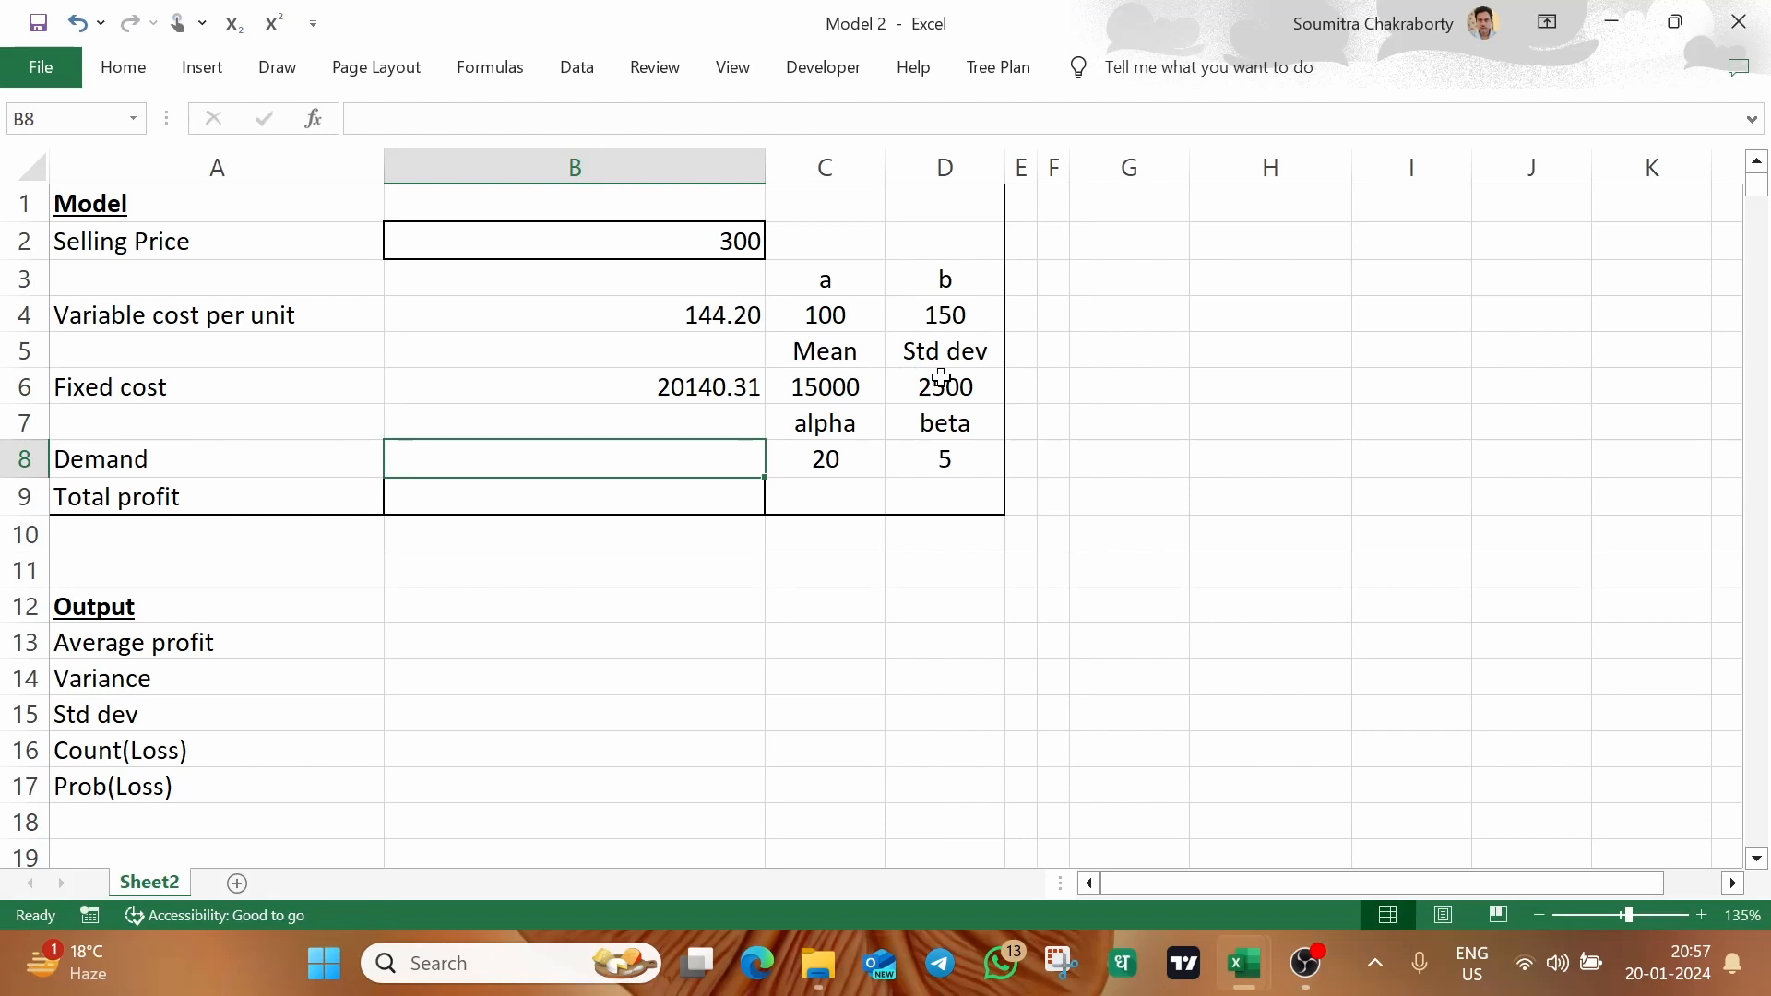
type("=gamm")
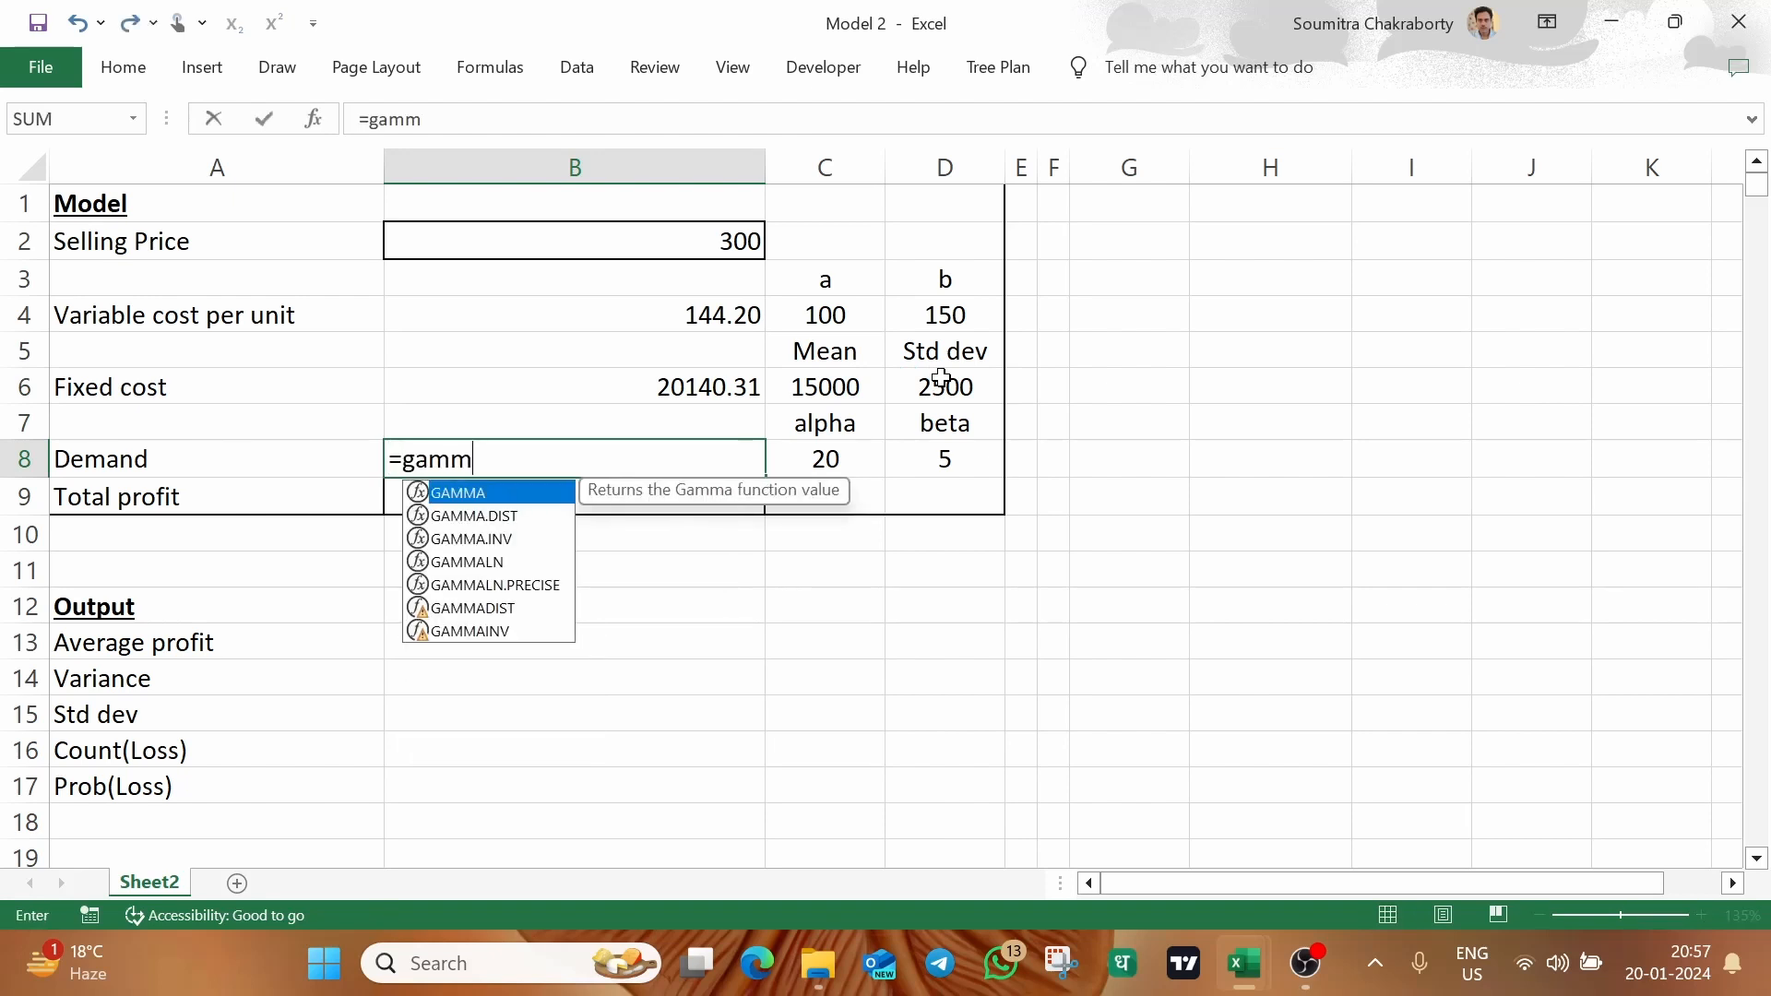
key("Down")
key("Down")
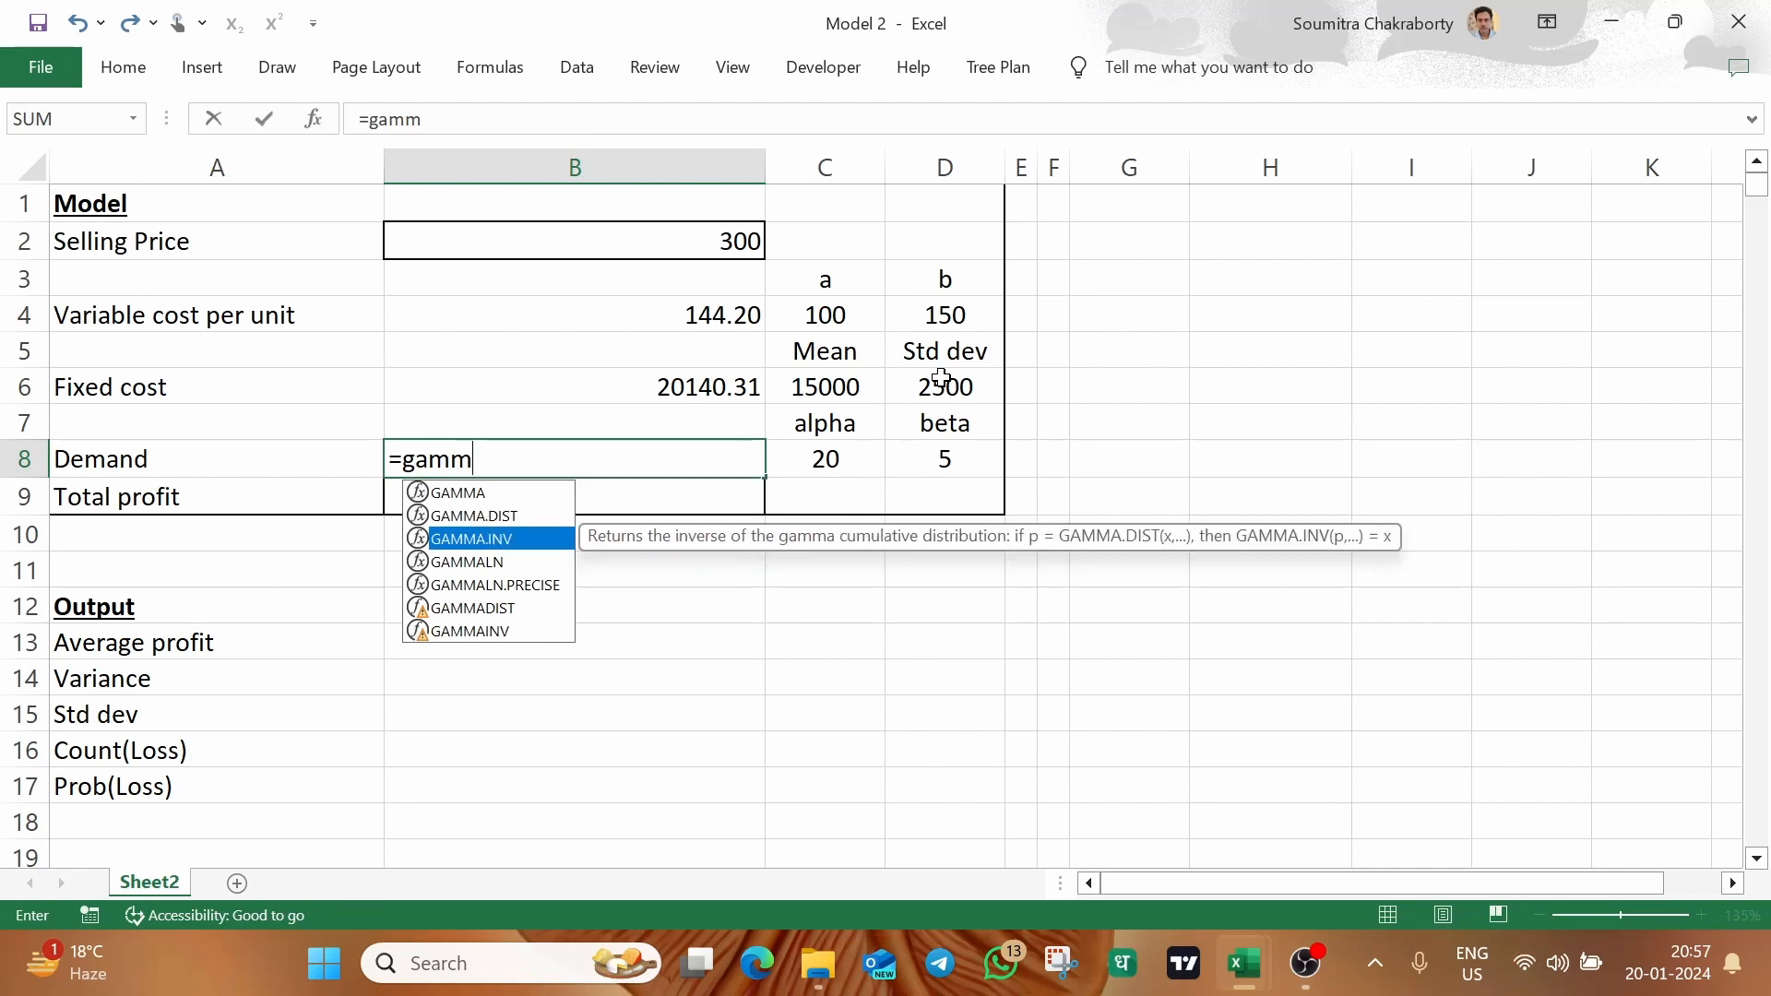
key("Tab")
type("rand(")
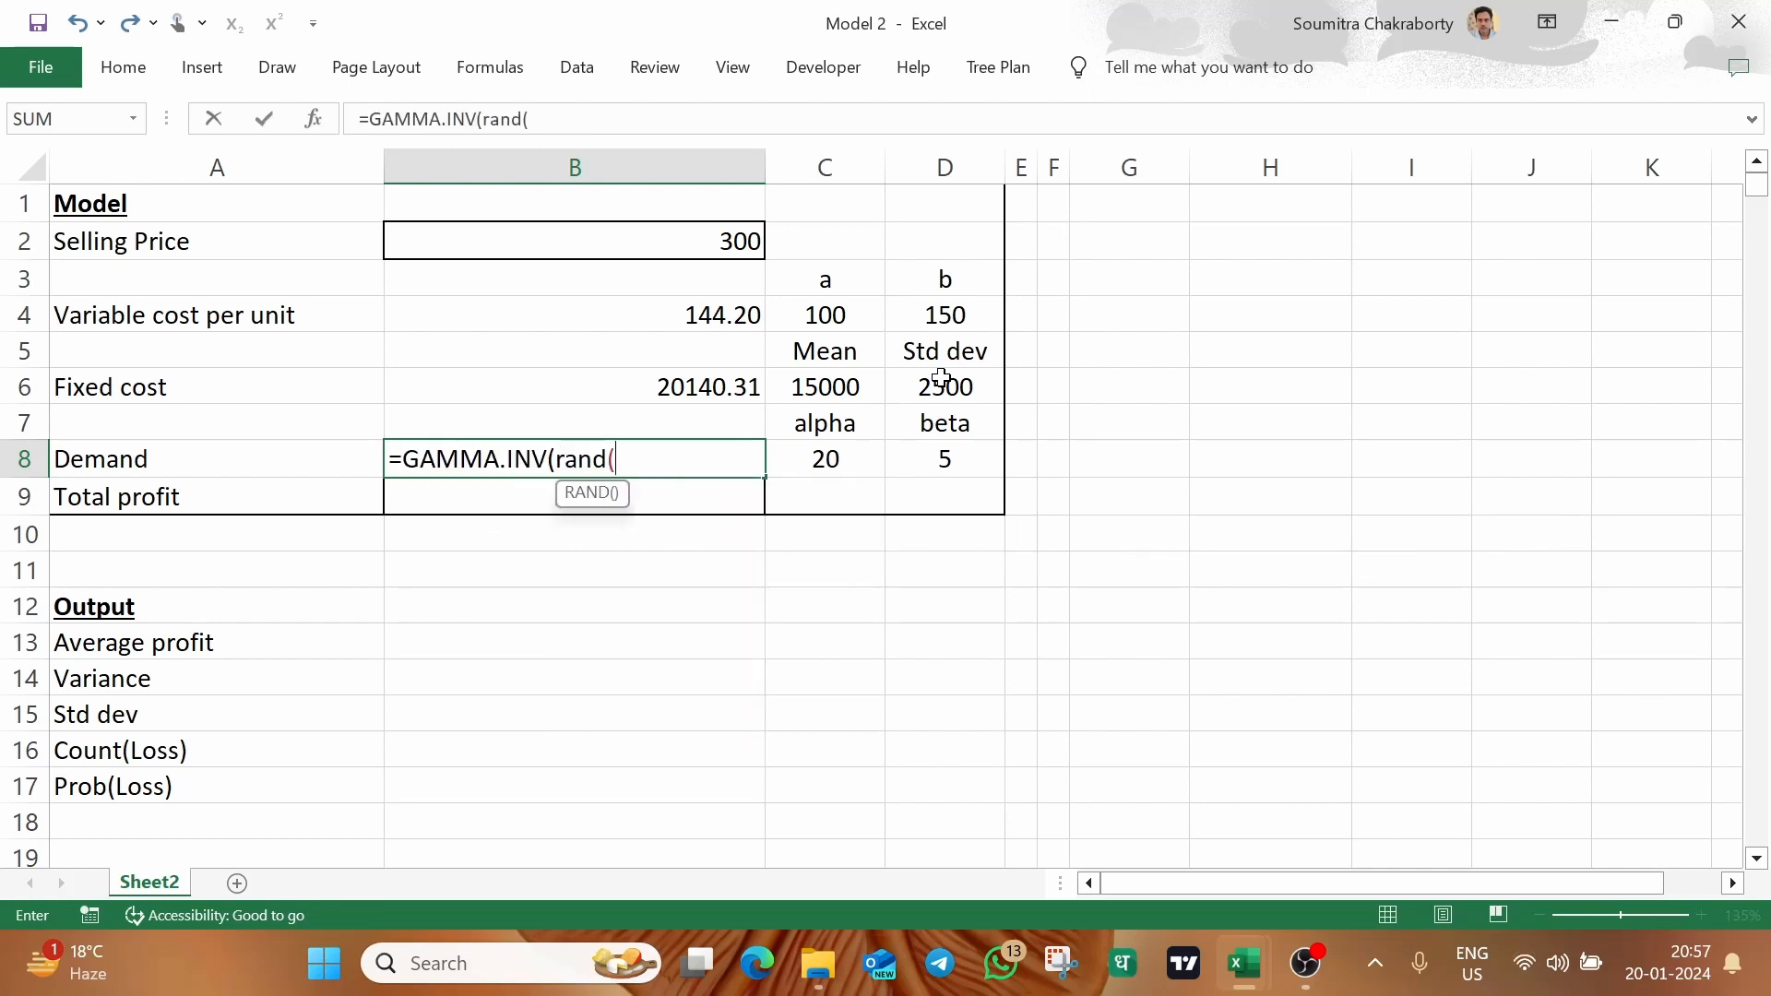
type("),")
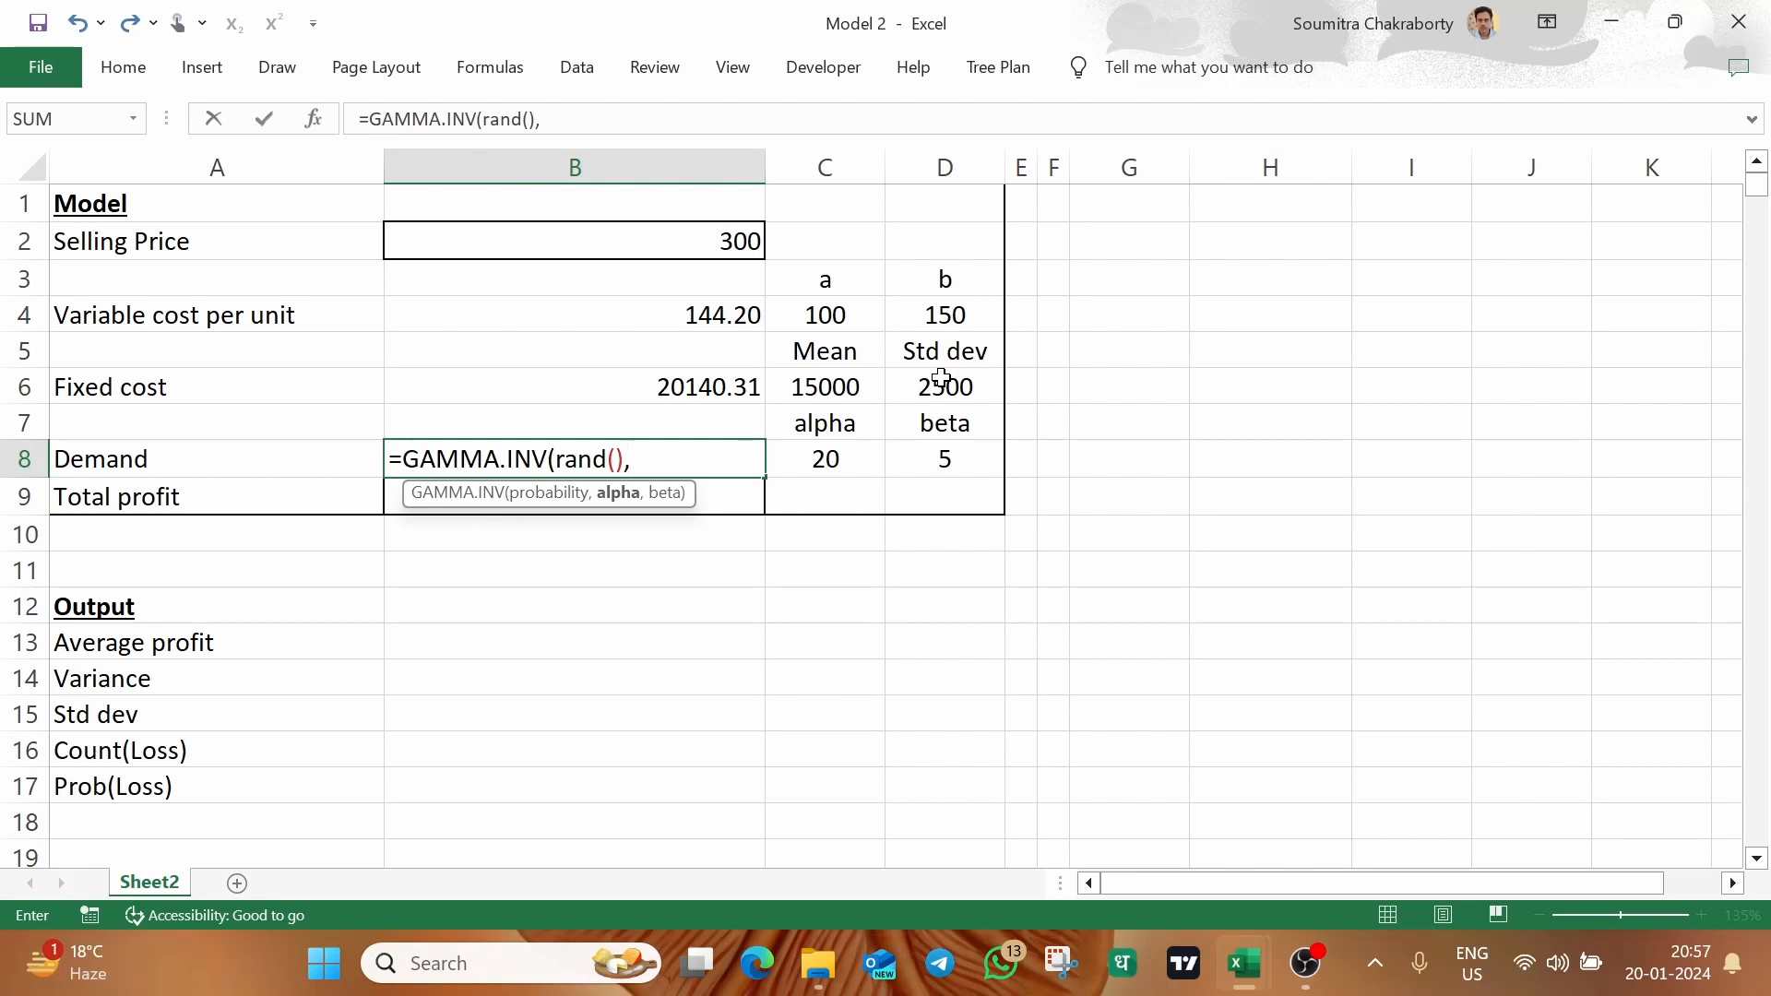
left_click(819, 458)
type(",")
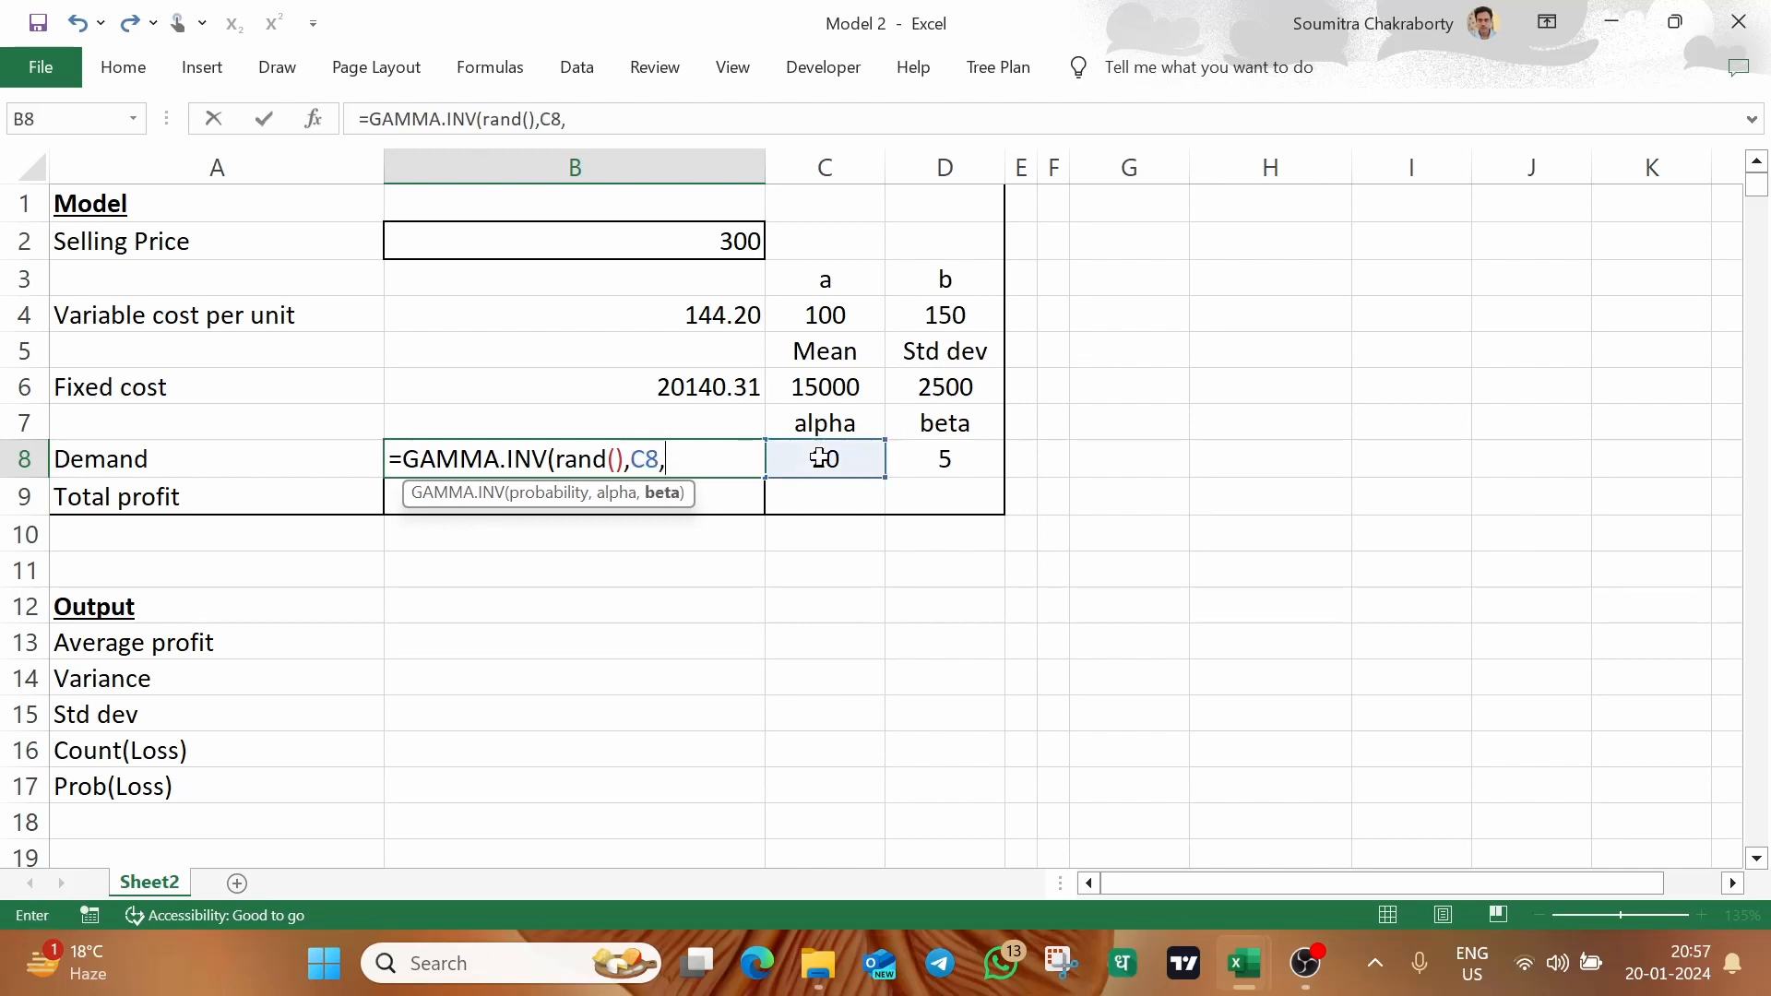
left_click(941, 459)
type(")")
key("Return")
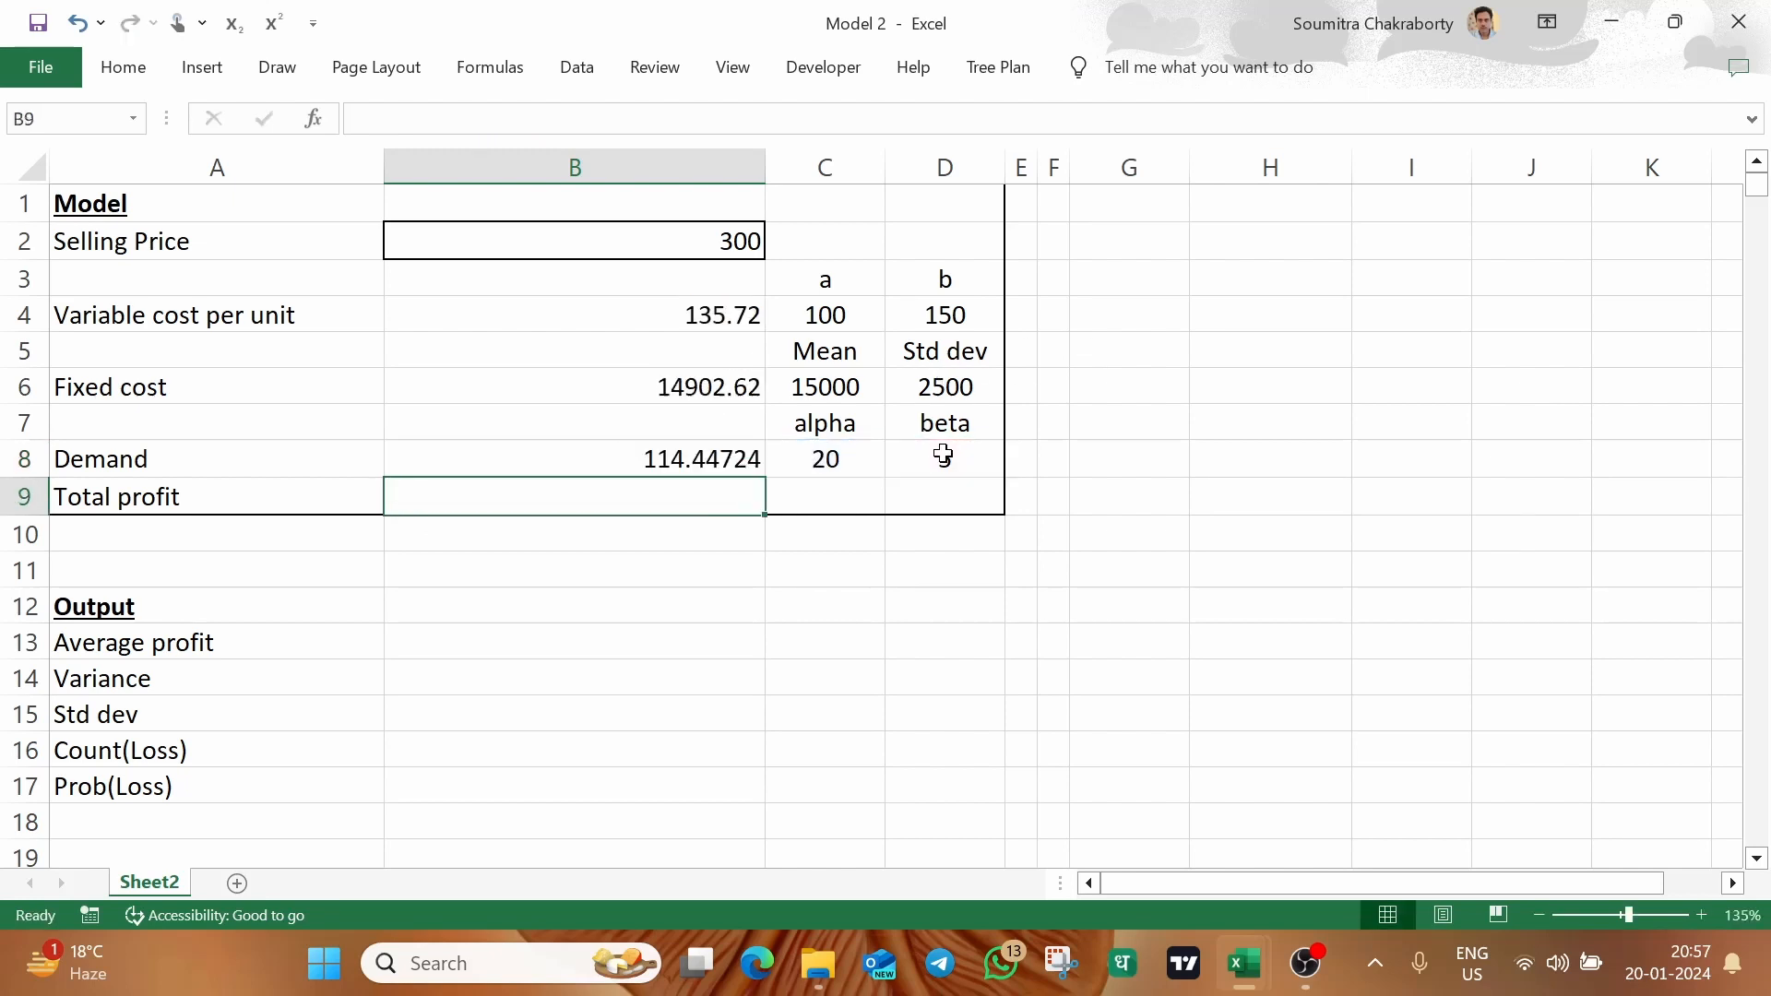
Wrap the demand formula in B8 in INT so it reads =INT(GAMMA.INV(RAND(),C8,D8))
left_click(621, 445)
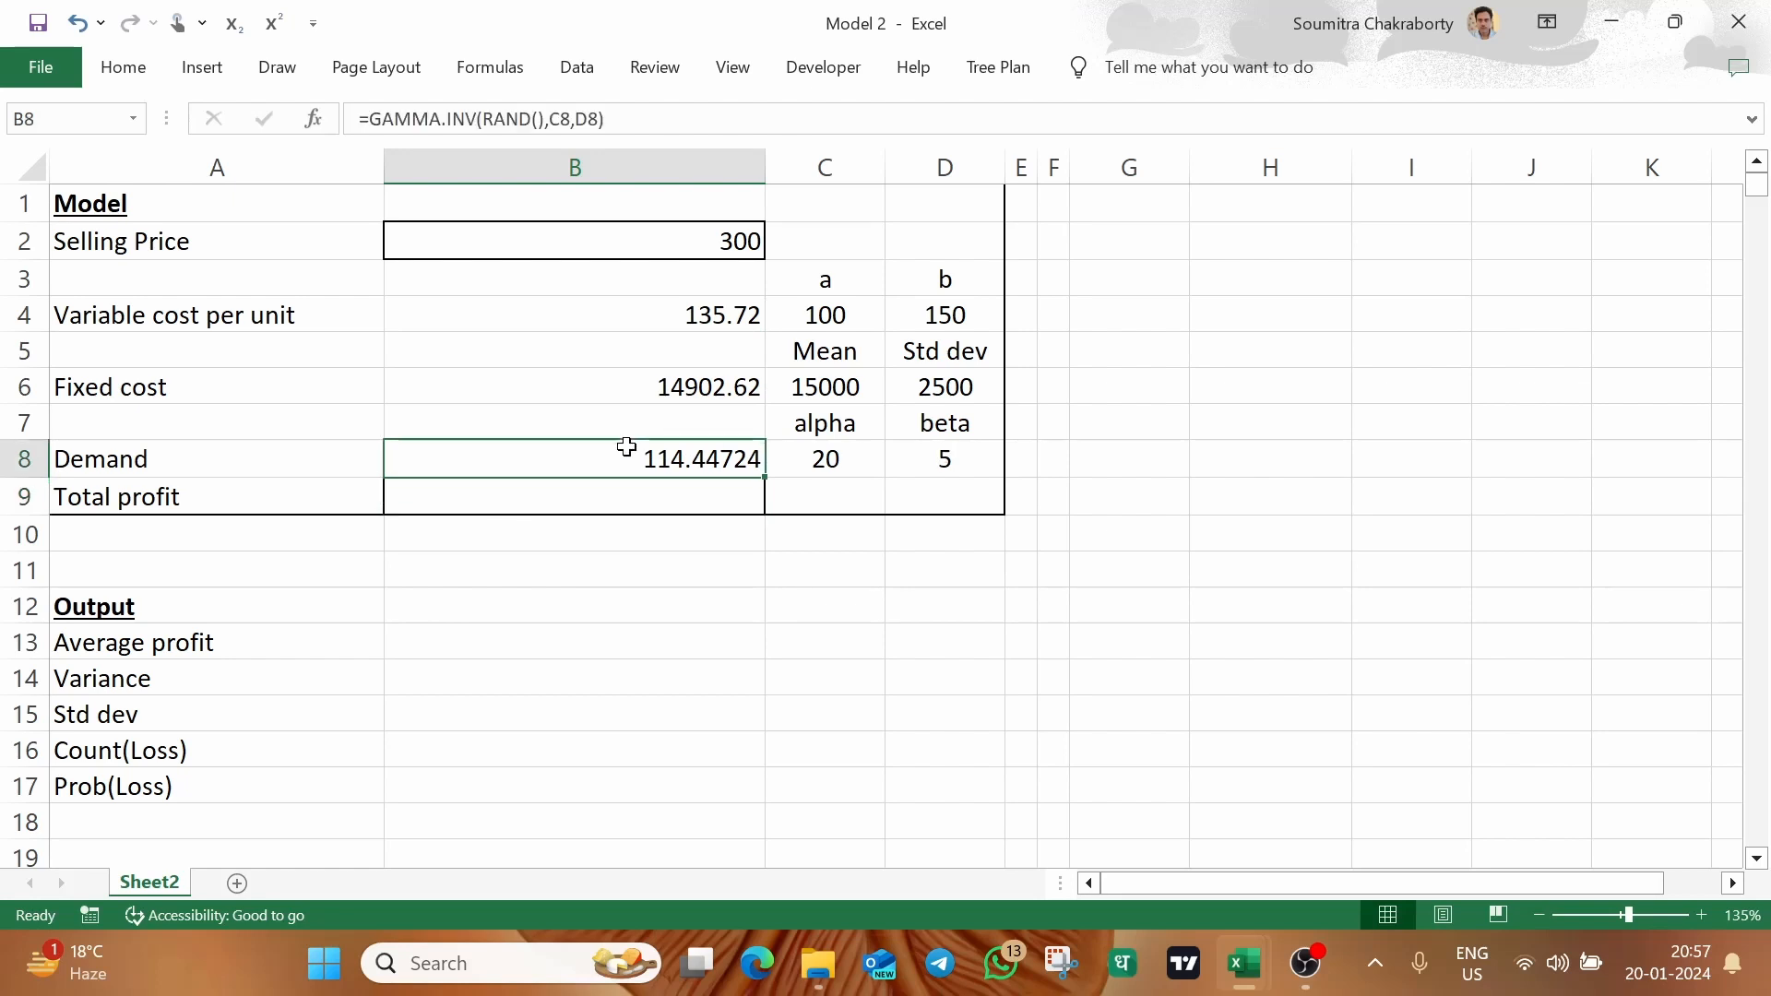
left_click(366, 118)
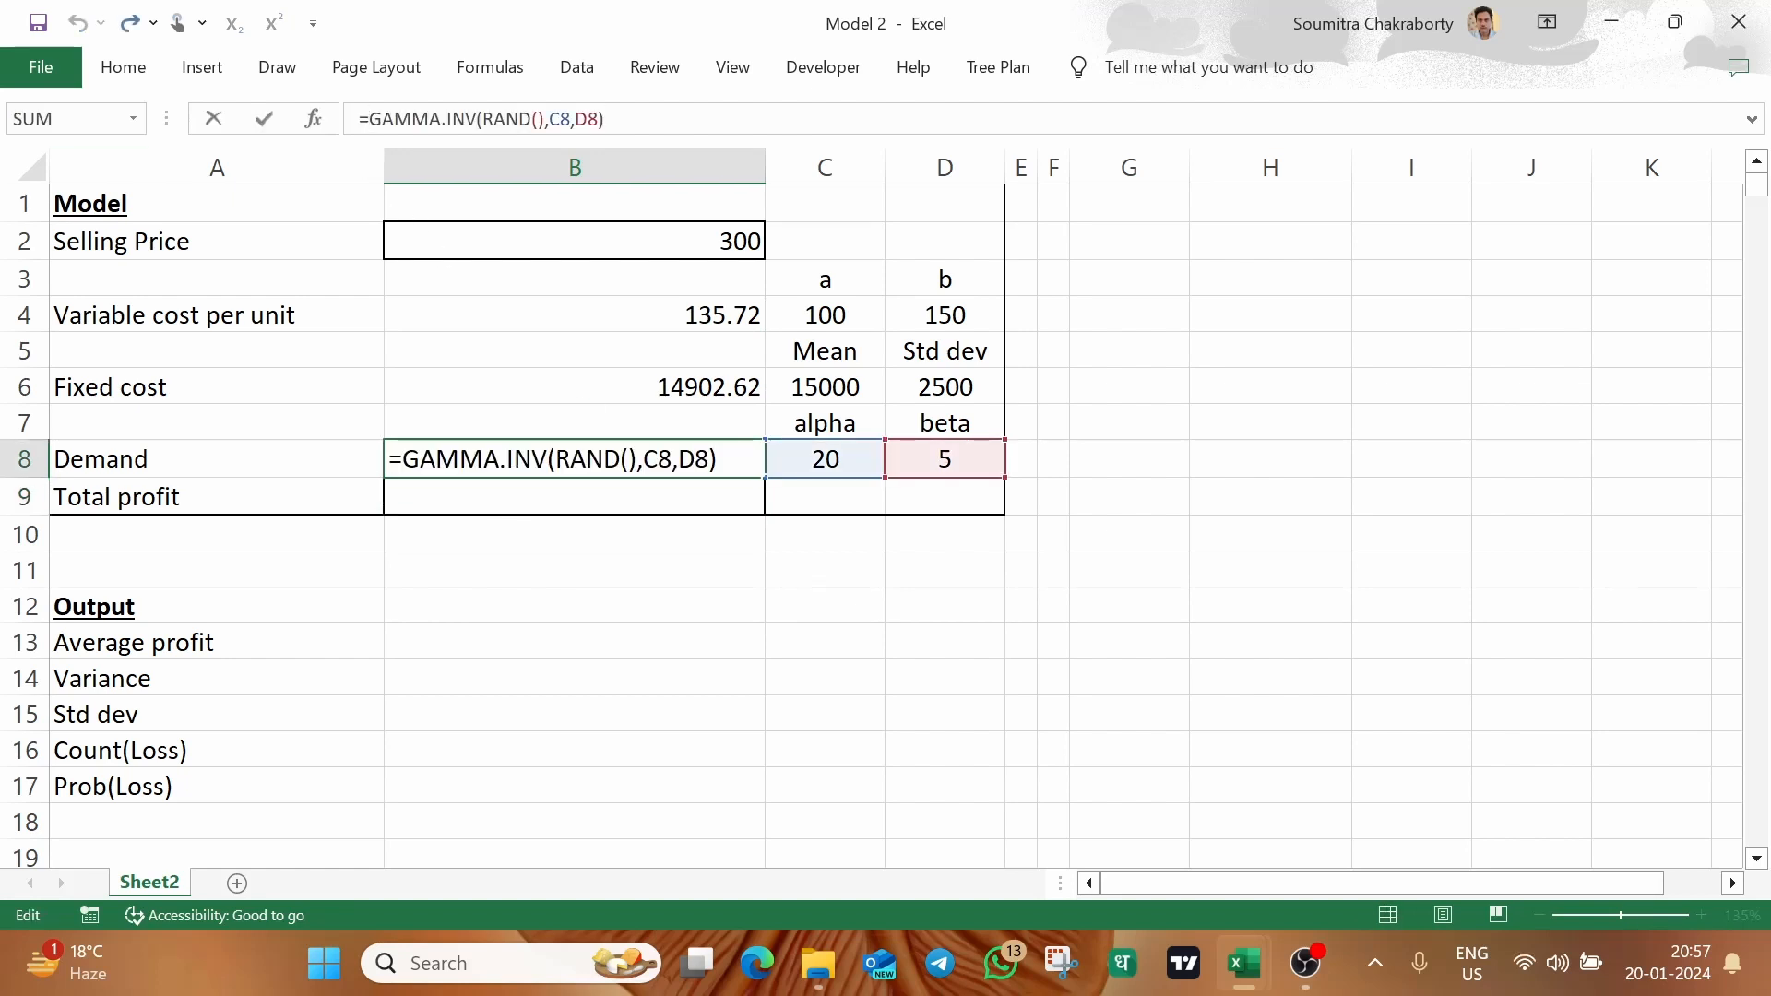
type("INT(")
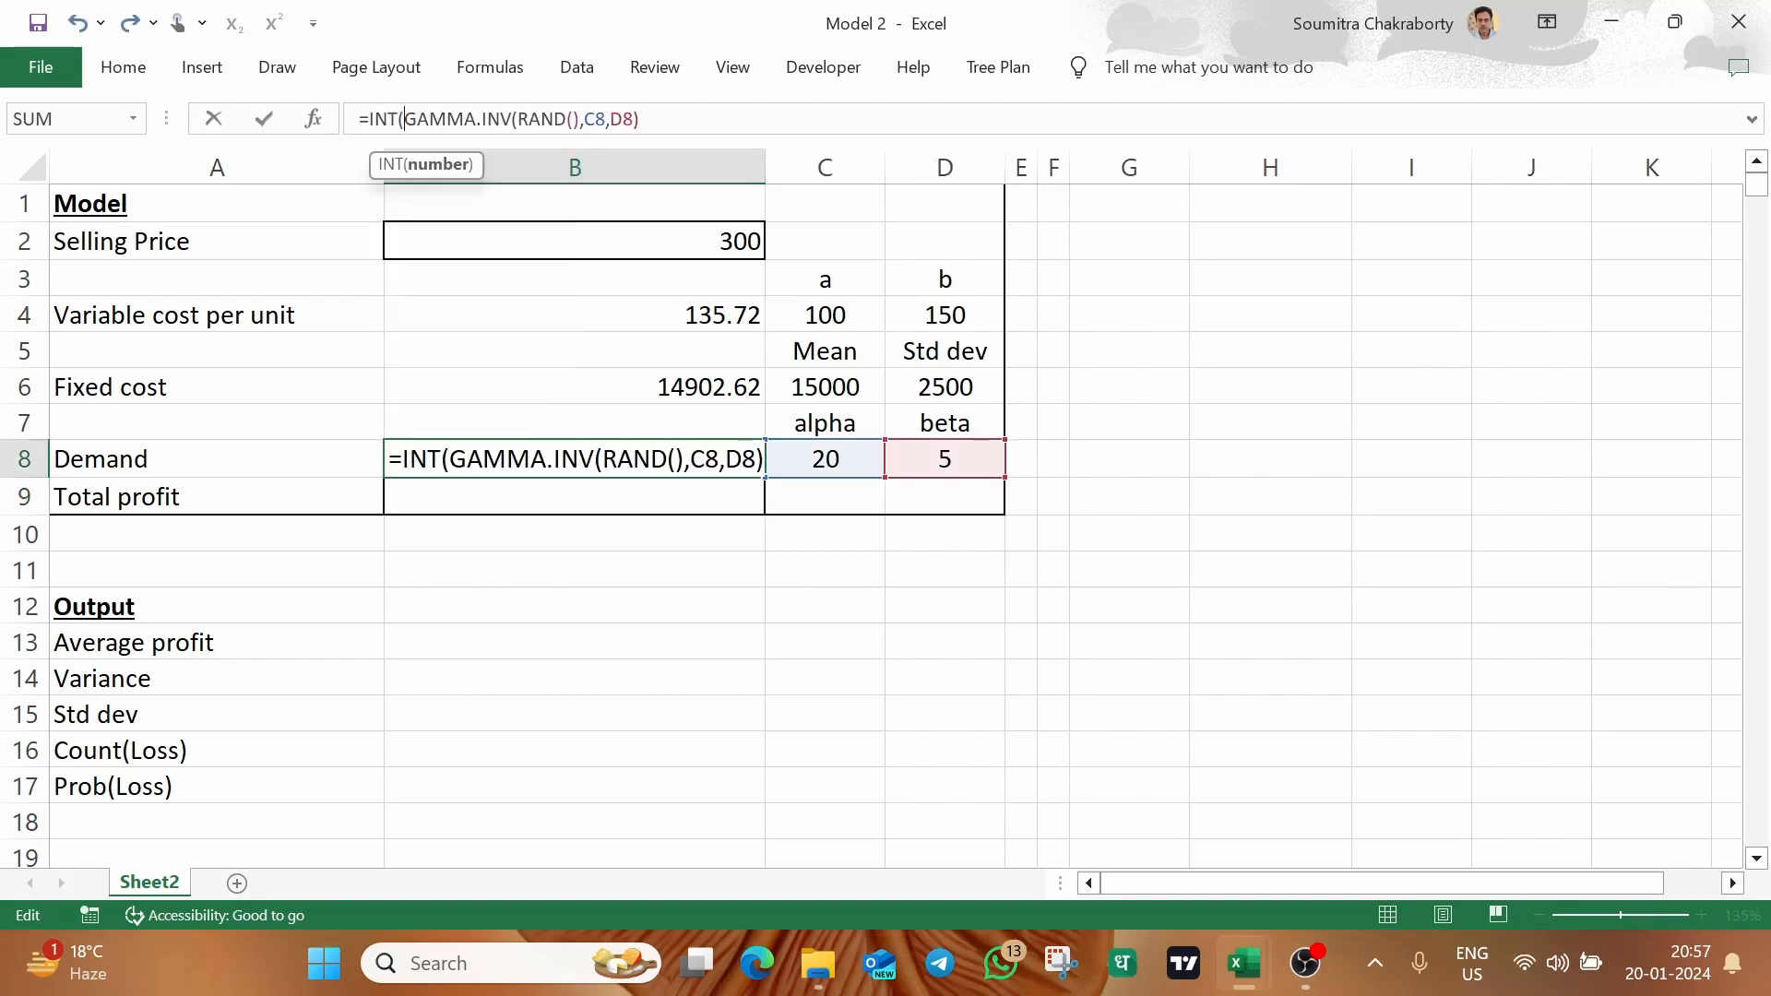
type(")")
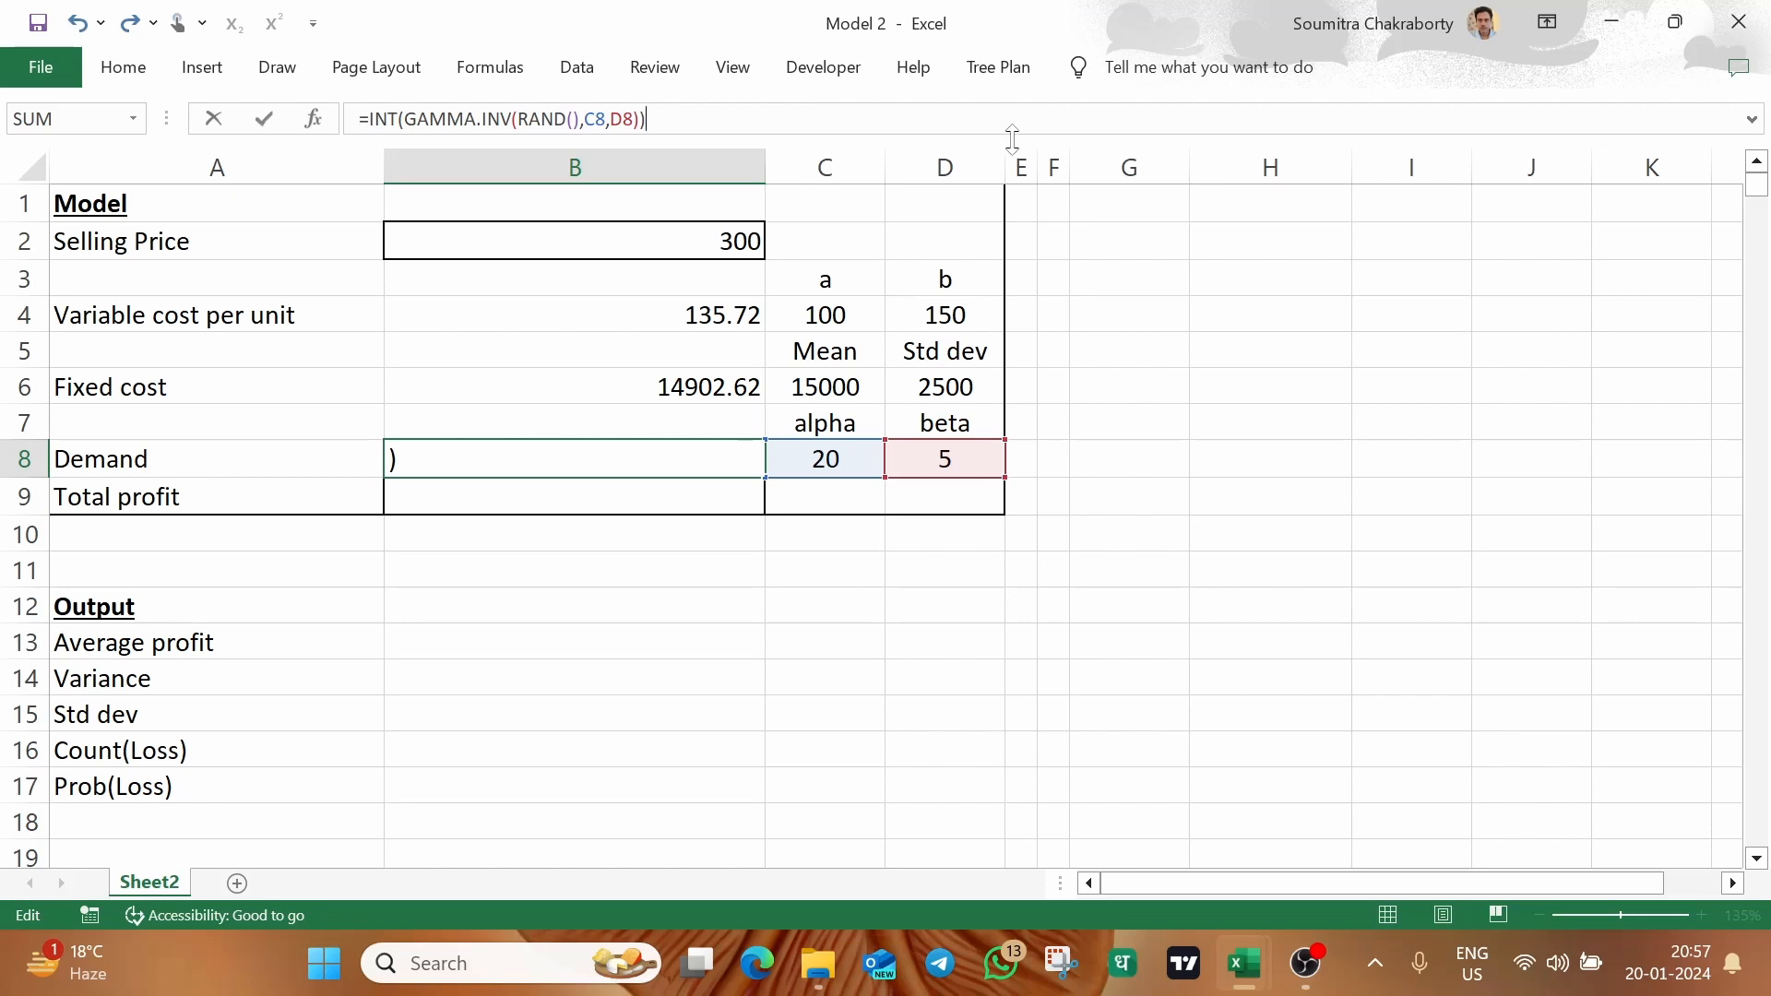
key("Return")
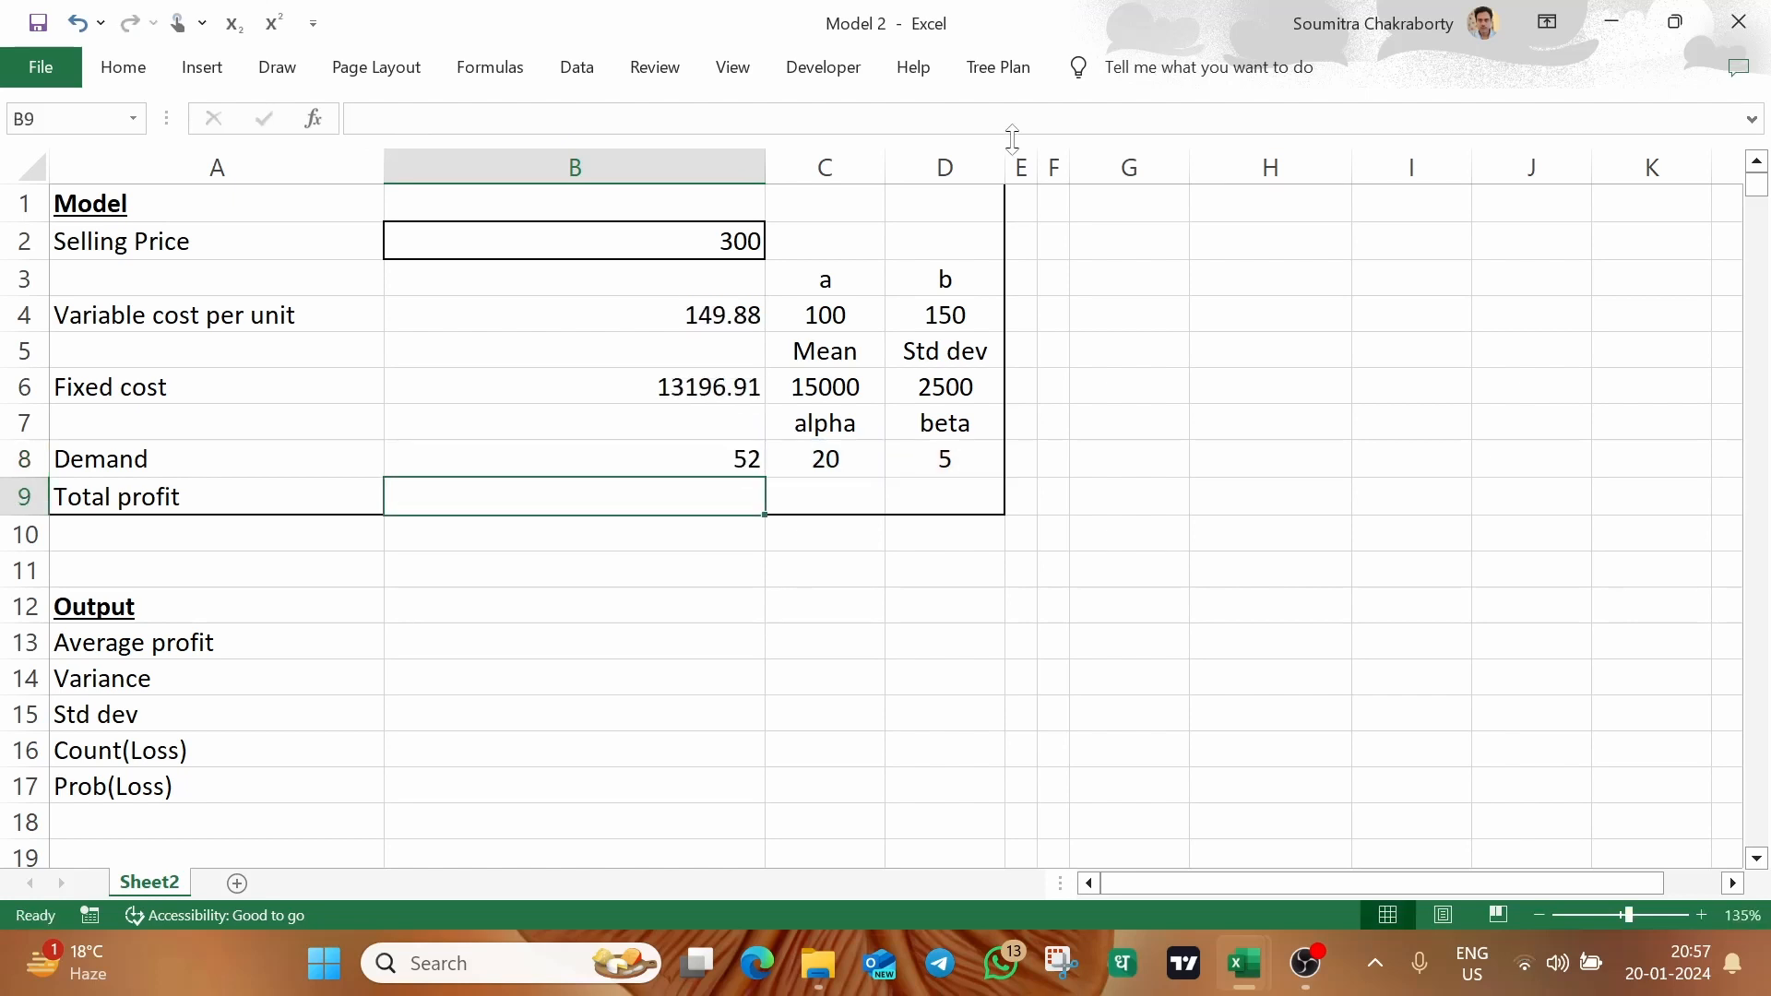
Enter the total profit formula =(B2-B4)*B8-B6 in B9
type("=(")
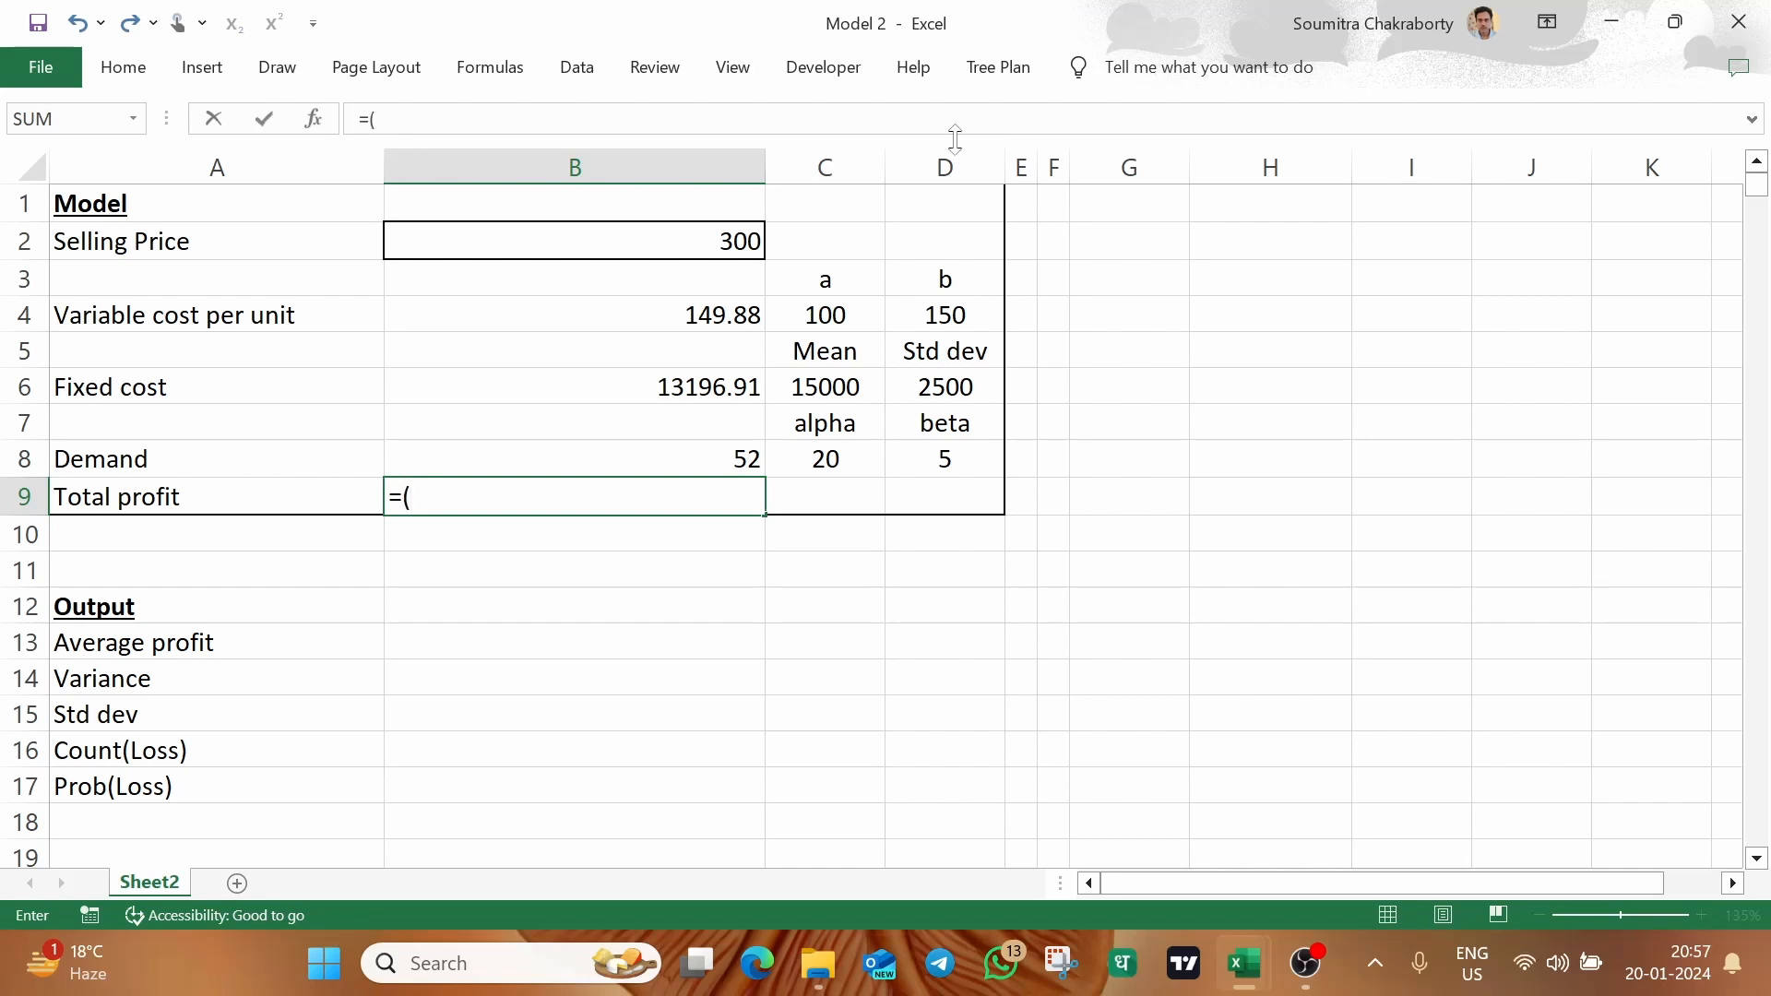
left_click(646, 255)
type("-")
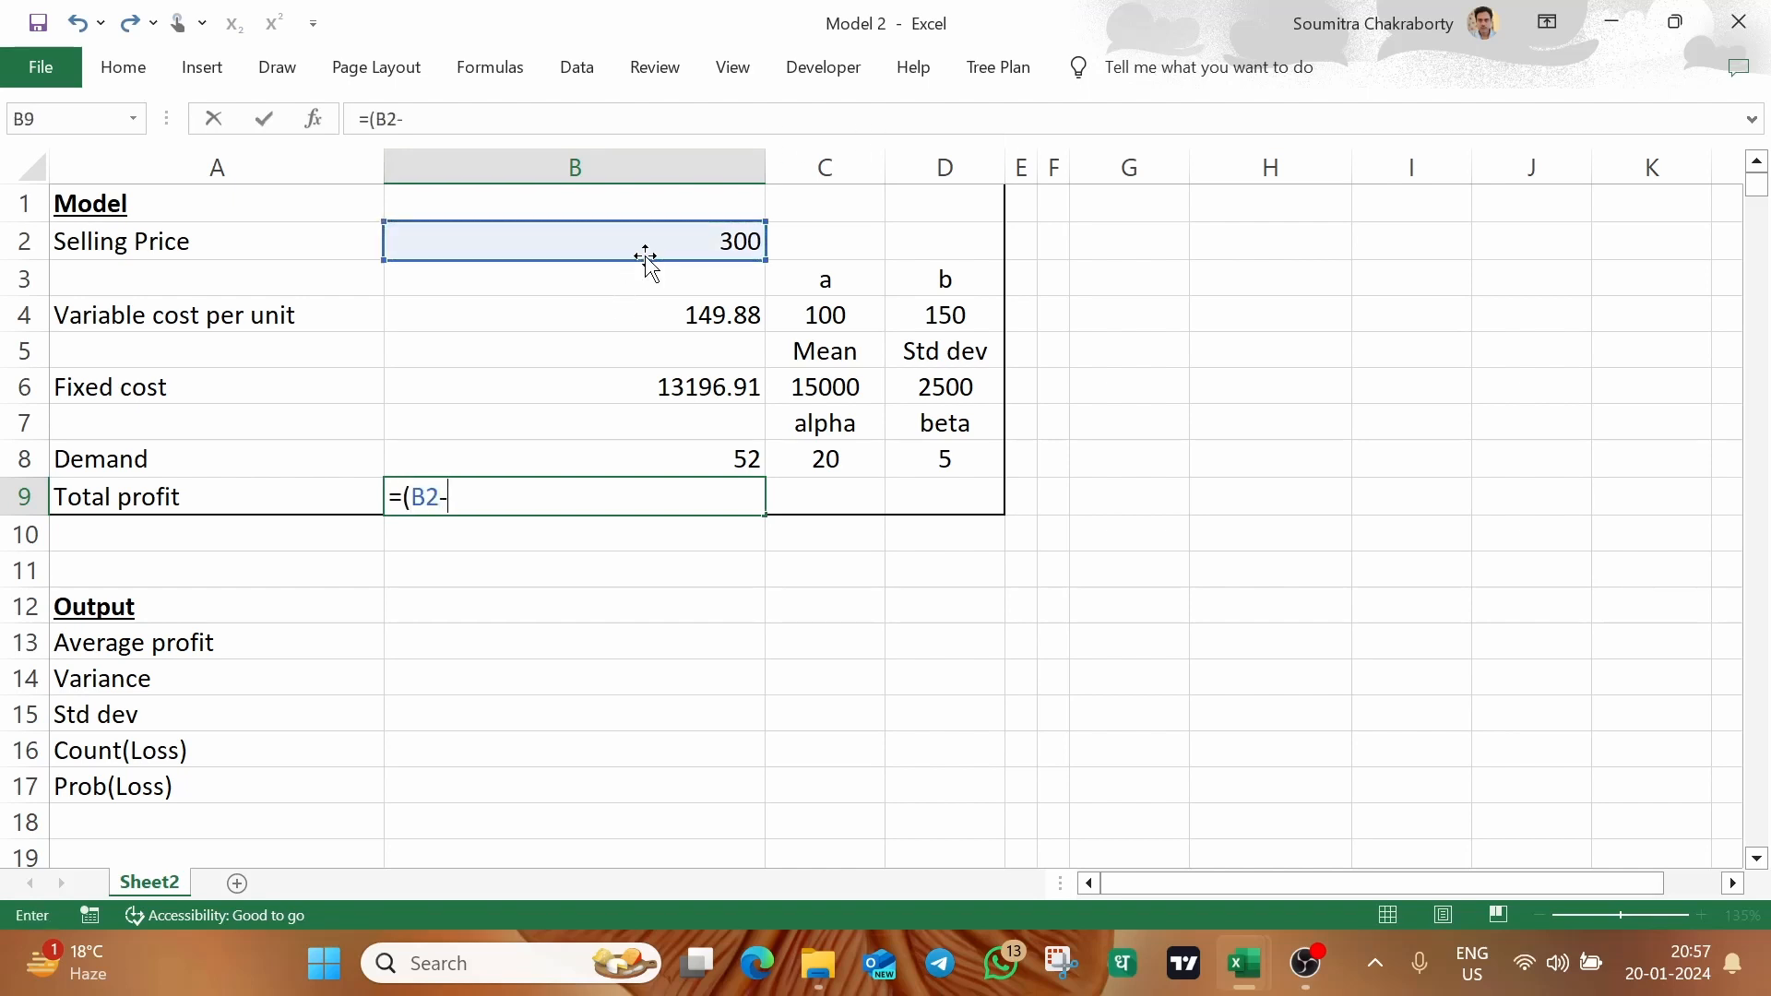
left_click(608, 302)
type(")*")
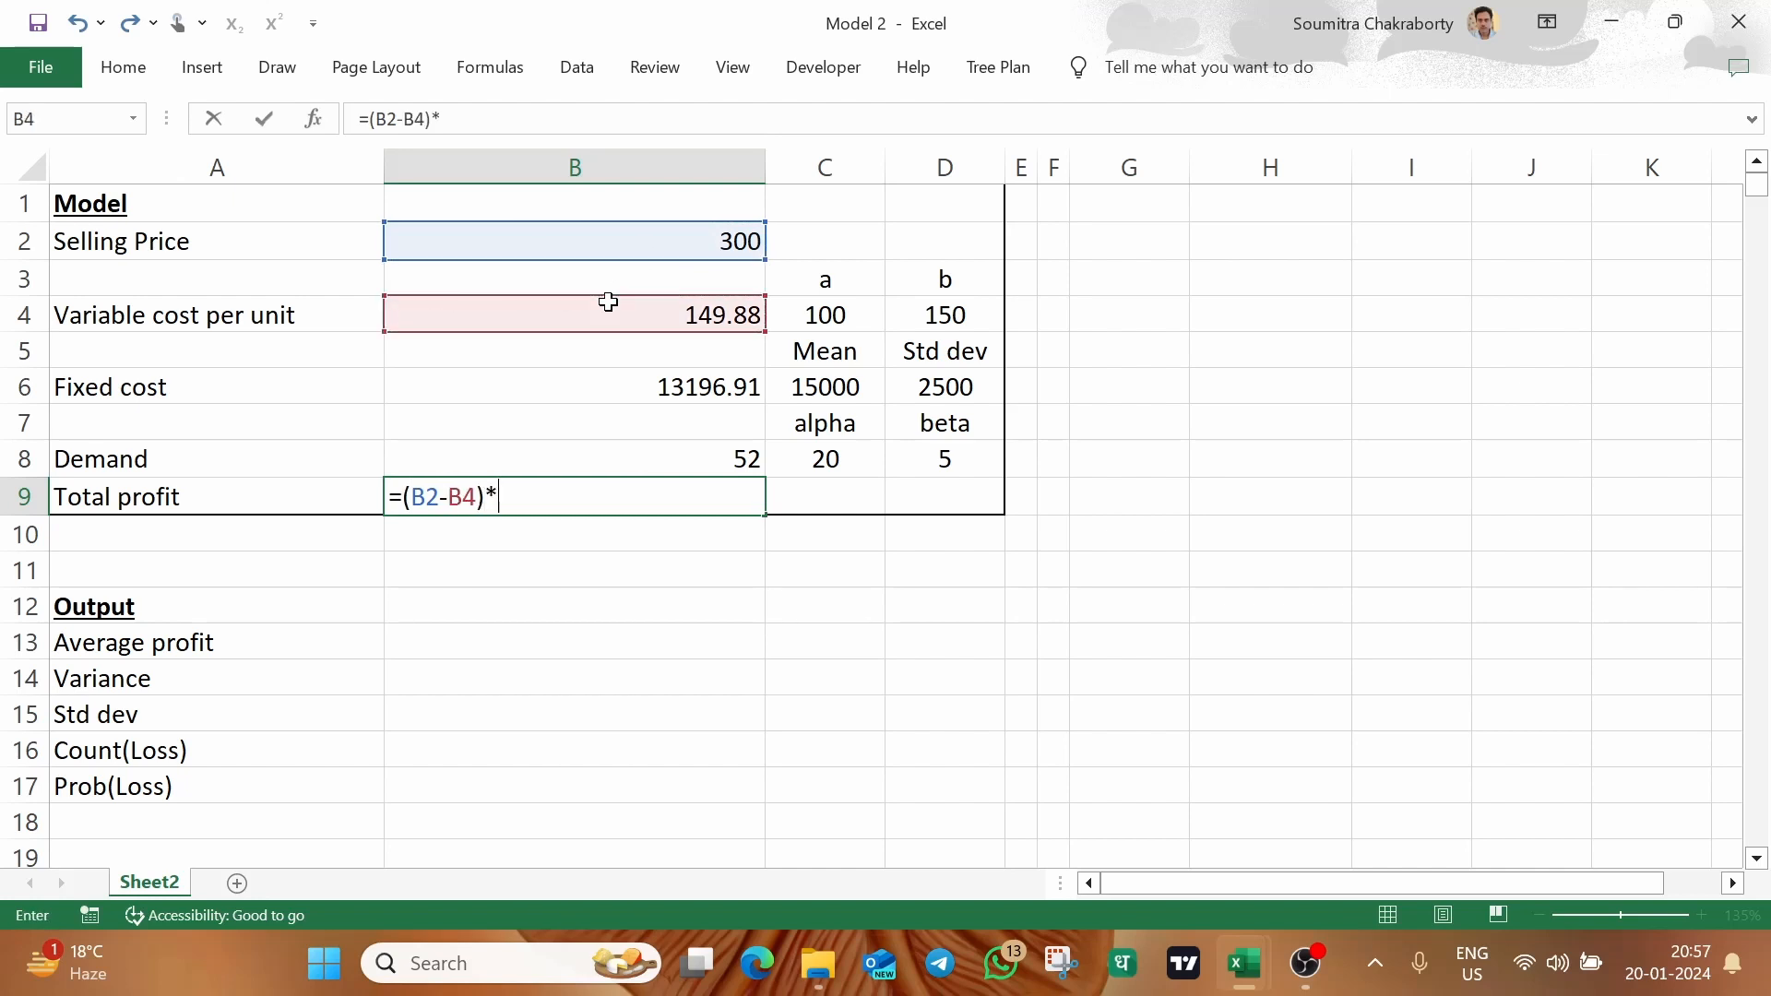
left_click(630, 450)
type("-")
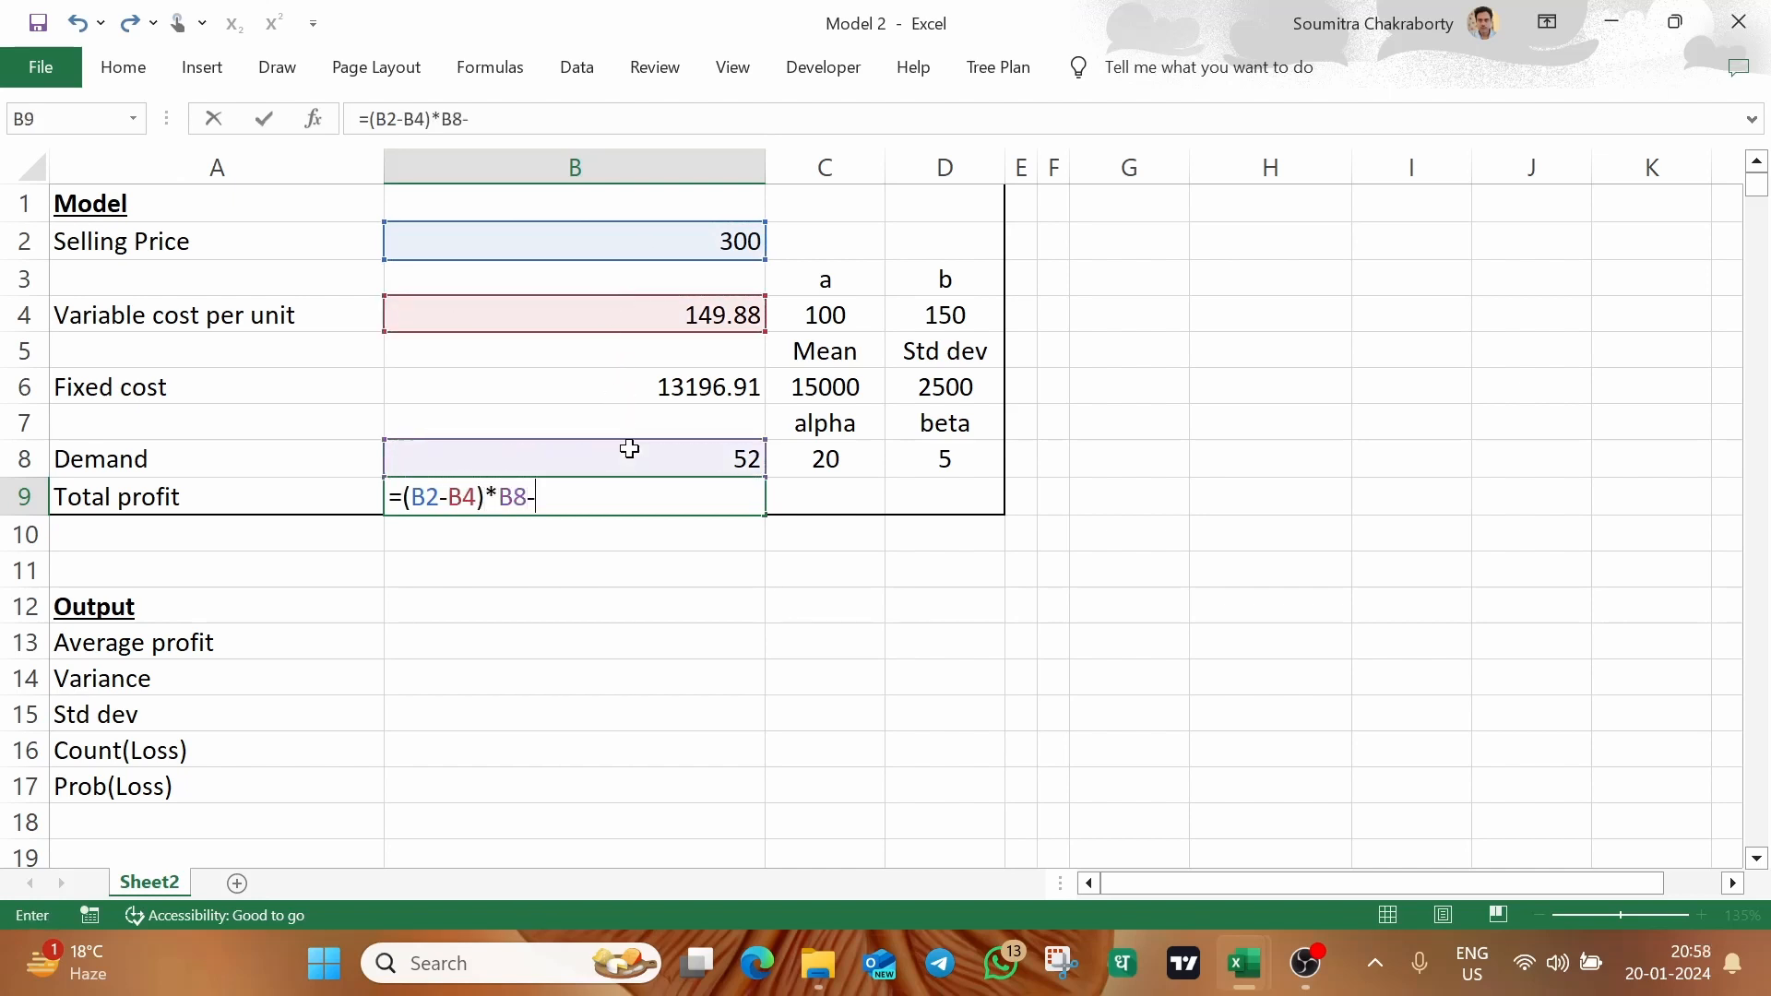
left_click(690, 374)
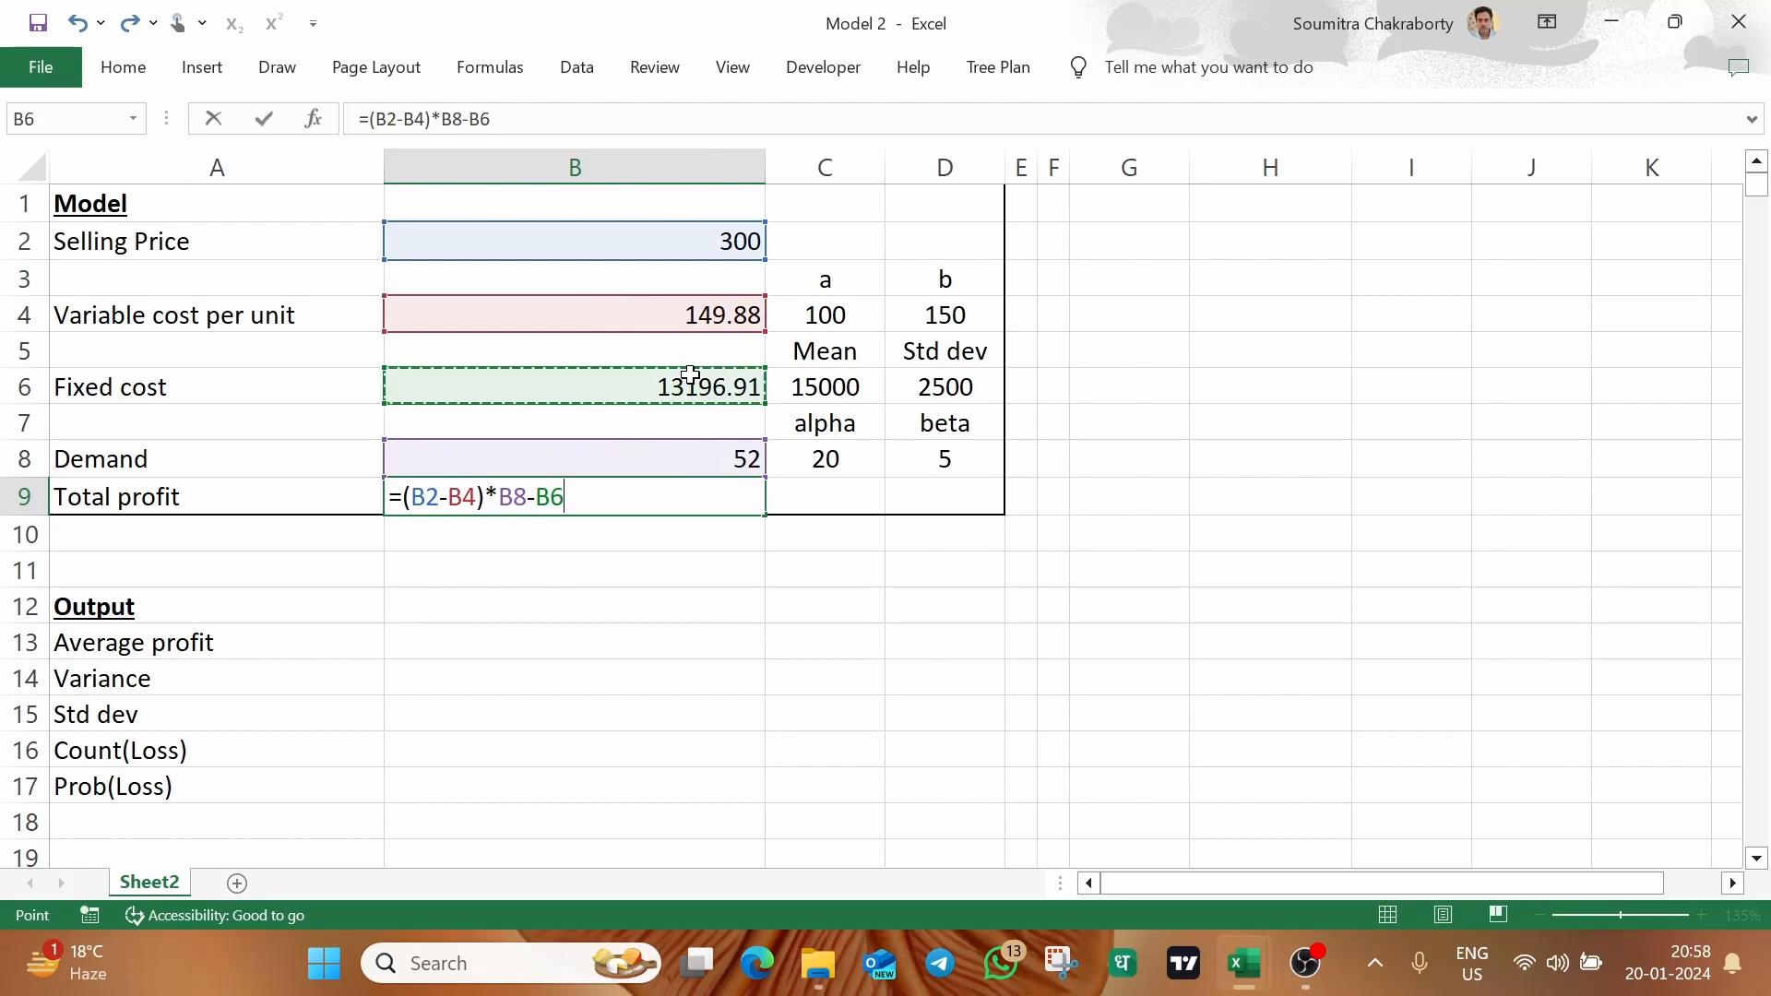
key("Return")
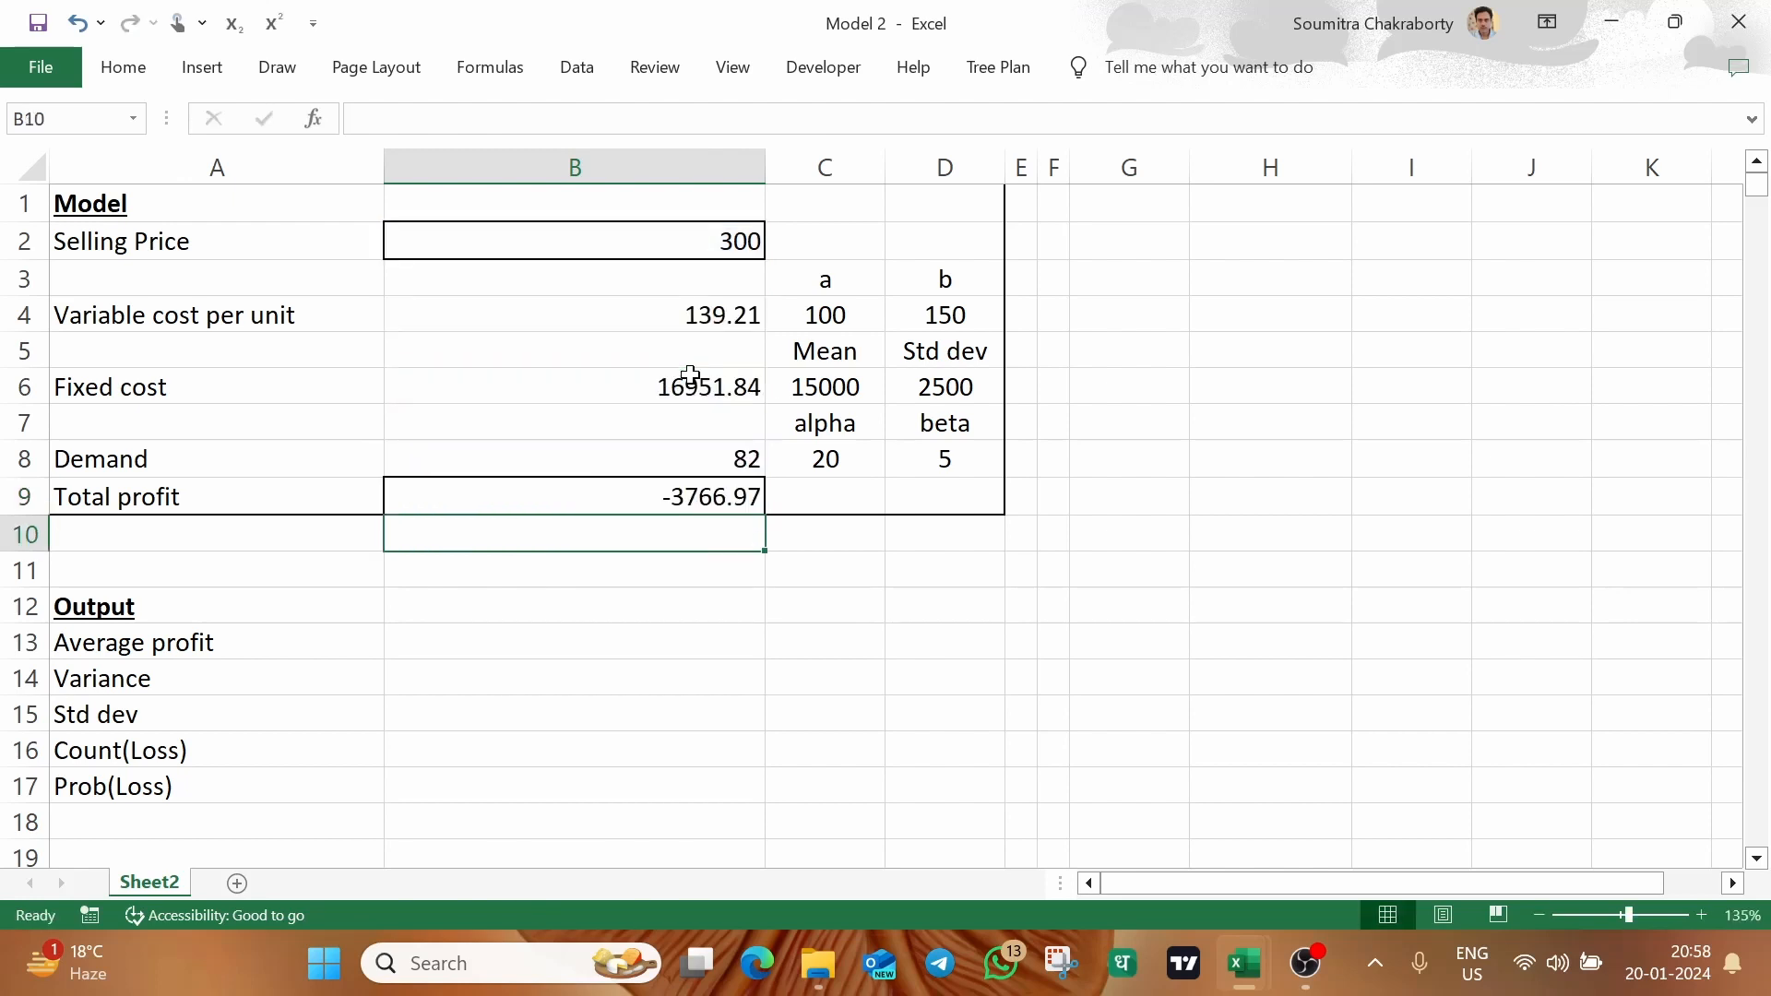
Narrow column A slightly and column B to less than half its width, fitting both to the model's contents
left_click_drag(383, 169, 333, 175)
left_click_drag(713, 166, 490, 174)
left_click(1109, 504)
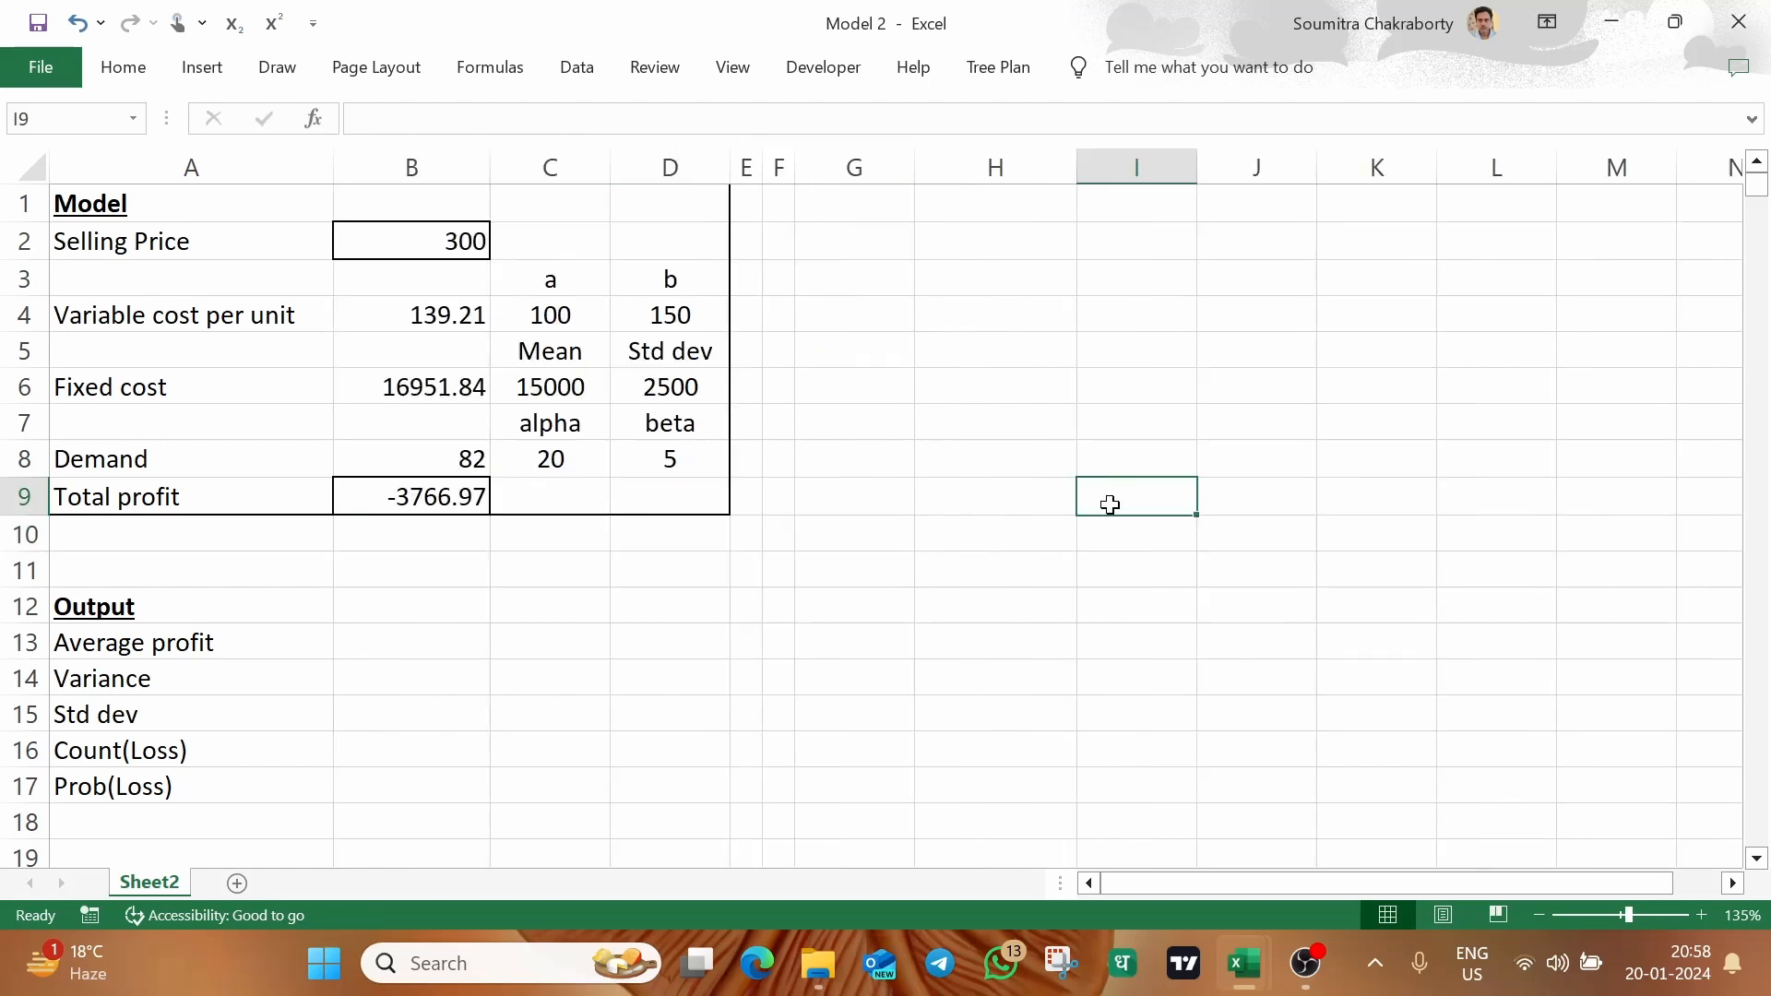
left_click(417, 546)
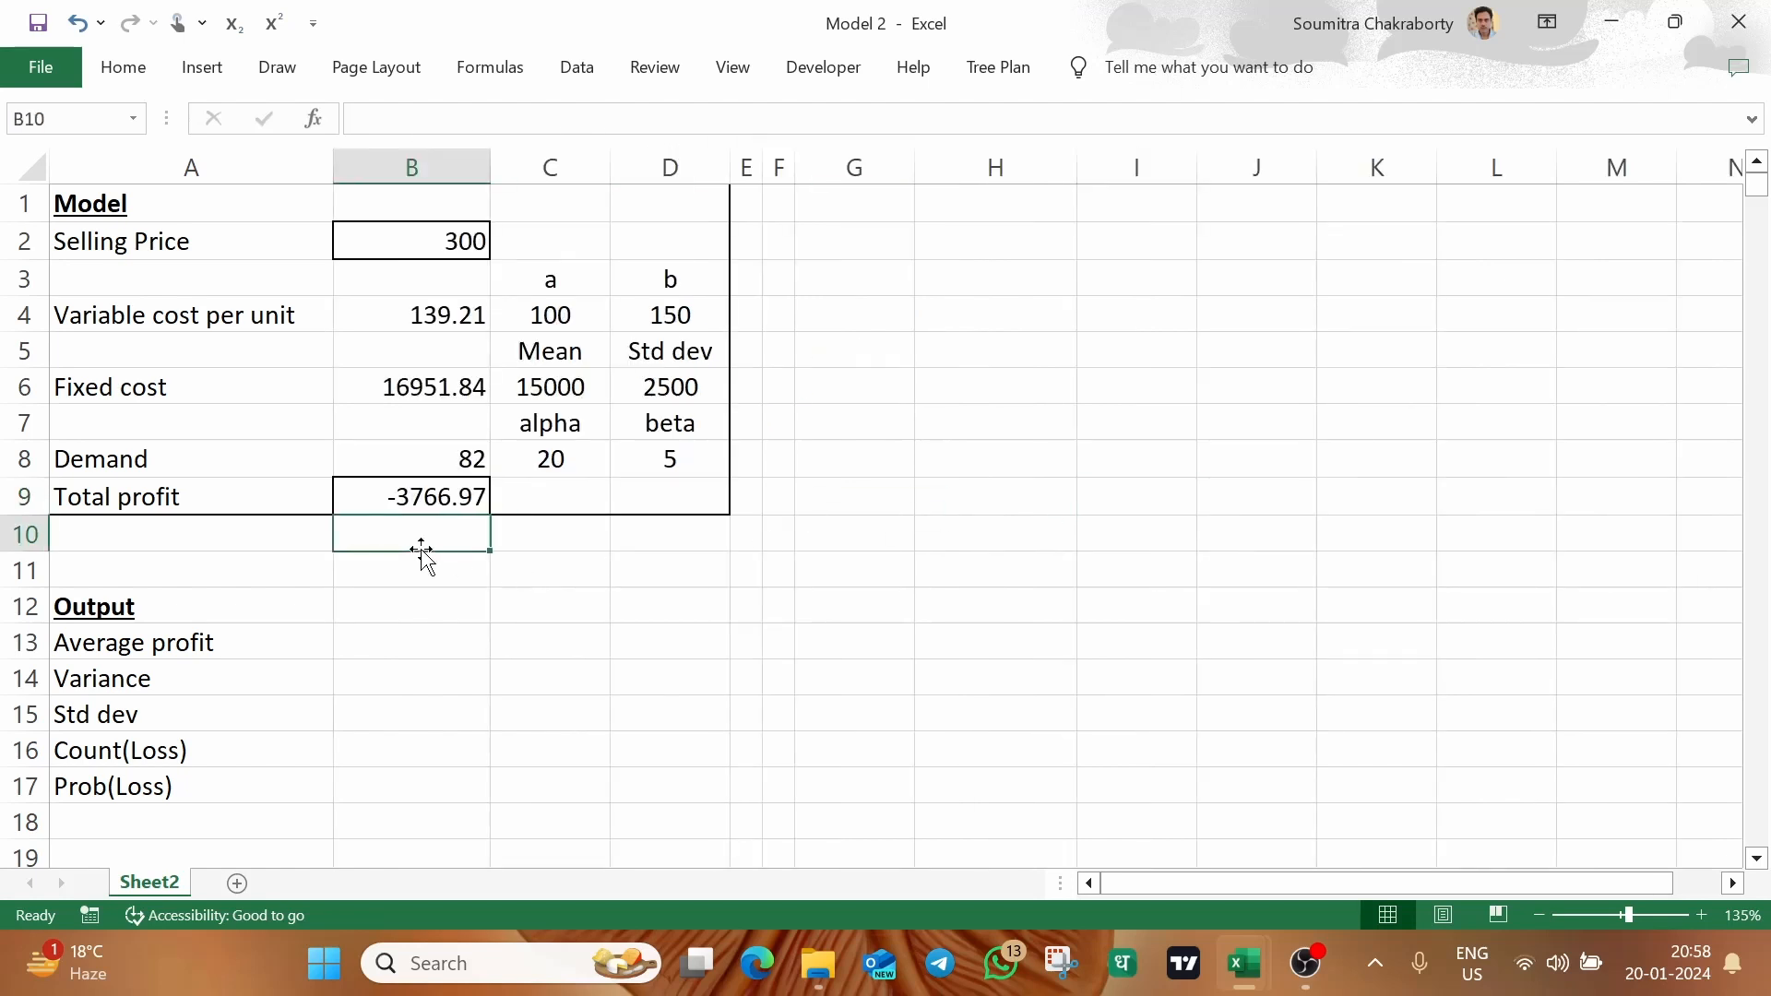
double_click(459, 565)
left_click(525, 560)
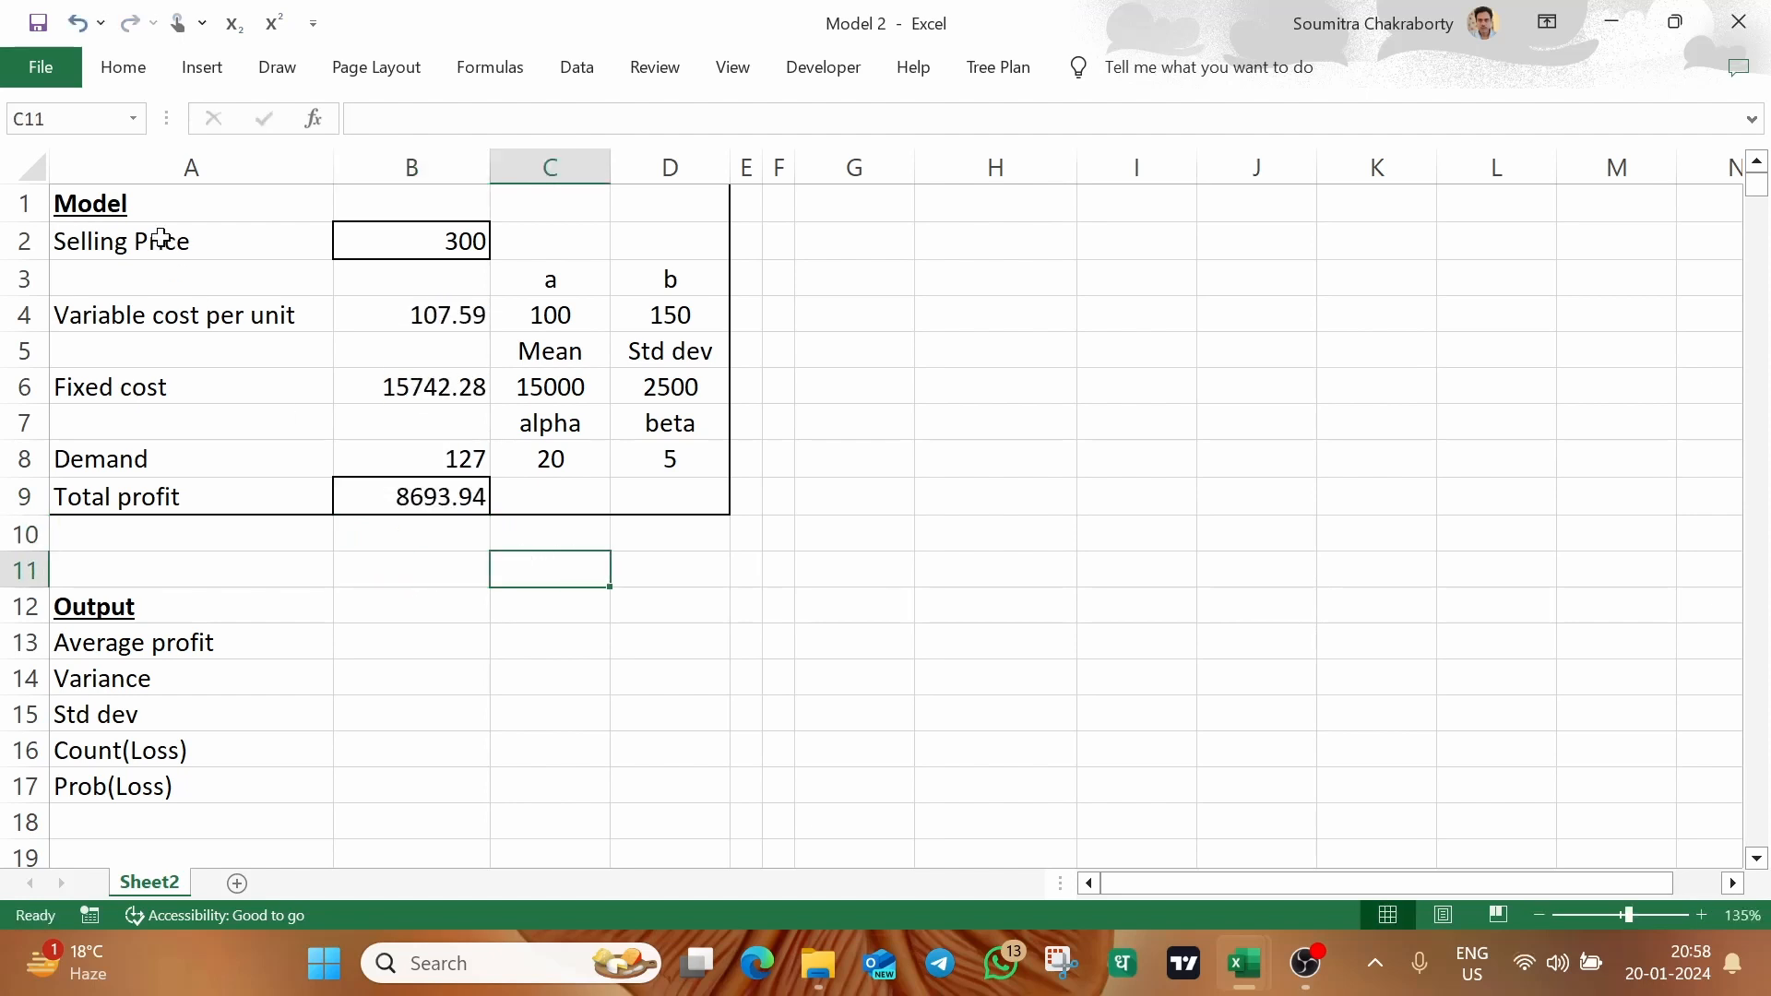
Compare the model block A1:D9 with the first replication row A2:F2 in the Models workbook, returning to the Model 2 workbook
left_click(138, 209)
left_click(695, 482, "shift")
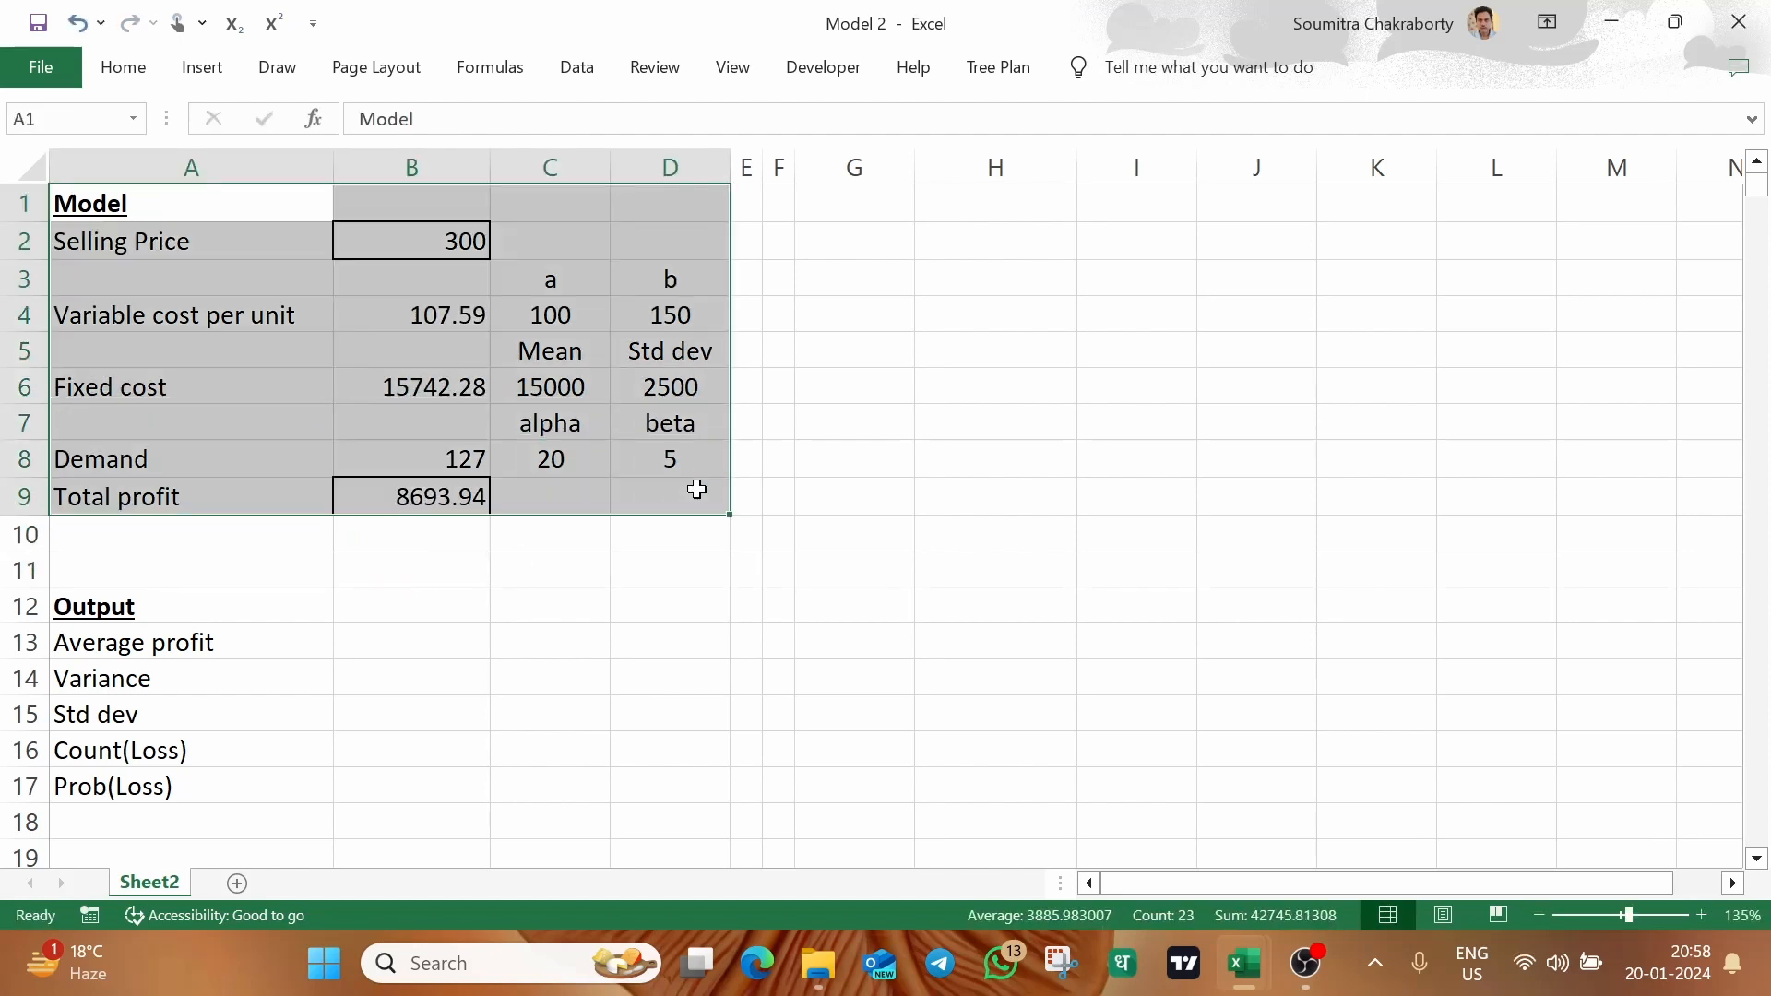
left_click(1271, 936)
left_click_drag(97, 246, 938, 252)
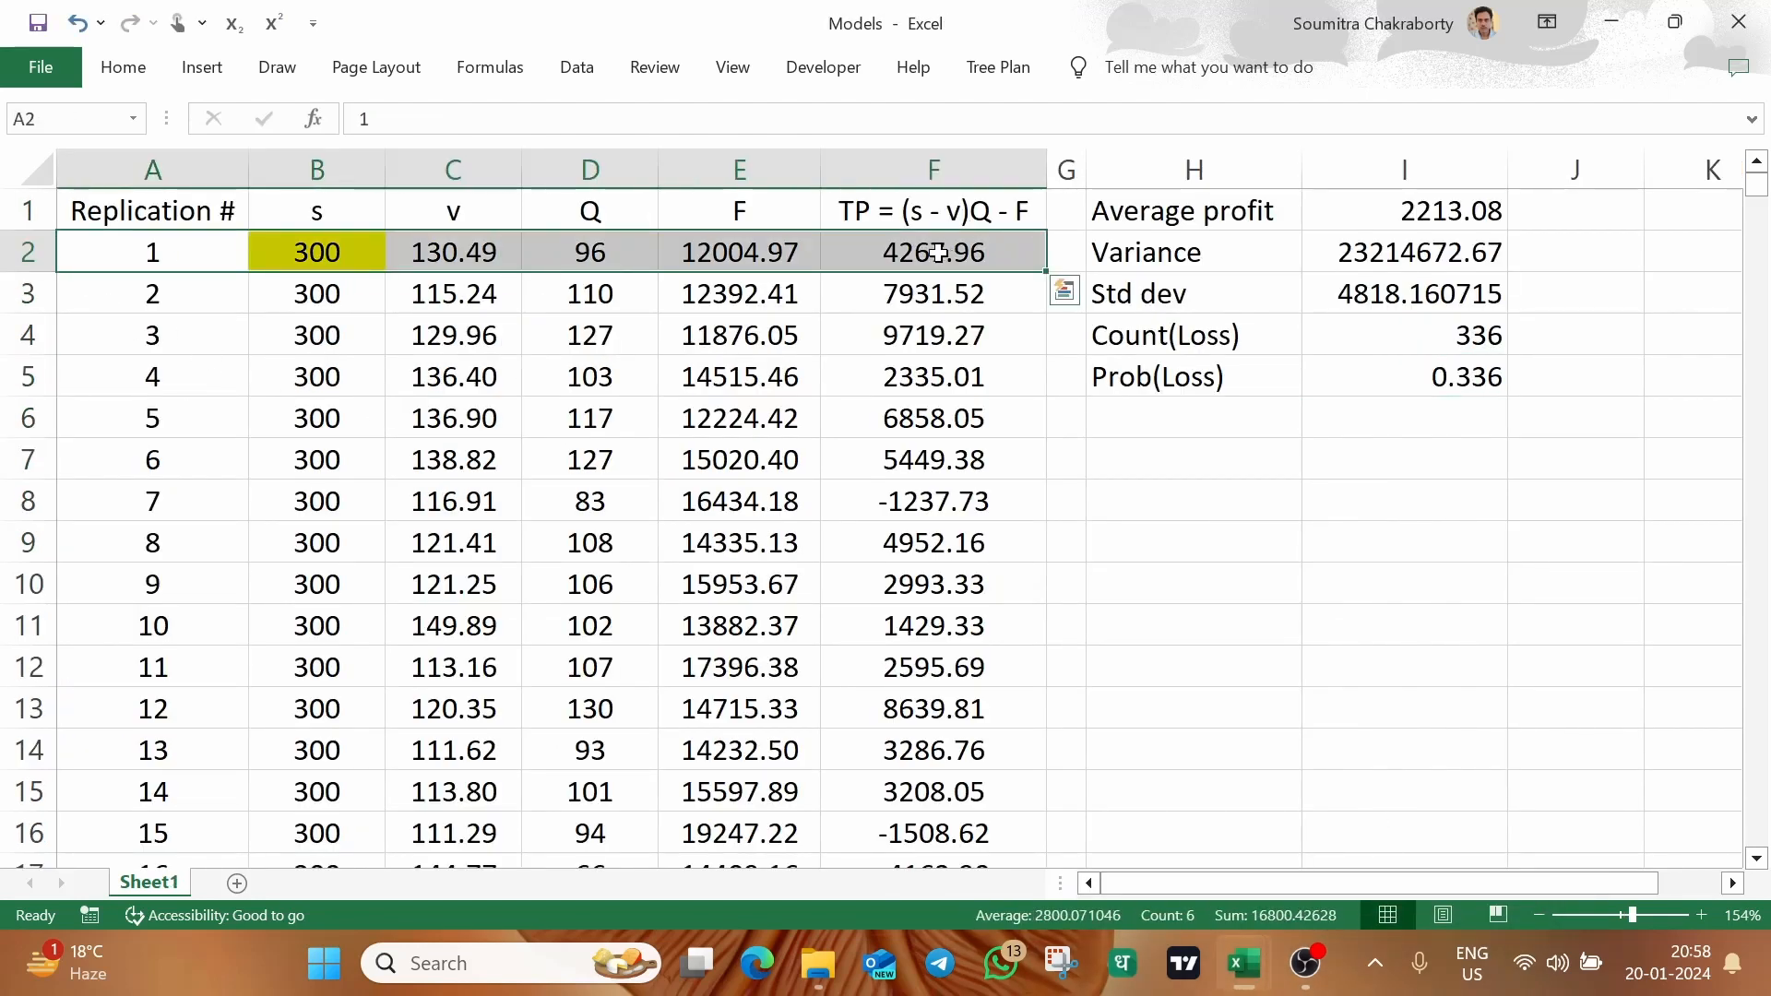
mouse_move(1236, 950)
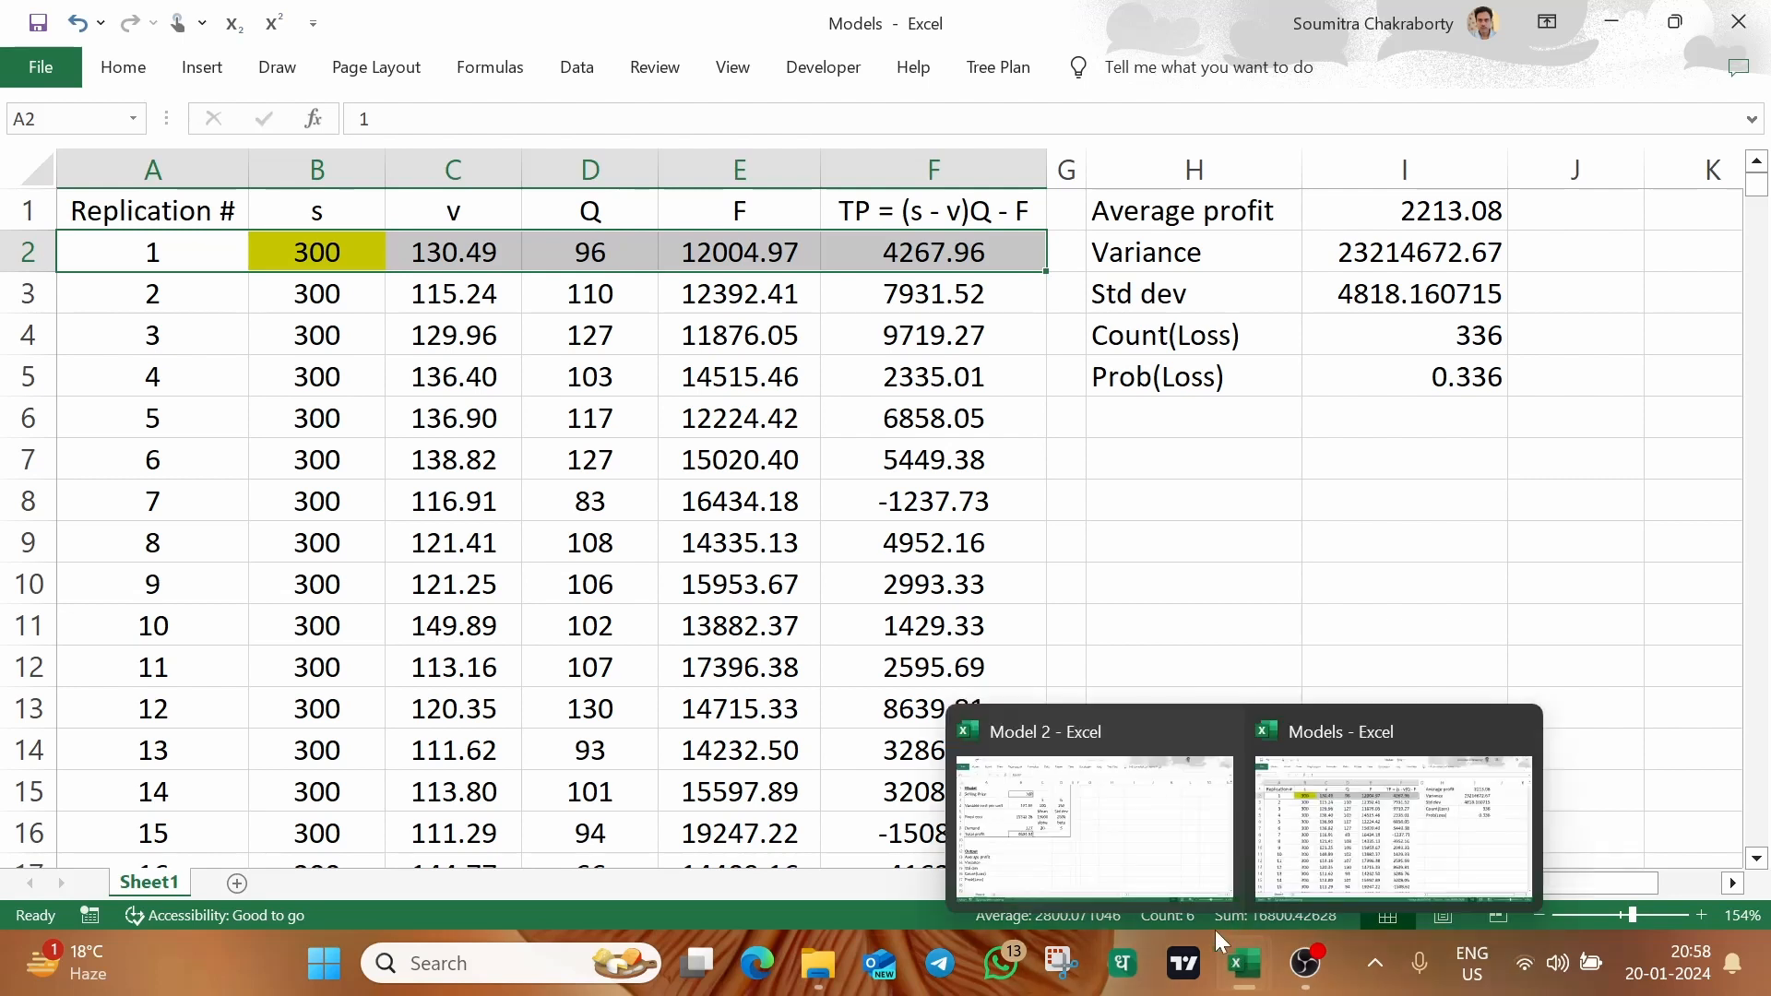
left_click(1134, 811)
left_click_drag(195, 210, 693, 507)
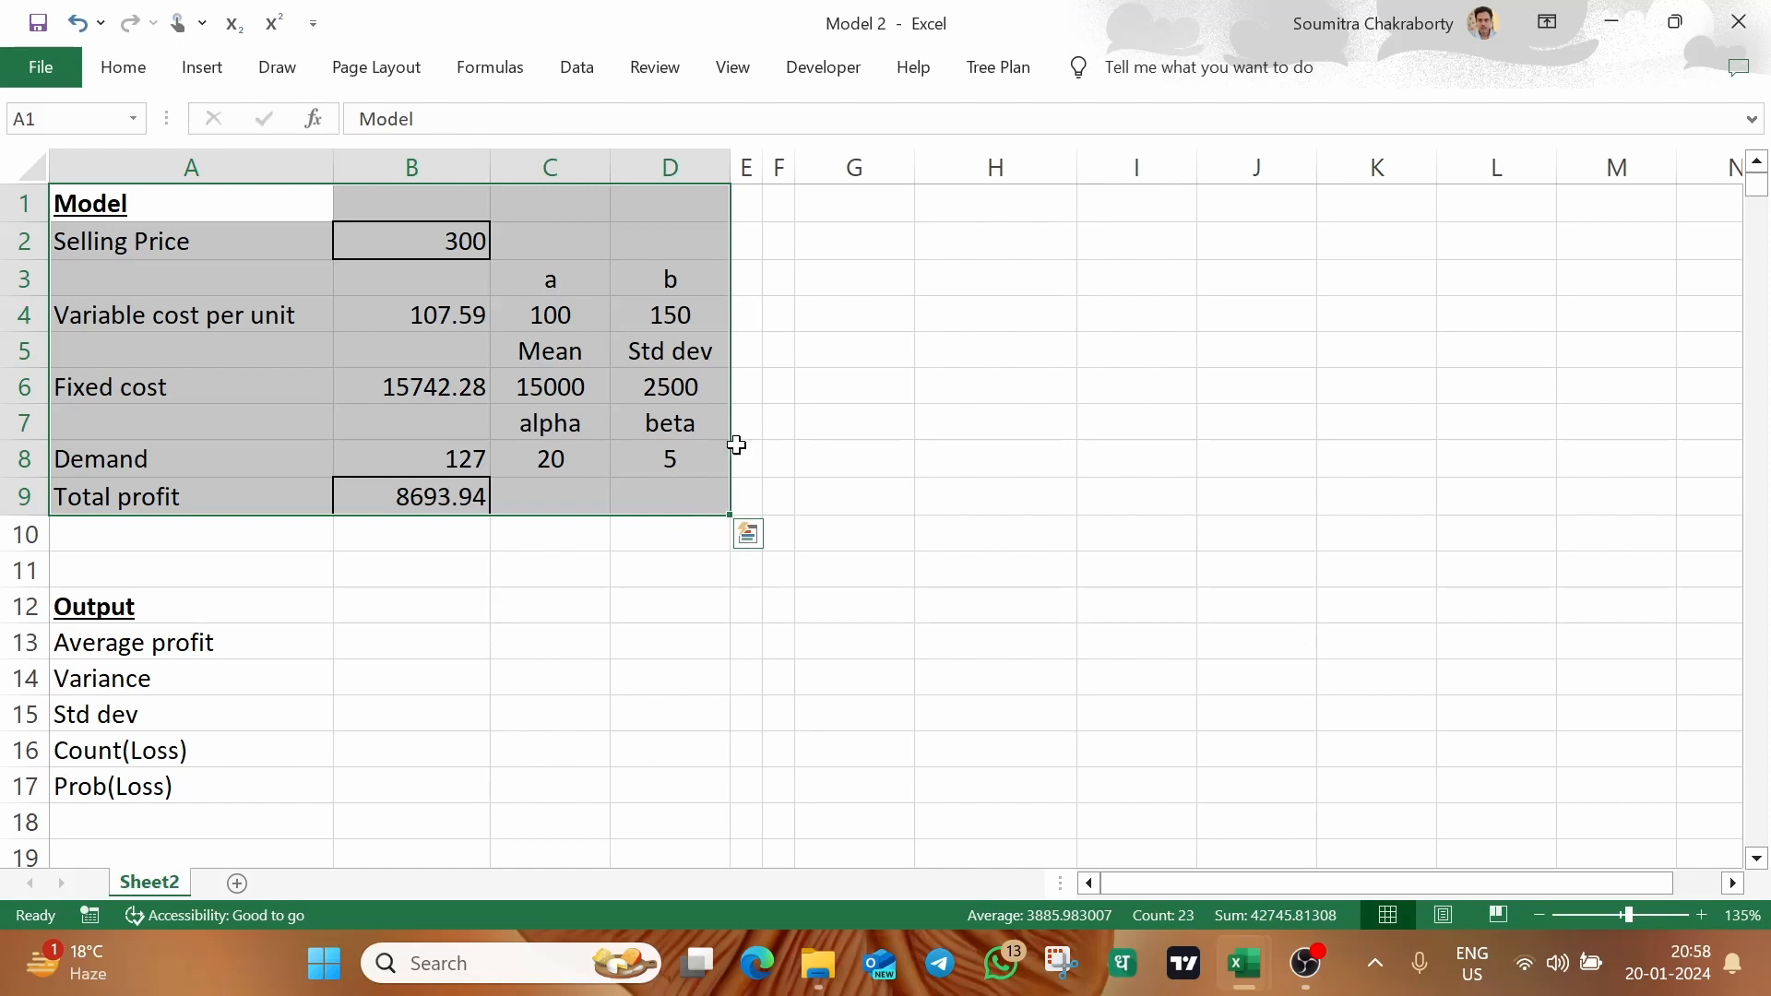
Enter the column header Replicate in G1
left_click(919, 247)
left_click(872, 201)
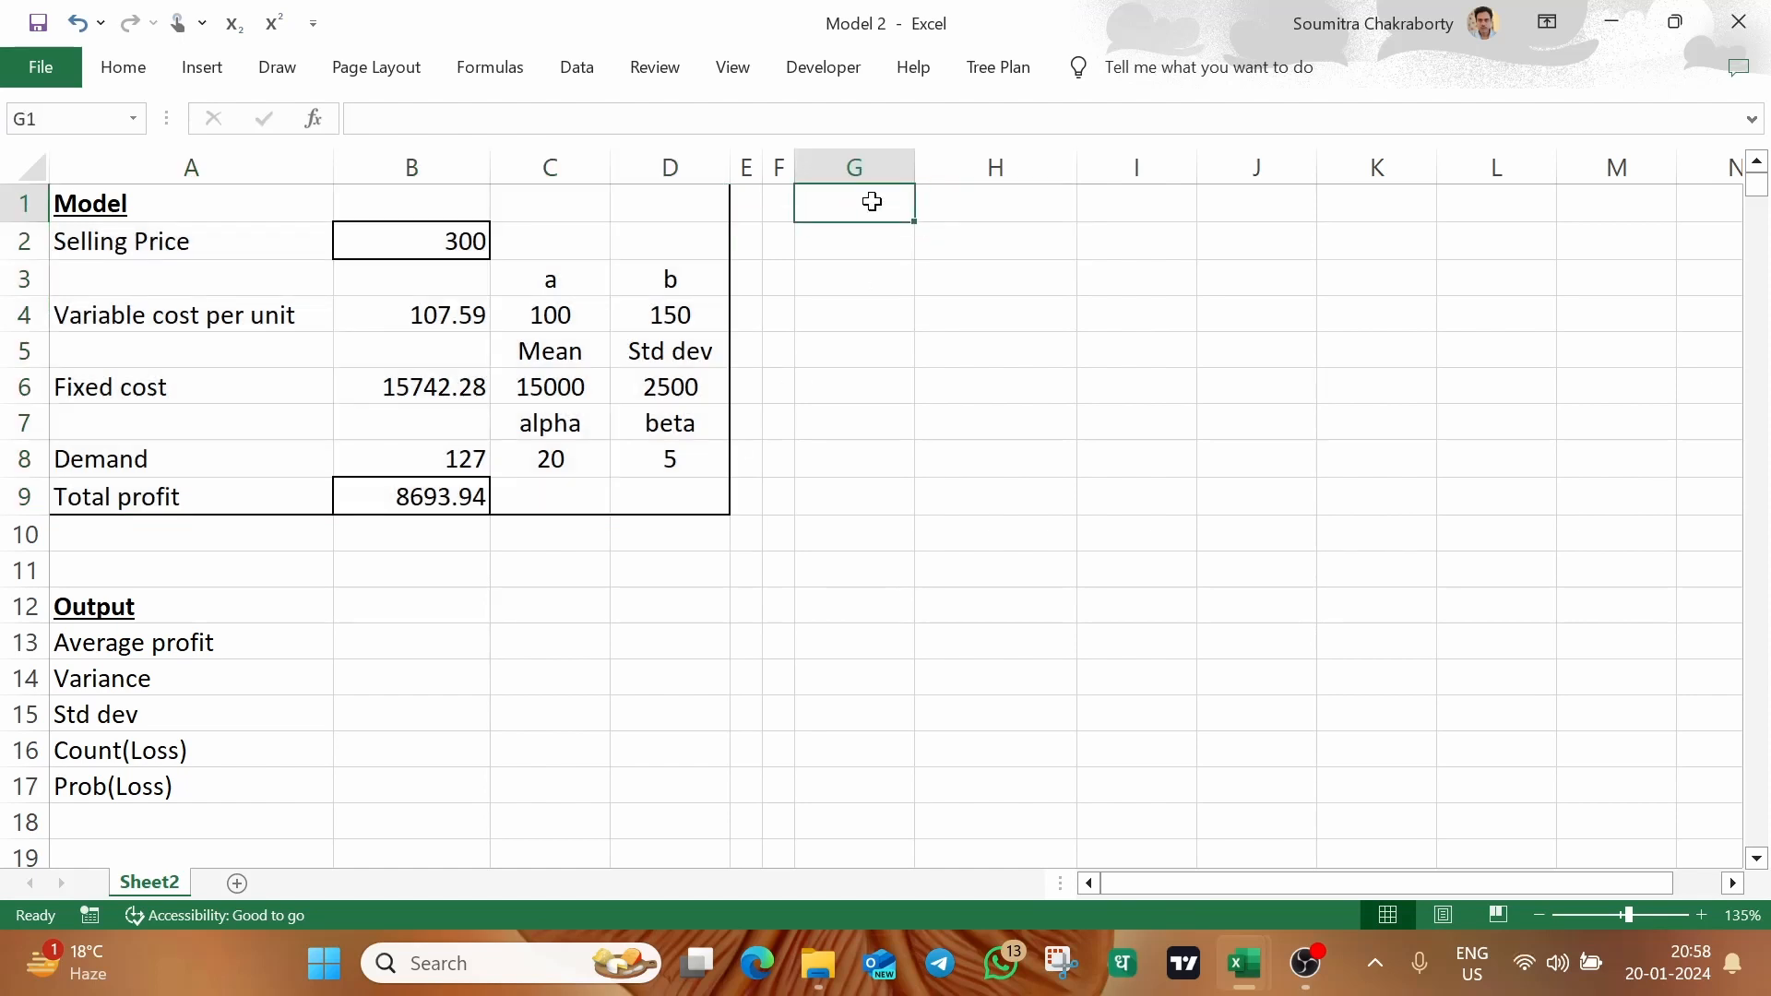
type("Replicate")
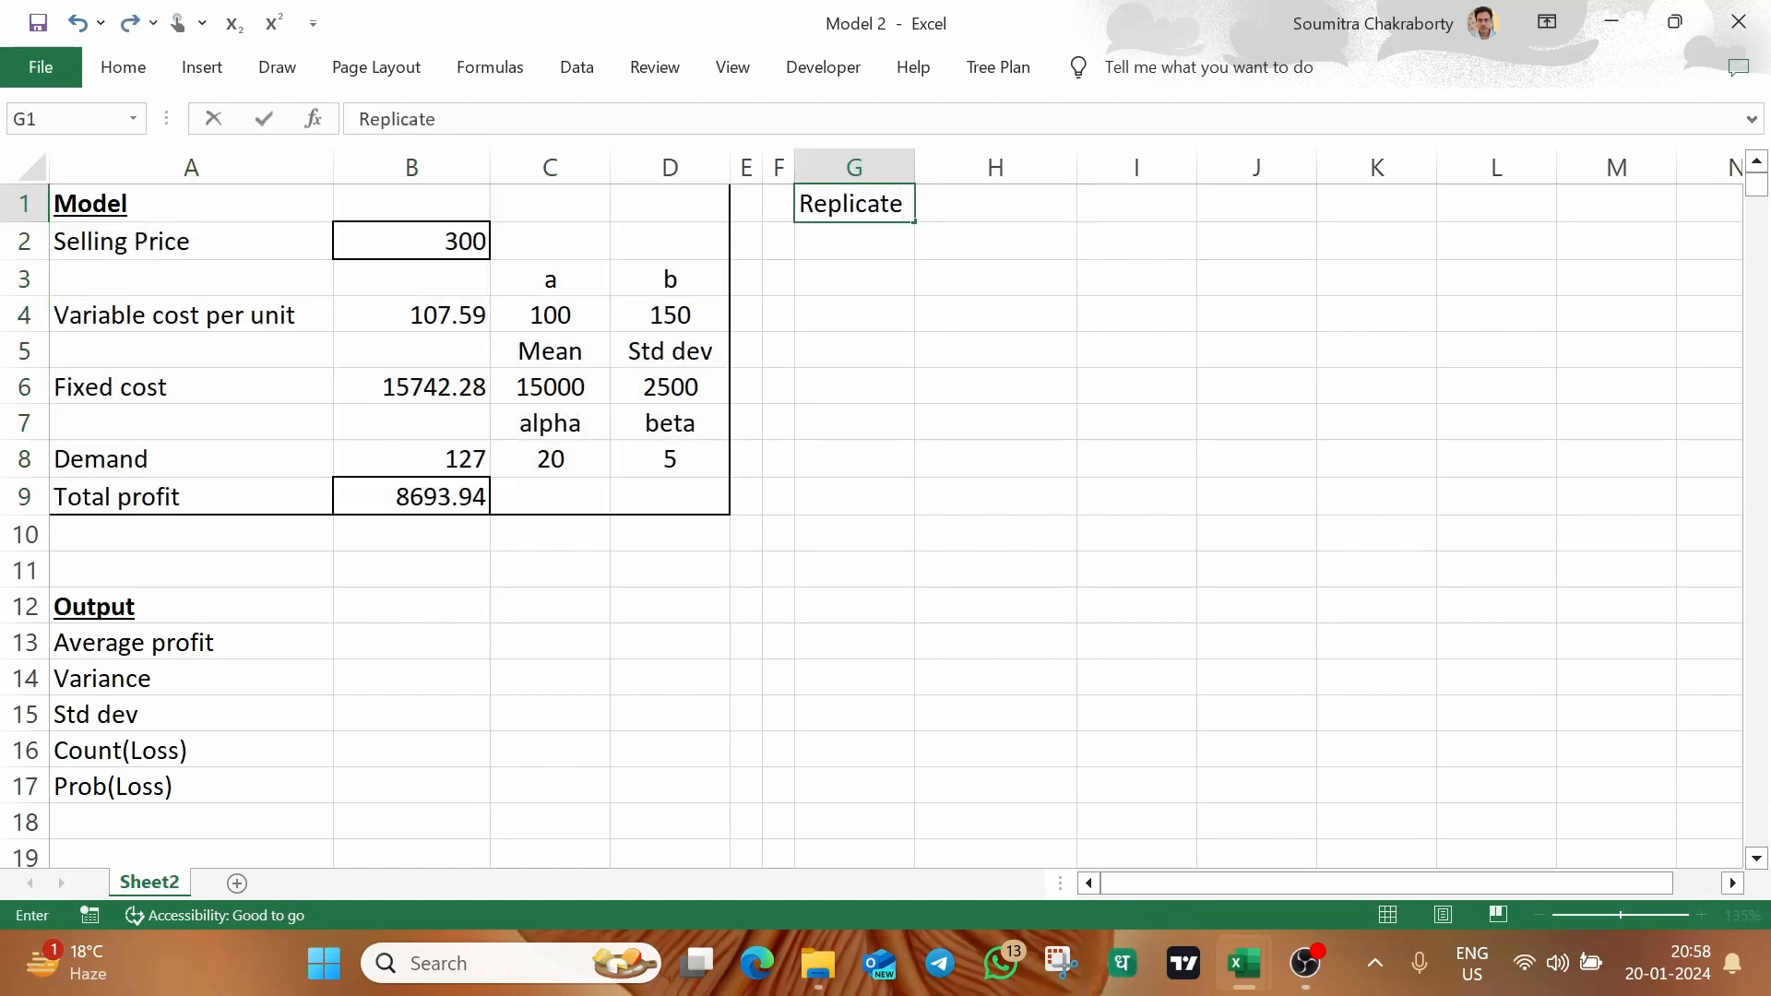
left_click(985, 208)
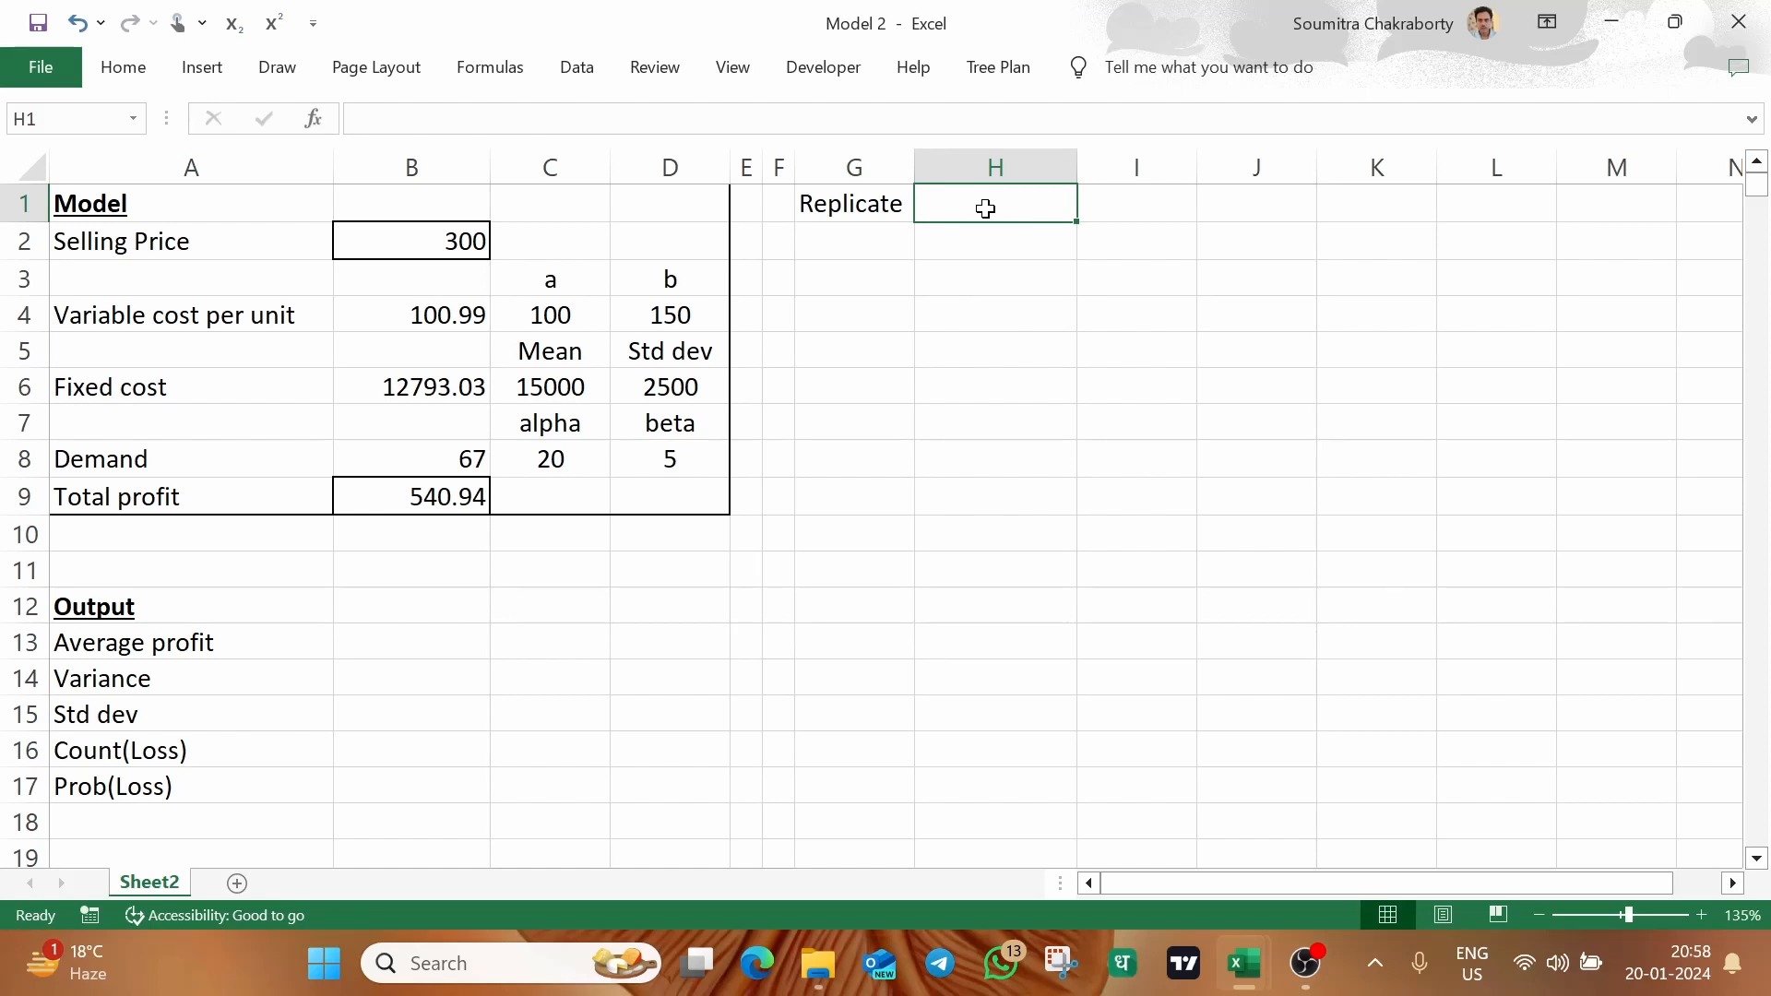
Enter #1 in G2 and fill the series down to #1000 in G1001
left_click(872, 243)
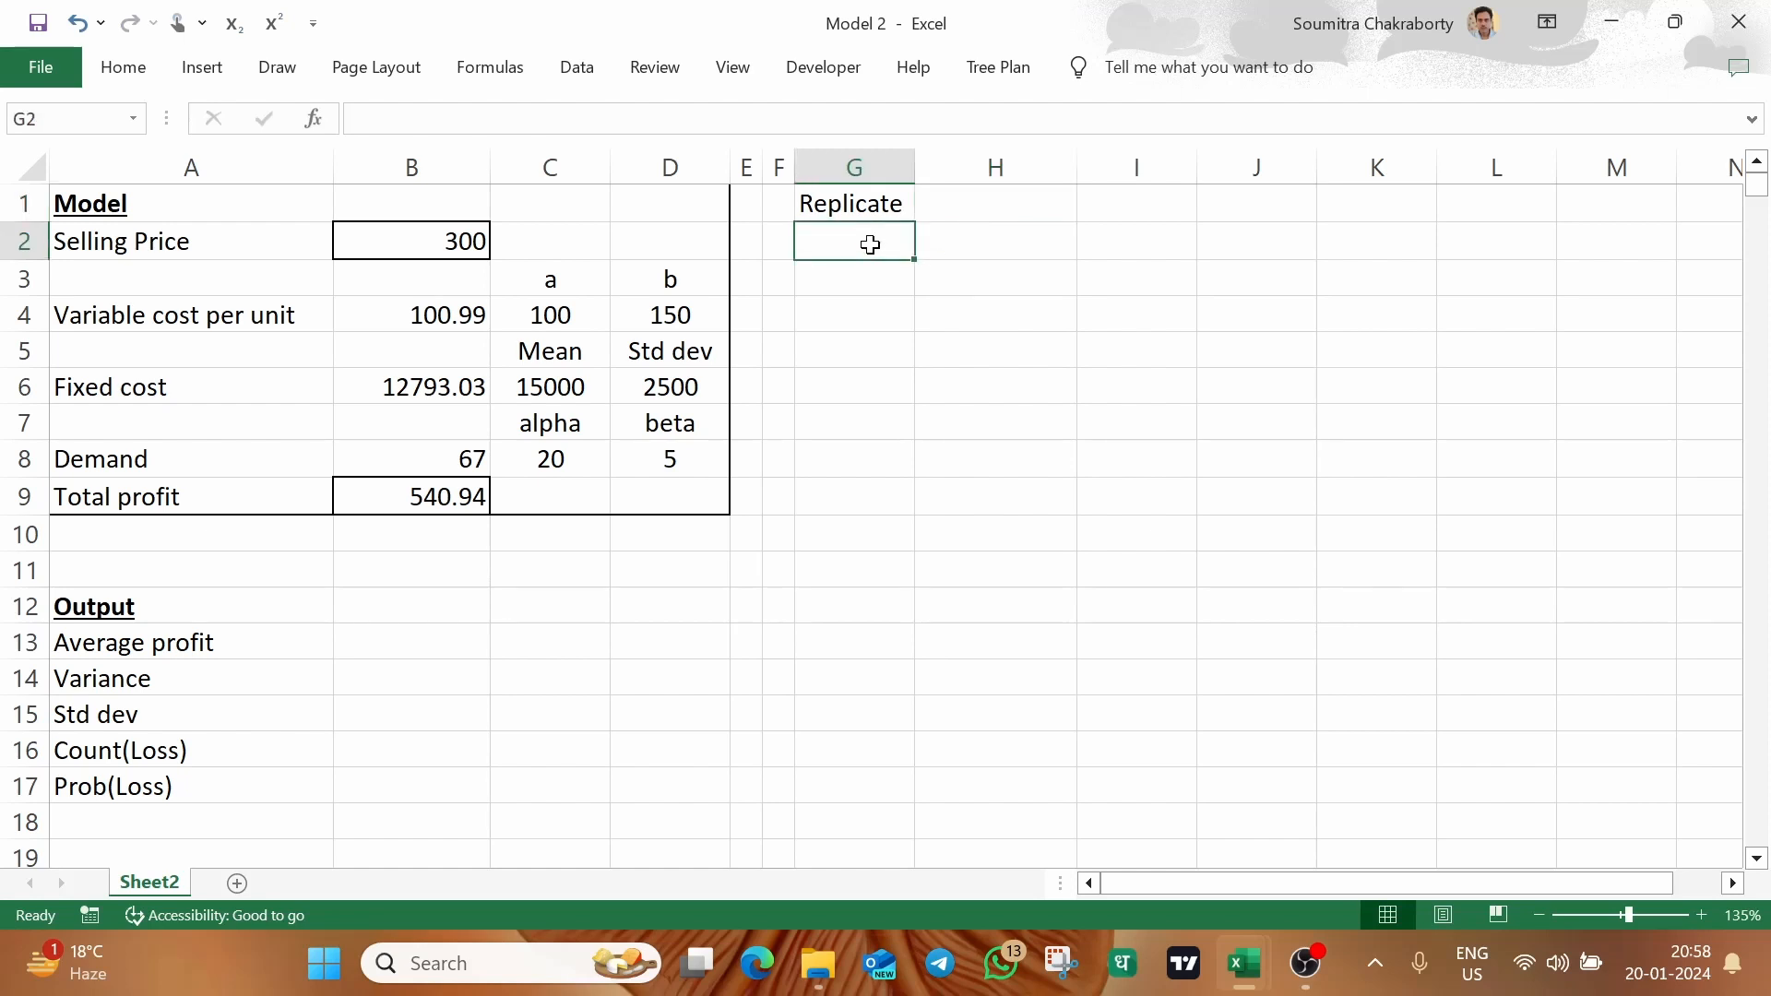
type("#1")
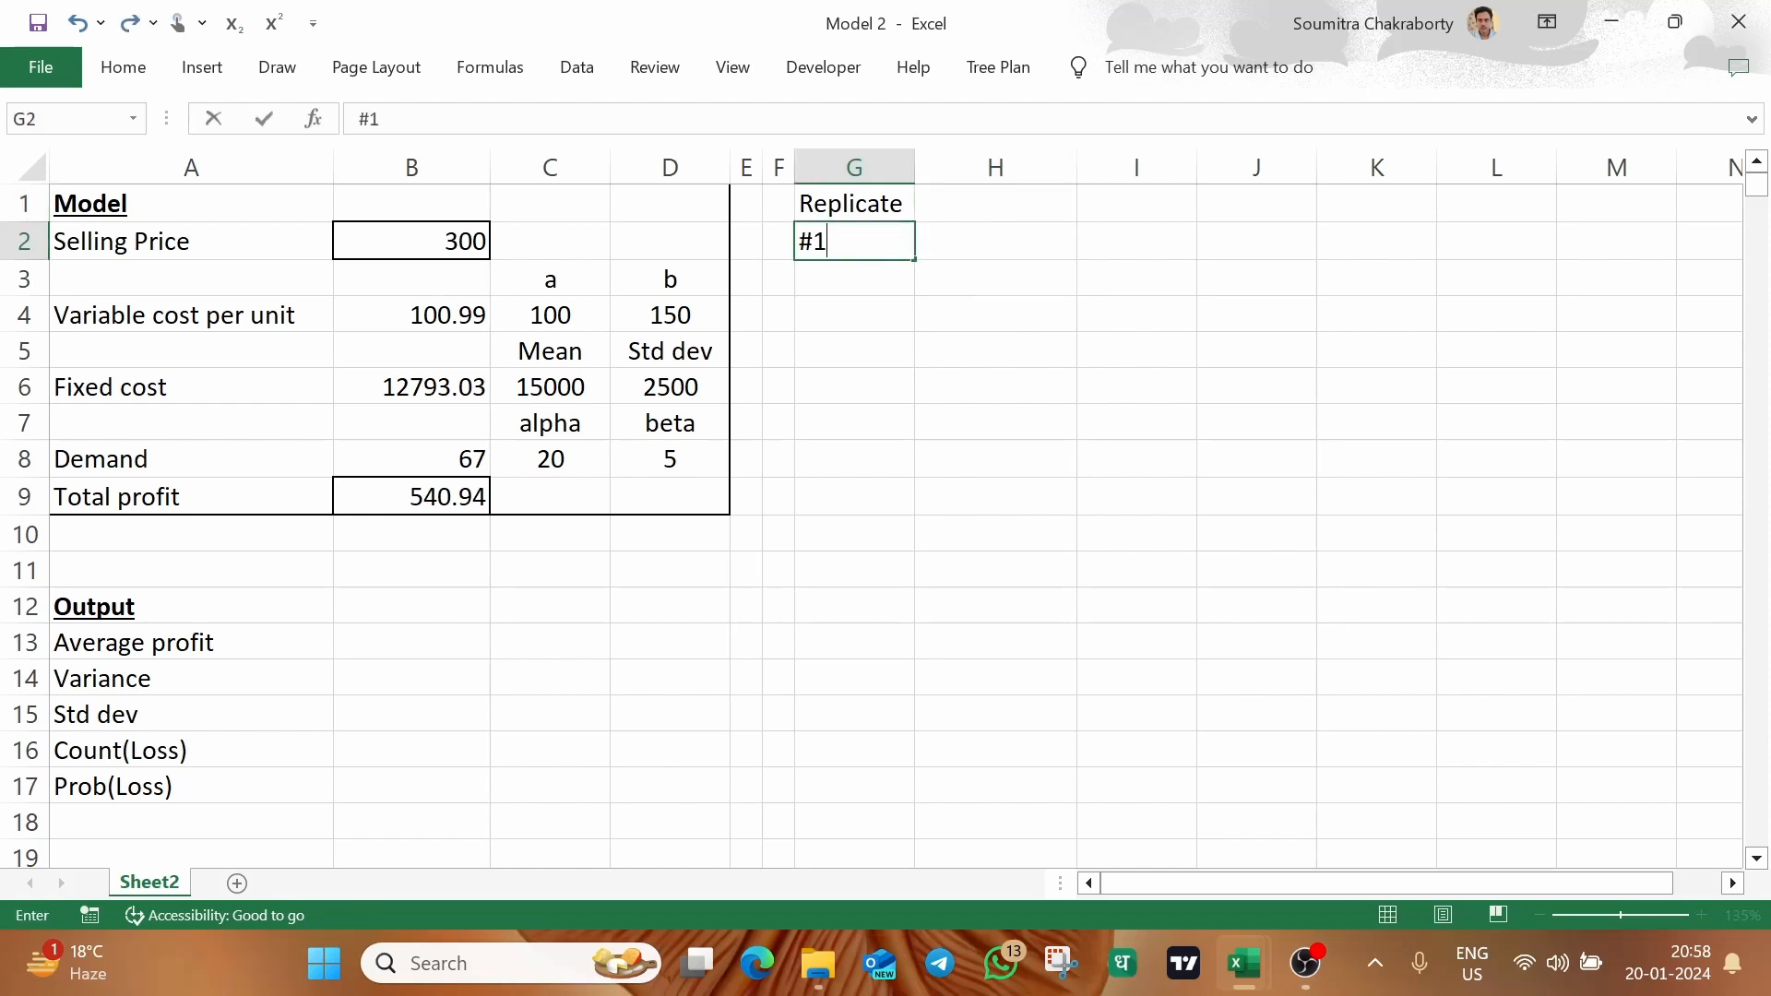
key("Return")
left_click(871, 243)
mouse_move(914, 260)
left_mouse_down()
mouse_move(933, 747)
mouse_move(991, 991)
mouse_move(940, 991)
mouse_move(932, 922)
mouse_move(923, 963)
mouse_move(917, 830)
left_mouse_up()
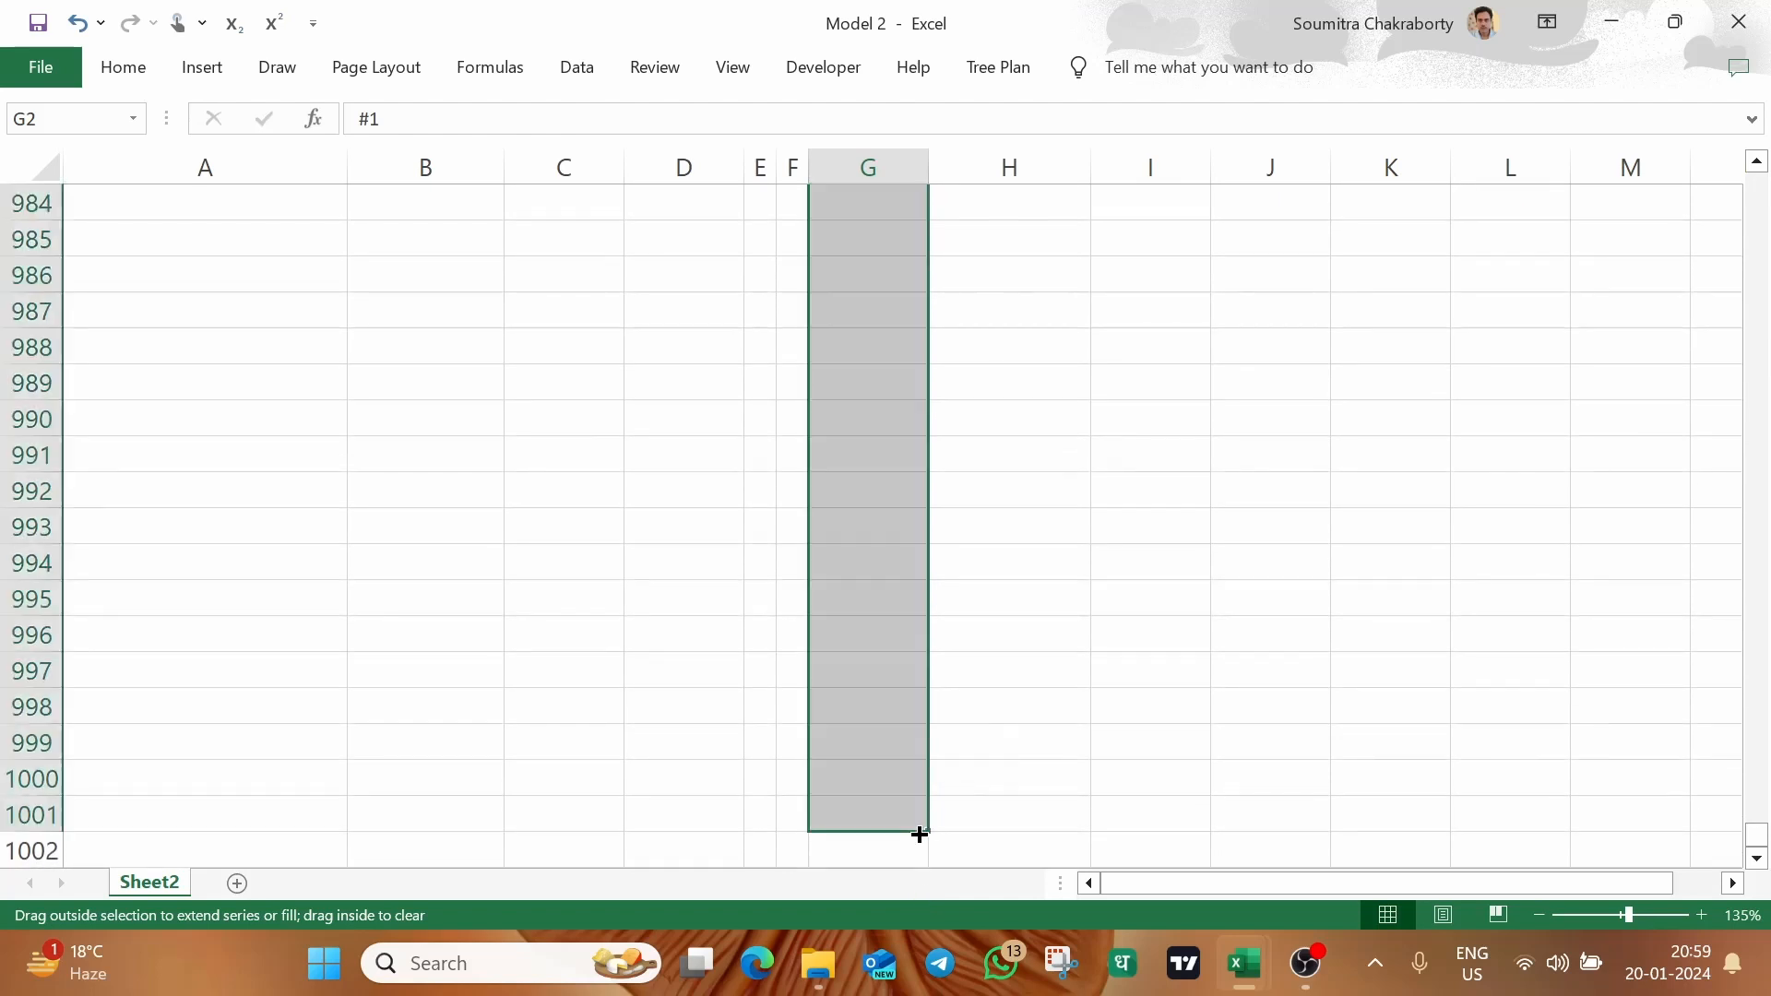
left_click_drag(1753, 835, 1762, 177)
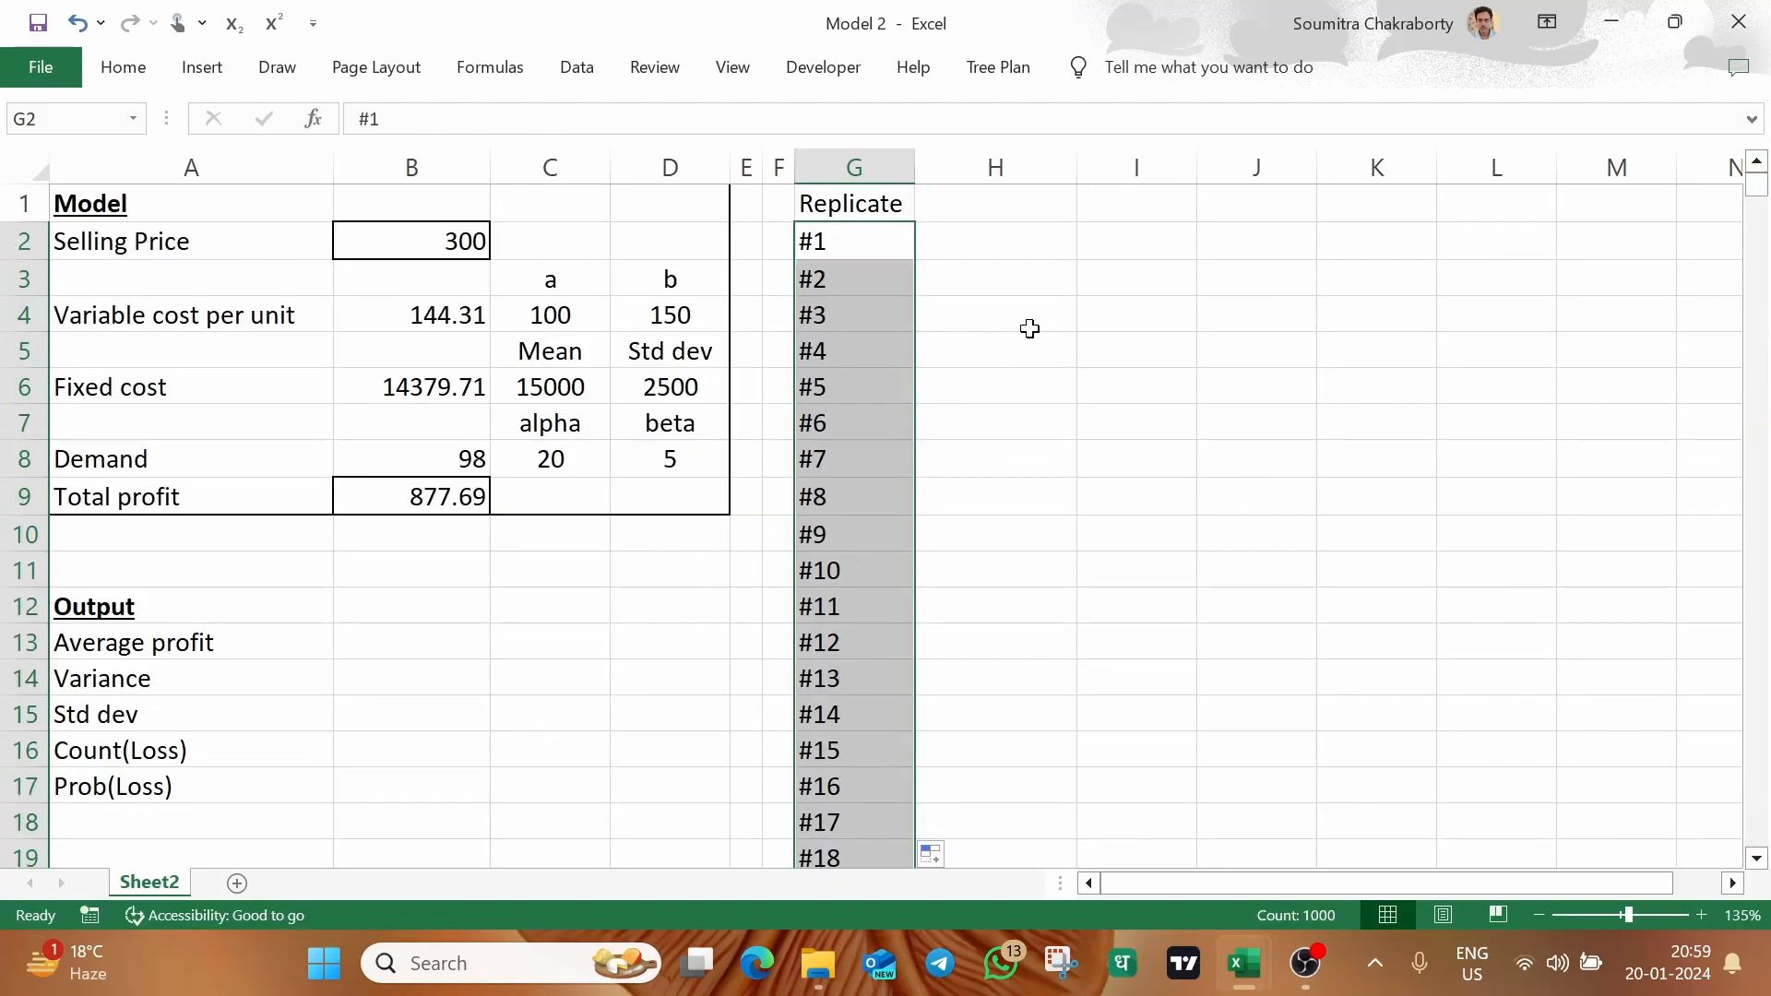
Change the header in G1 to Replication and widen column G to fit it
left_click(1009, 190)
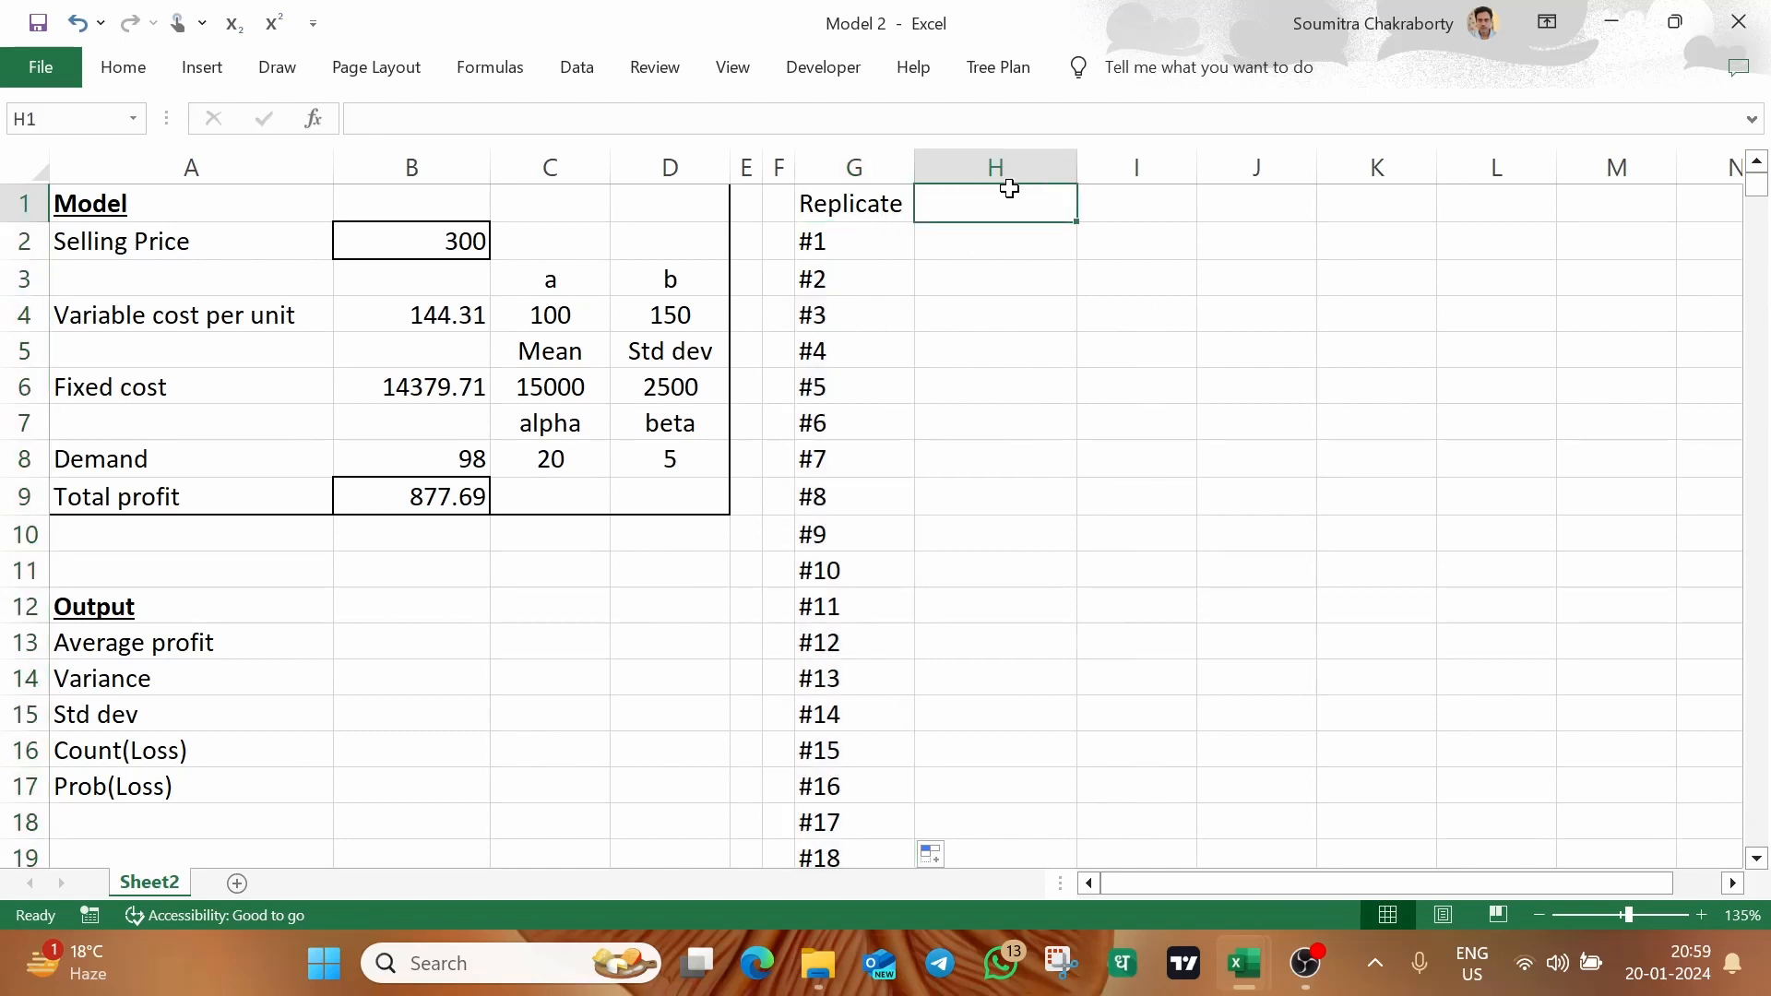
left_click(882, 208)
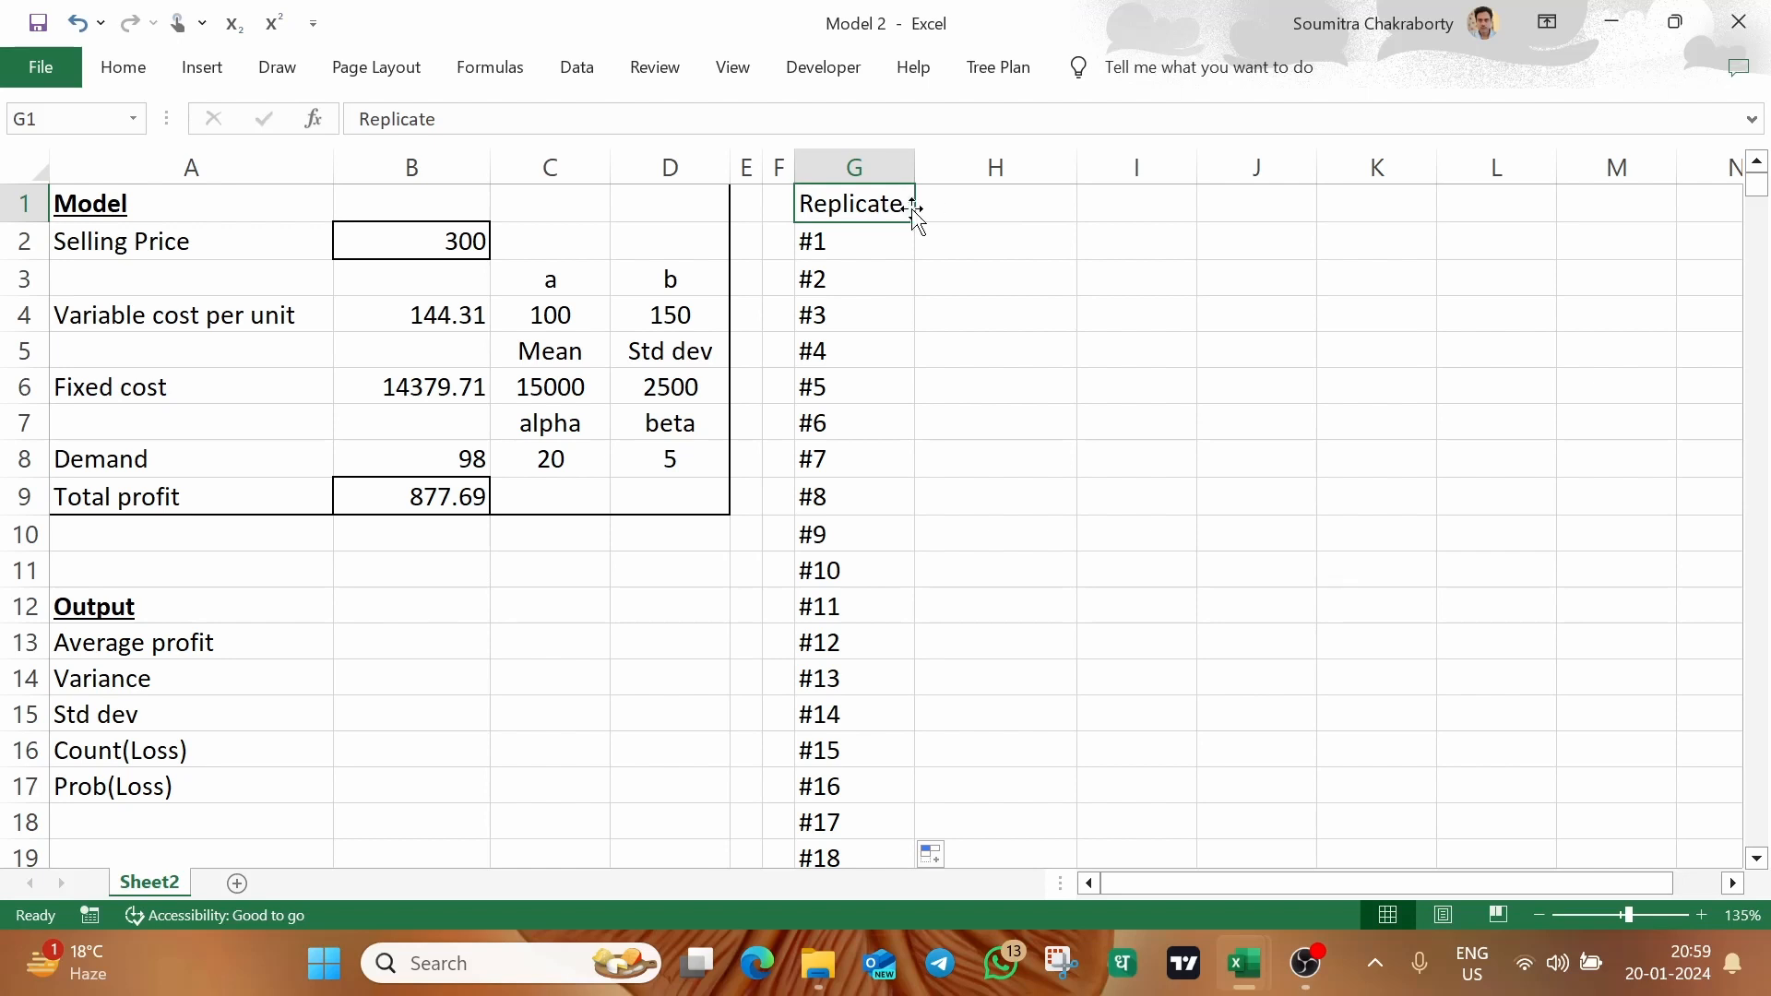
double_click(904, 204)
key("BackSpace")
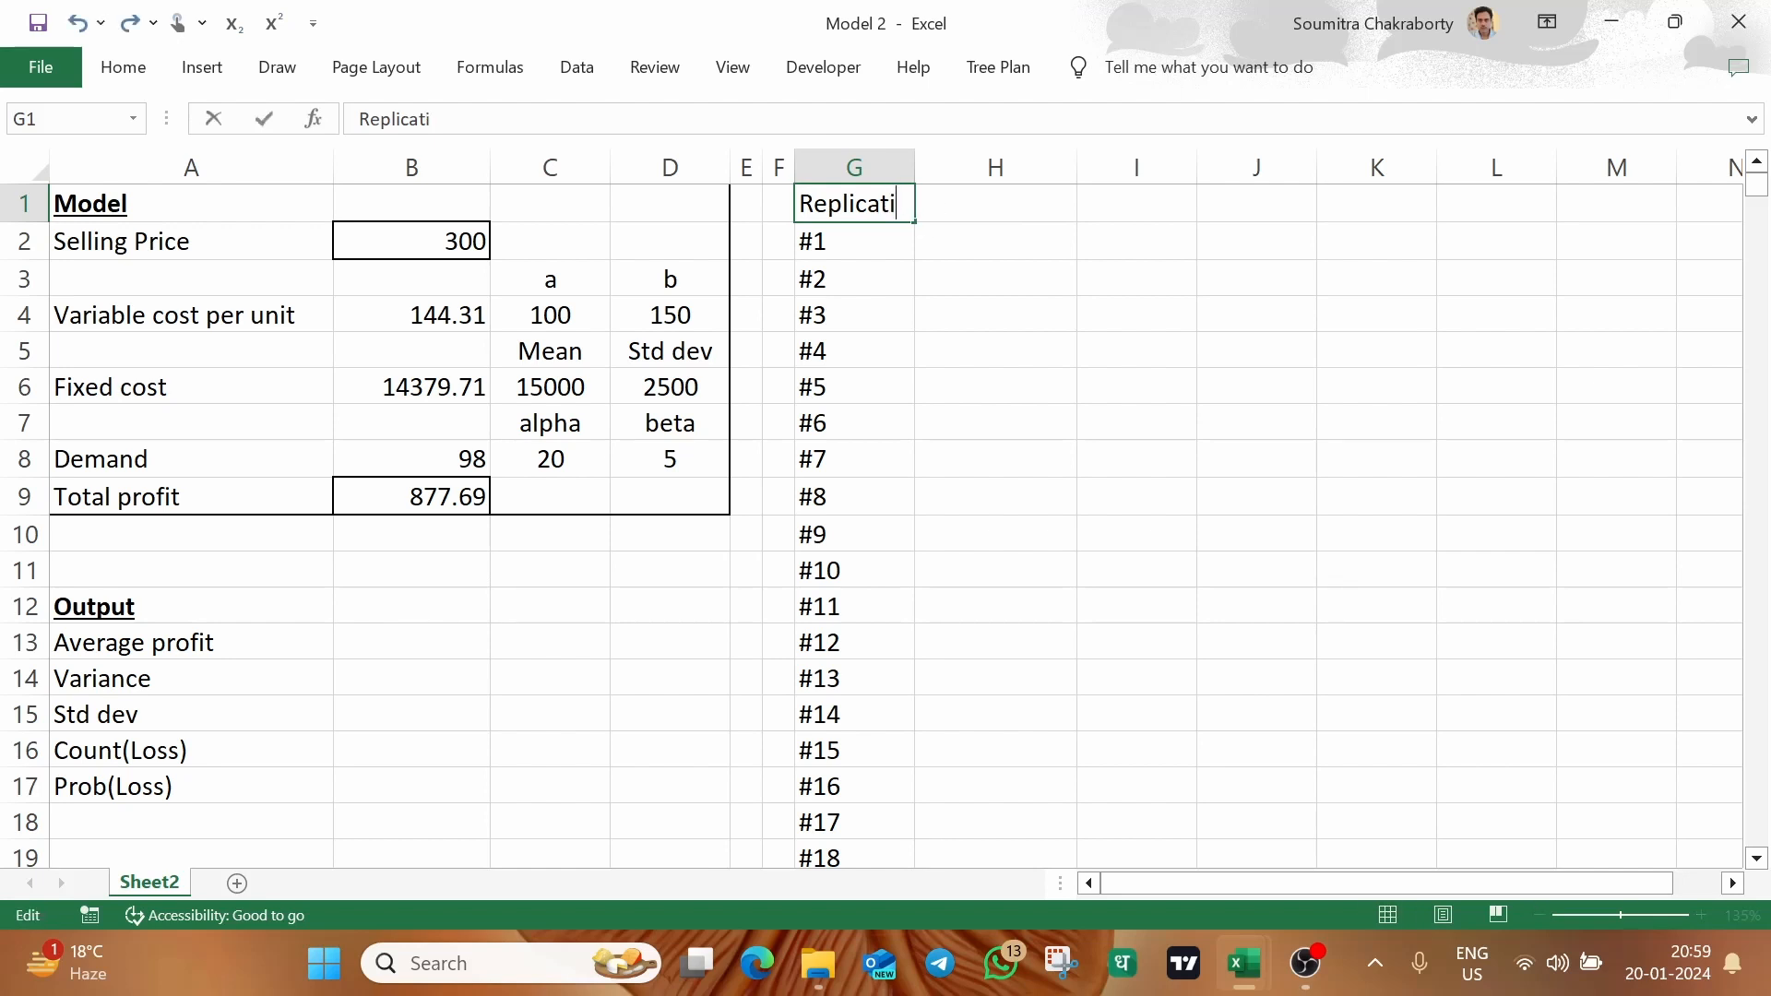
type("ion")
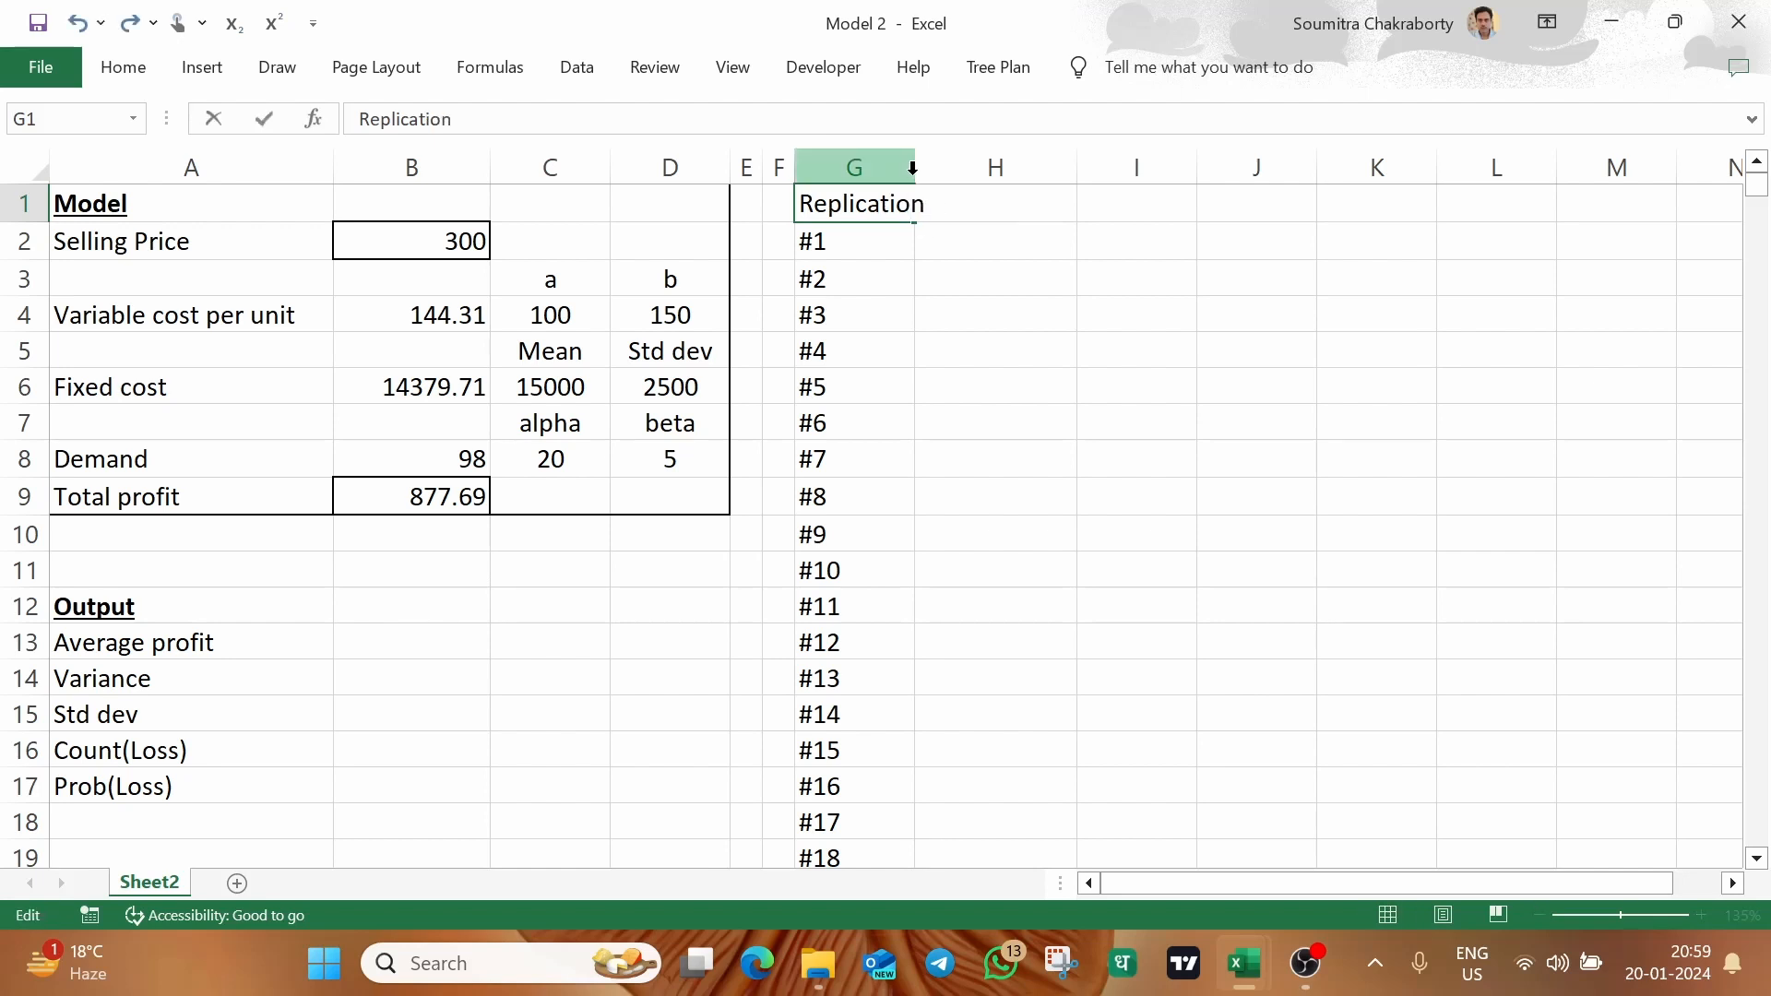
left_click(1134, 251)
left_click_drag(916, 168, 956, 171)
Link H1 to the total profit cell with the formula =B9
left_click(1031, 200)
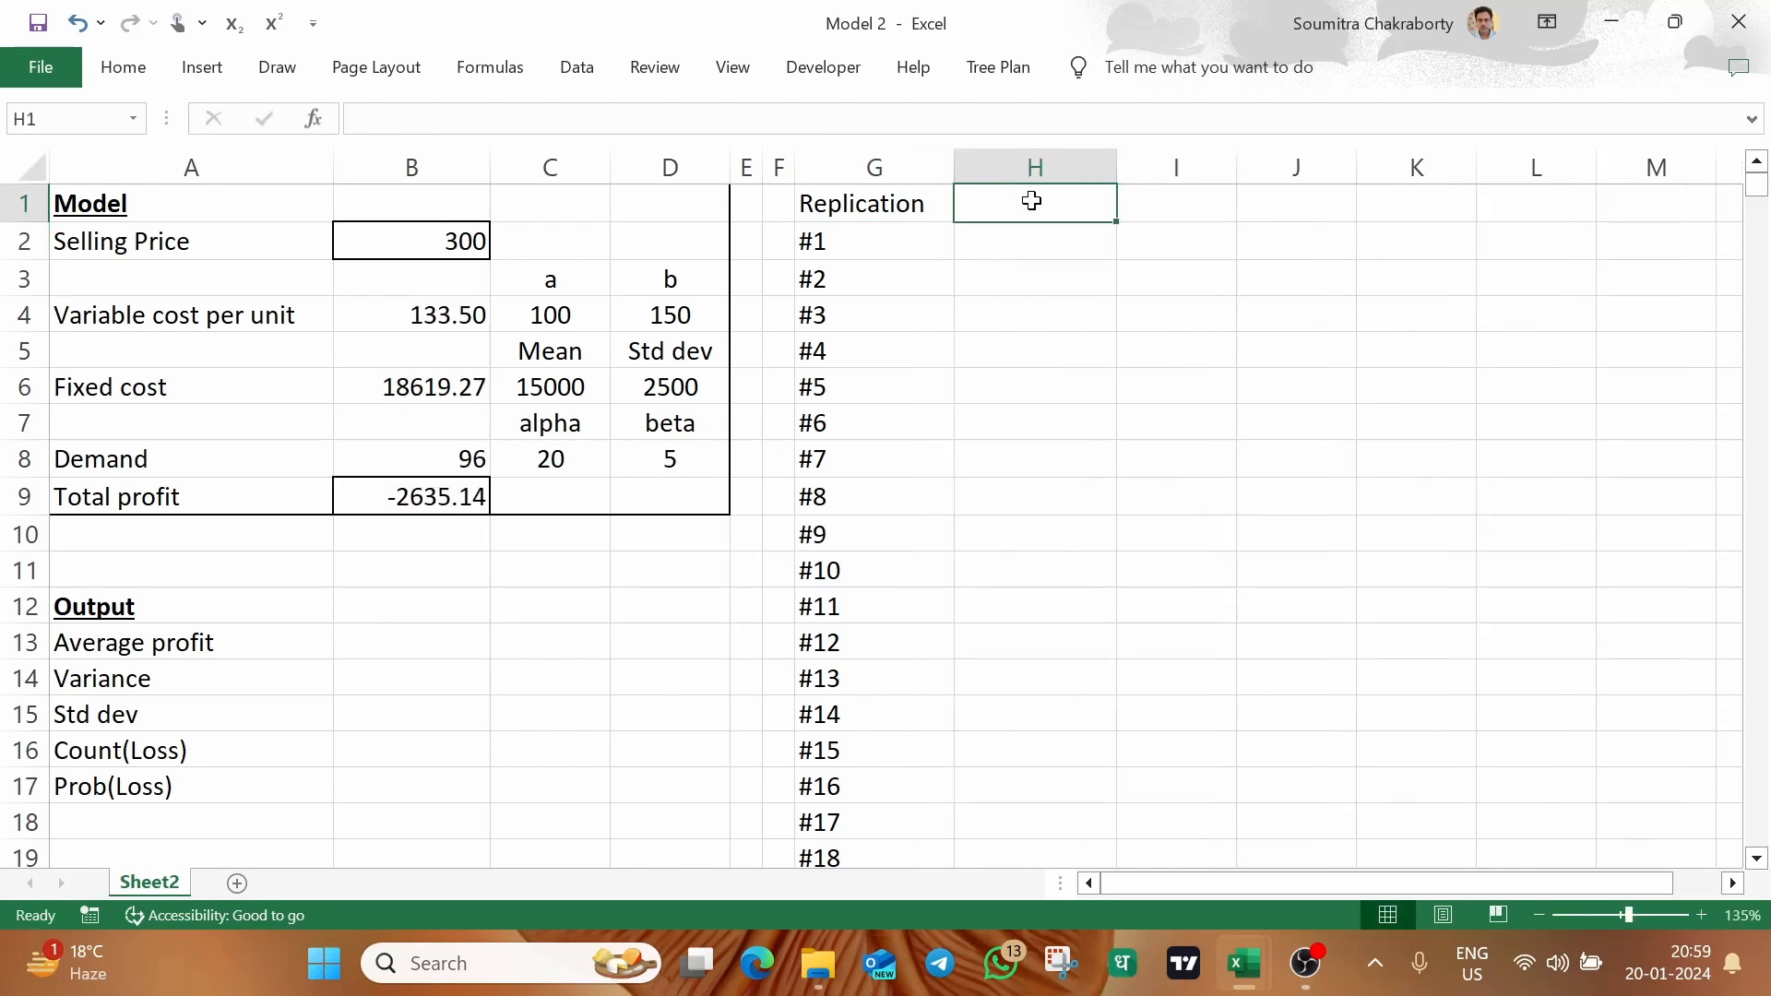
type("=")
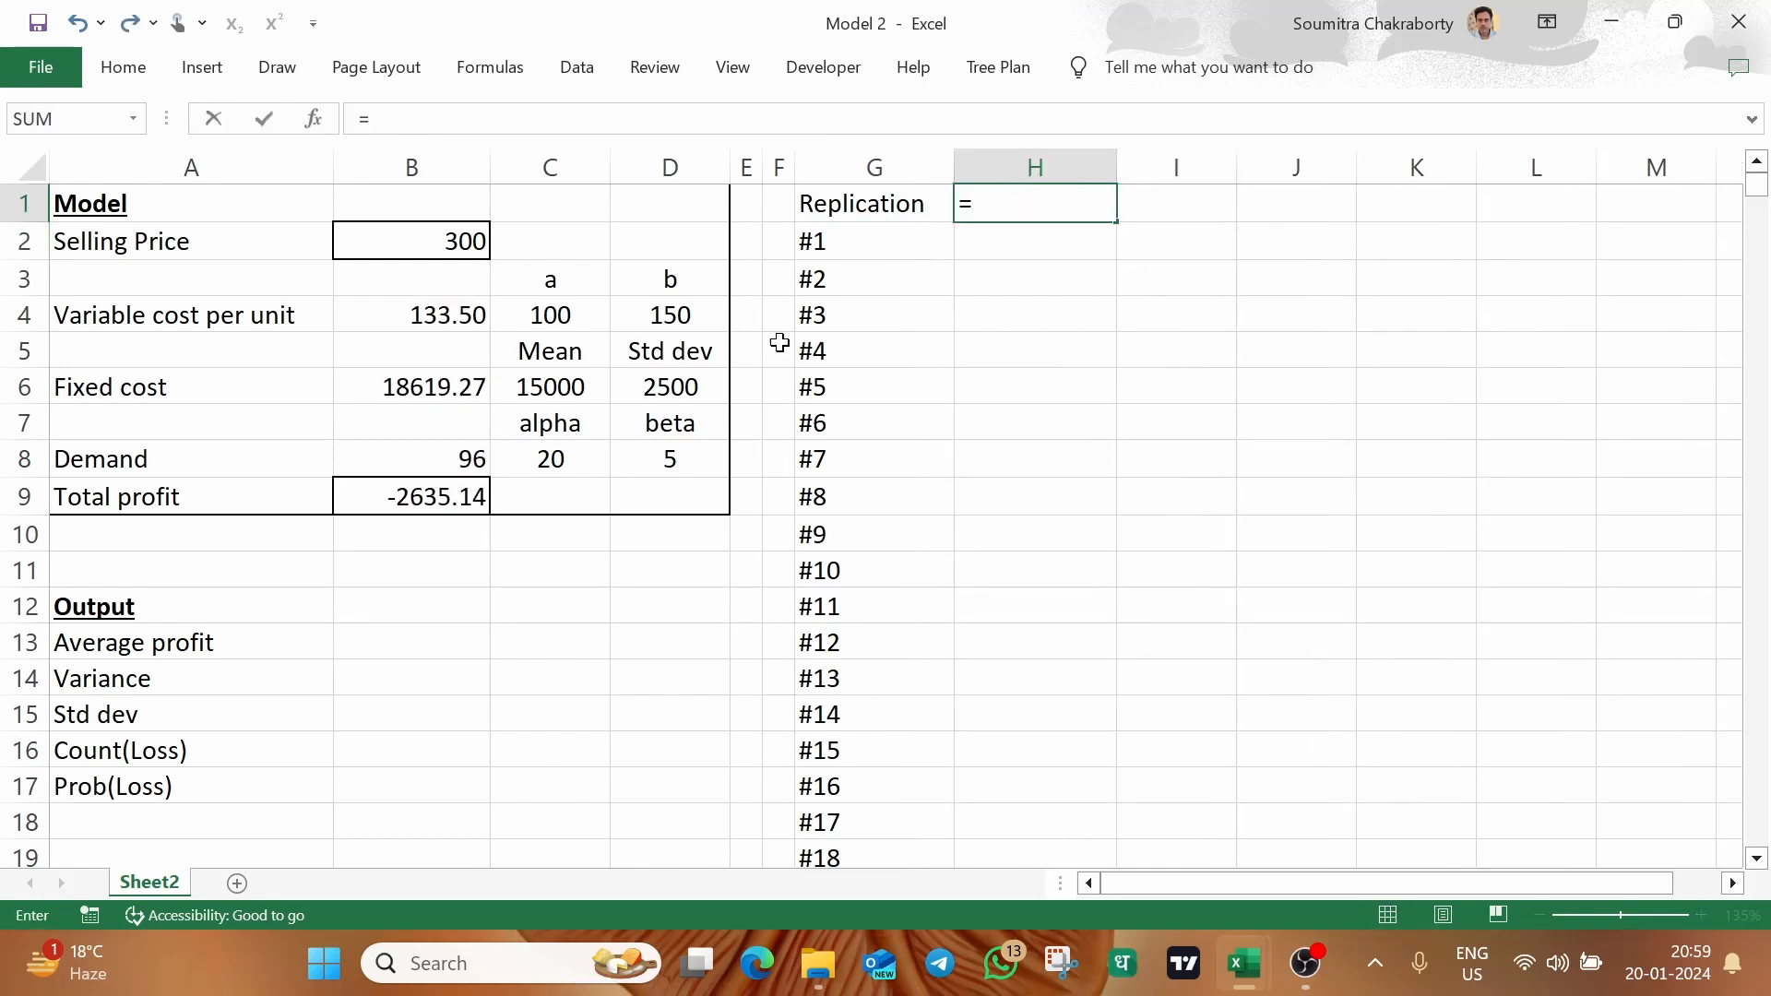
left_click(452, 501)
key("Return")
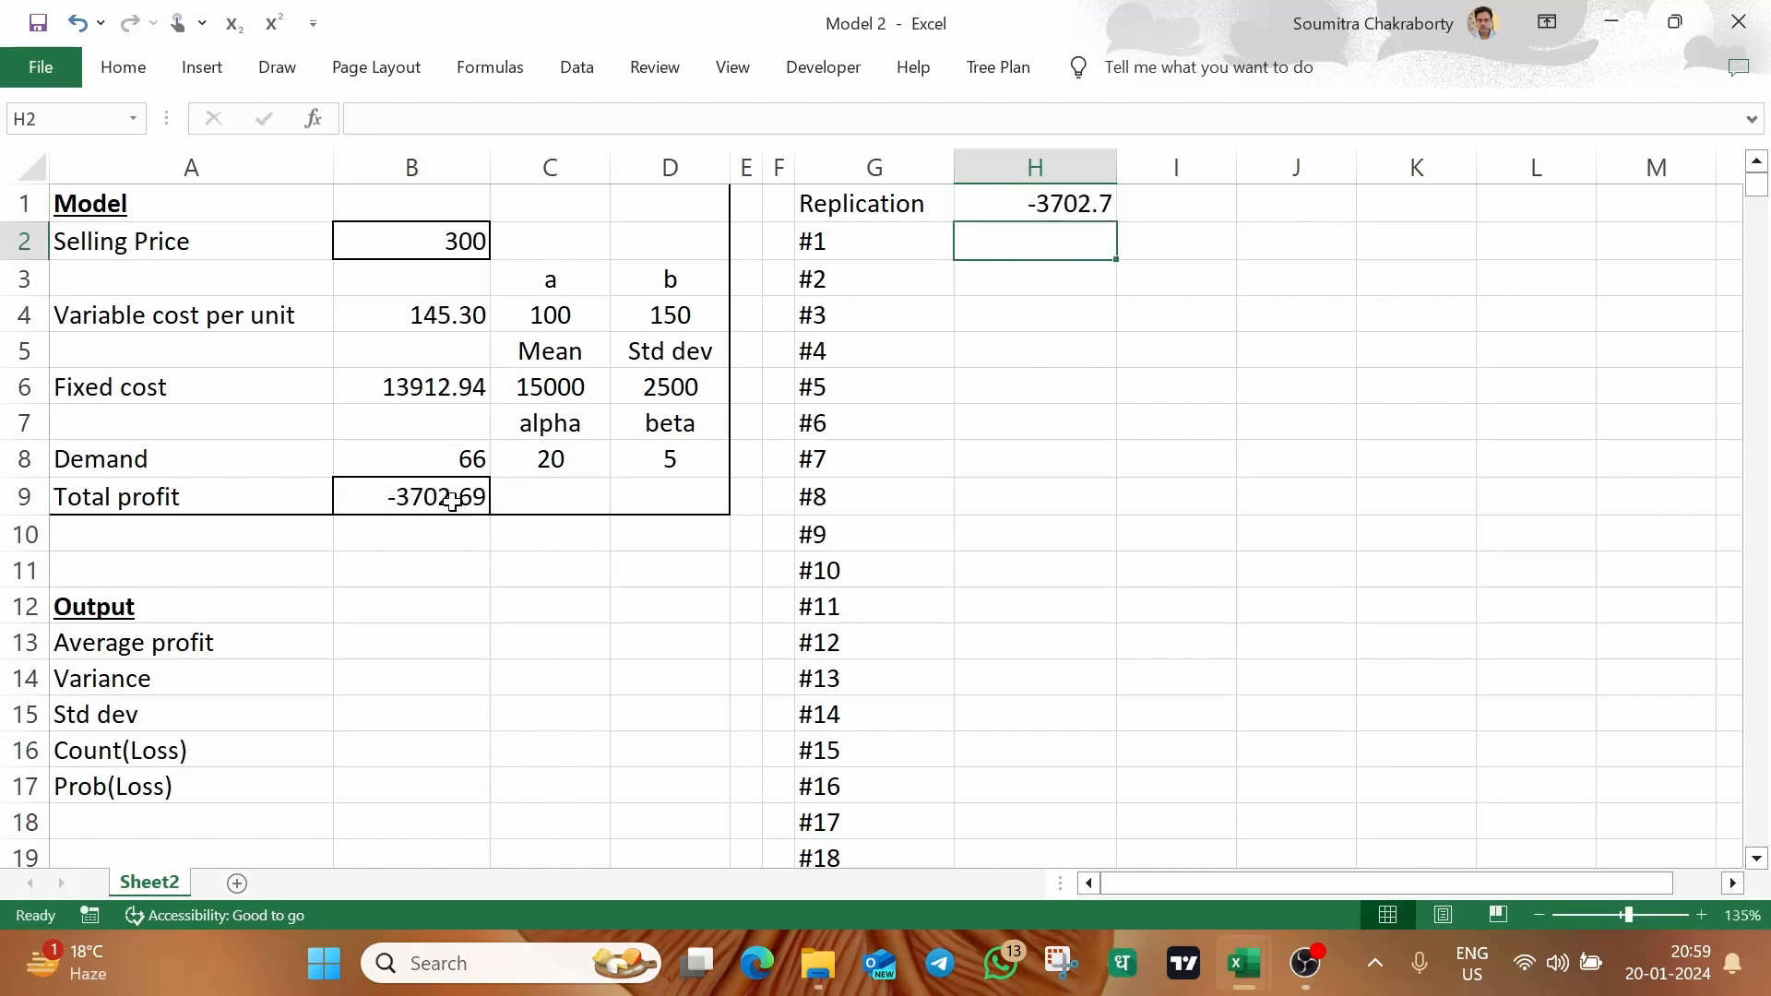
Create a What-If data table over G1:H1001, using the blank cell F1 as the column input cell and no row input cell
left_click_drag(905, 203, 998, 212)
key("ctrl+shift+Down")
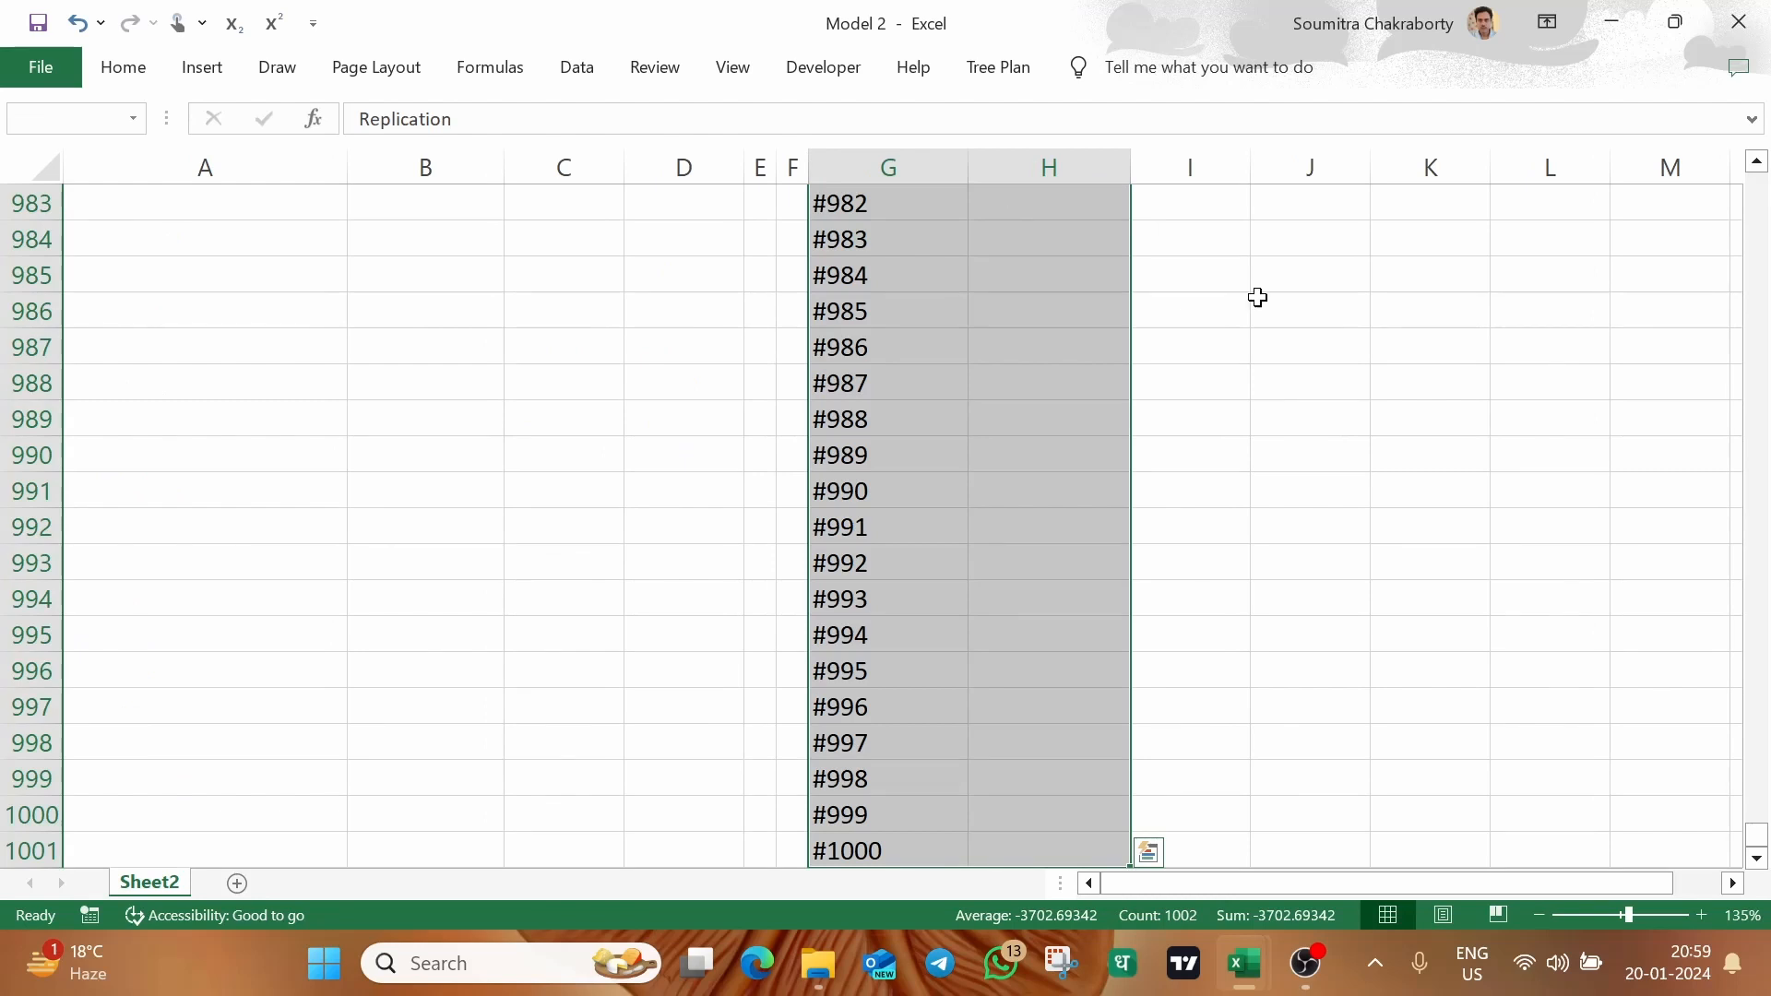
left_click_drag(1757, 835, 1757, 183)
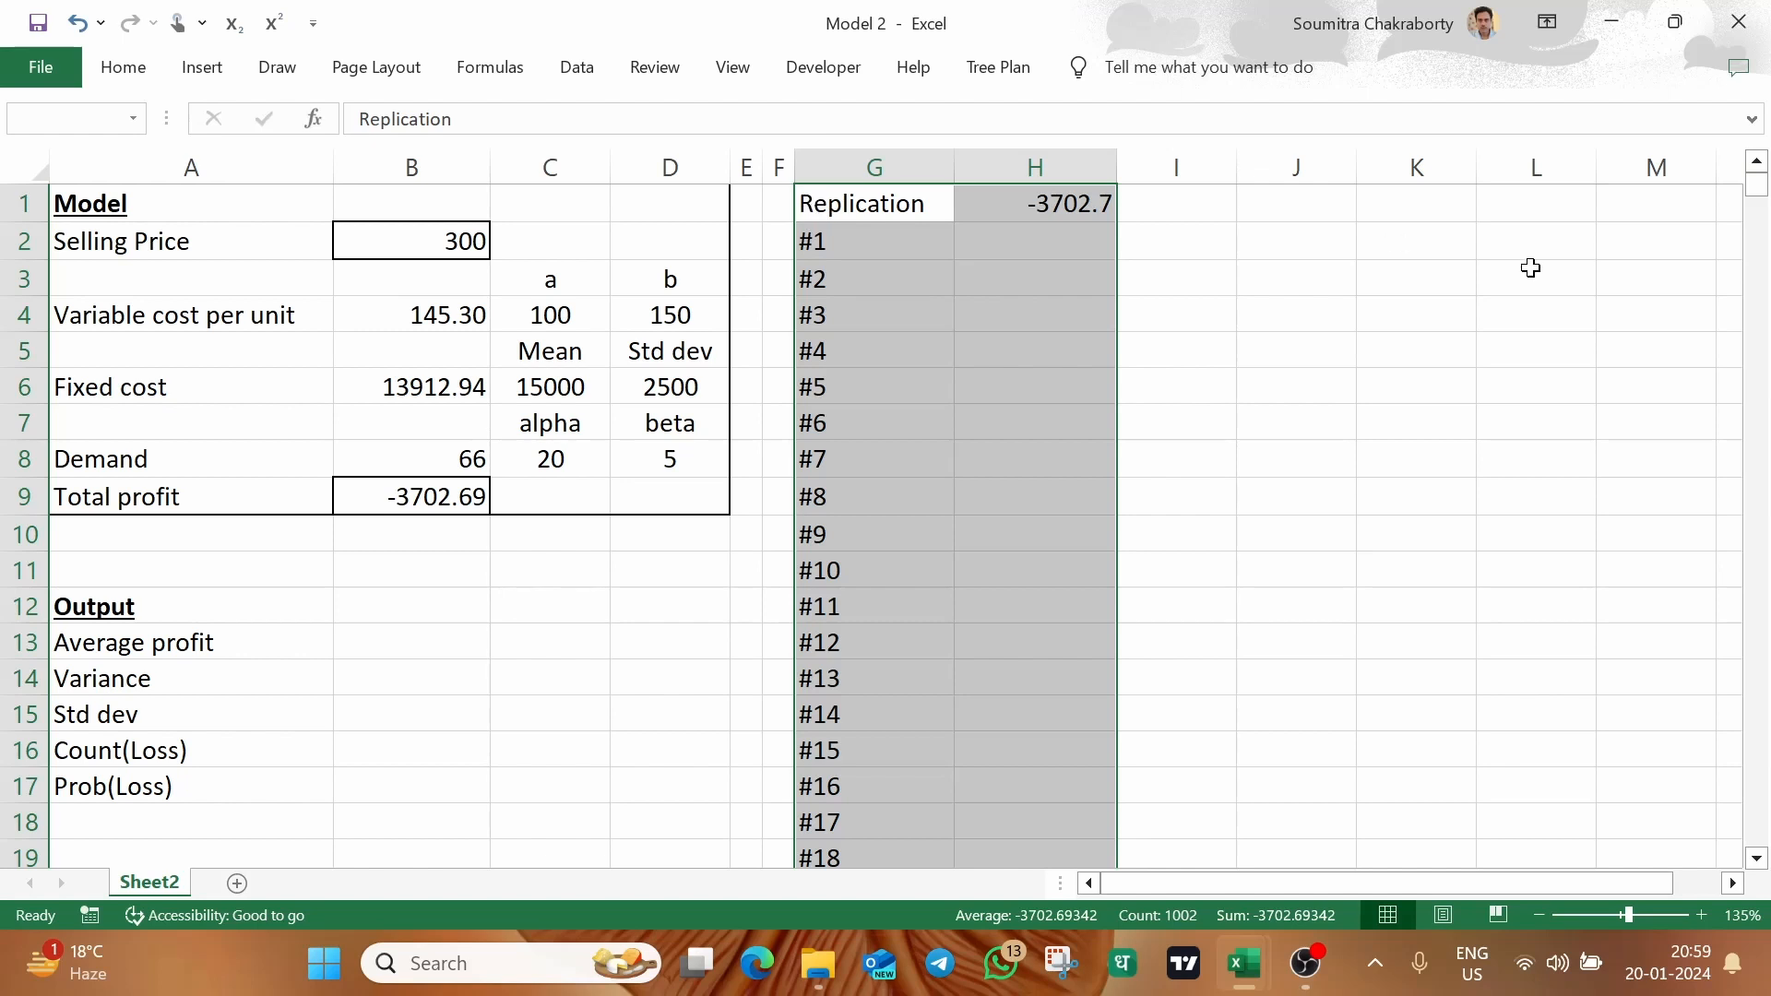
left_click_drag(1757, 189, 1760, 860)
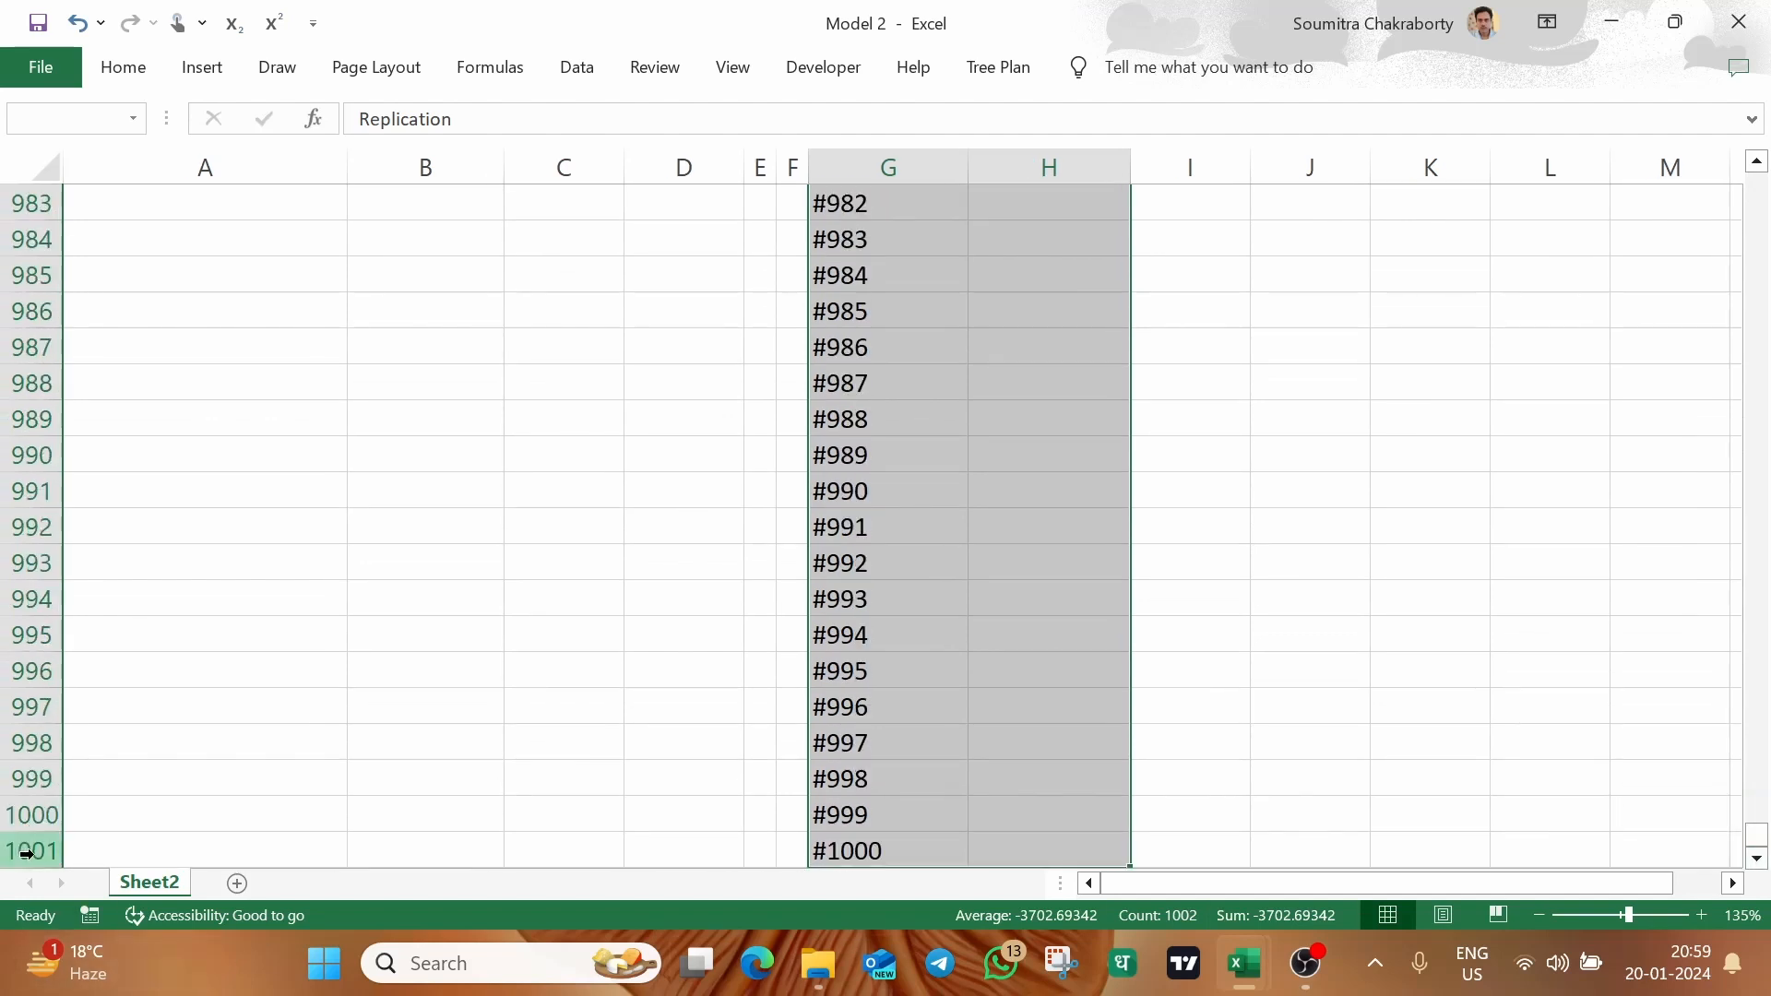
left_click_drag(1758, 834, 1764, 181)
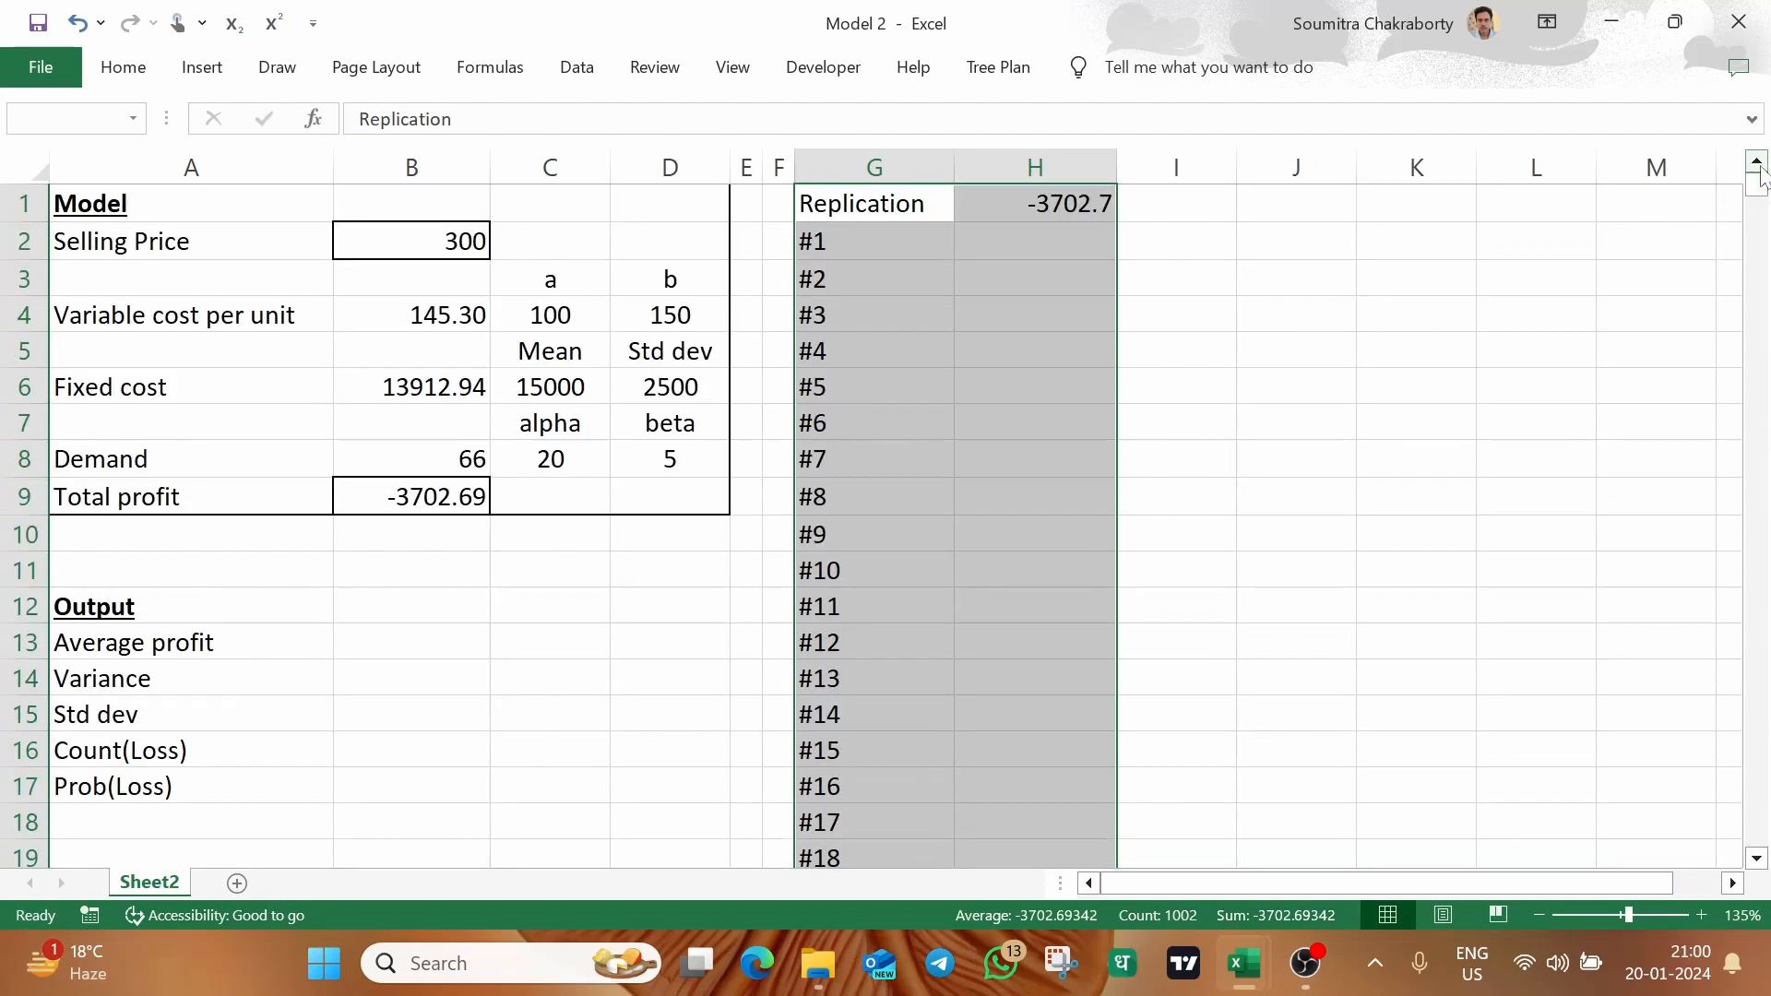
left_click(591, 81)
left_click(1270, 178)
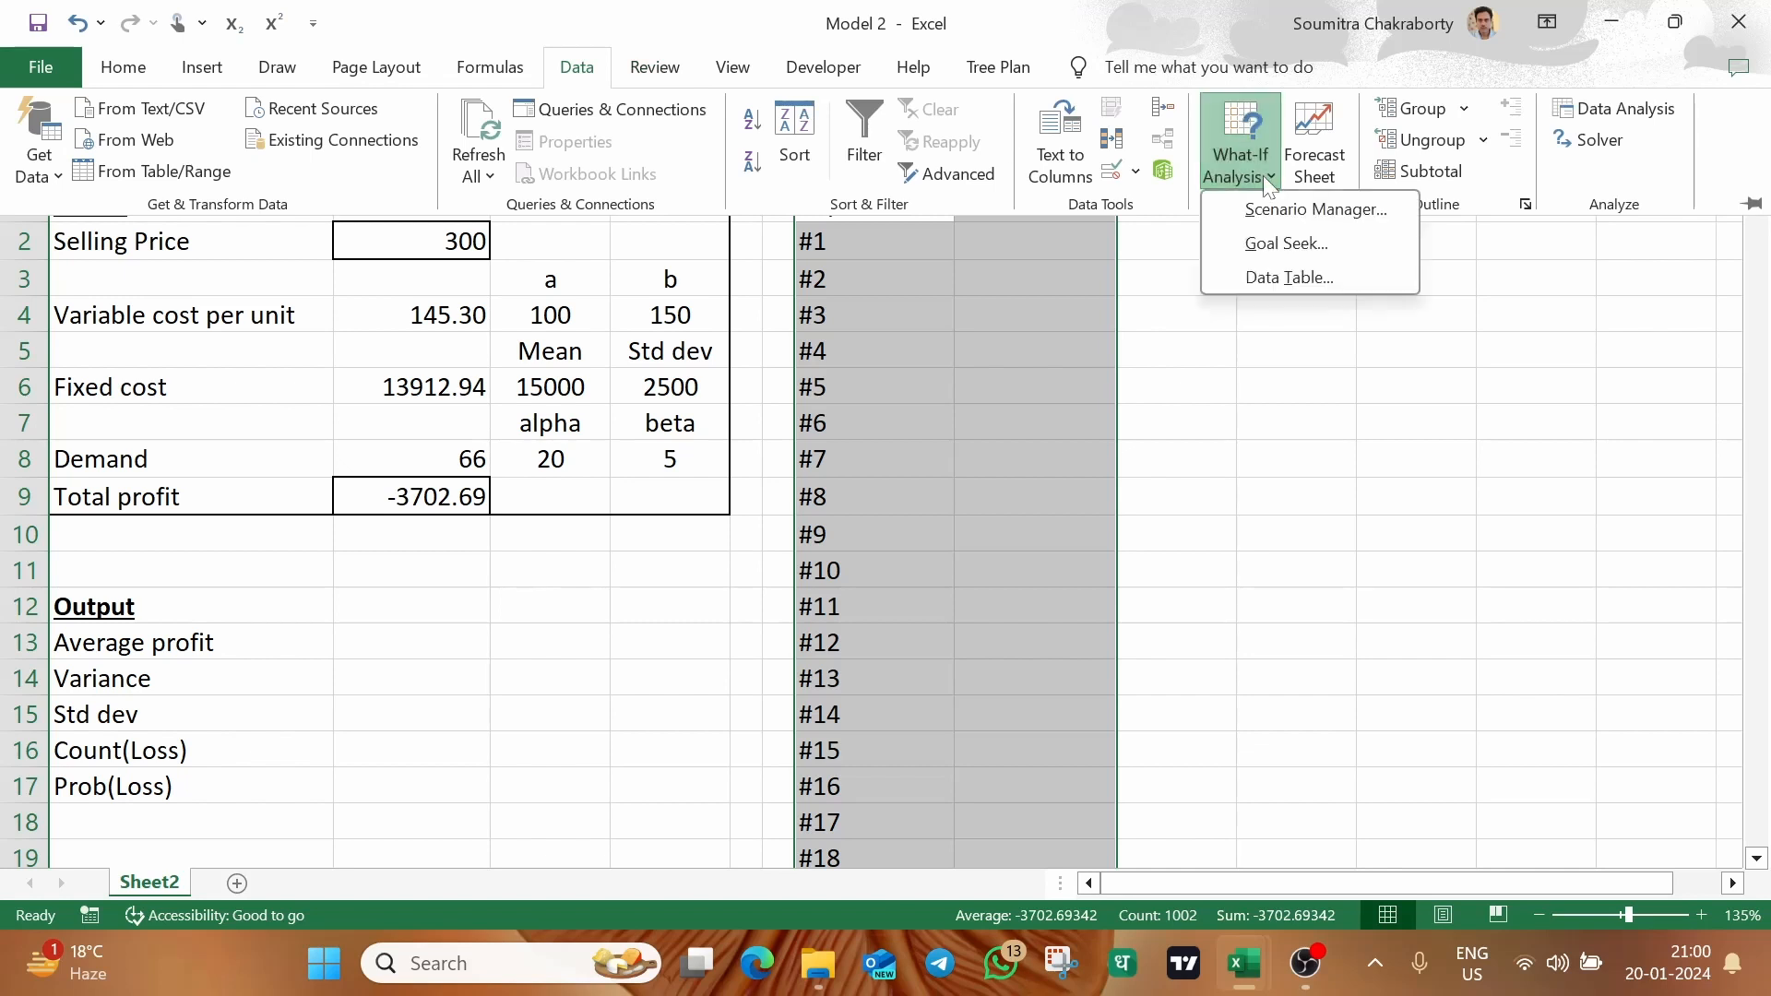
left_click(1288, 277)
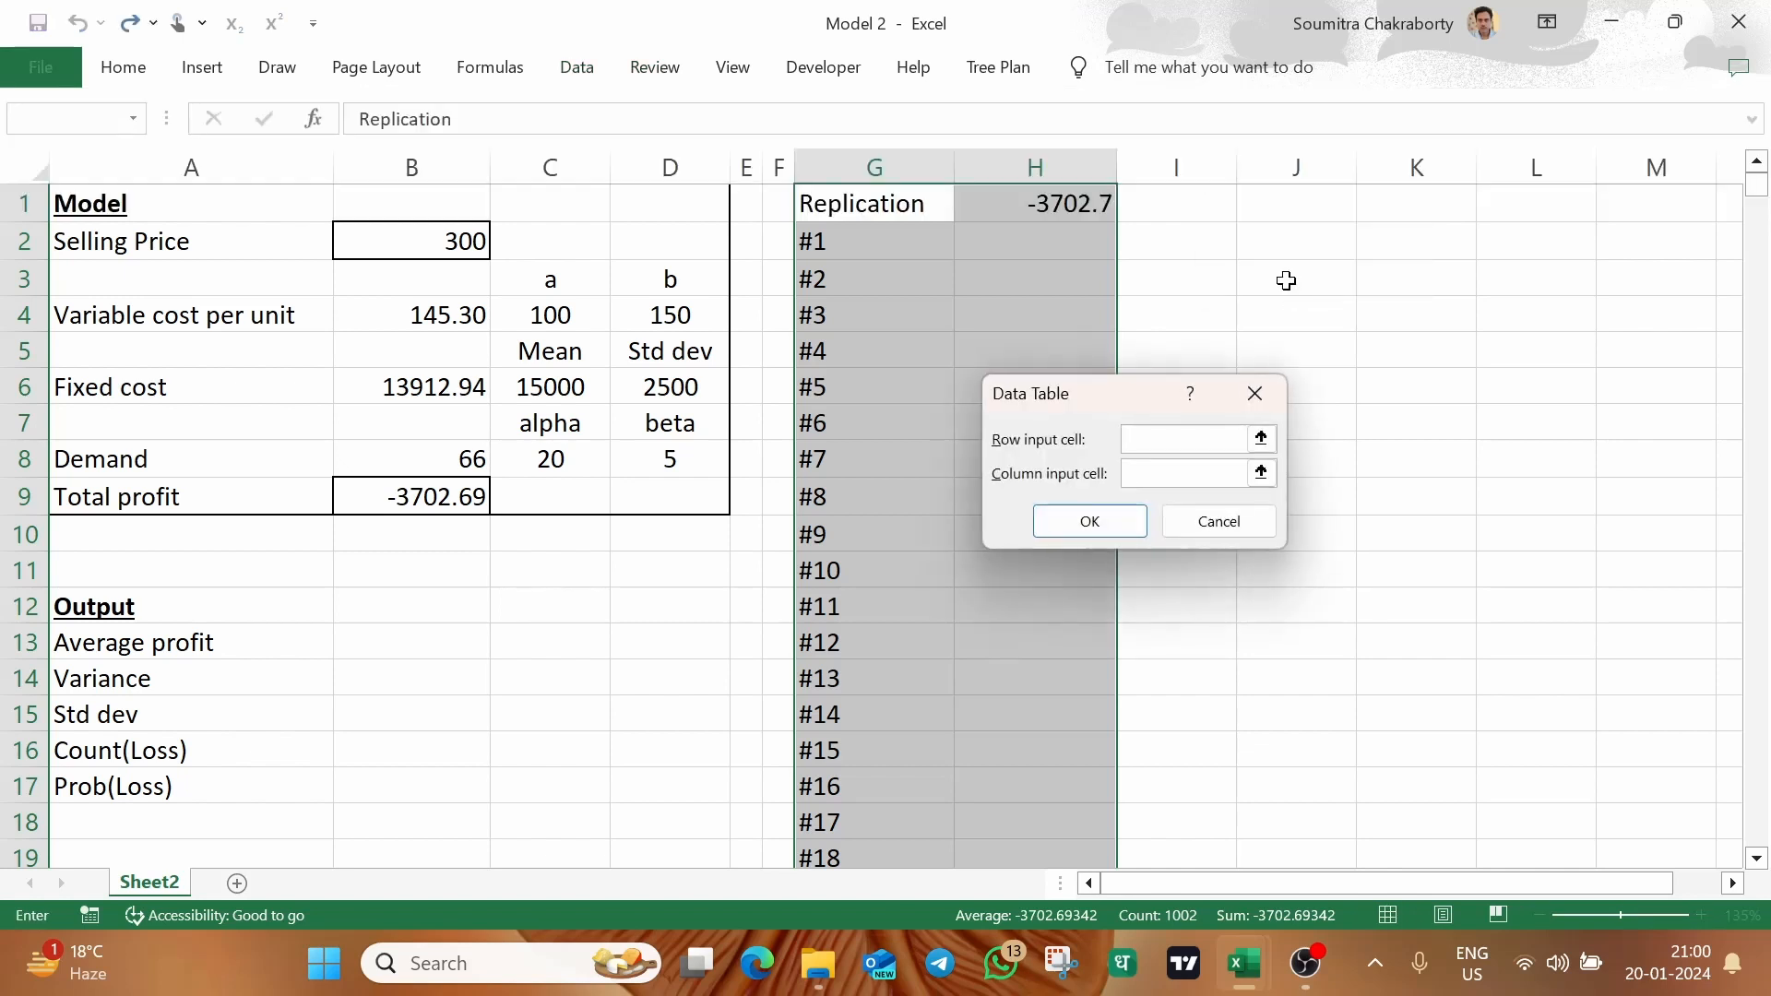
left_click_drag(1115, 382, 1258, 240)
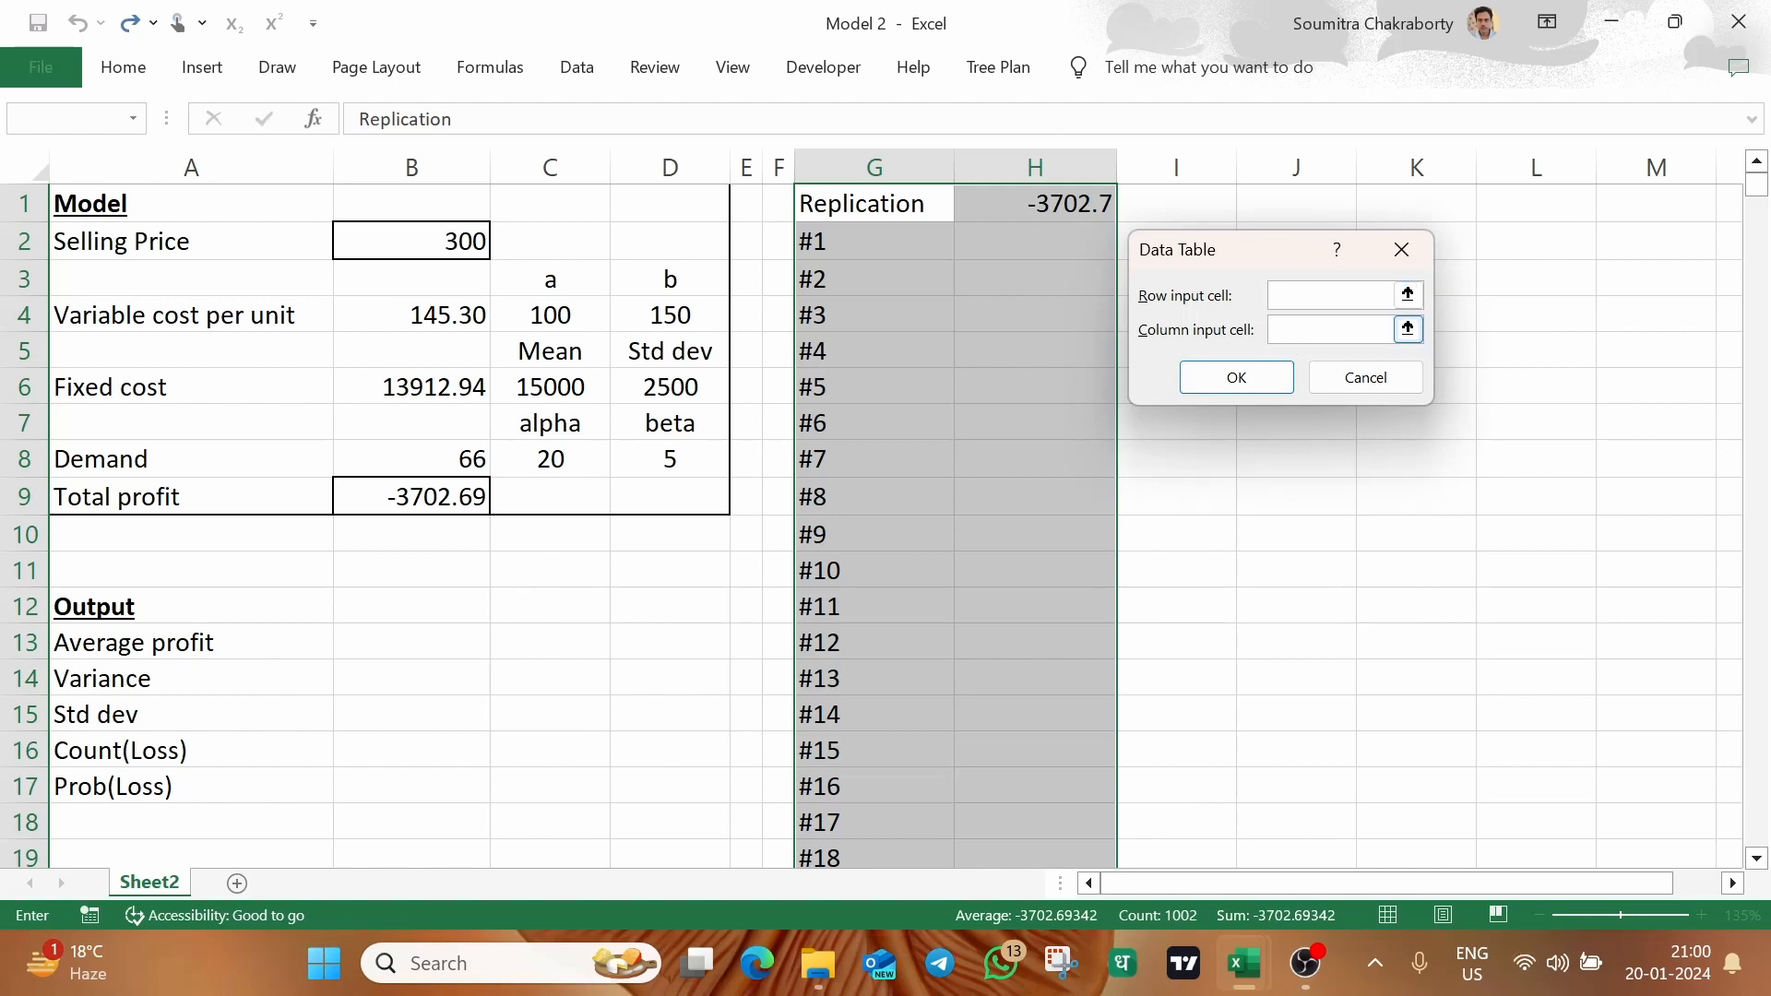
left_click(1329, 329)
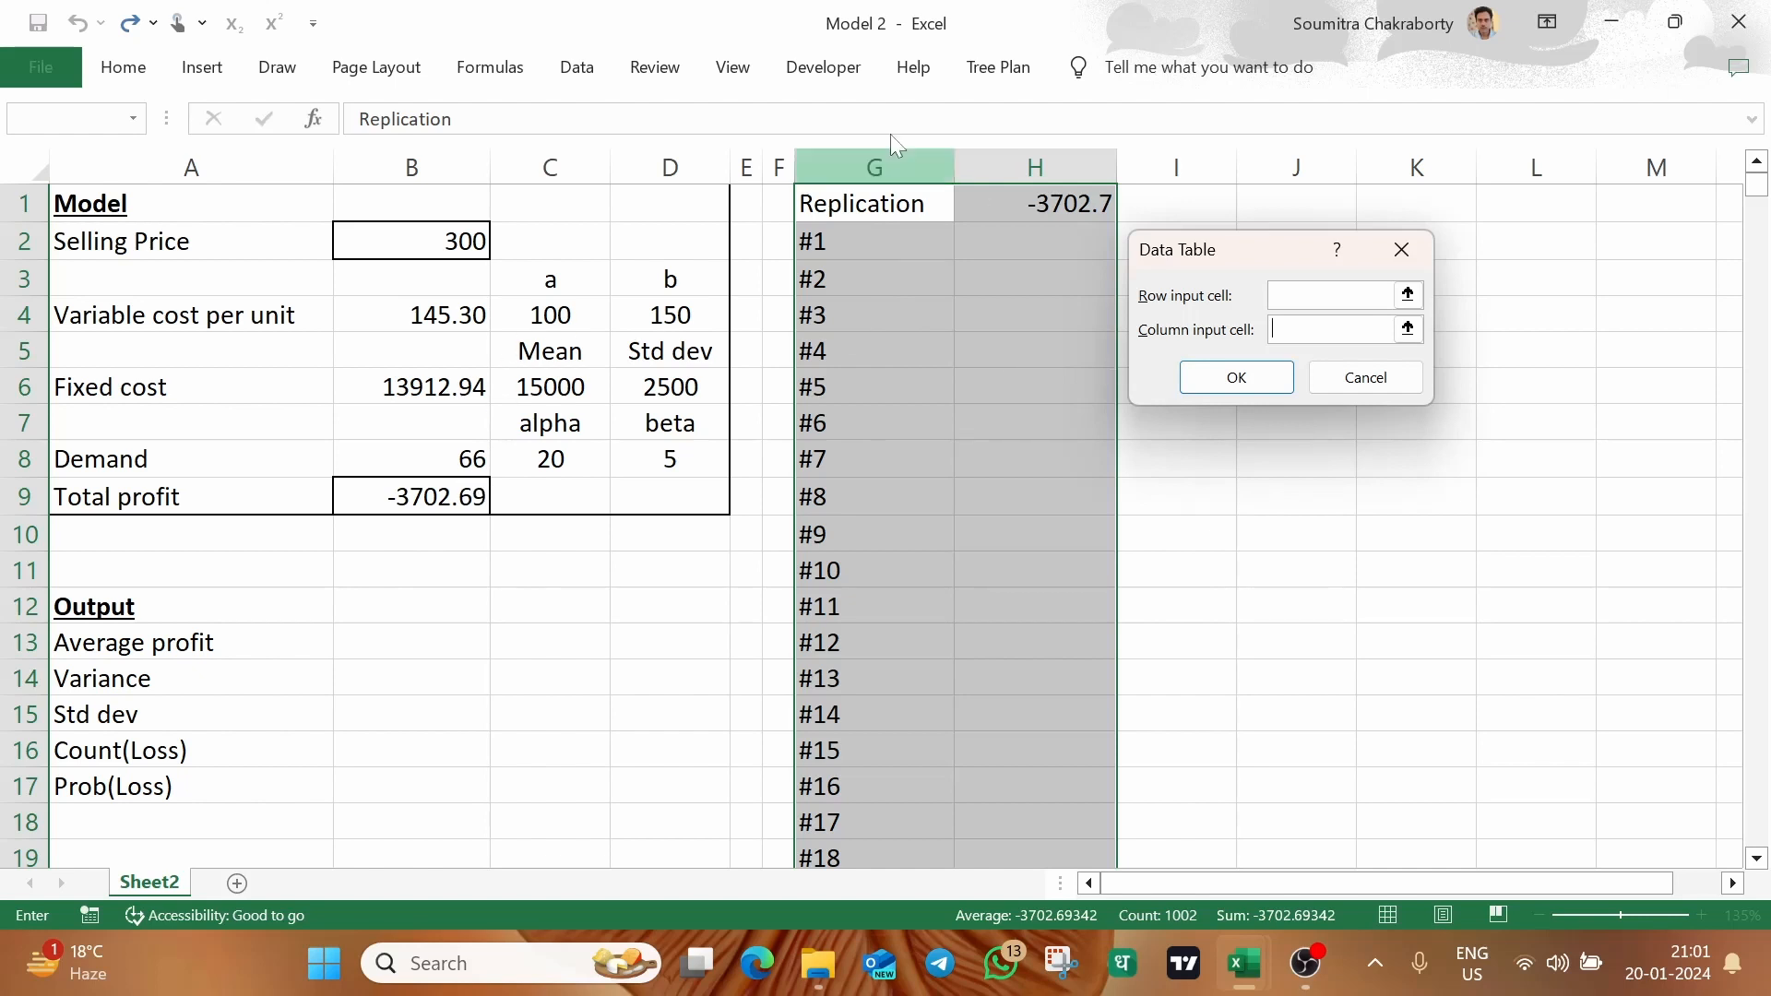
left_click(775, 204)
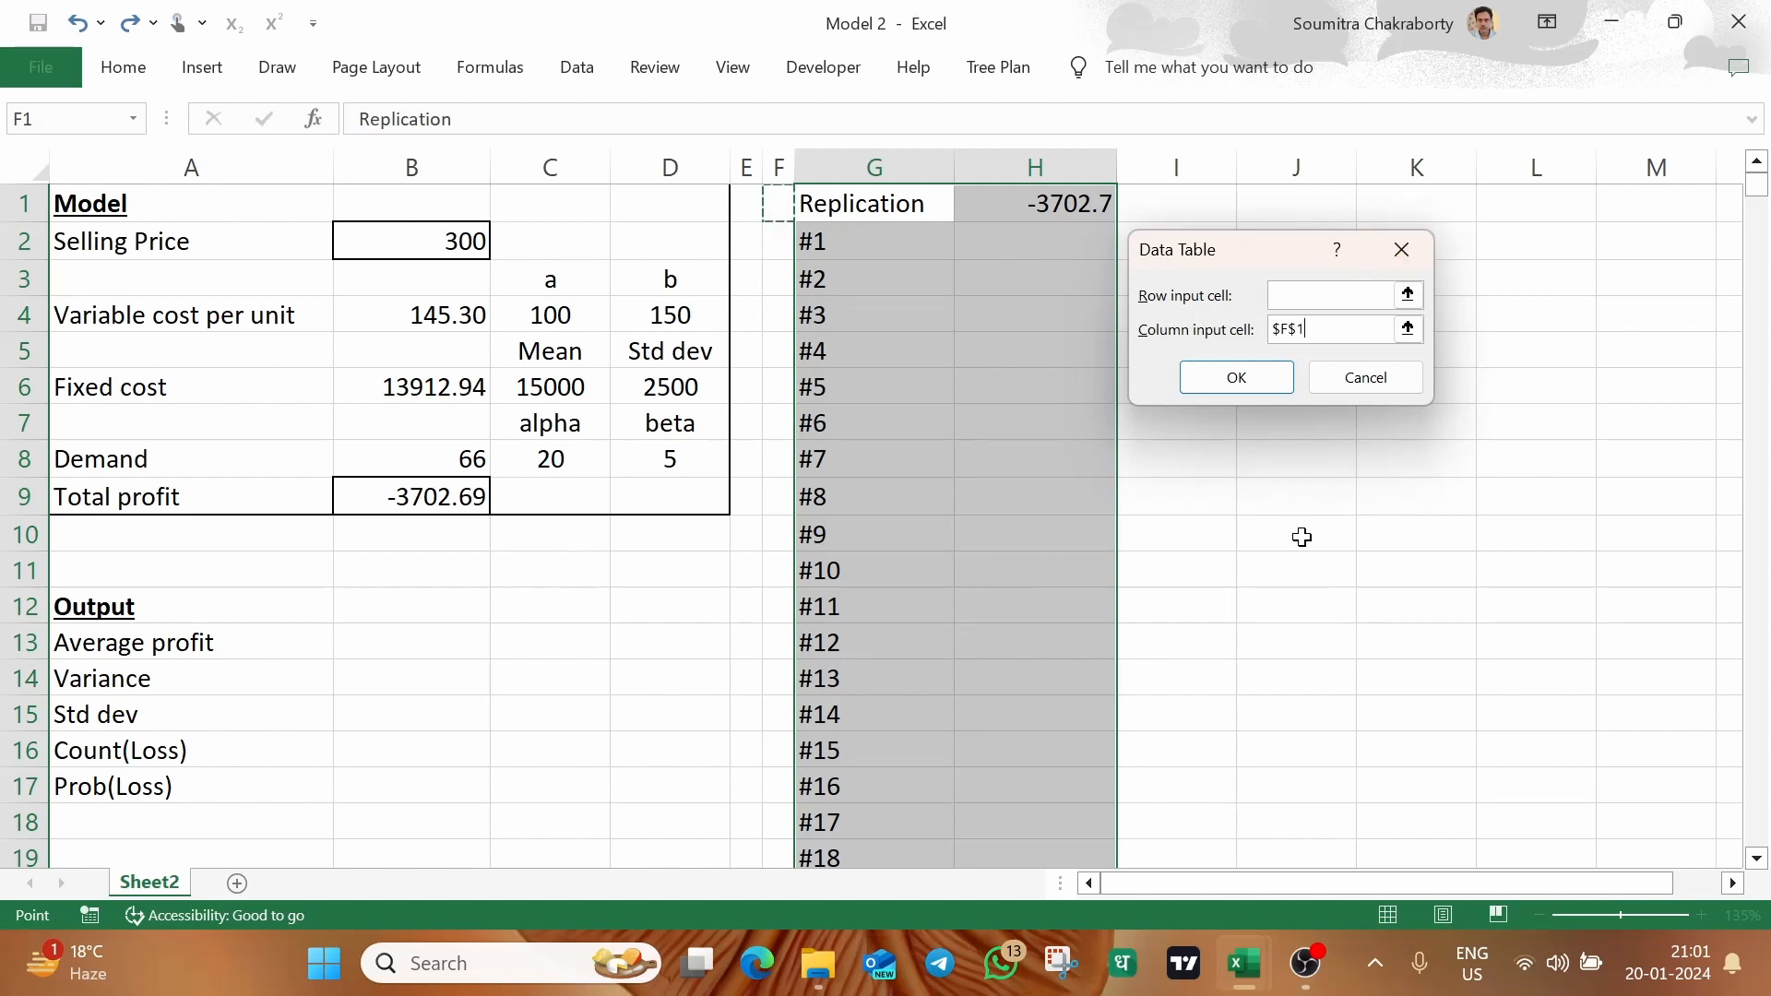
left_click(1235, 386)
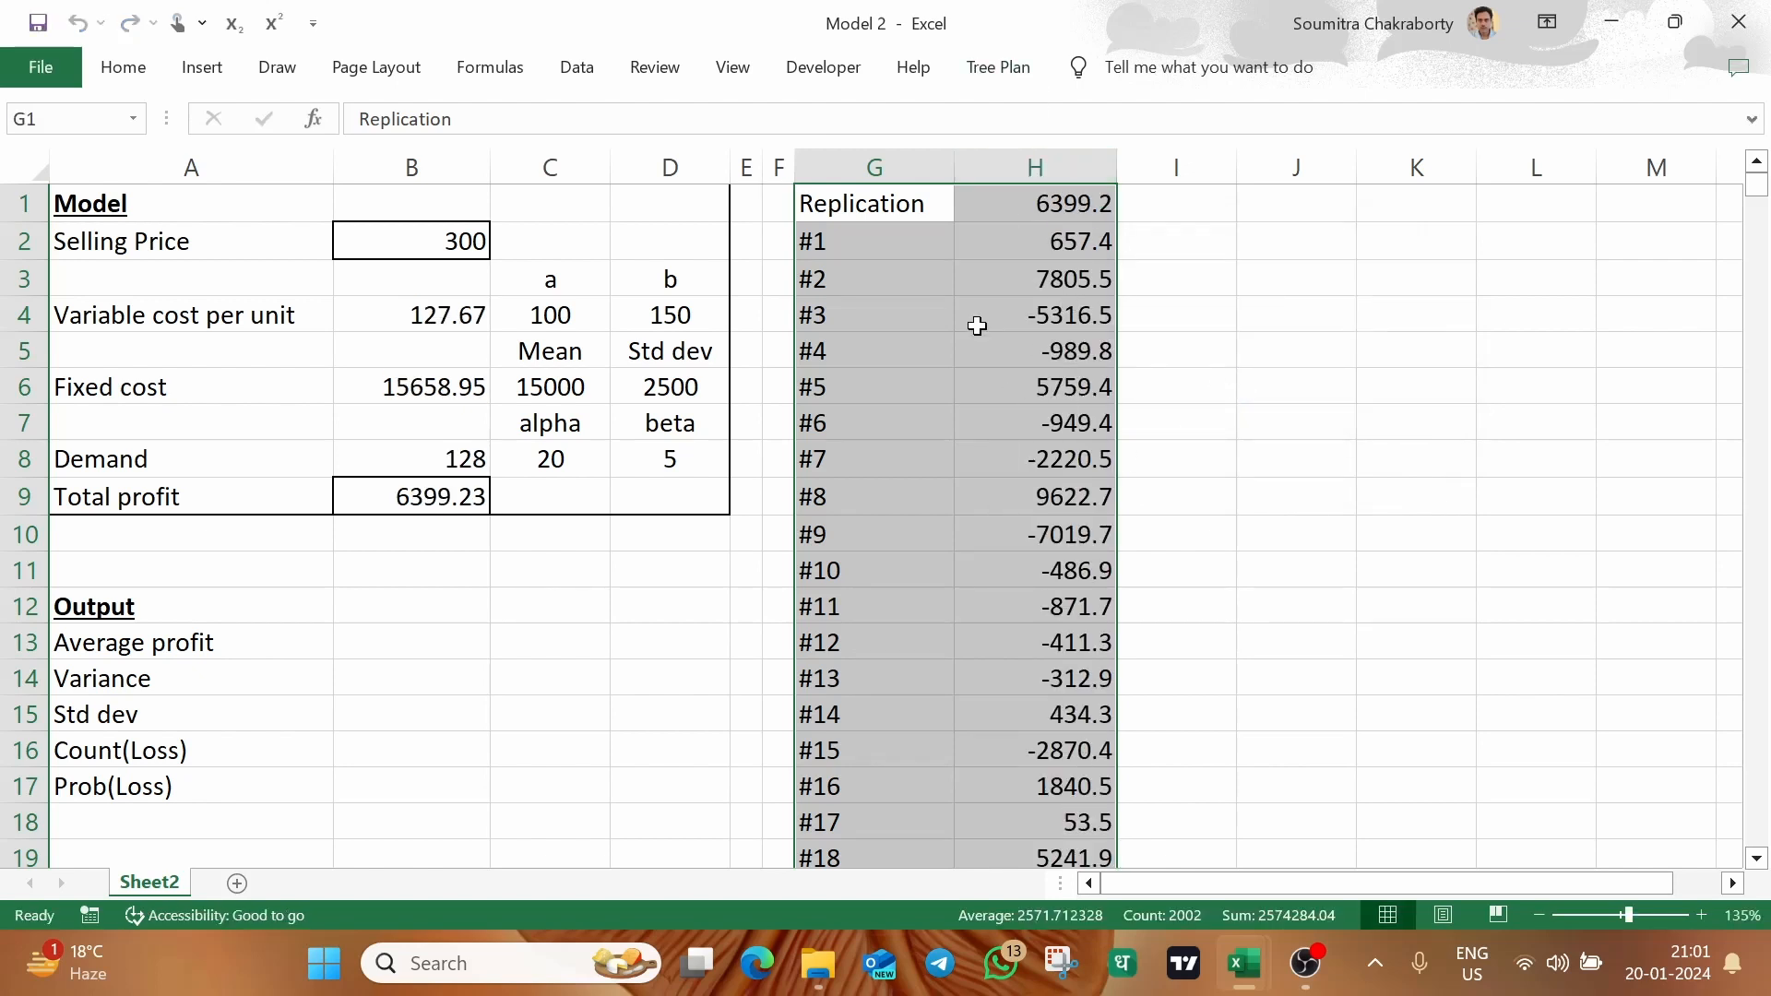
left_click(988, 236)
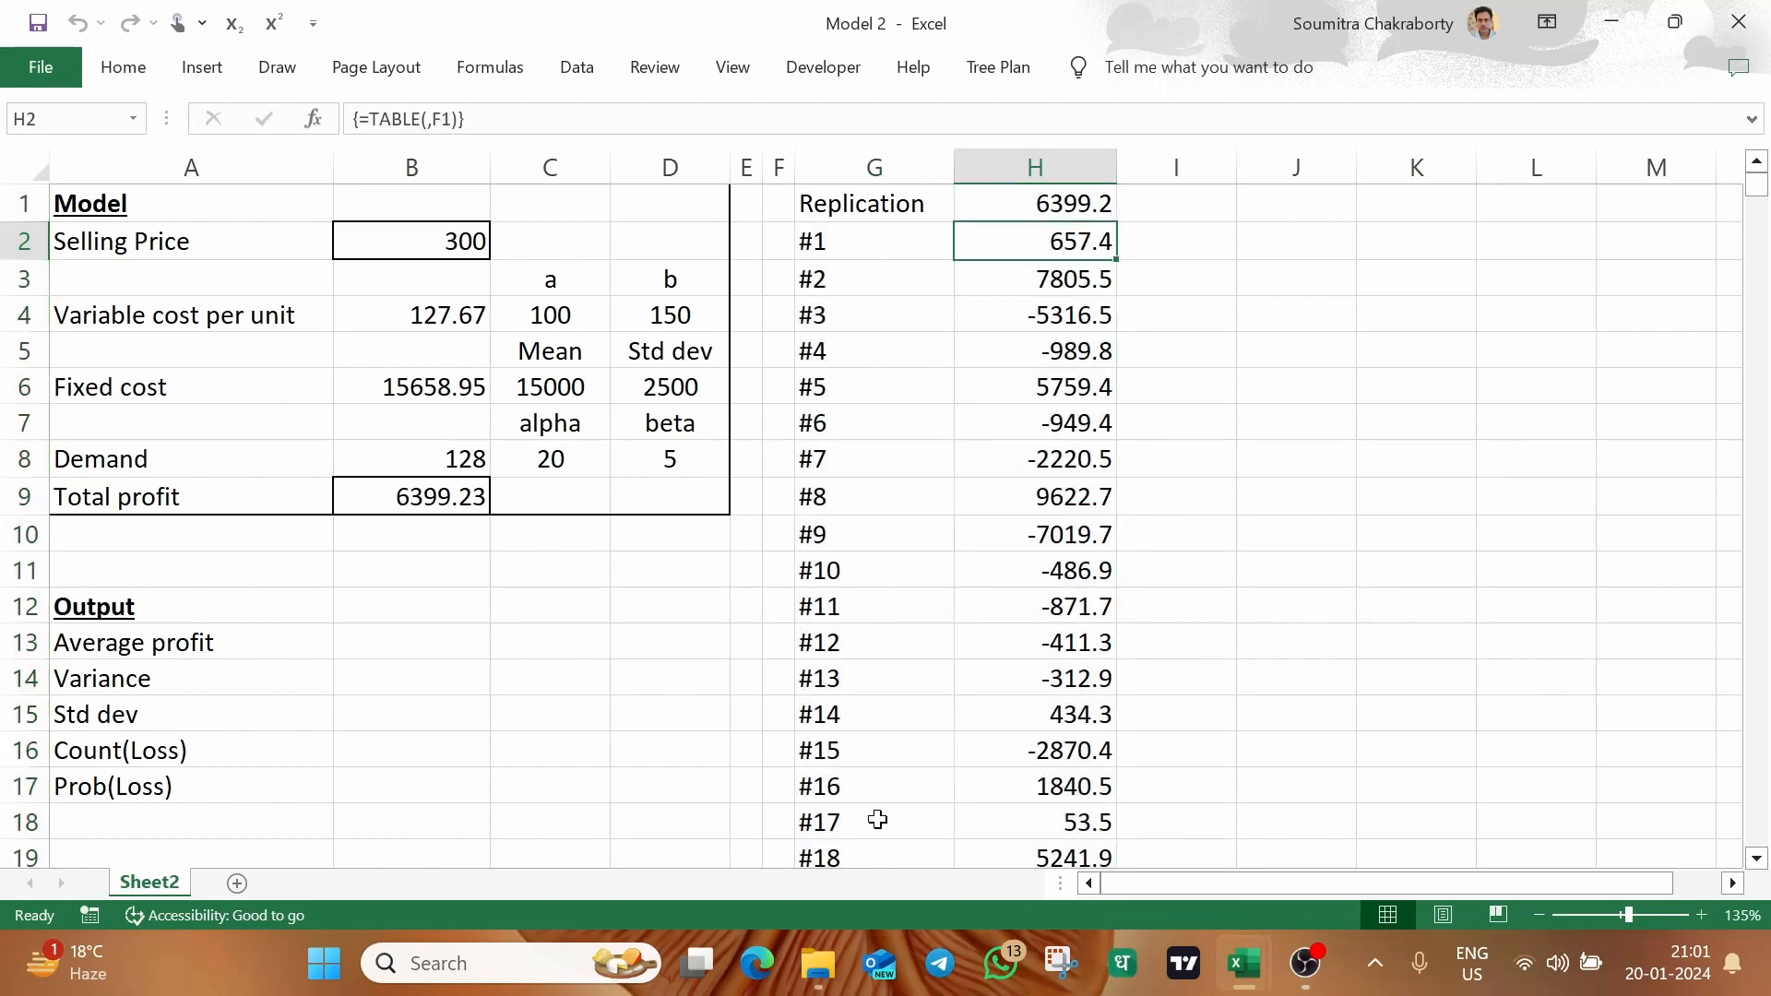
Close the Models workbook without saving its changes
mouse_move(1243, 963)
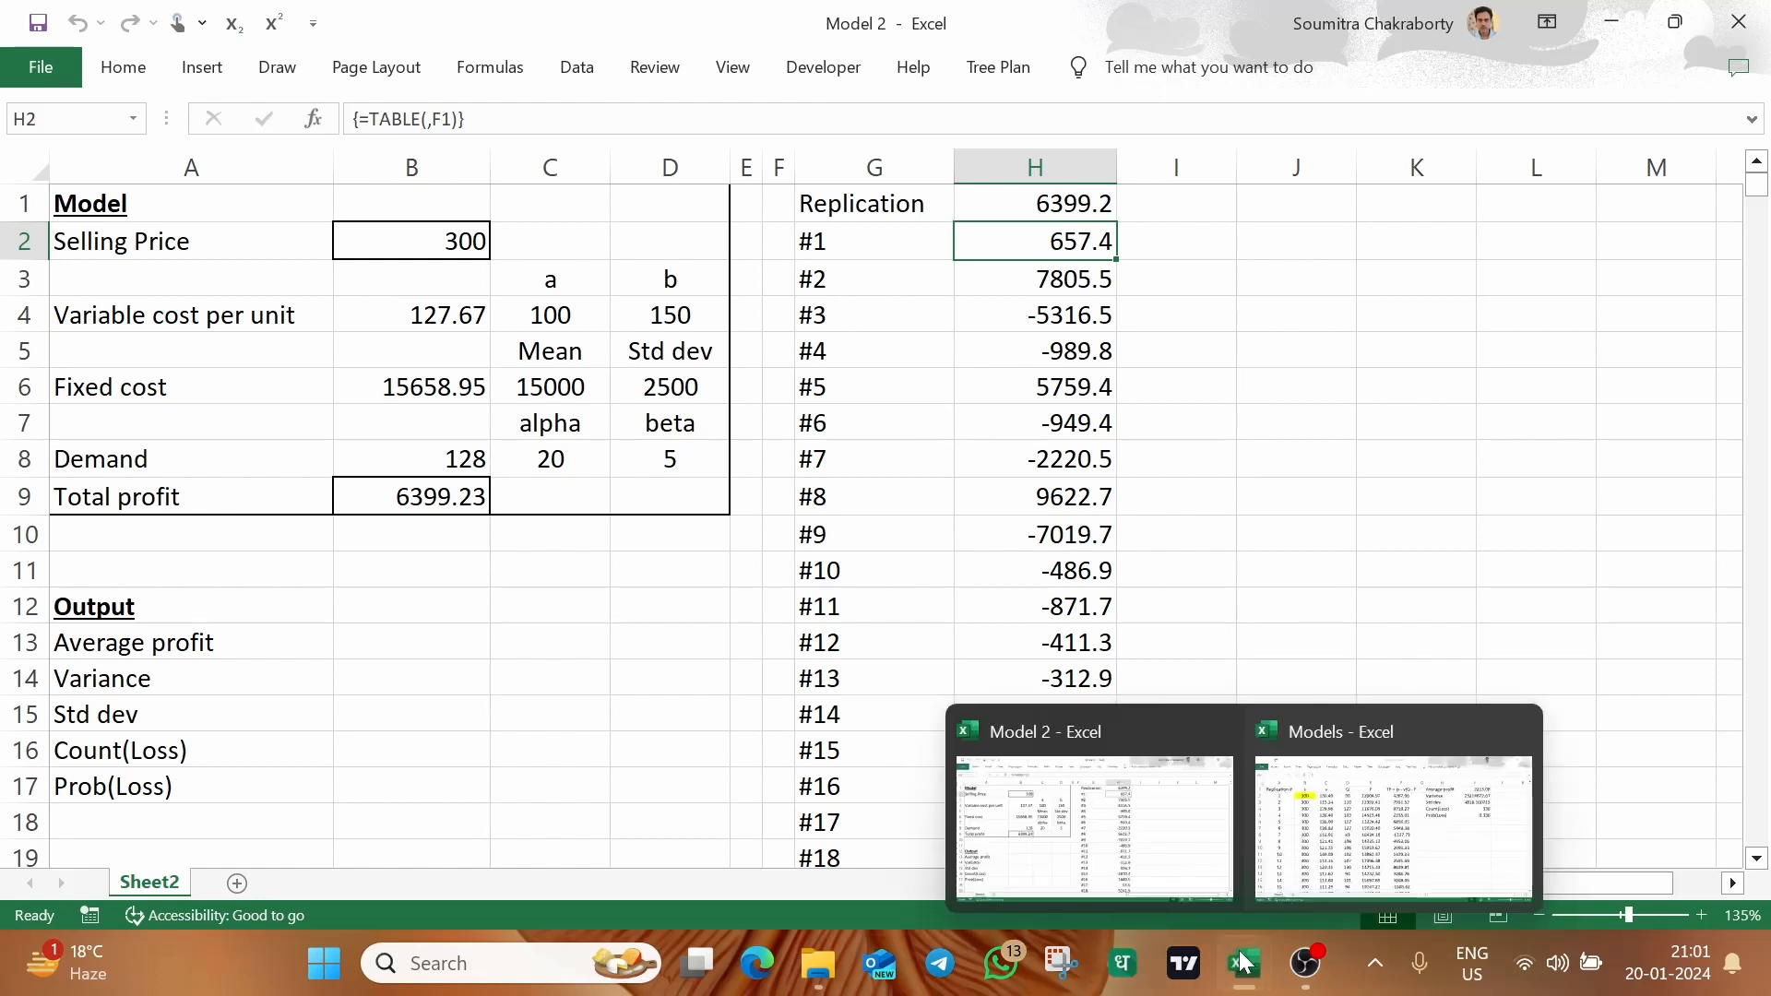
left_click(1299, 817)
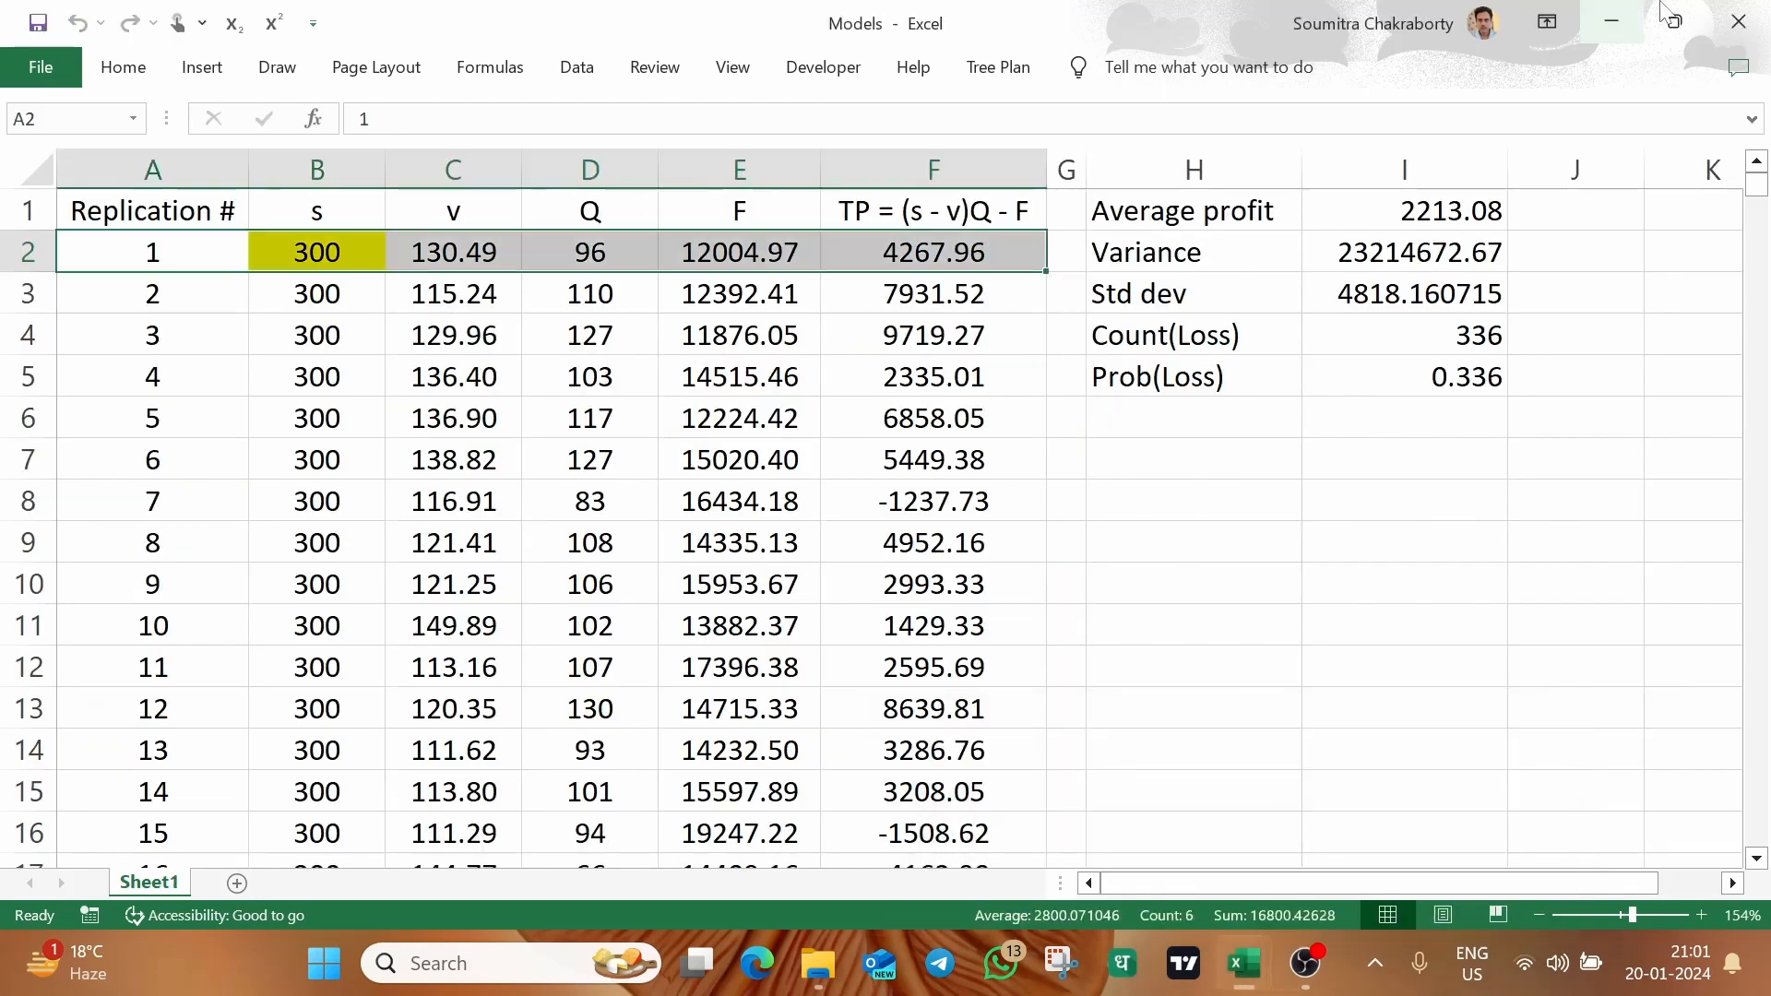
left_click(1739, 20)
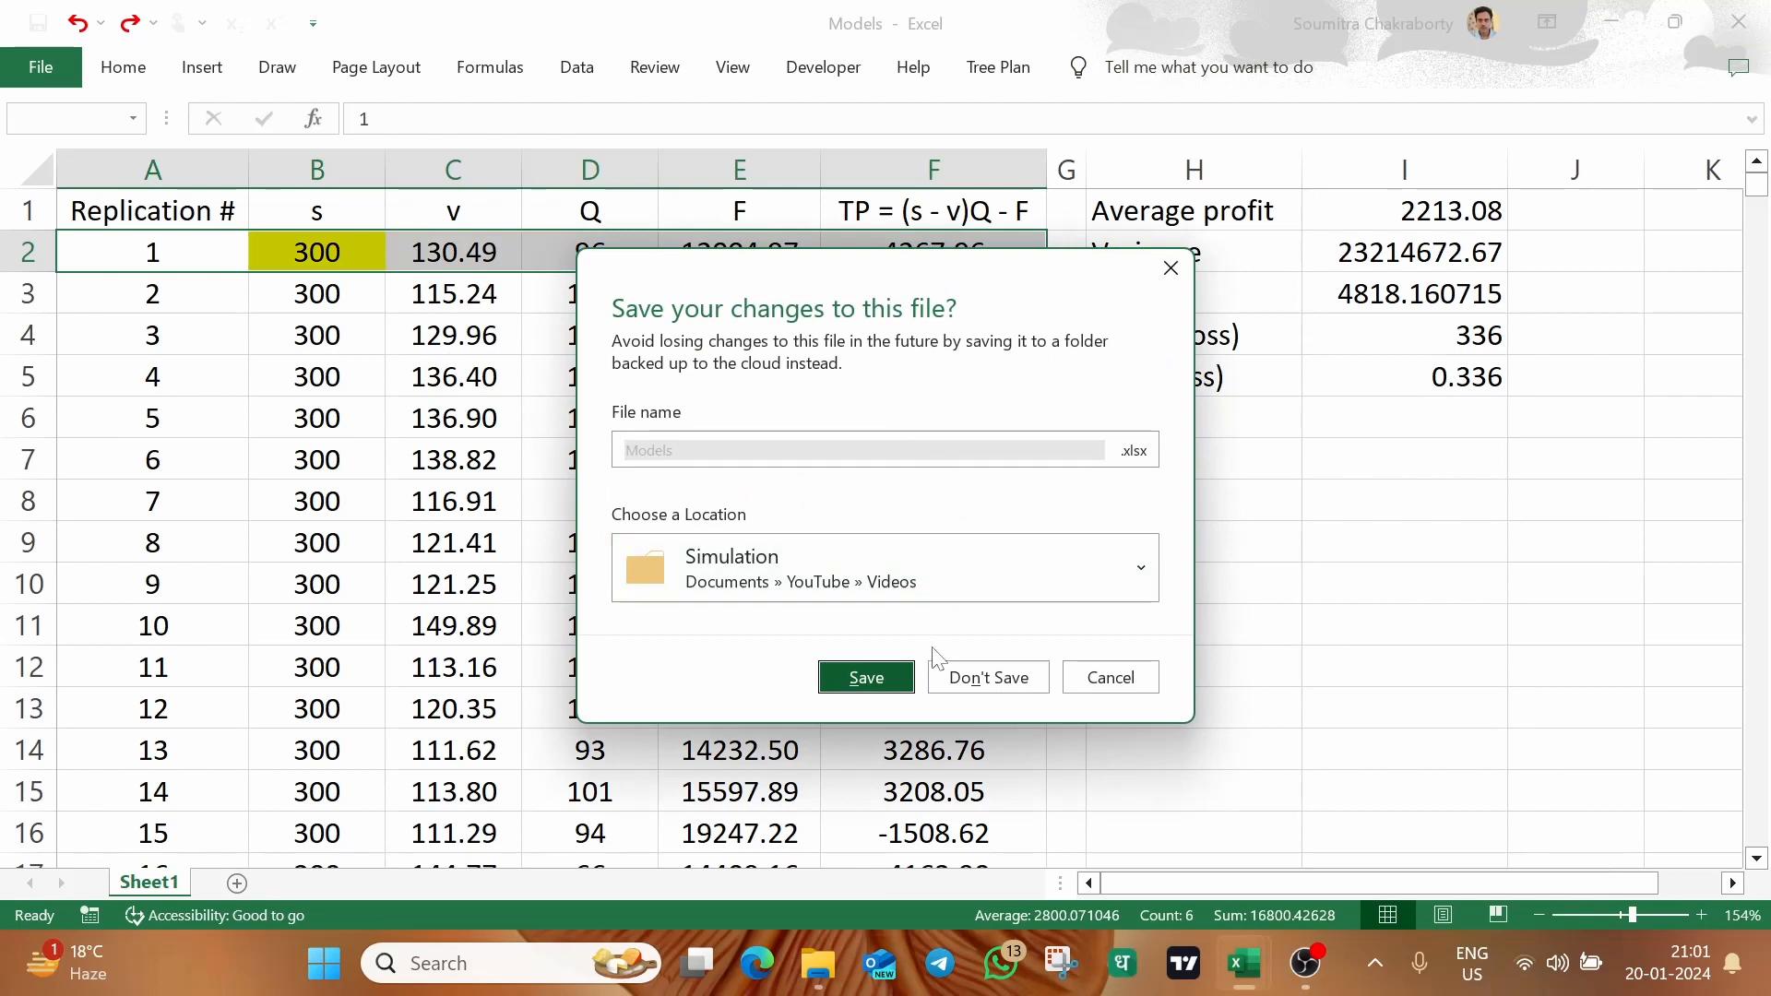
left_click(988, 678)
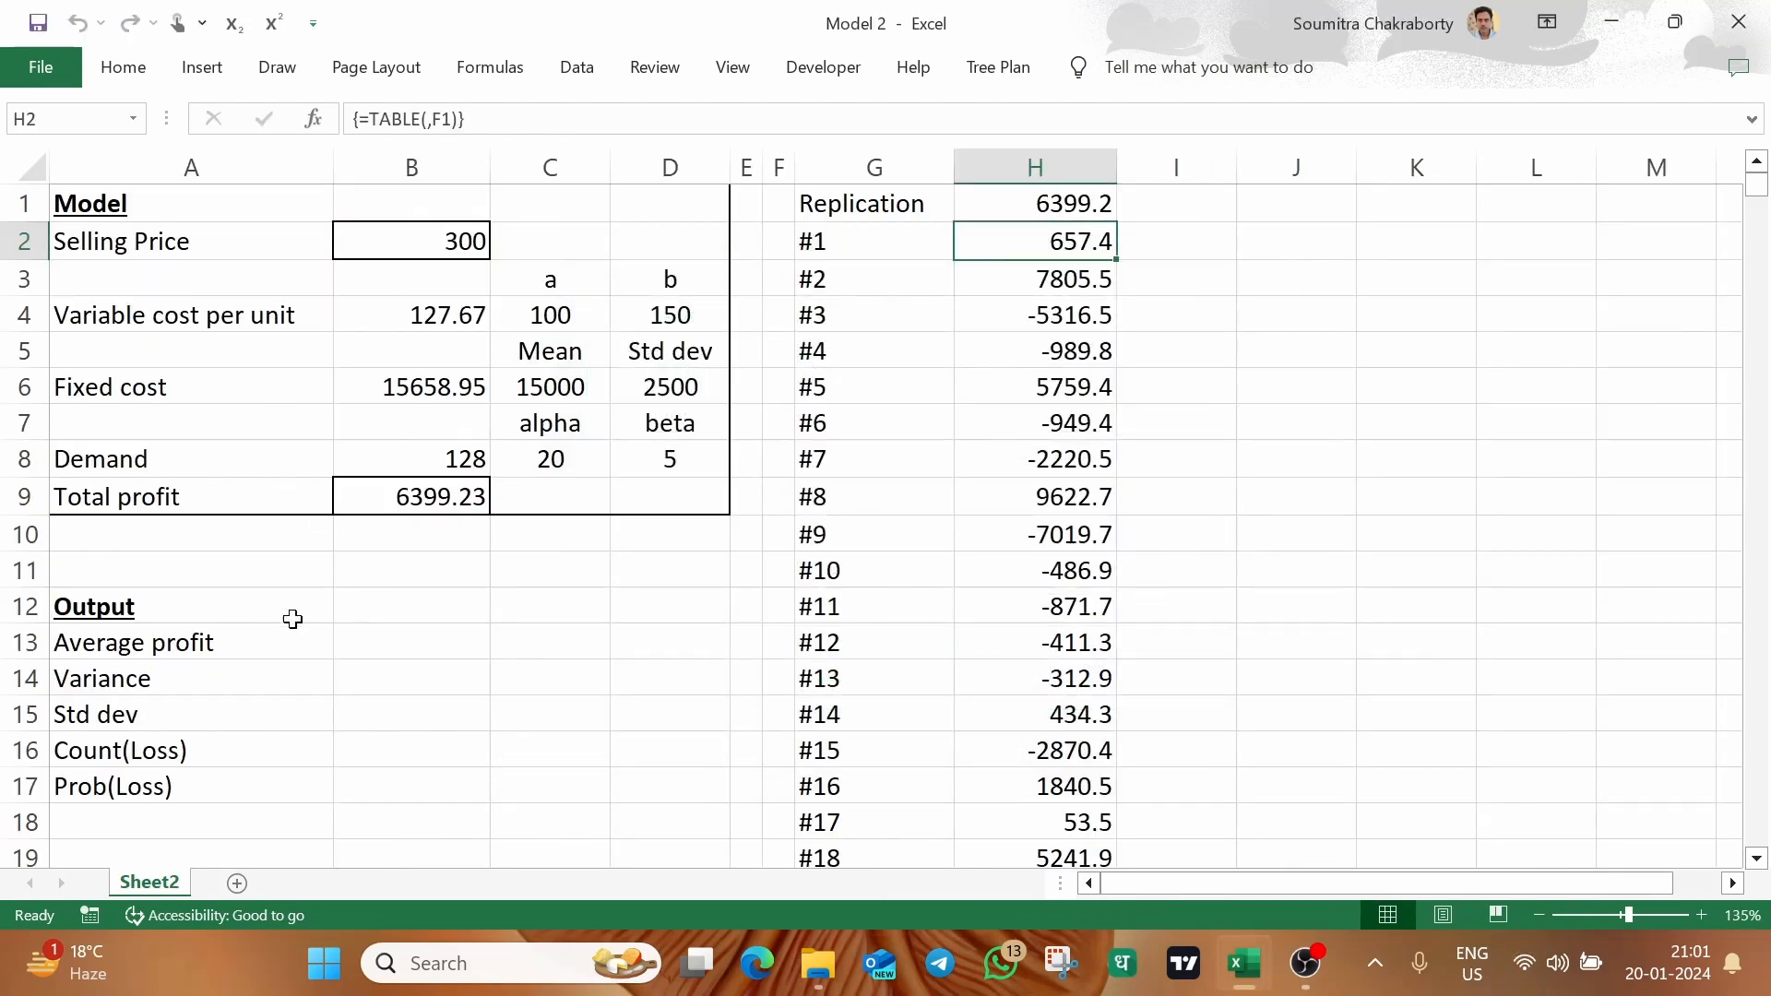
Compute the average profit in B13 over all of column H with the formula =AVERAGE(H:H)
left_click(379, 638)
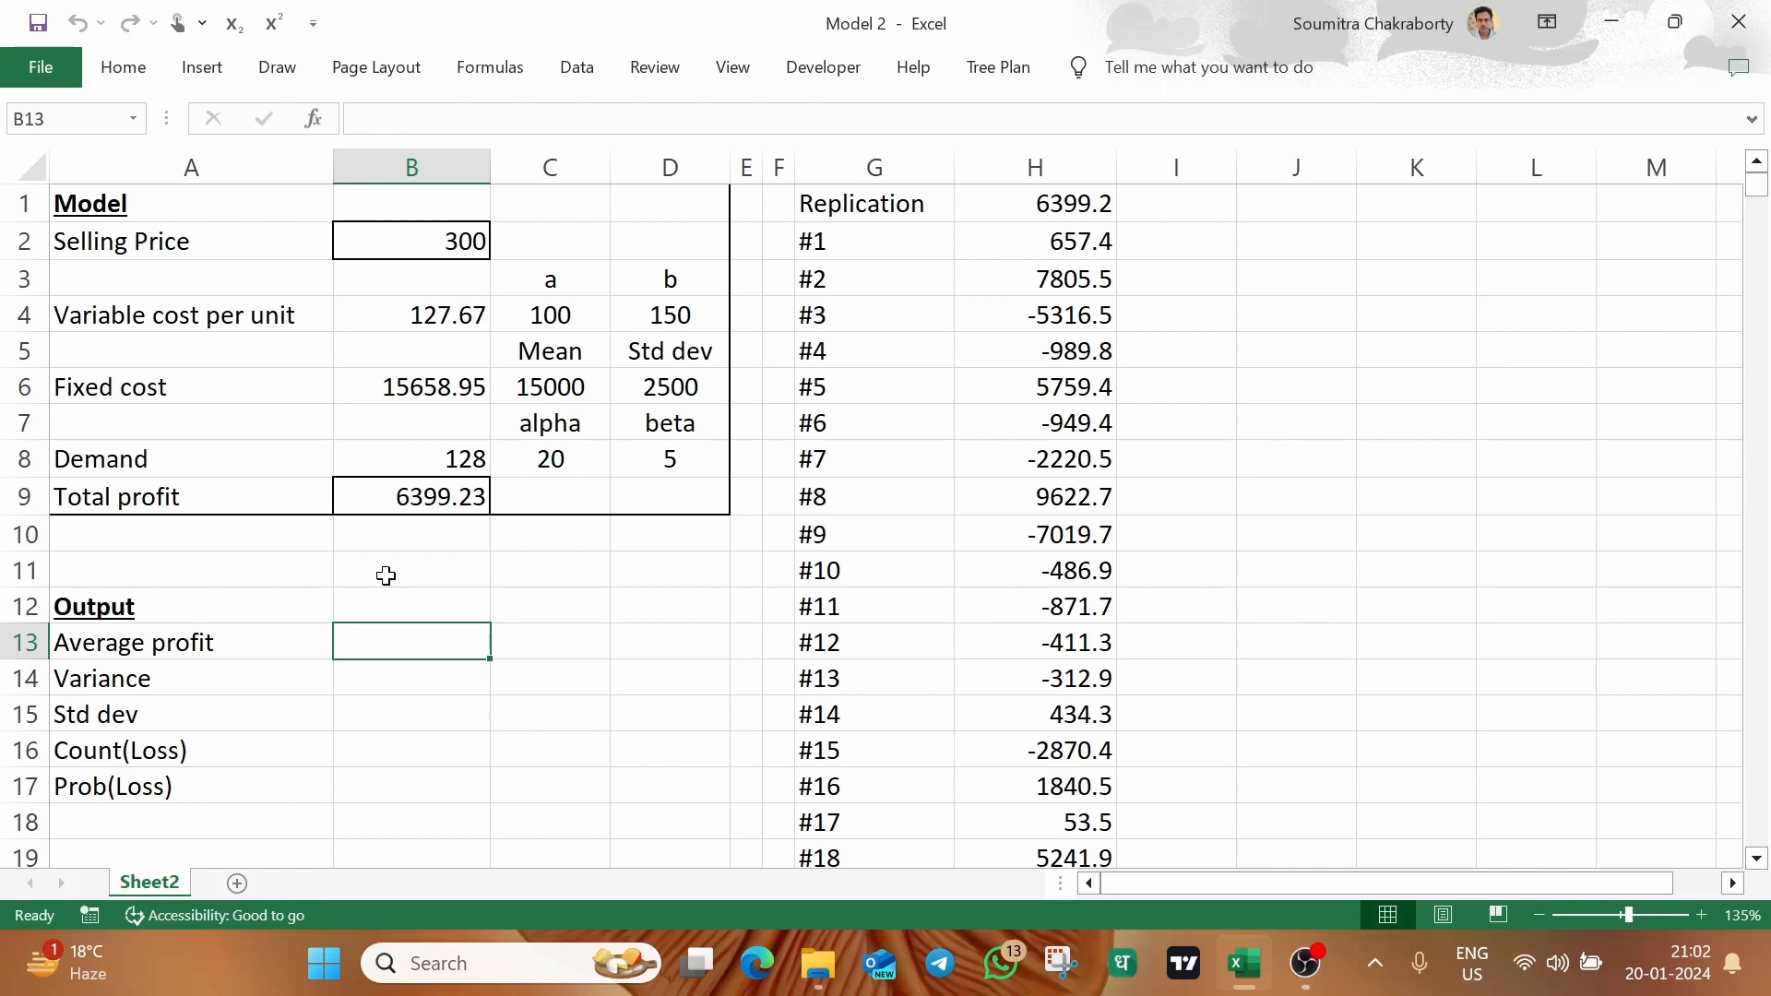
type("=aver")
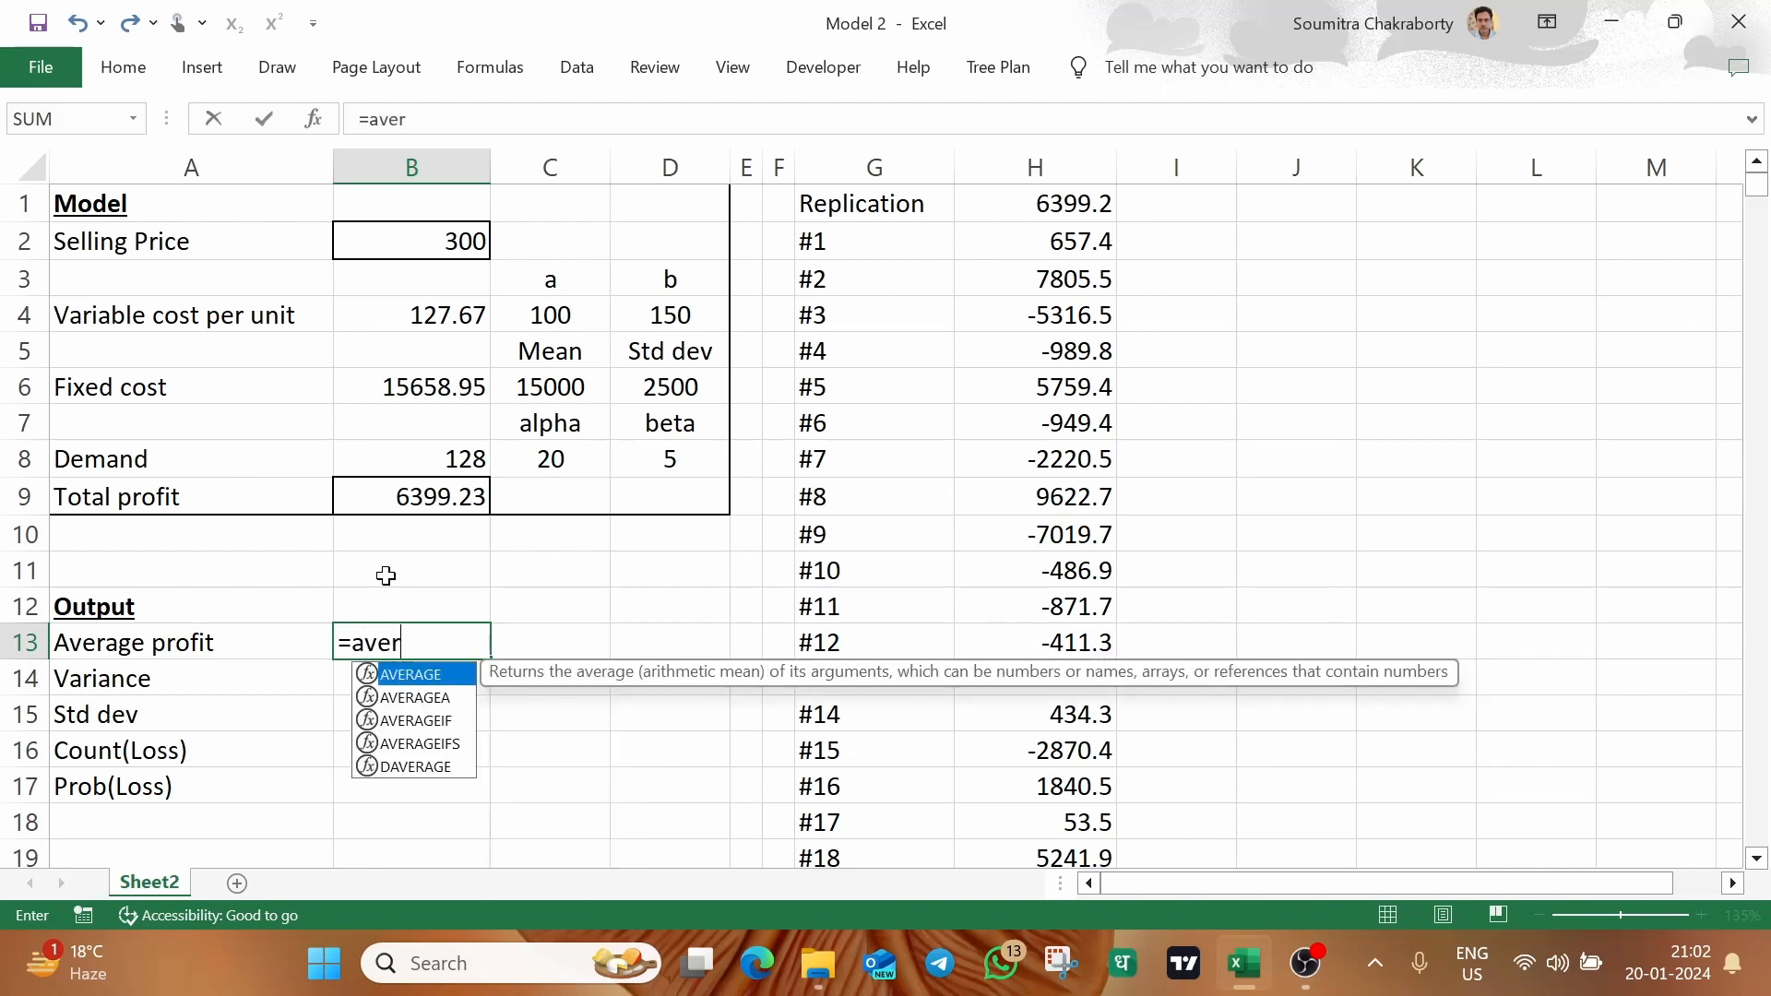
key("Tab")
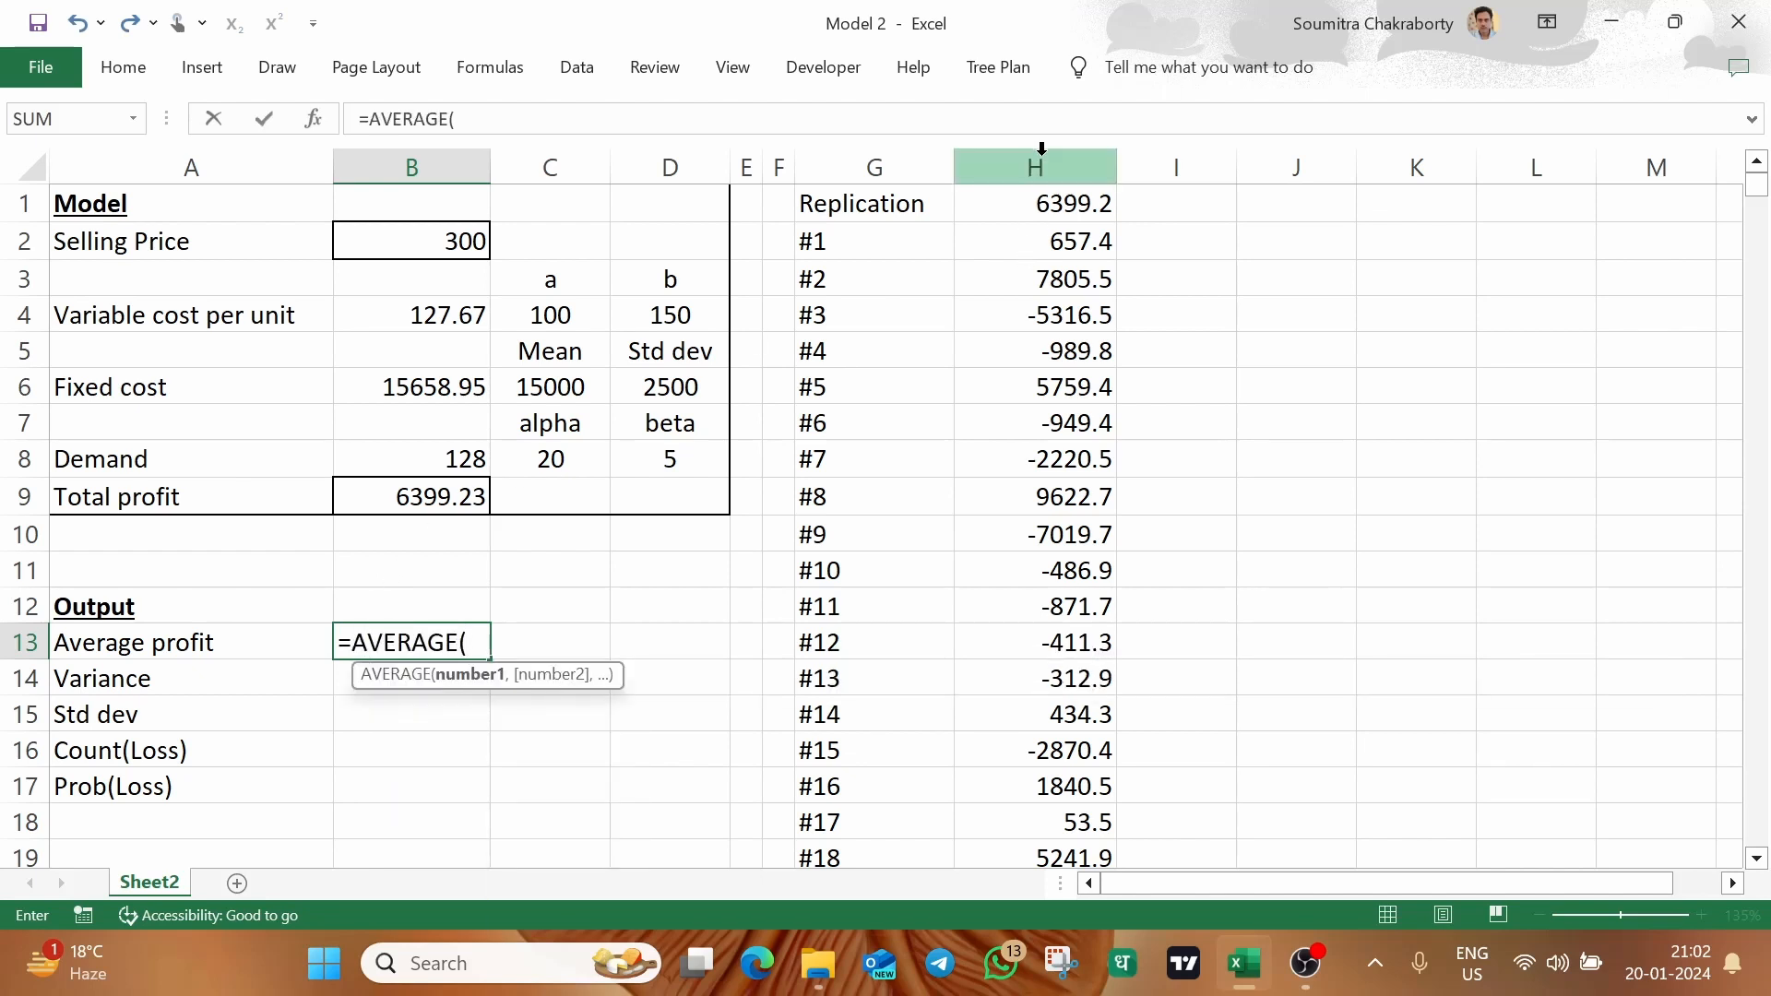
type("H:H")
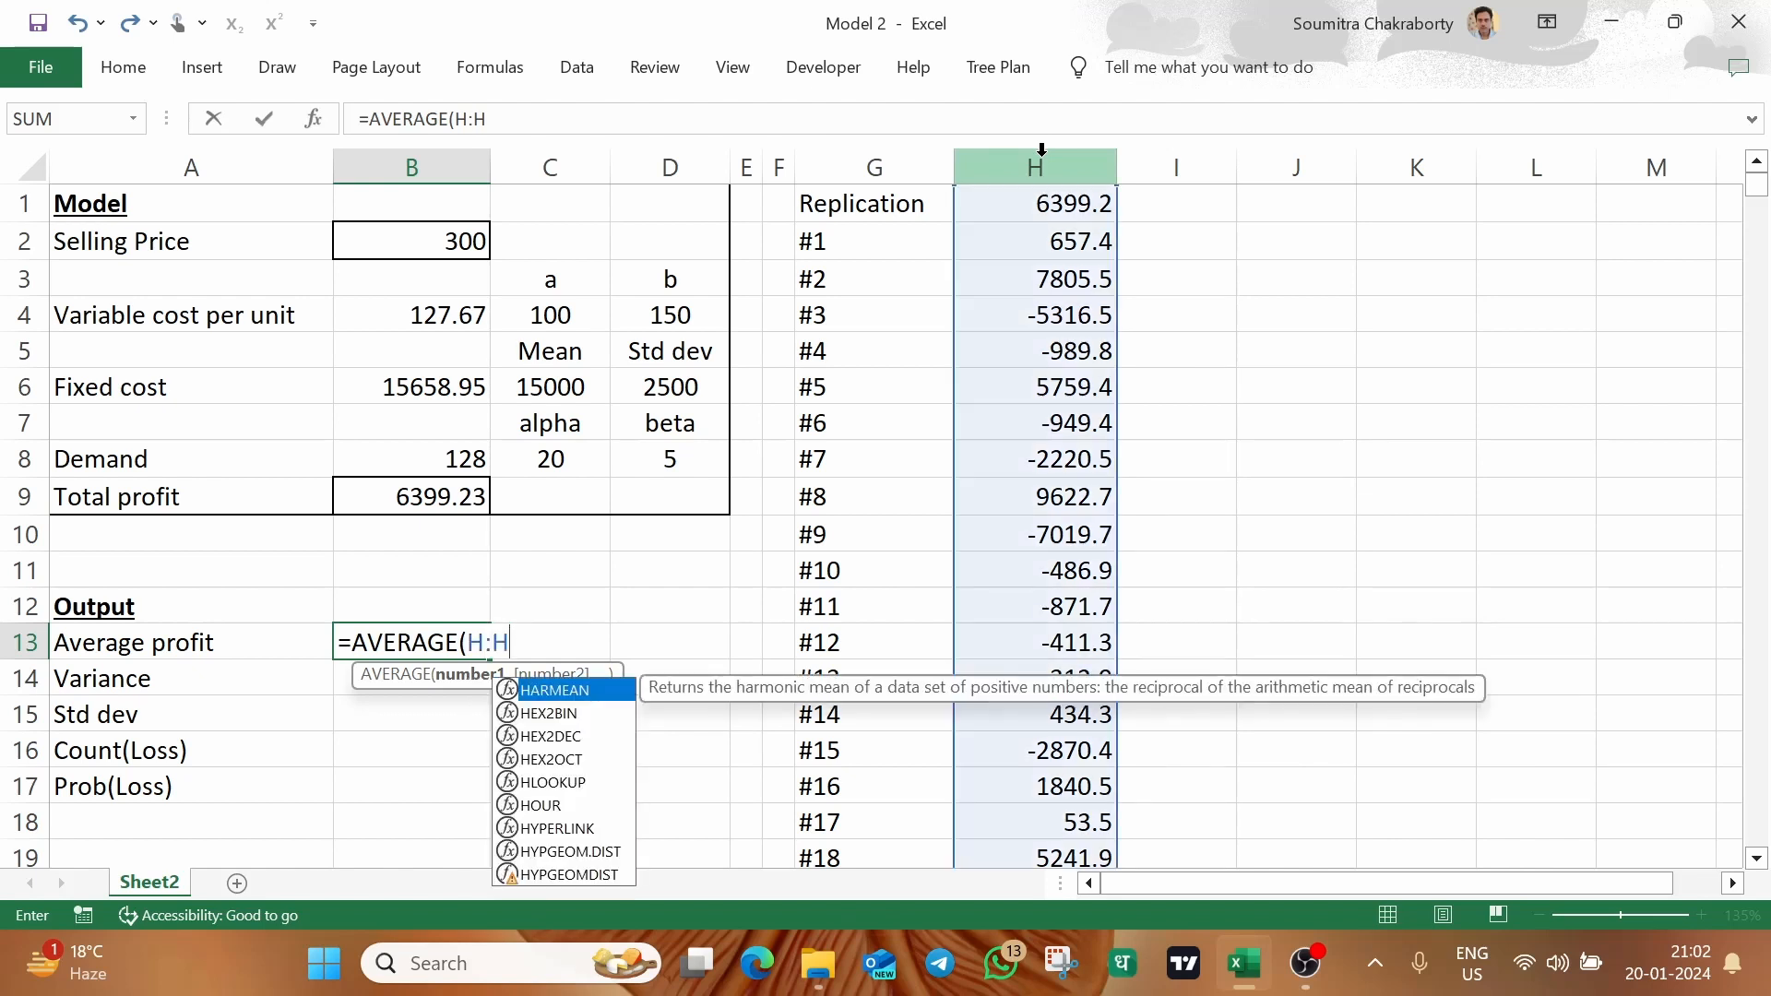
type(")")
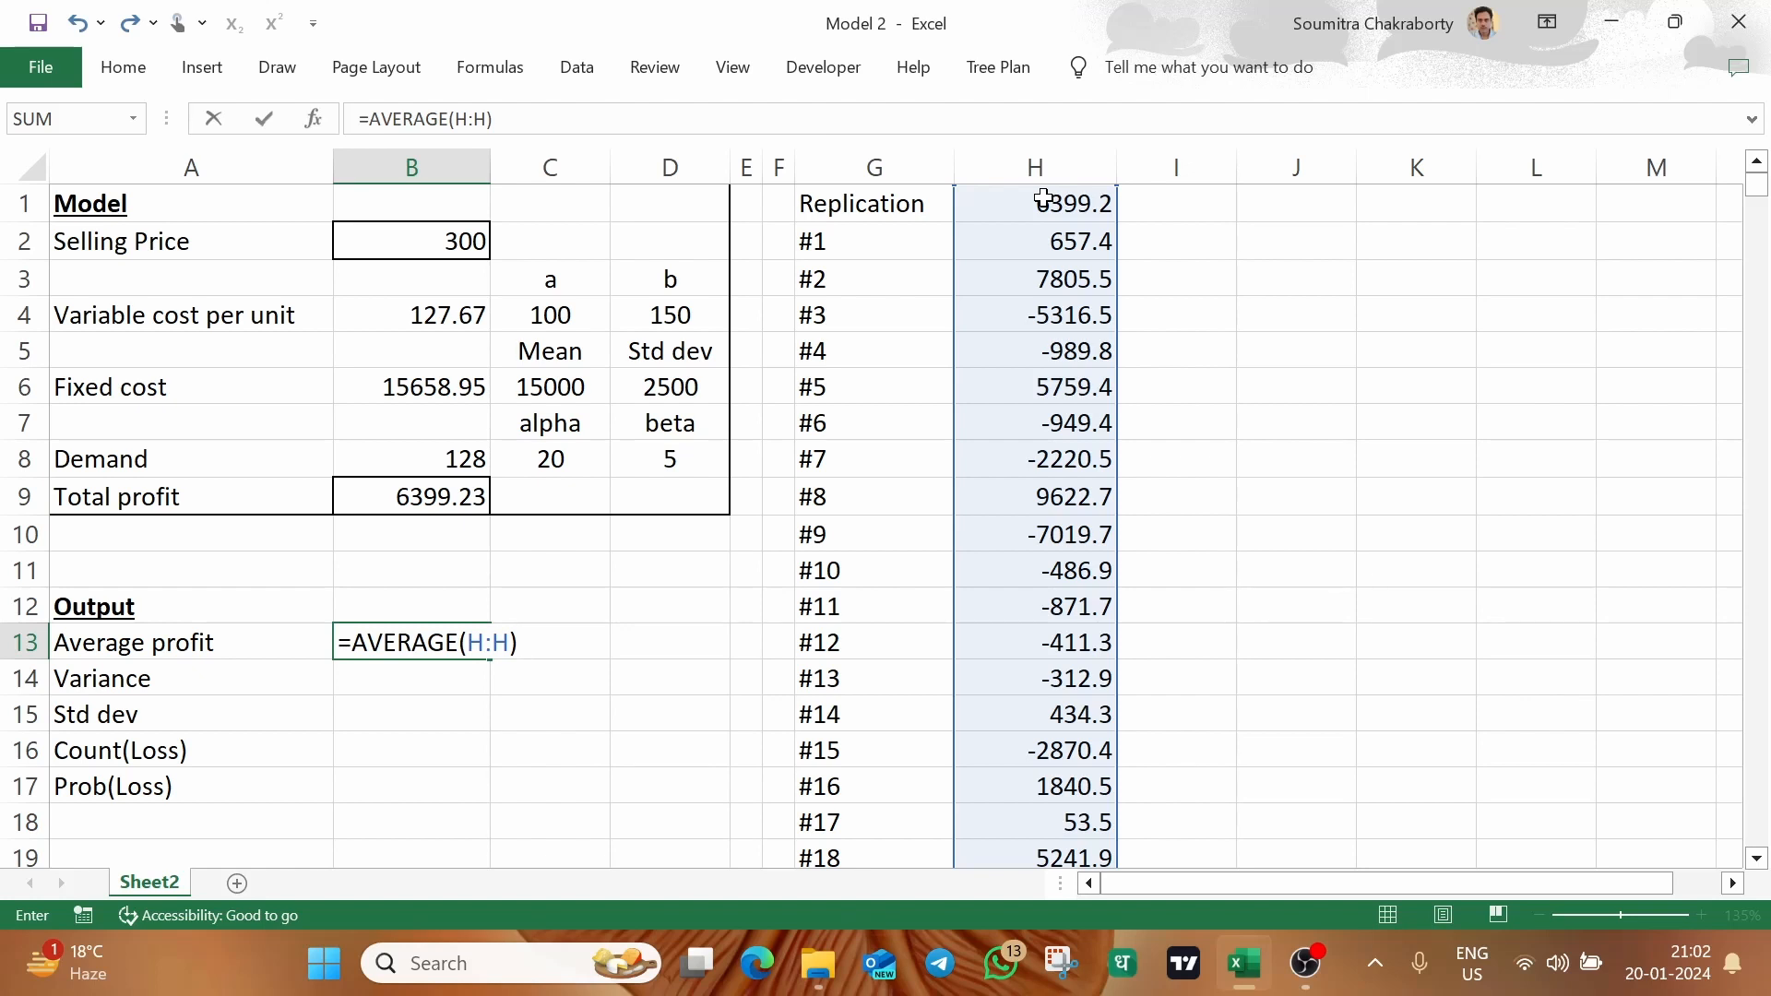
key("Return")
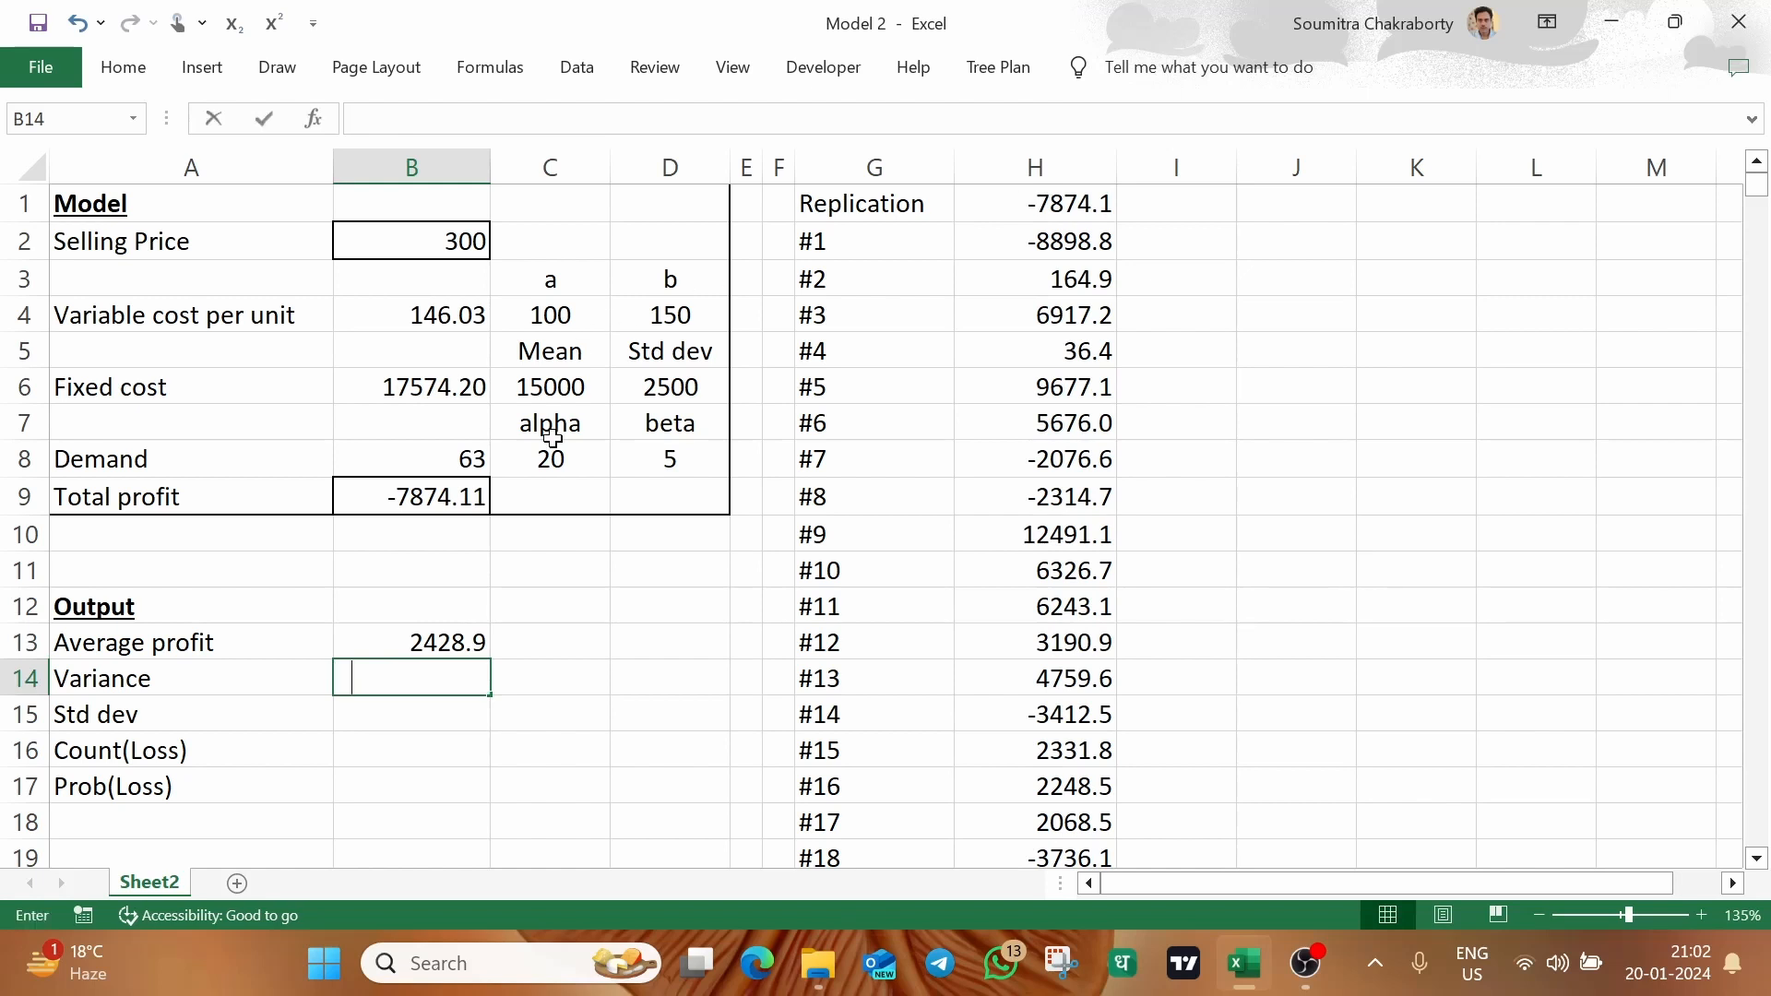
Compute the sample variance of the simulated profits in B14 with the formula =VAR.S(H:H)
type("=var.")
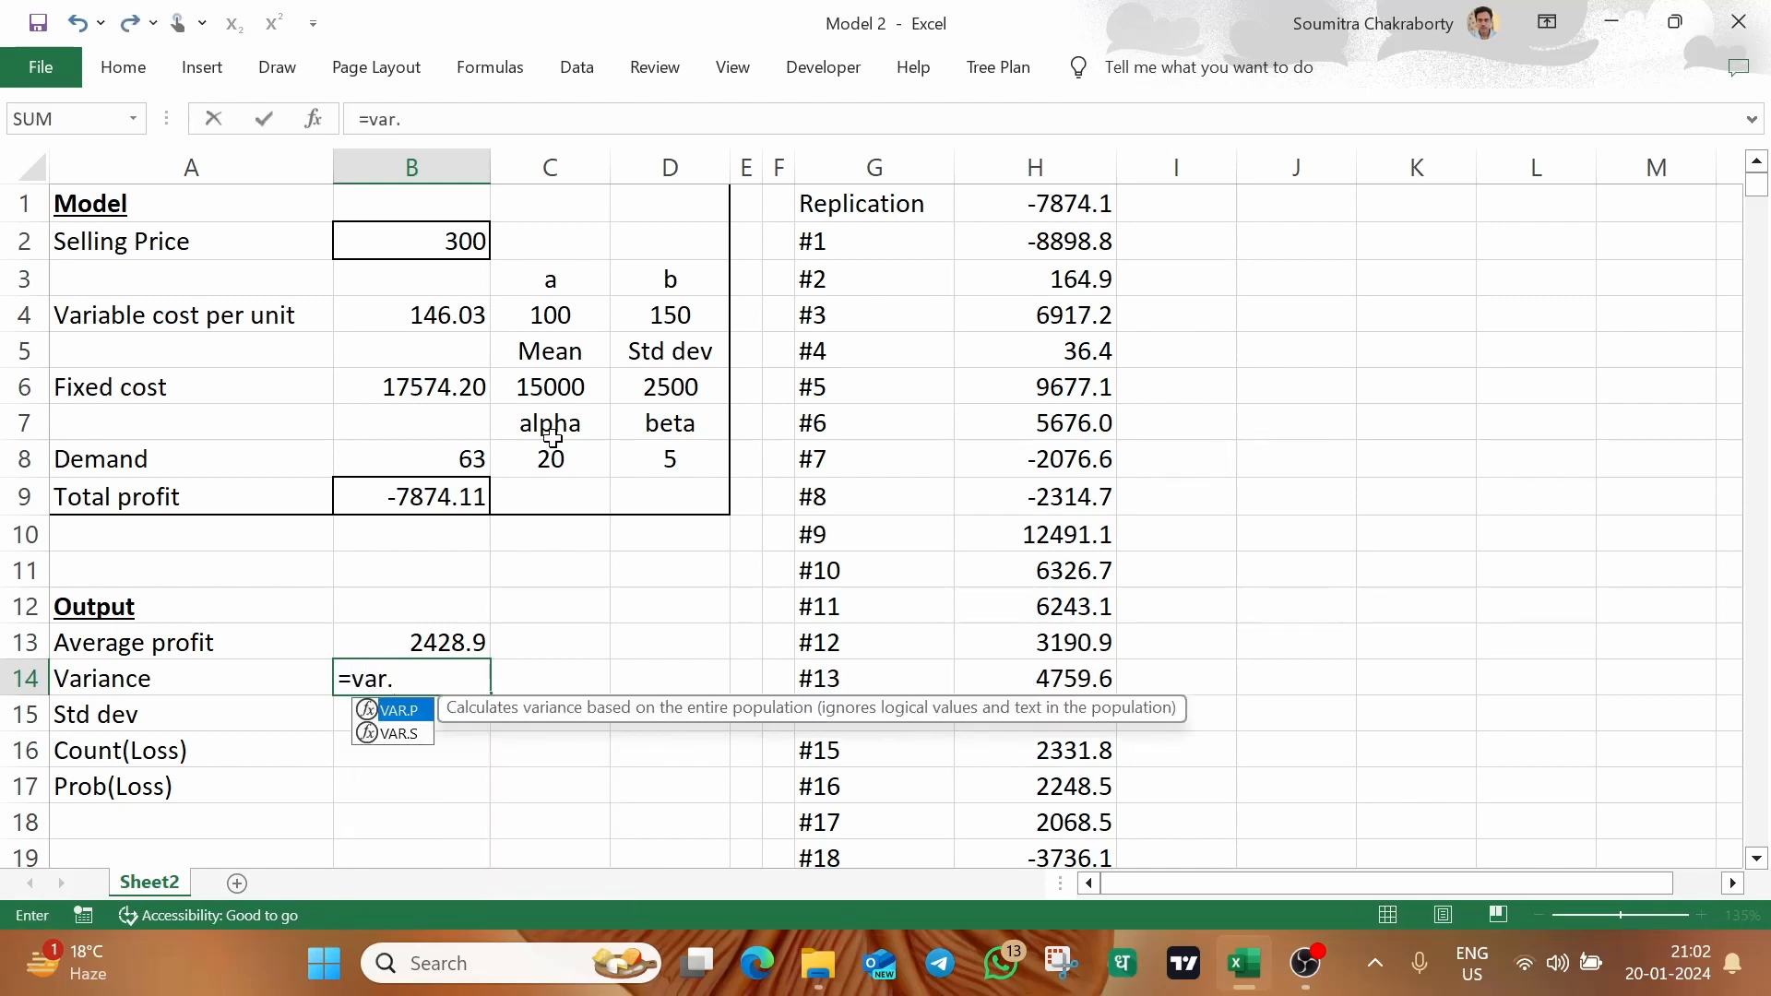
type("s")
key("Tab")
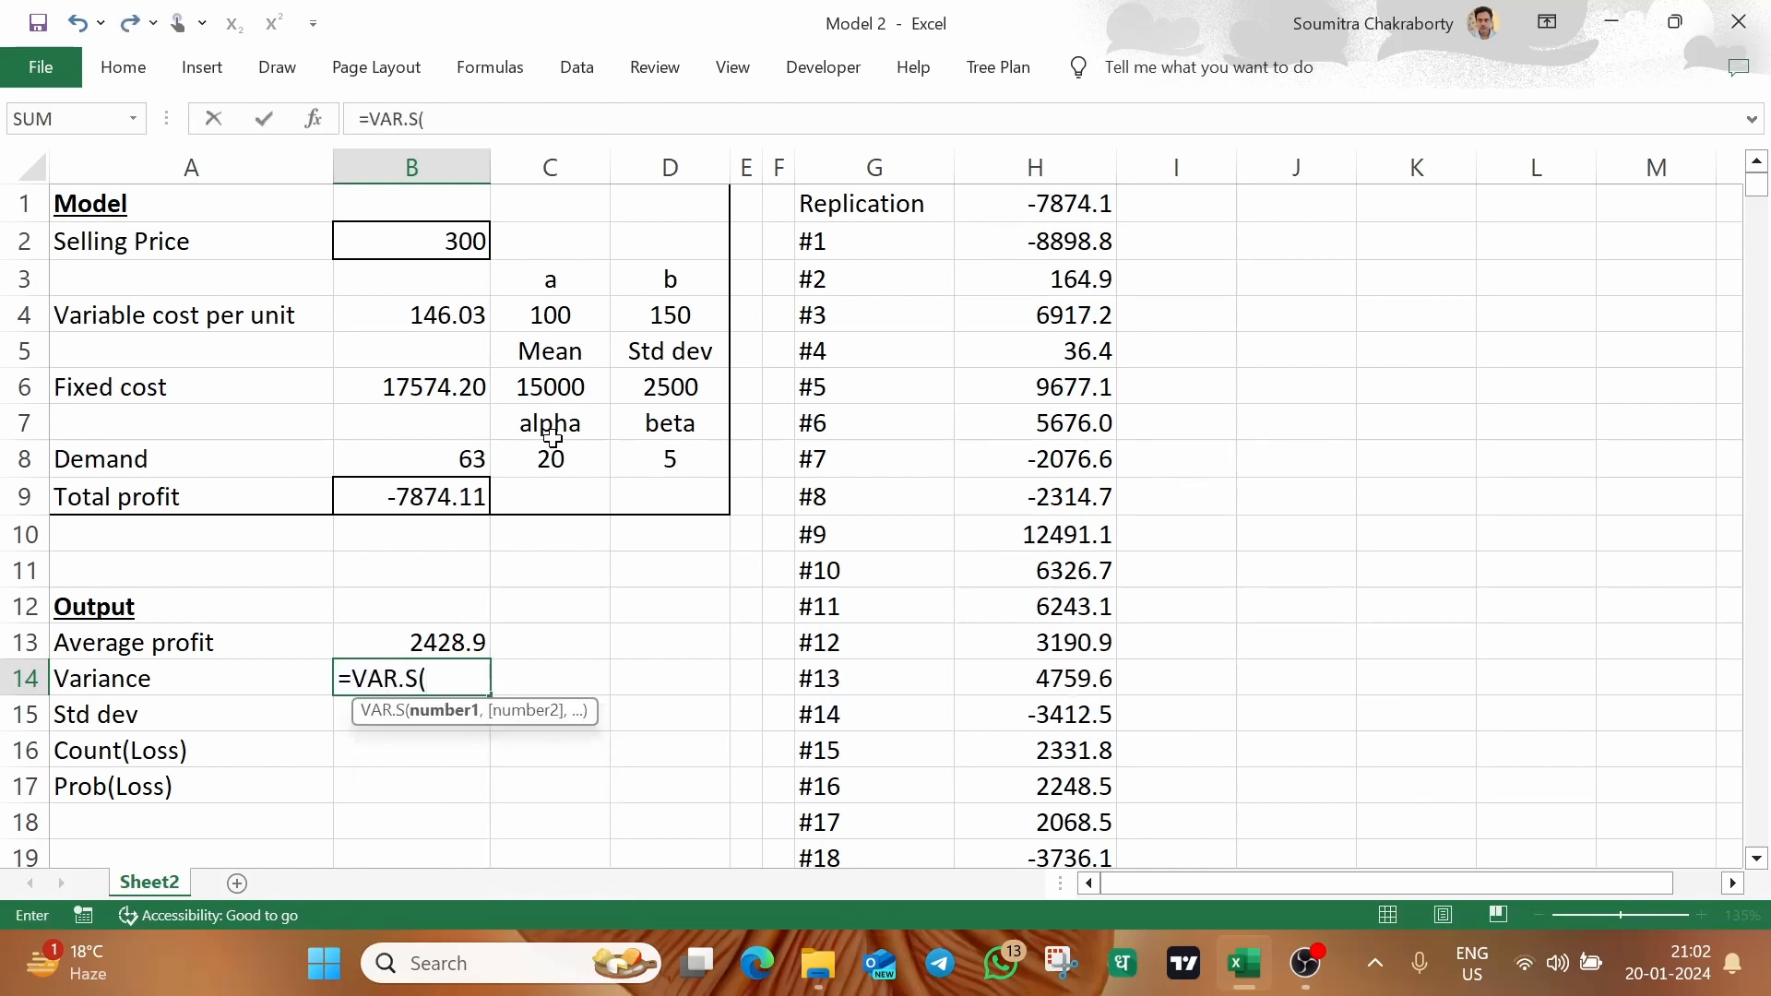
type("H:H)")
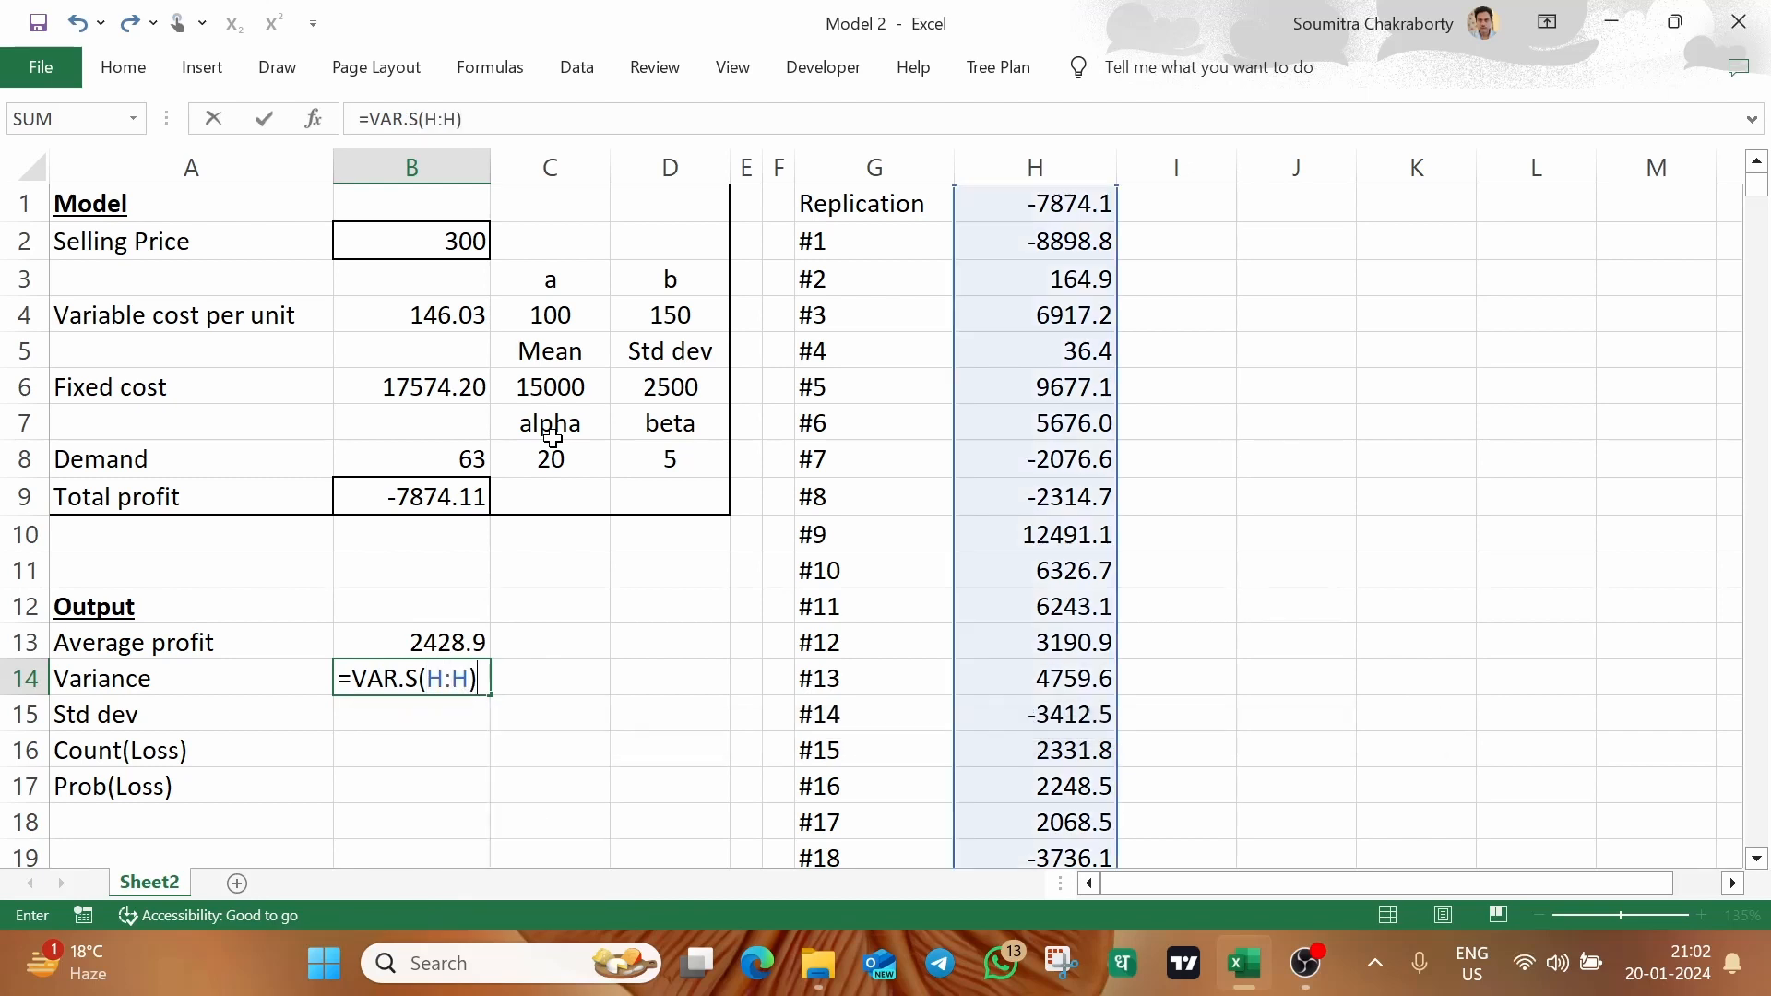
key("ctrl+Return")
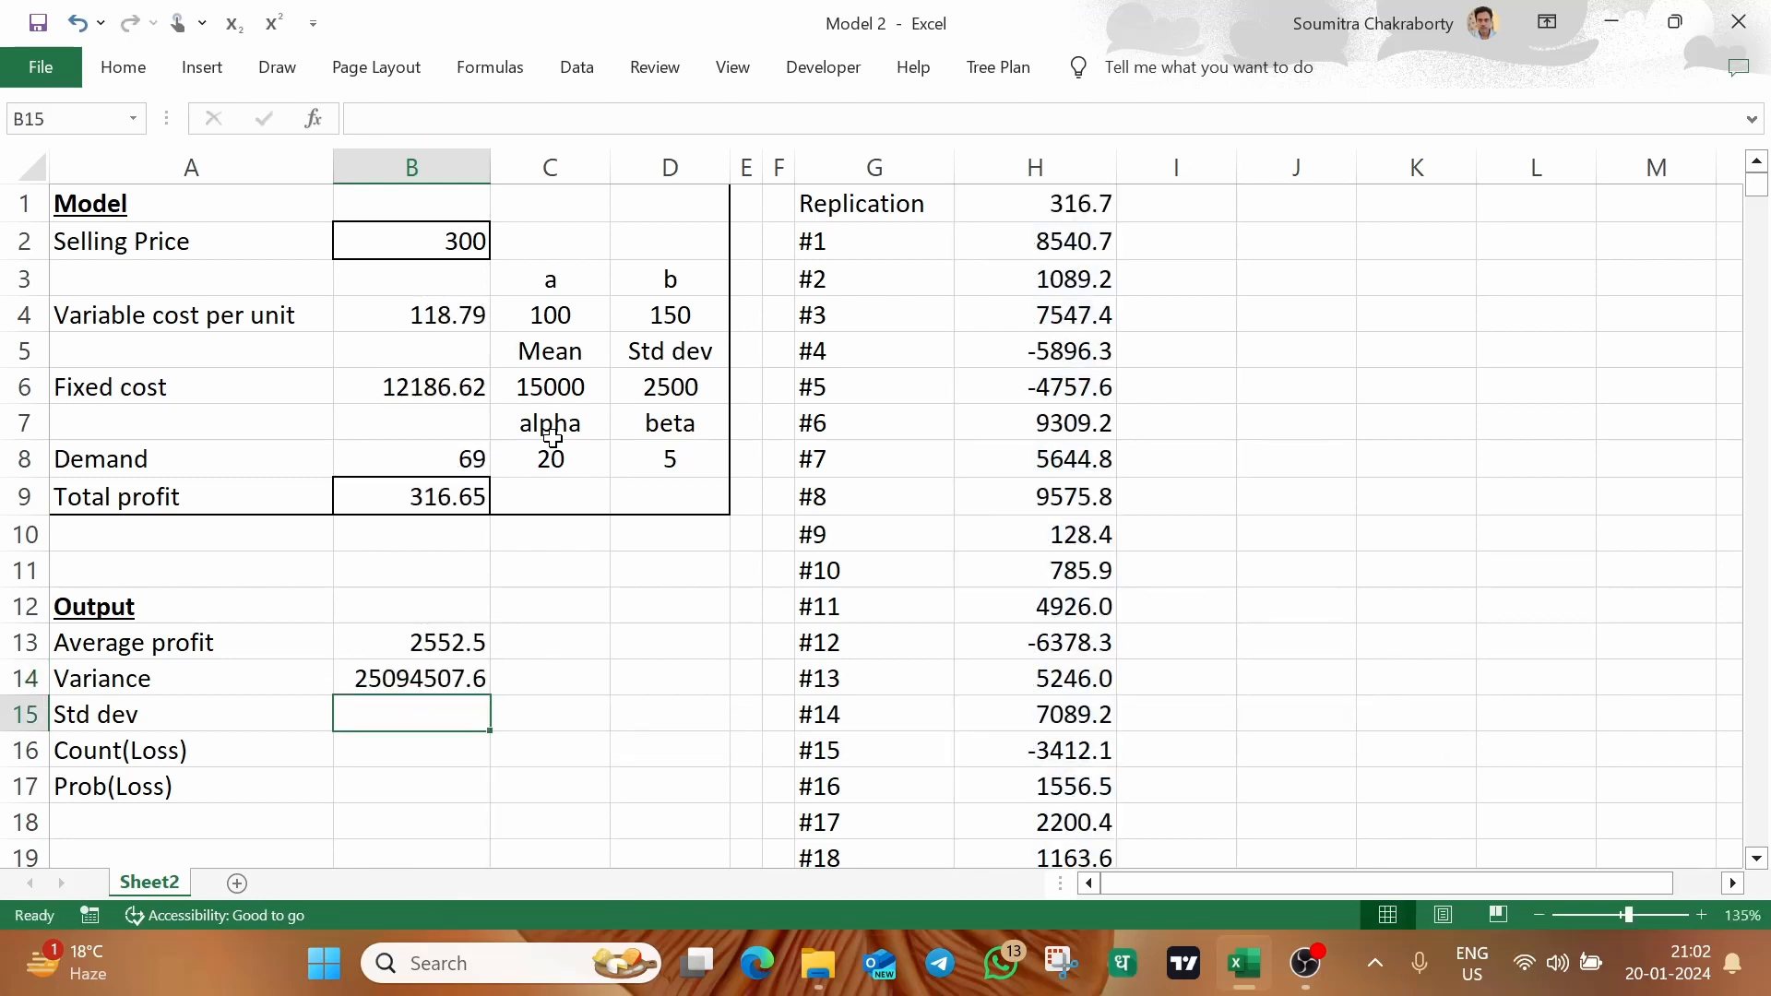
Compute the standard deviation in B15 as the square root of the variance with =SQRT(B14)
type("=sq")
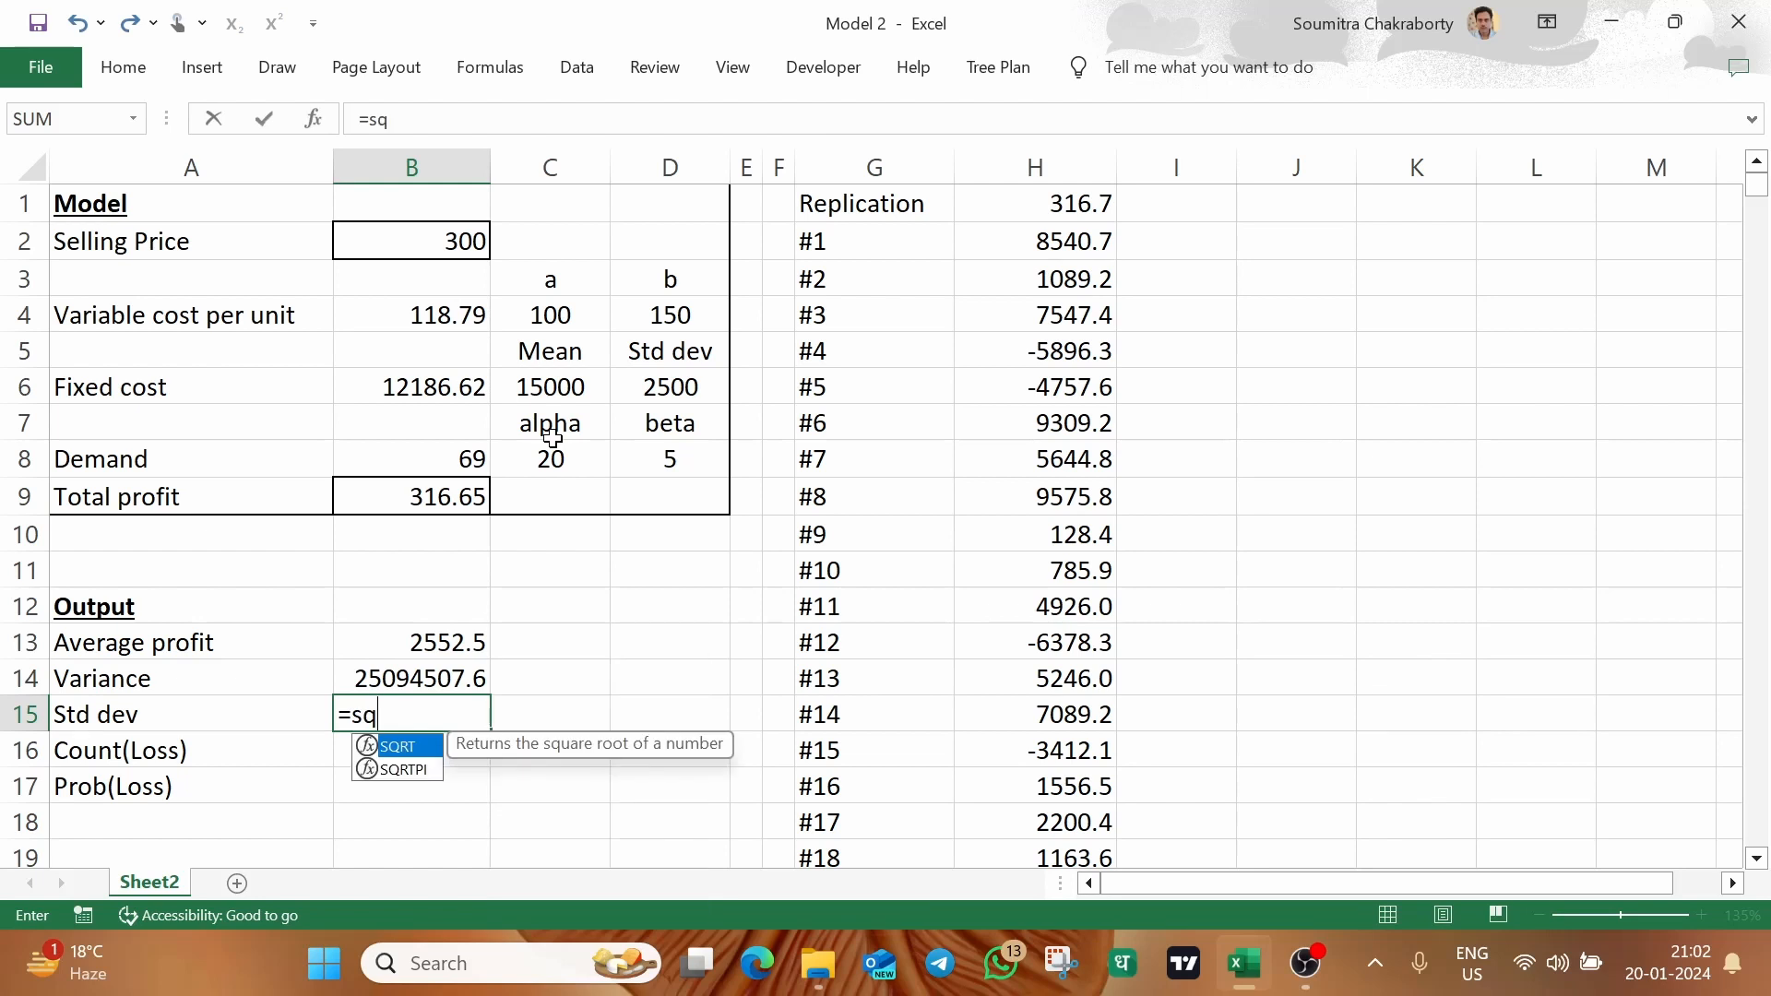
key("Tab")
key("Up")
type(")")
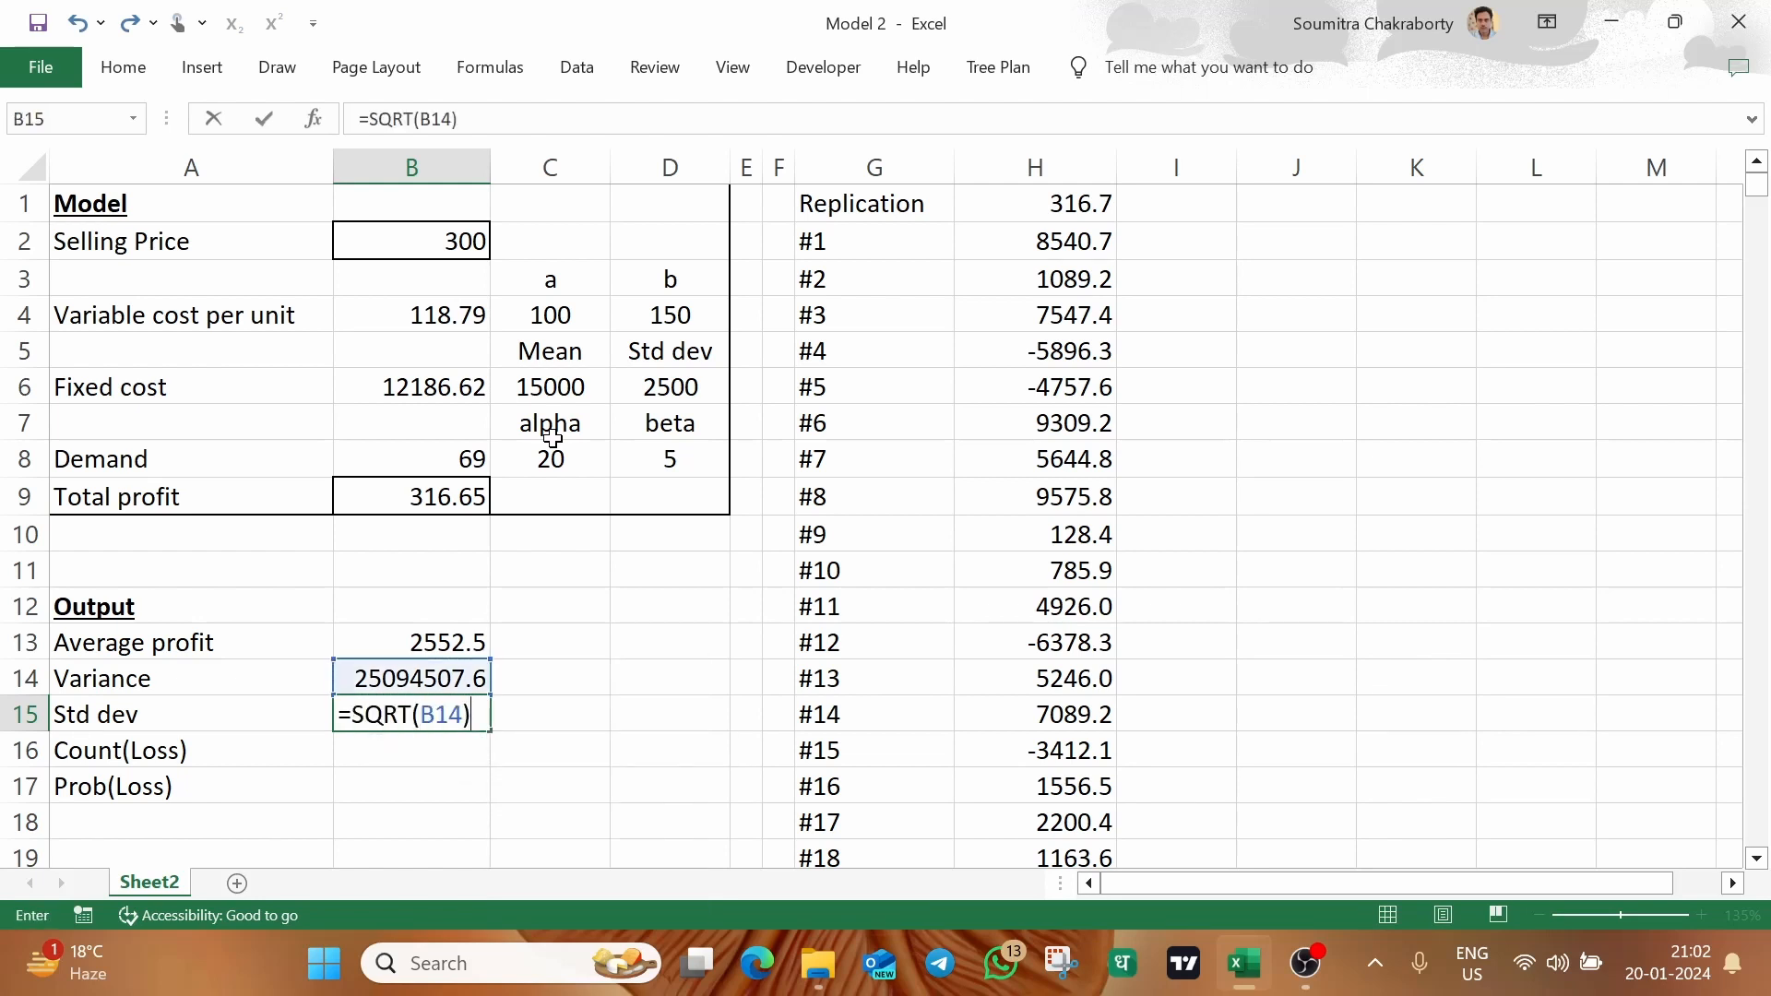
key("Return")
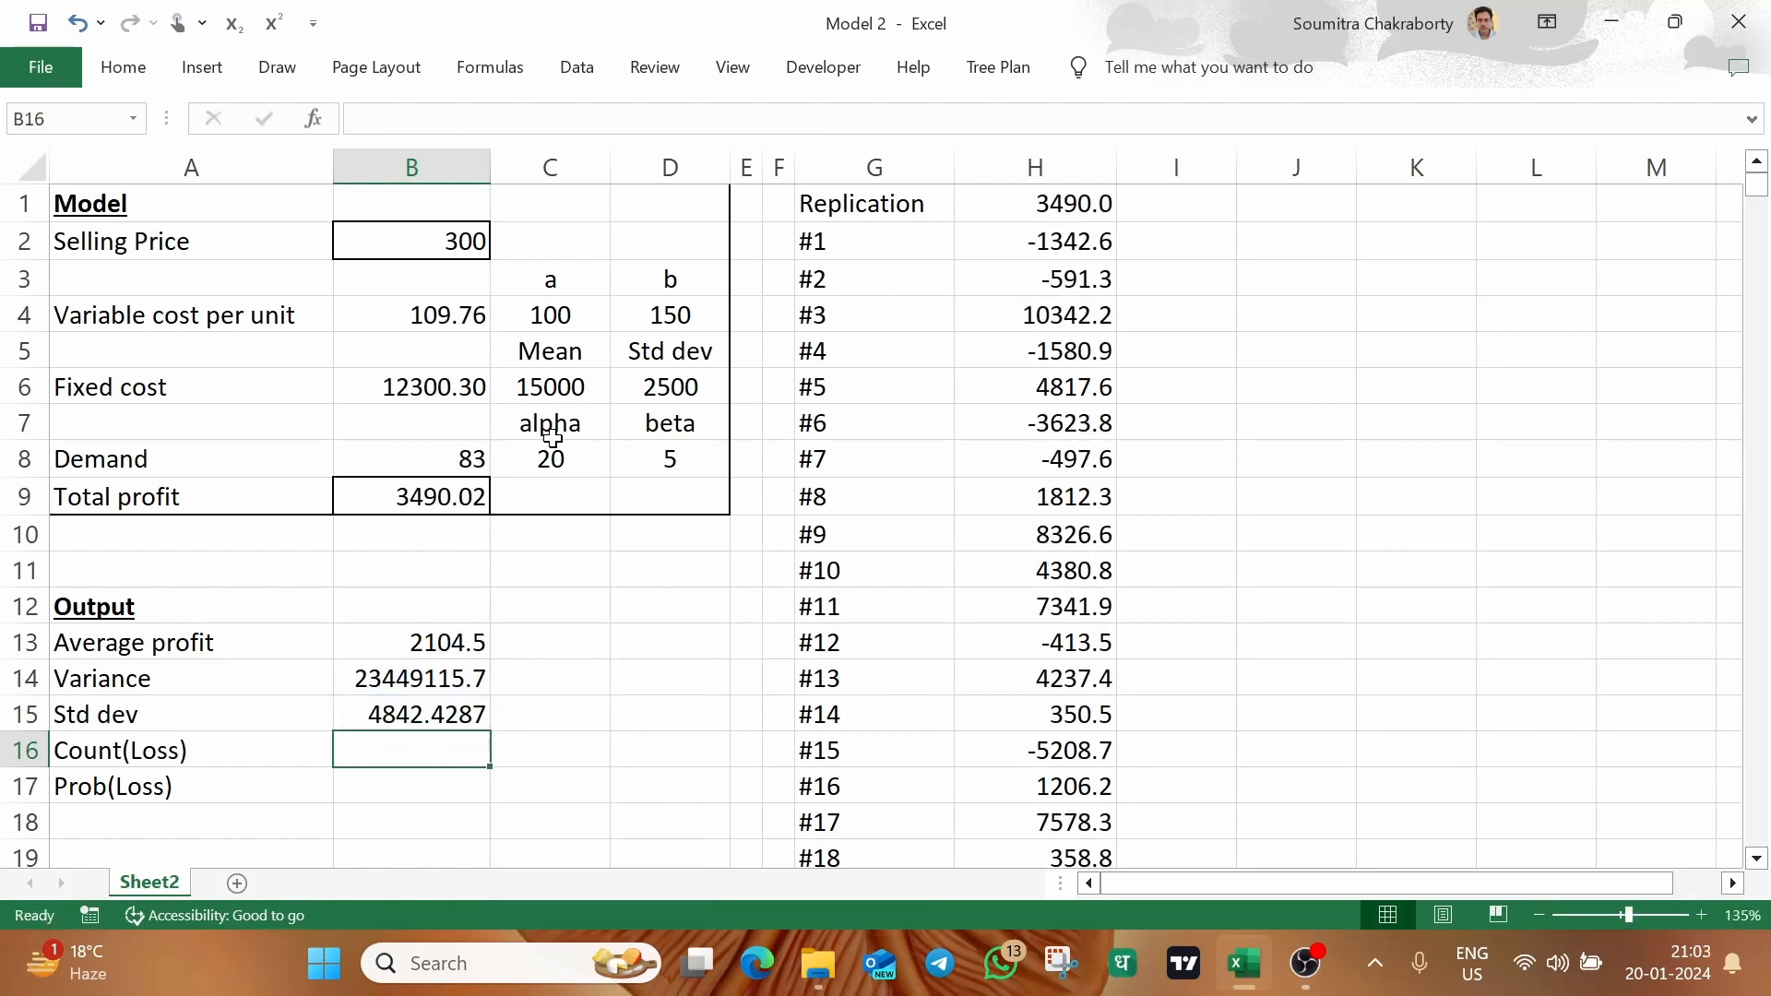
Count the loss-making replications in B16 with the formula =COUNTIF(H:H,"<"&0)
type("=")
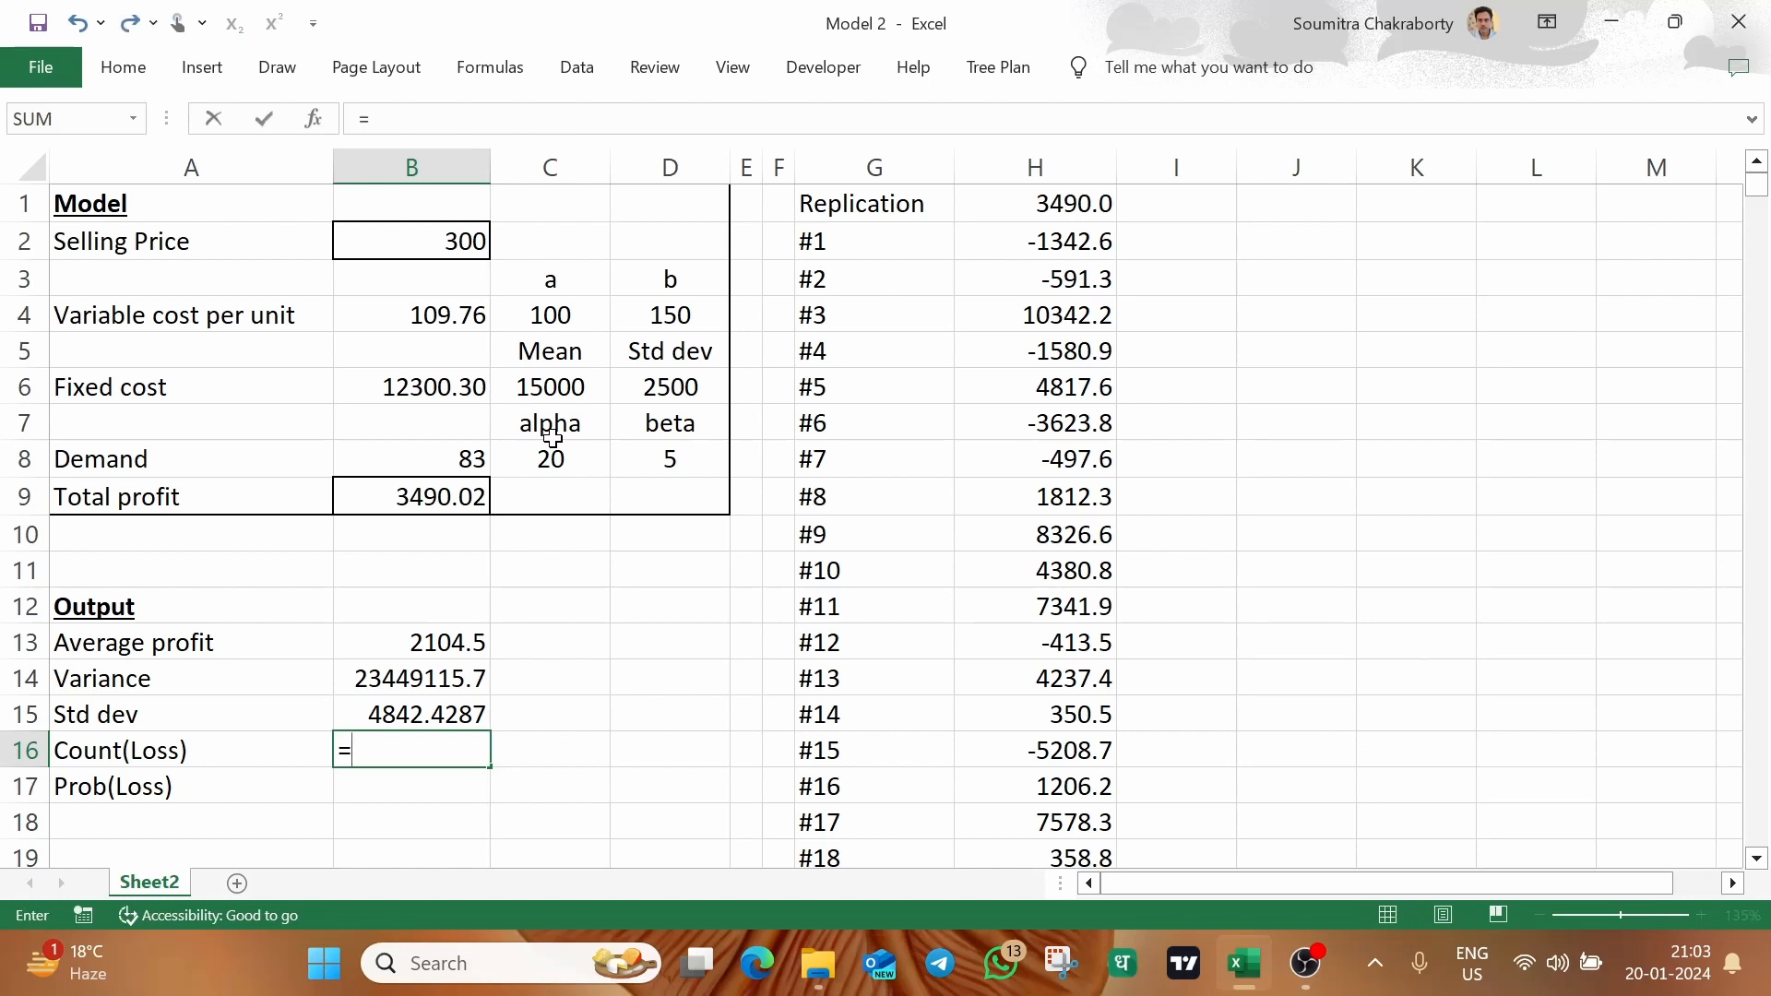
type("countif")
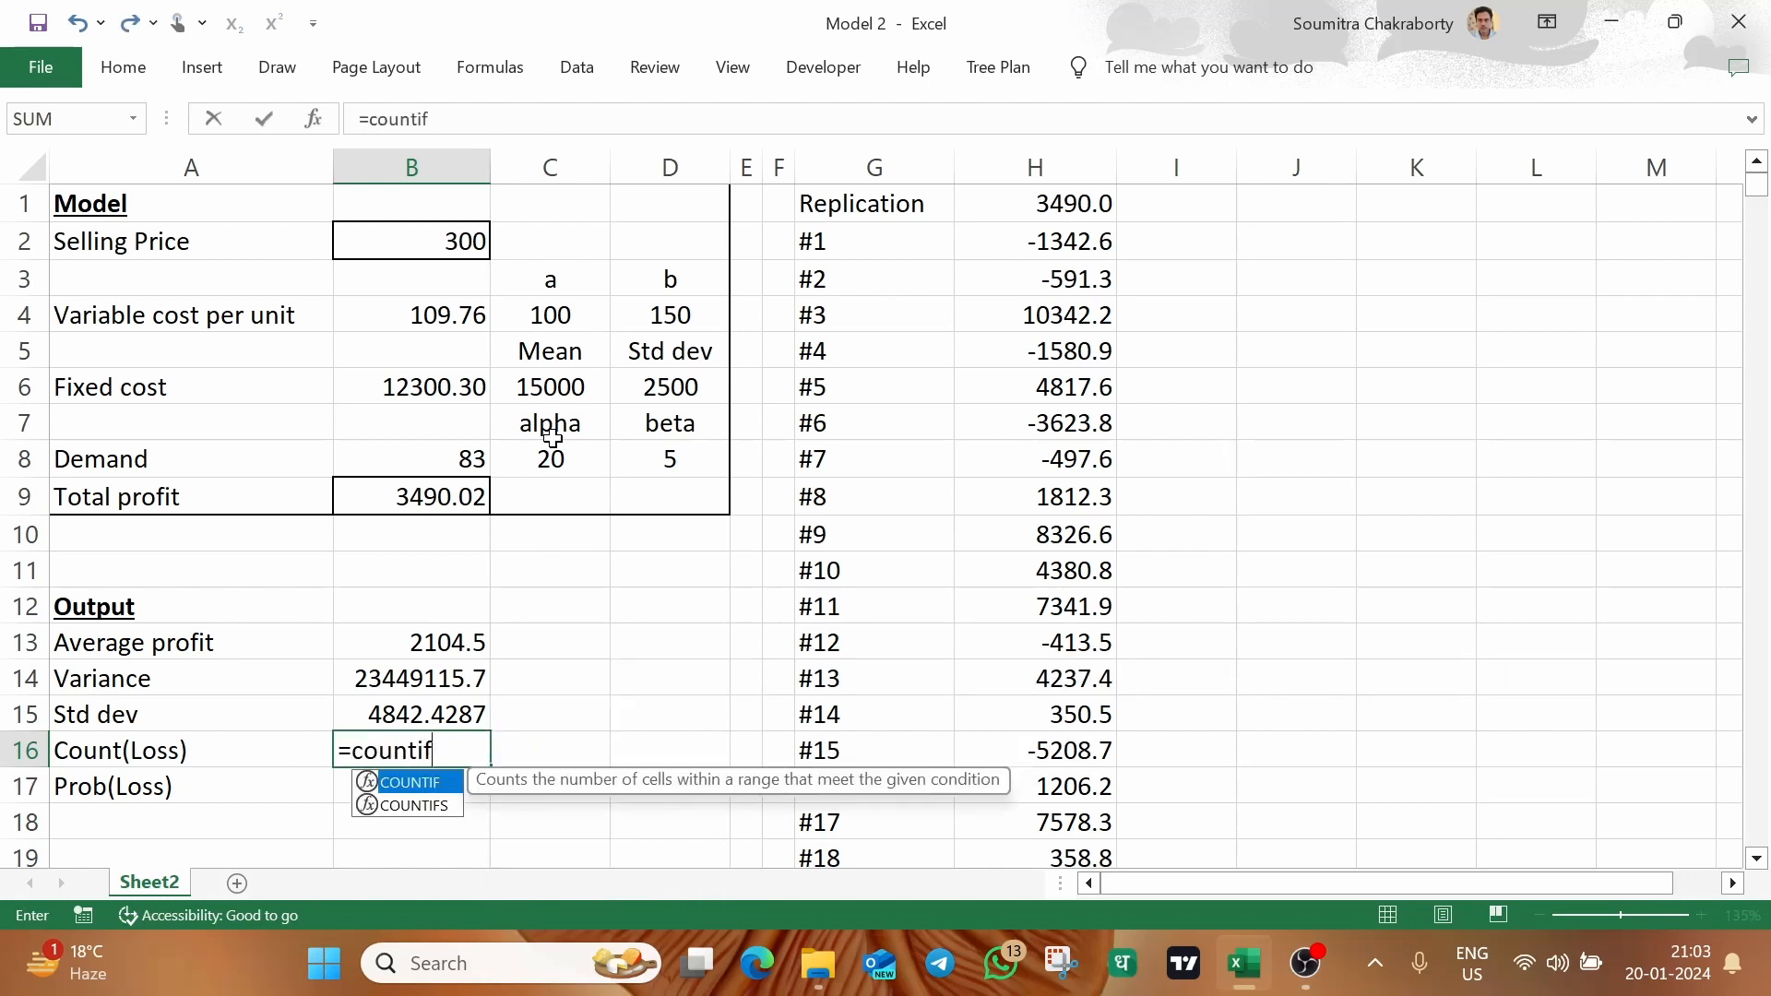
key("Tab")
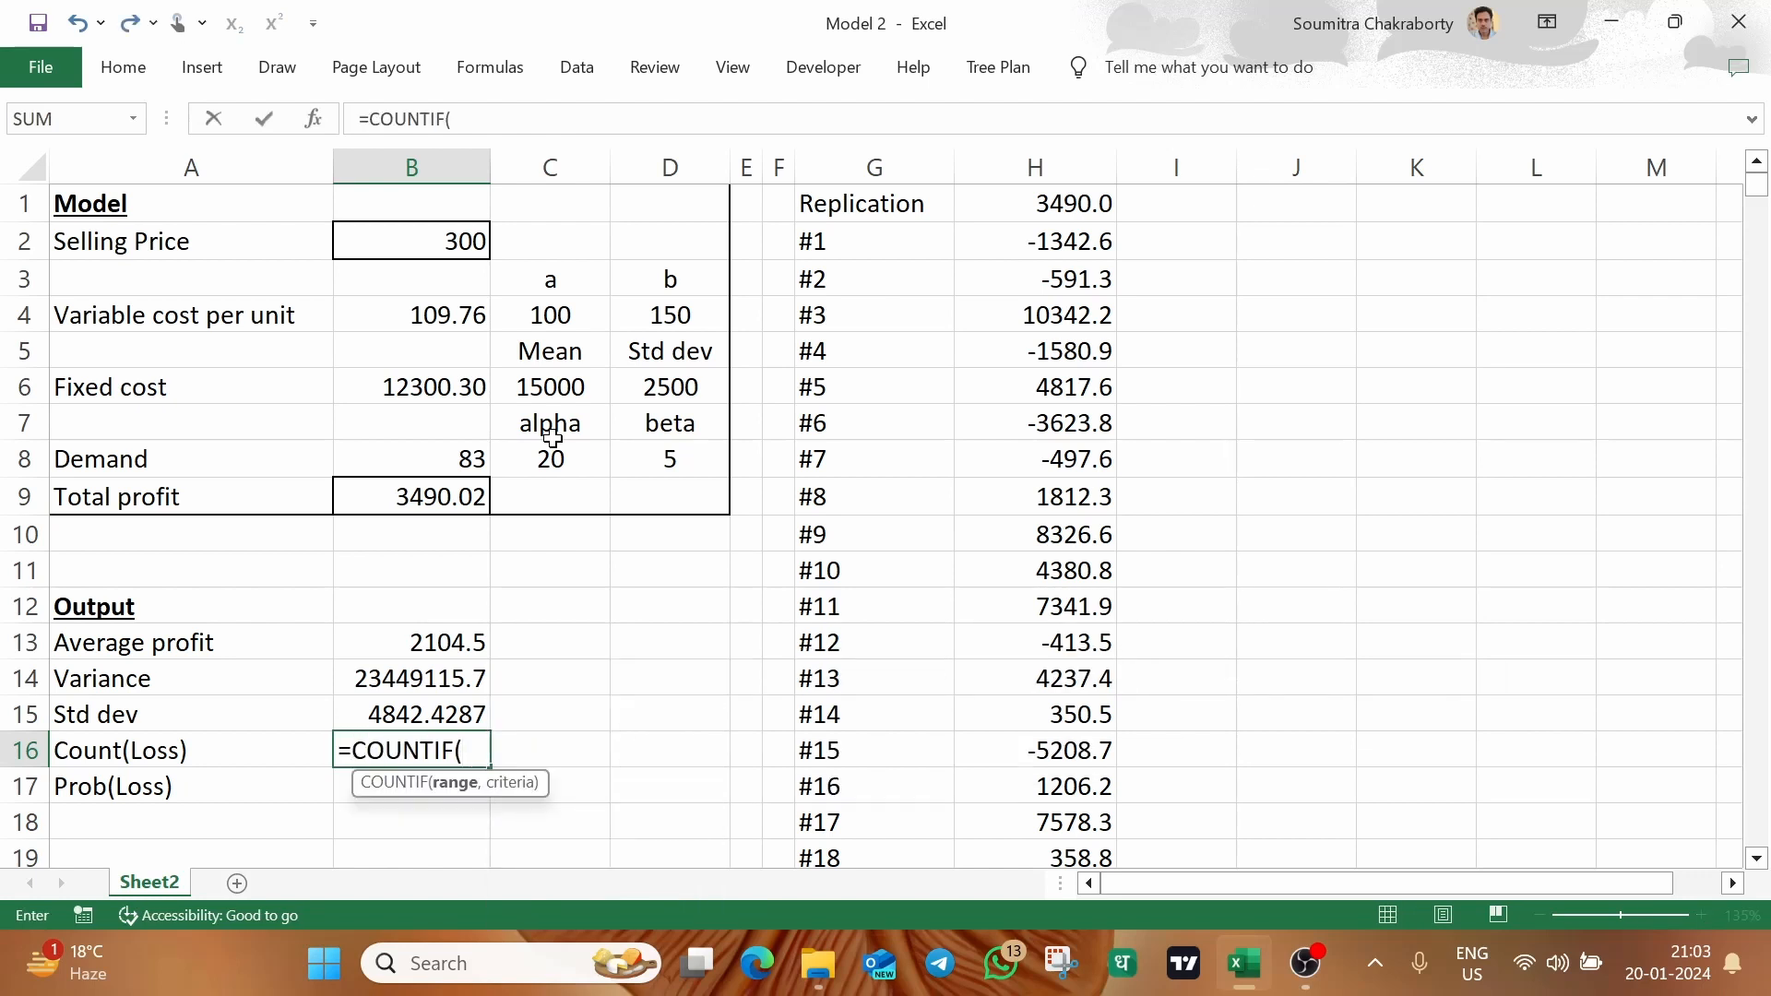
type("H;H")
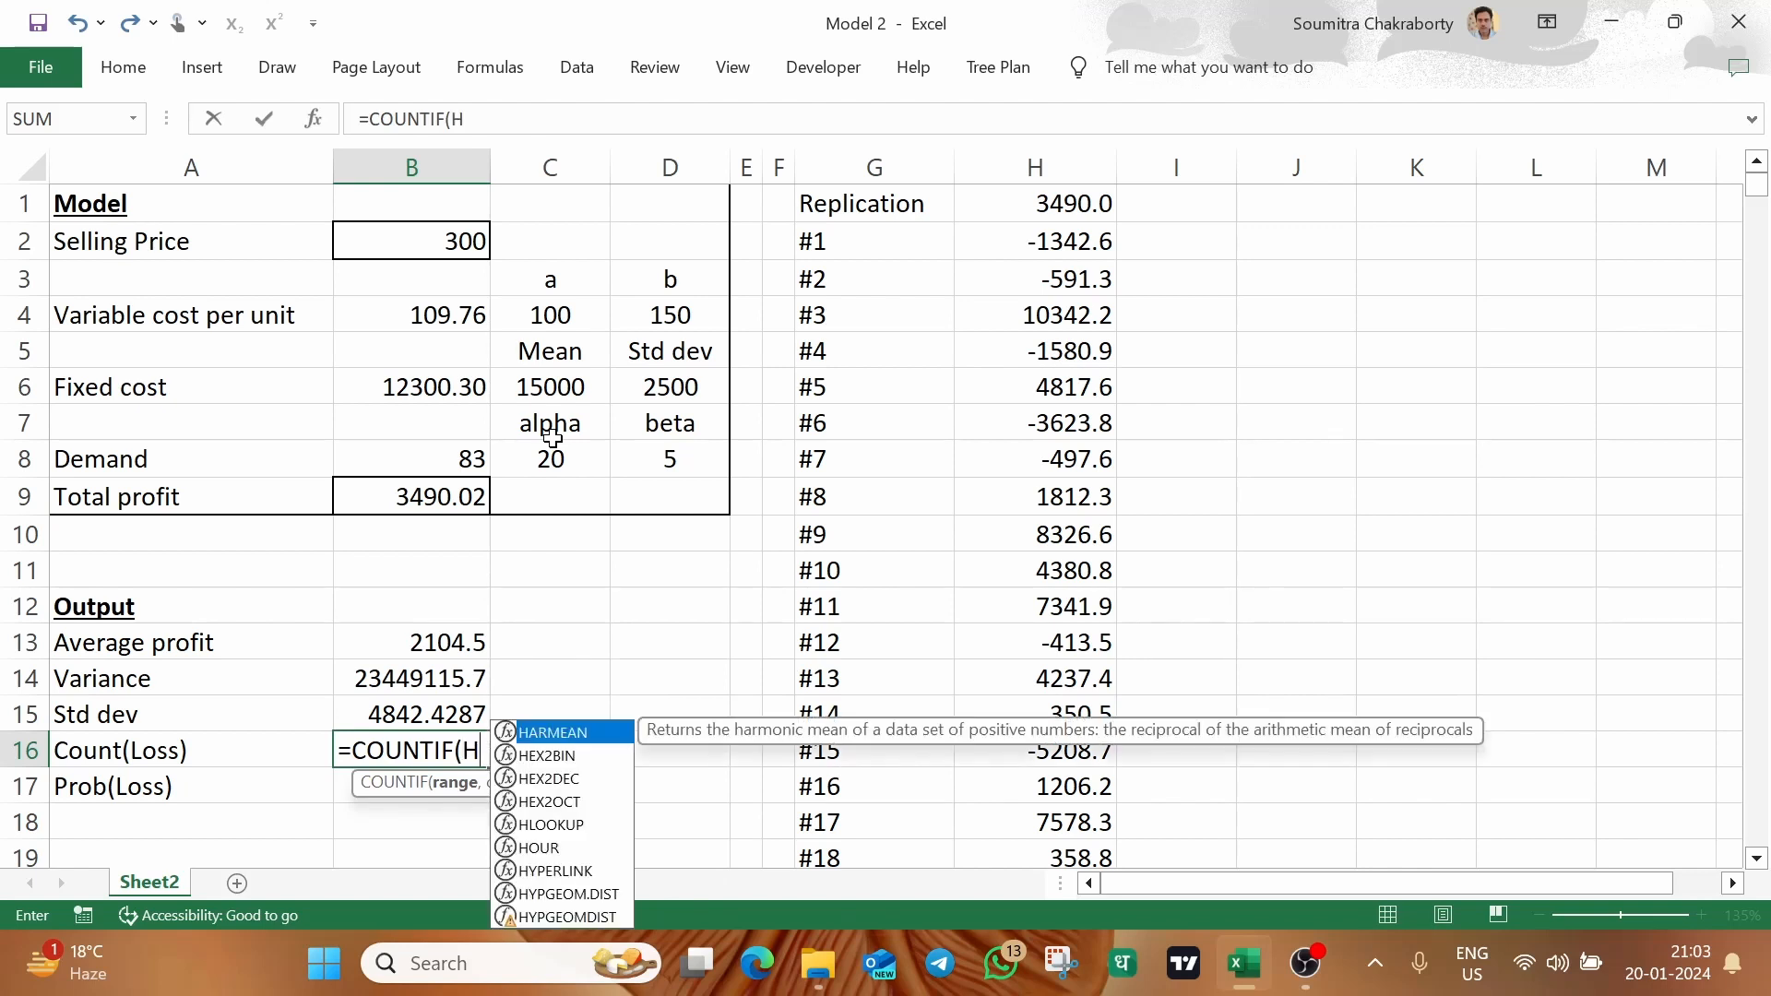
key("BackSpace")
key("BackSpace")
key("BackSpace")
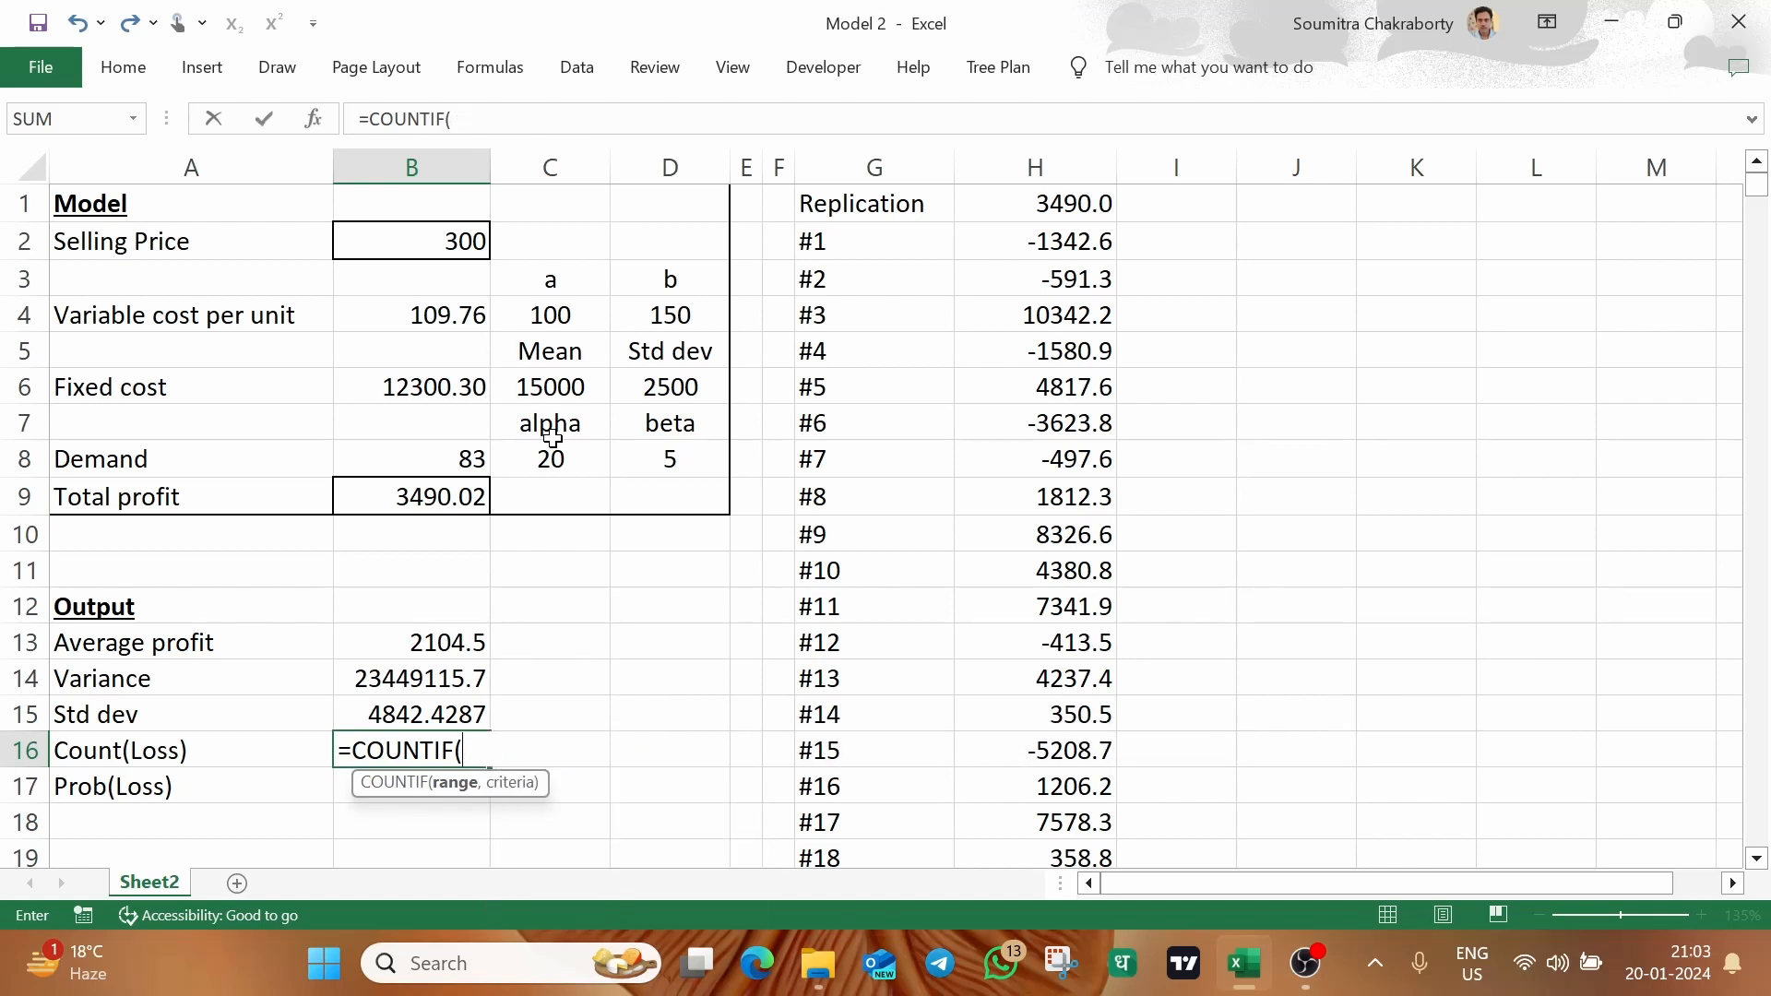
type("H:H,")
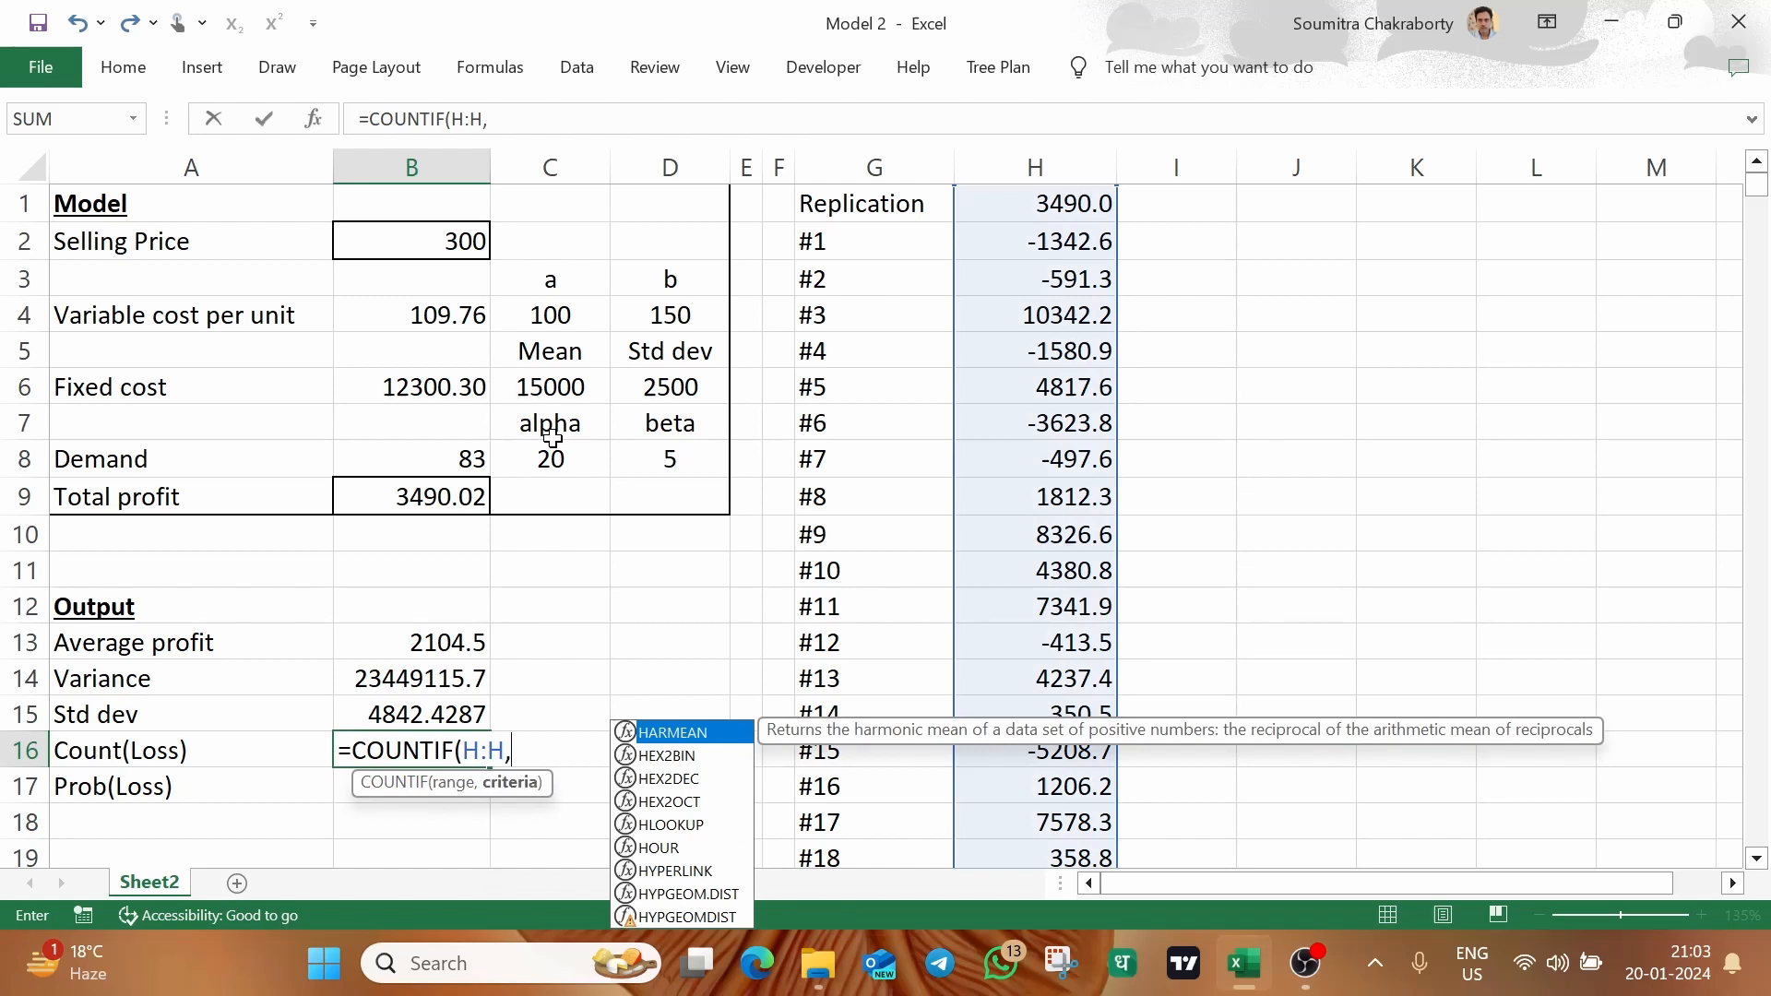
type("\"")
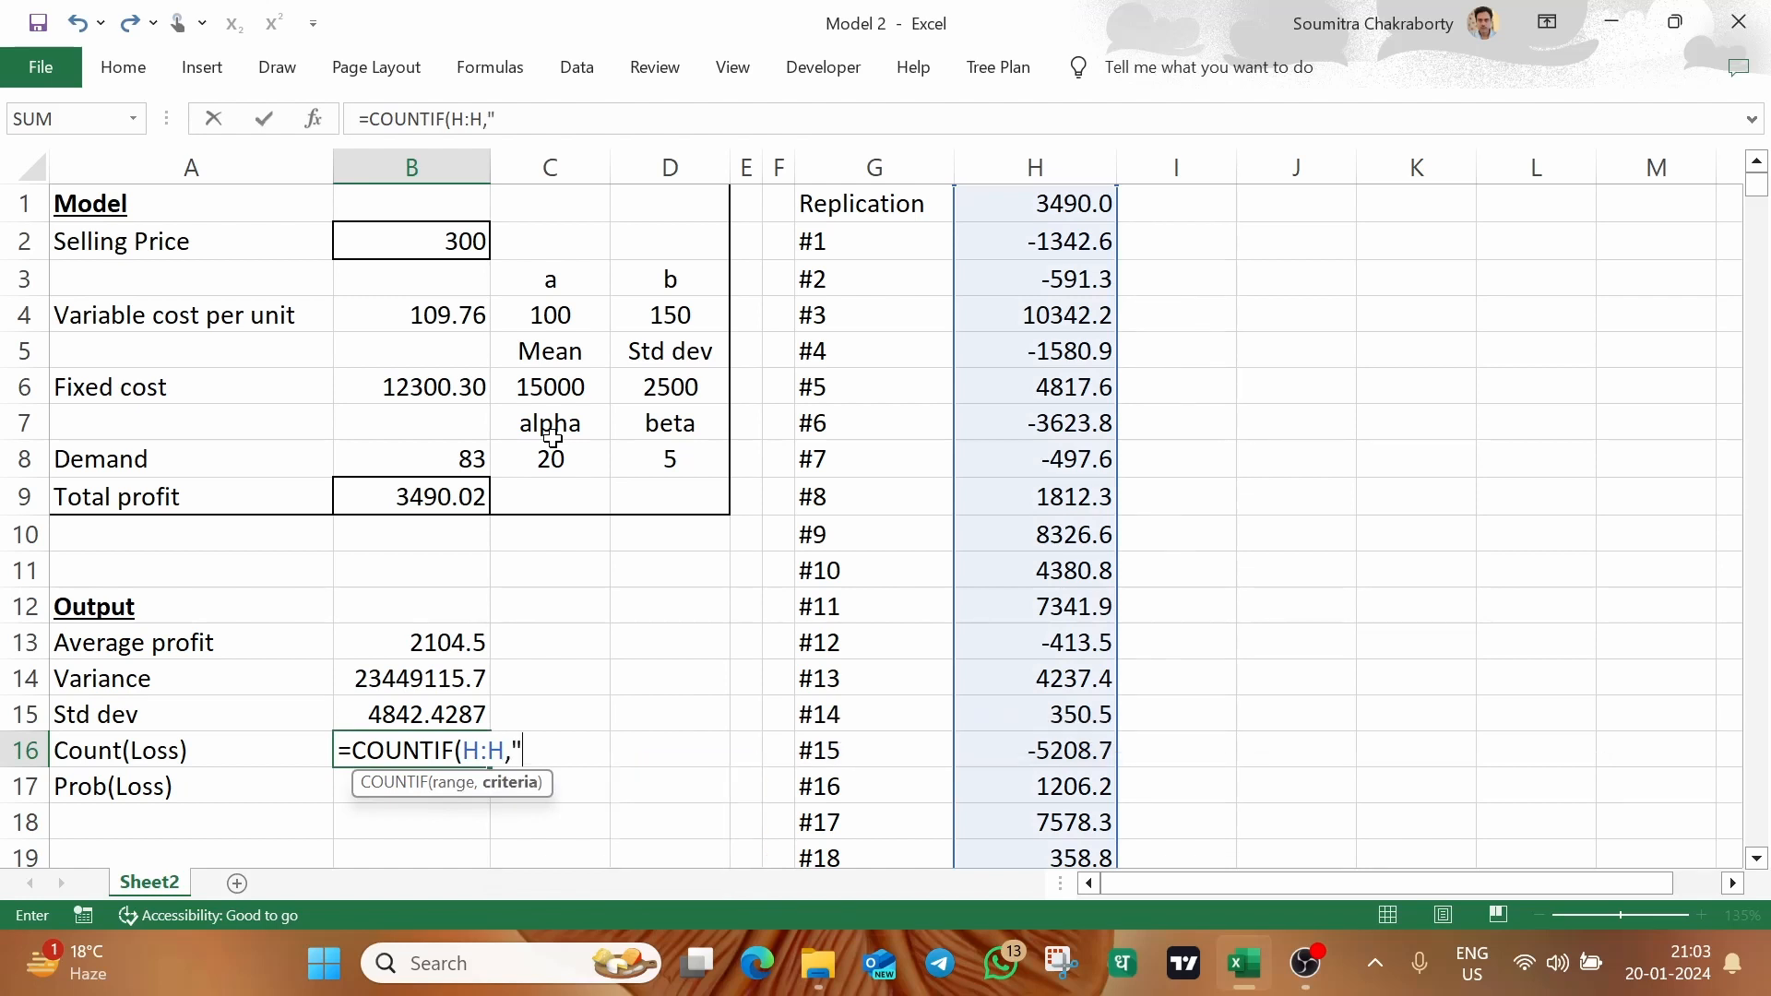
type("<\"&0)")
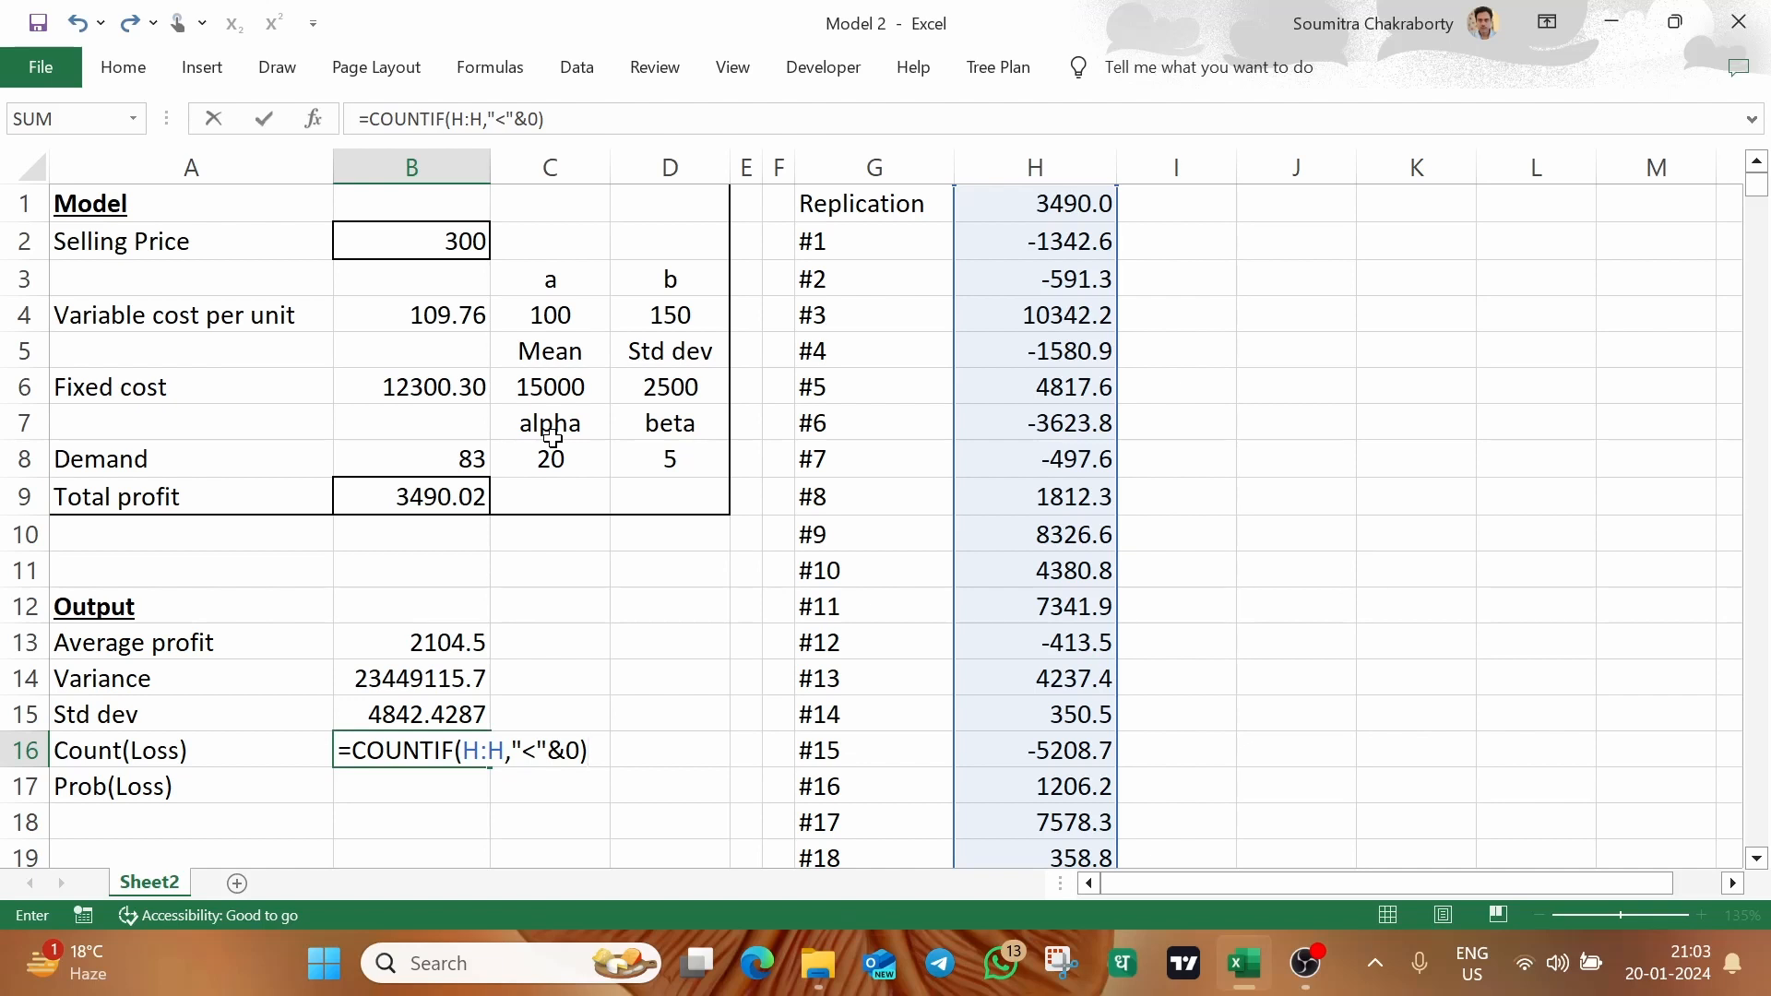
key("Return")
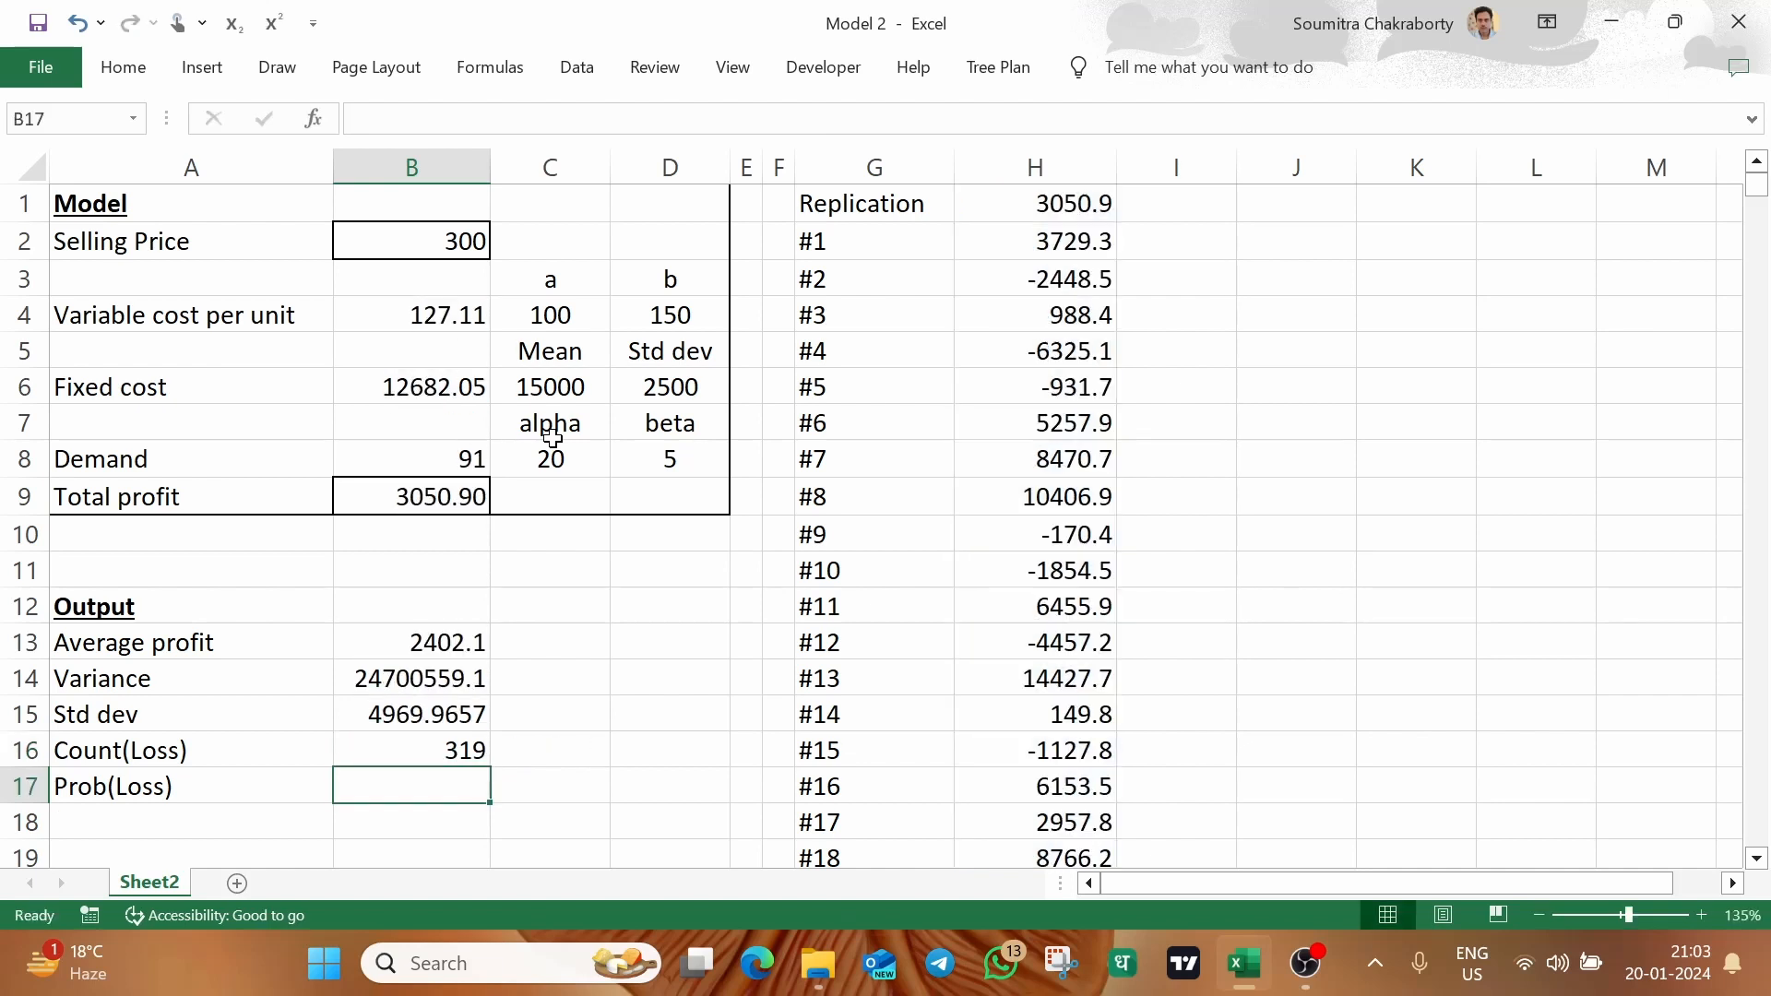
Compute the probability of loss in B17 by dividing the loss count by the replications with =B16/1000
left_click(442, 738)
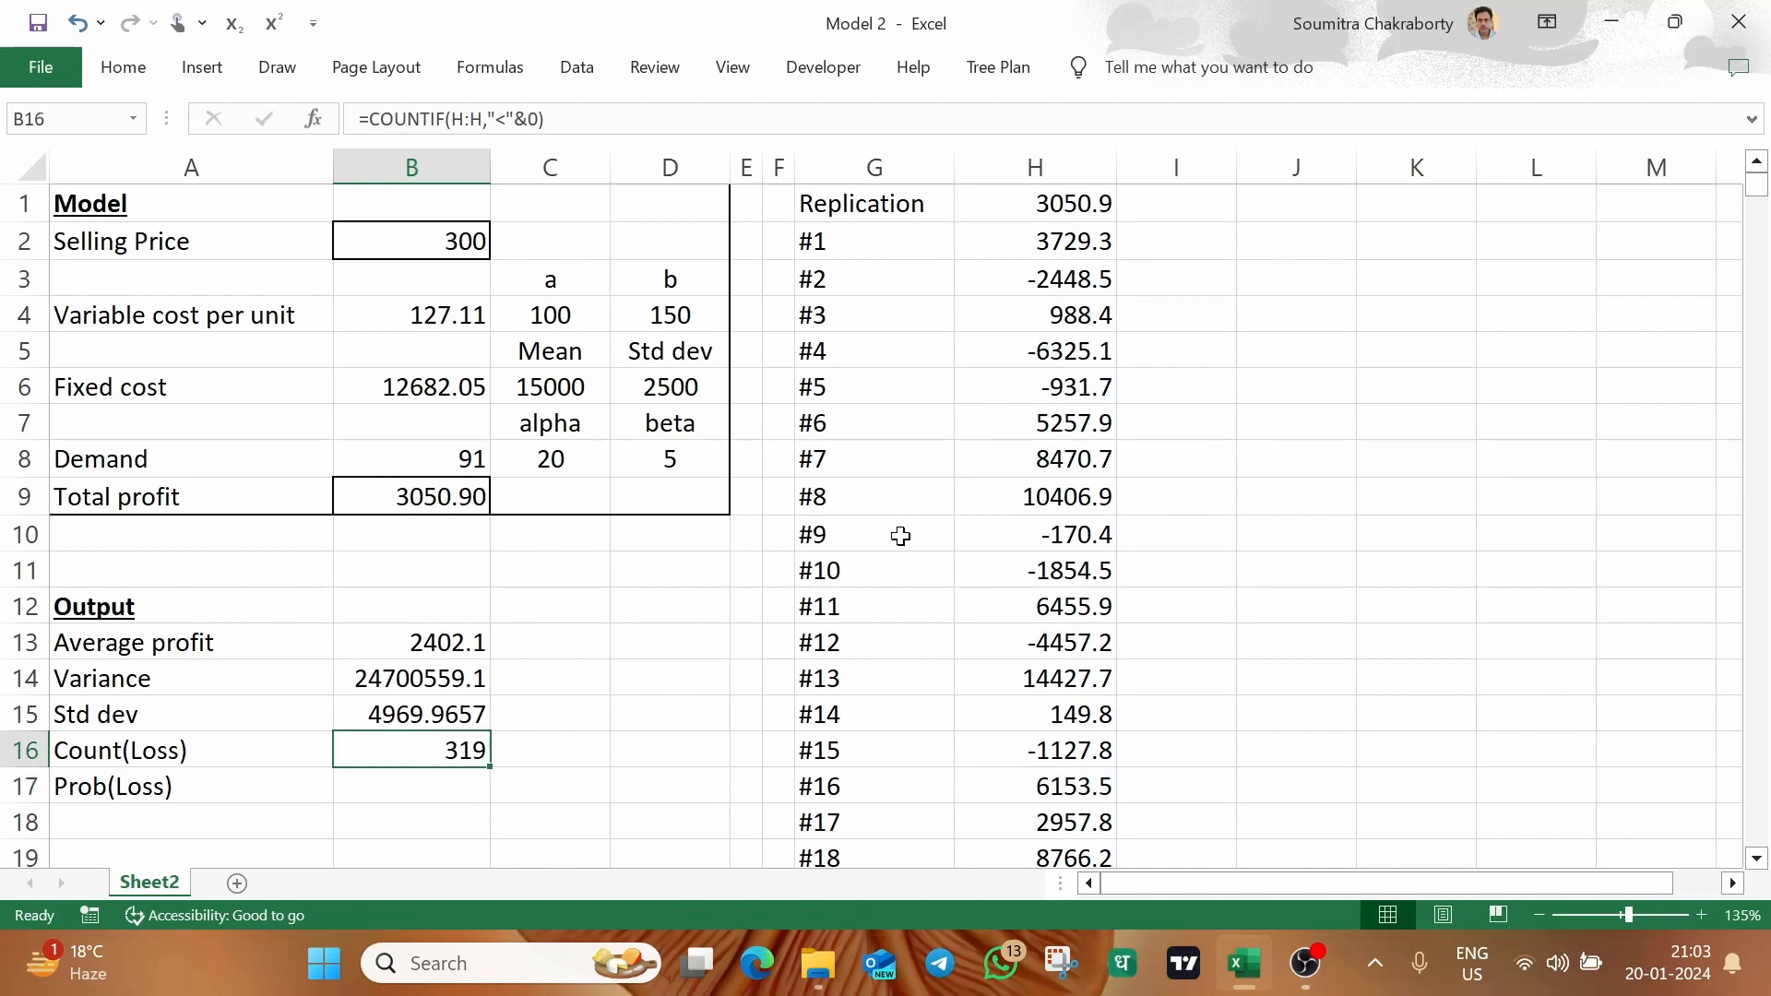
left_click(380, 791)
type("=")
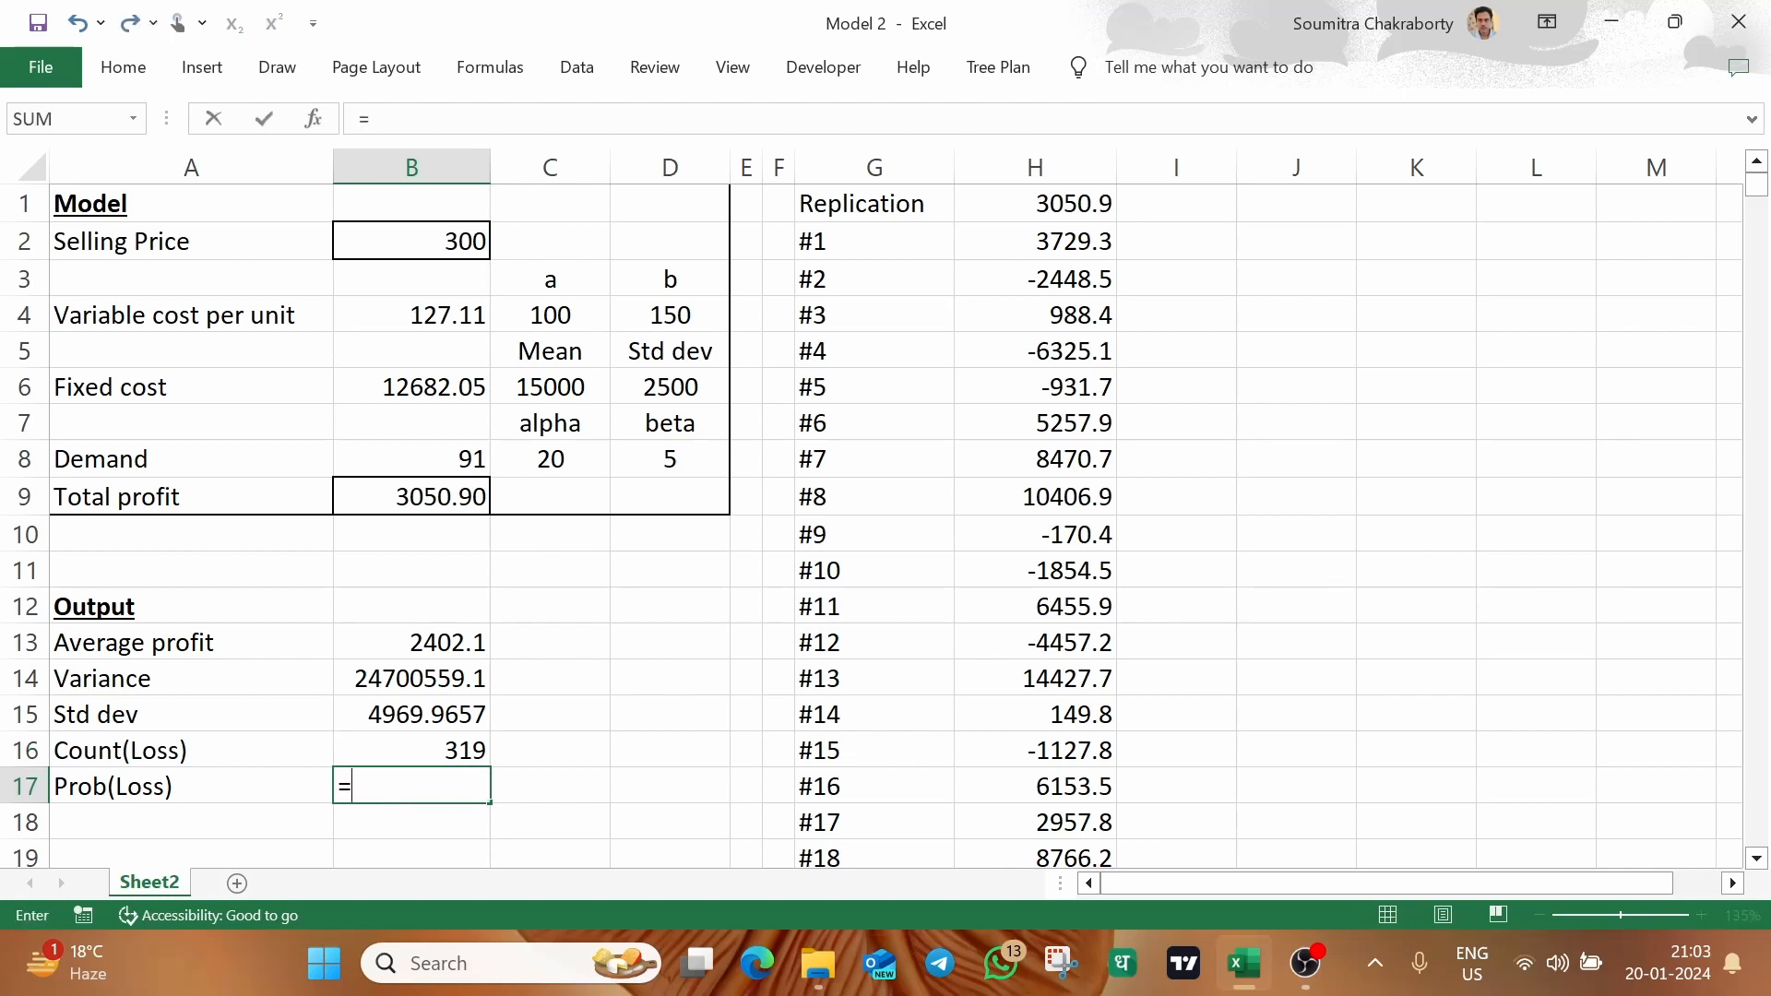
key("Up")
type("/1000")
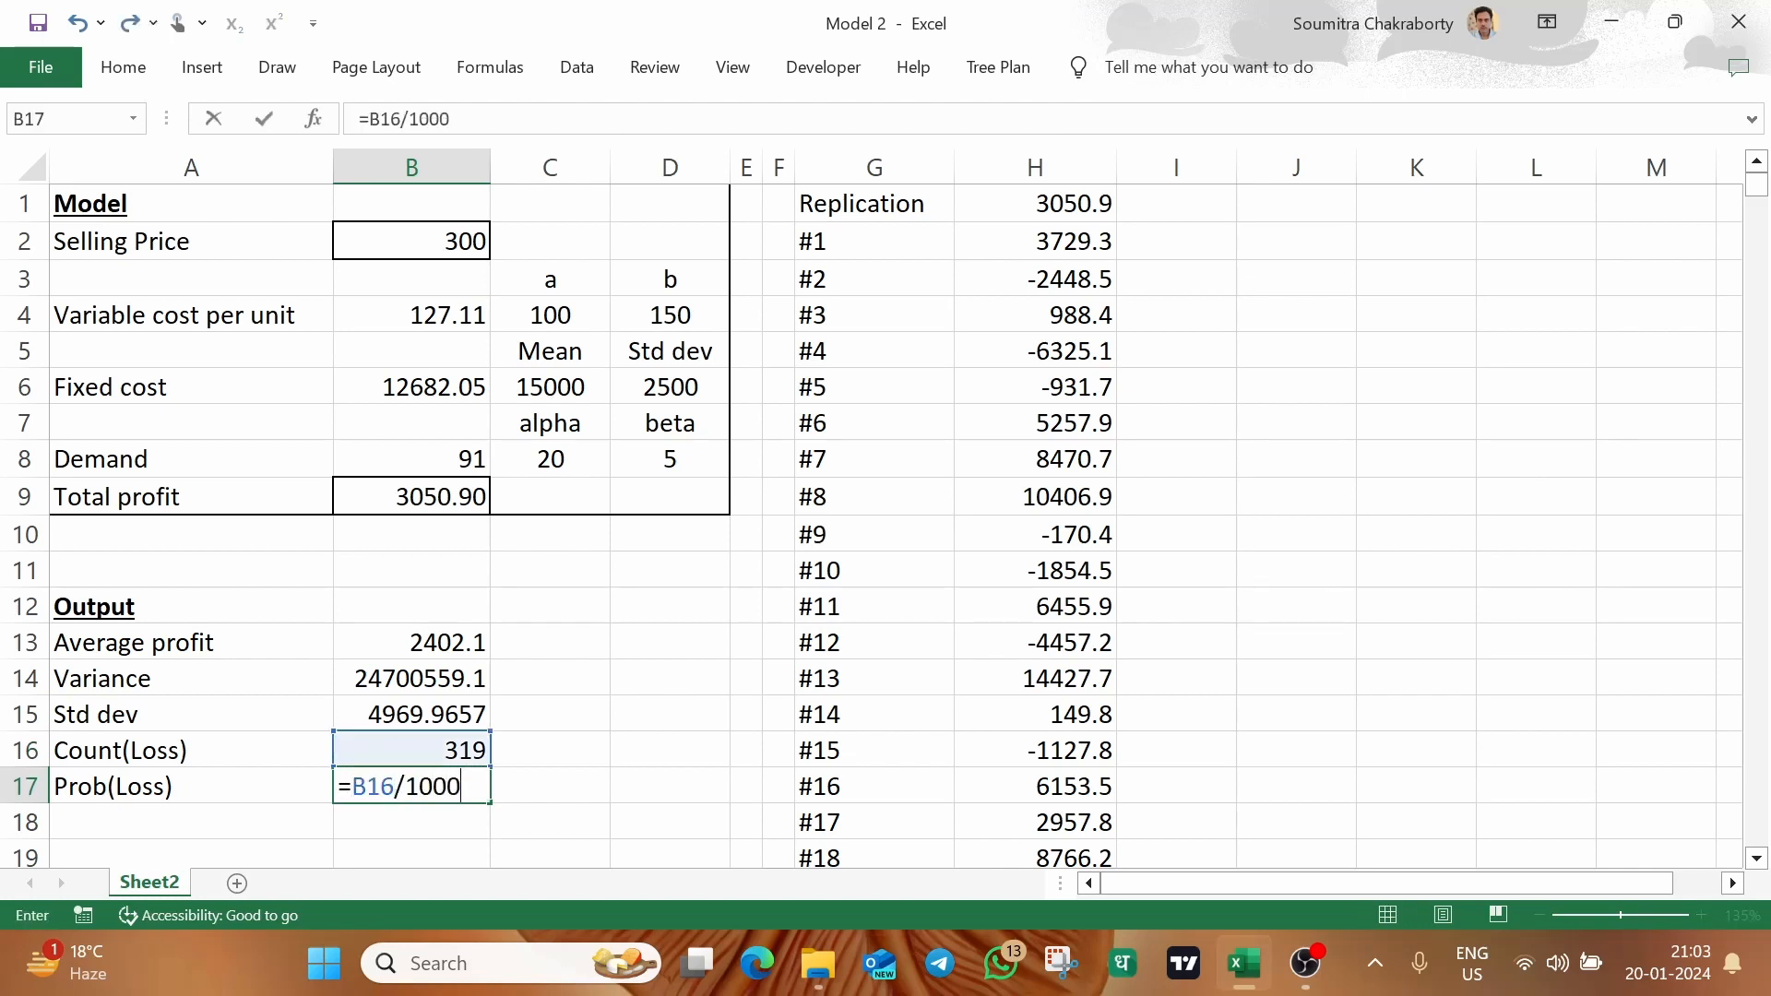
key("Return")
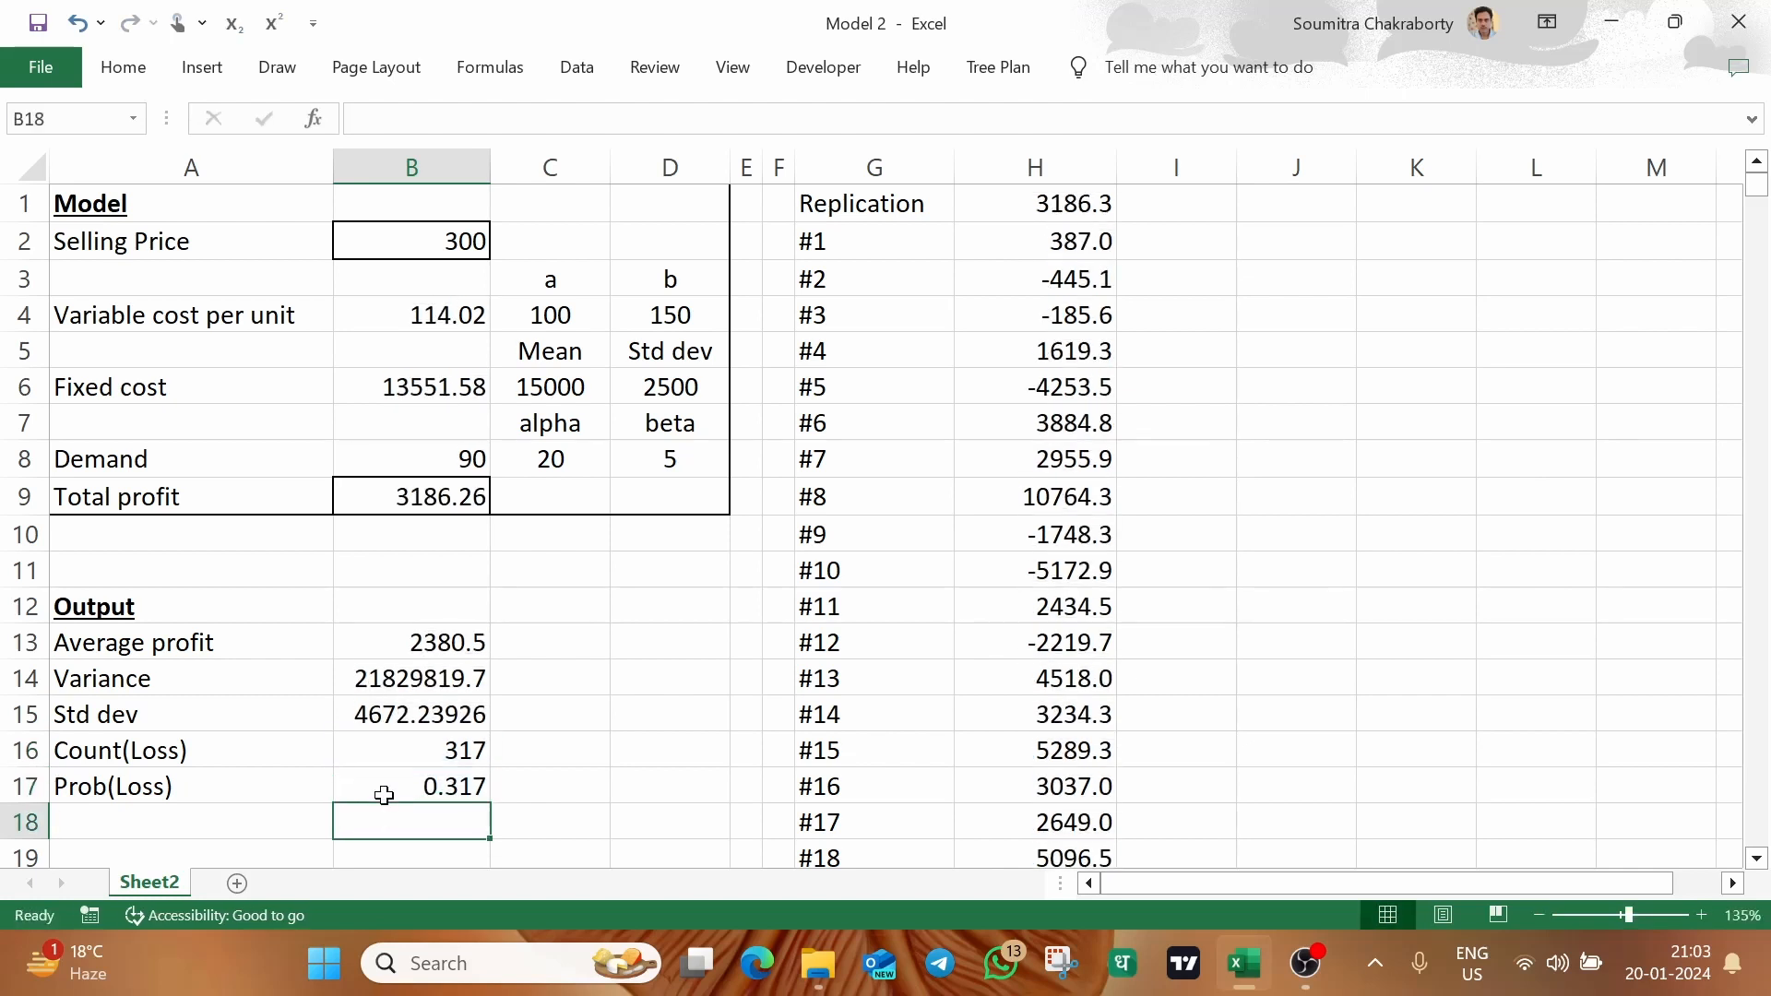
Review the distribution parameters for variable cost, fixed cost and demand in C4:D4, C6:D6 and C8:D8
left_click(704, 656)
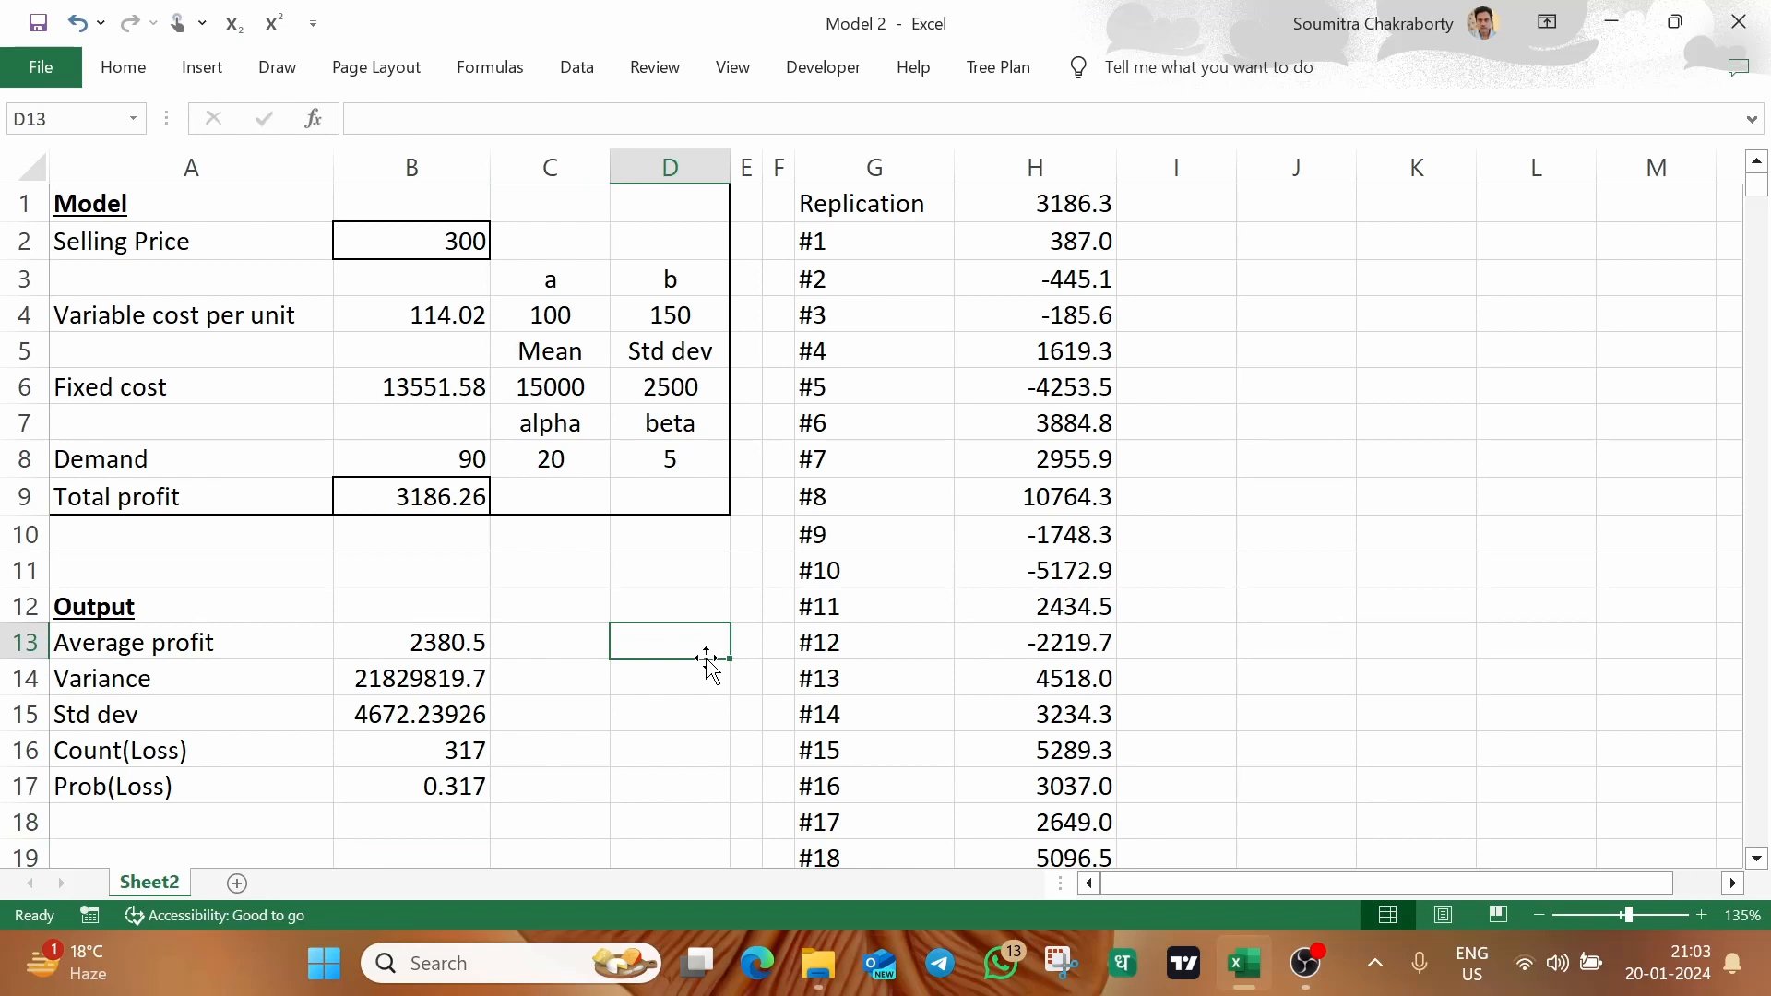
left_click(672, 559)
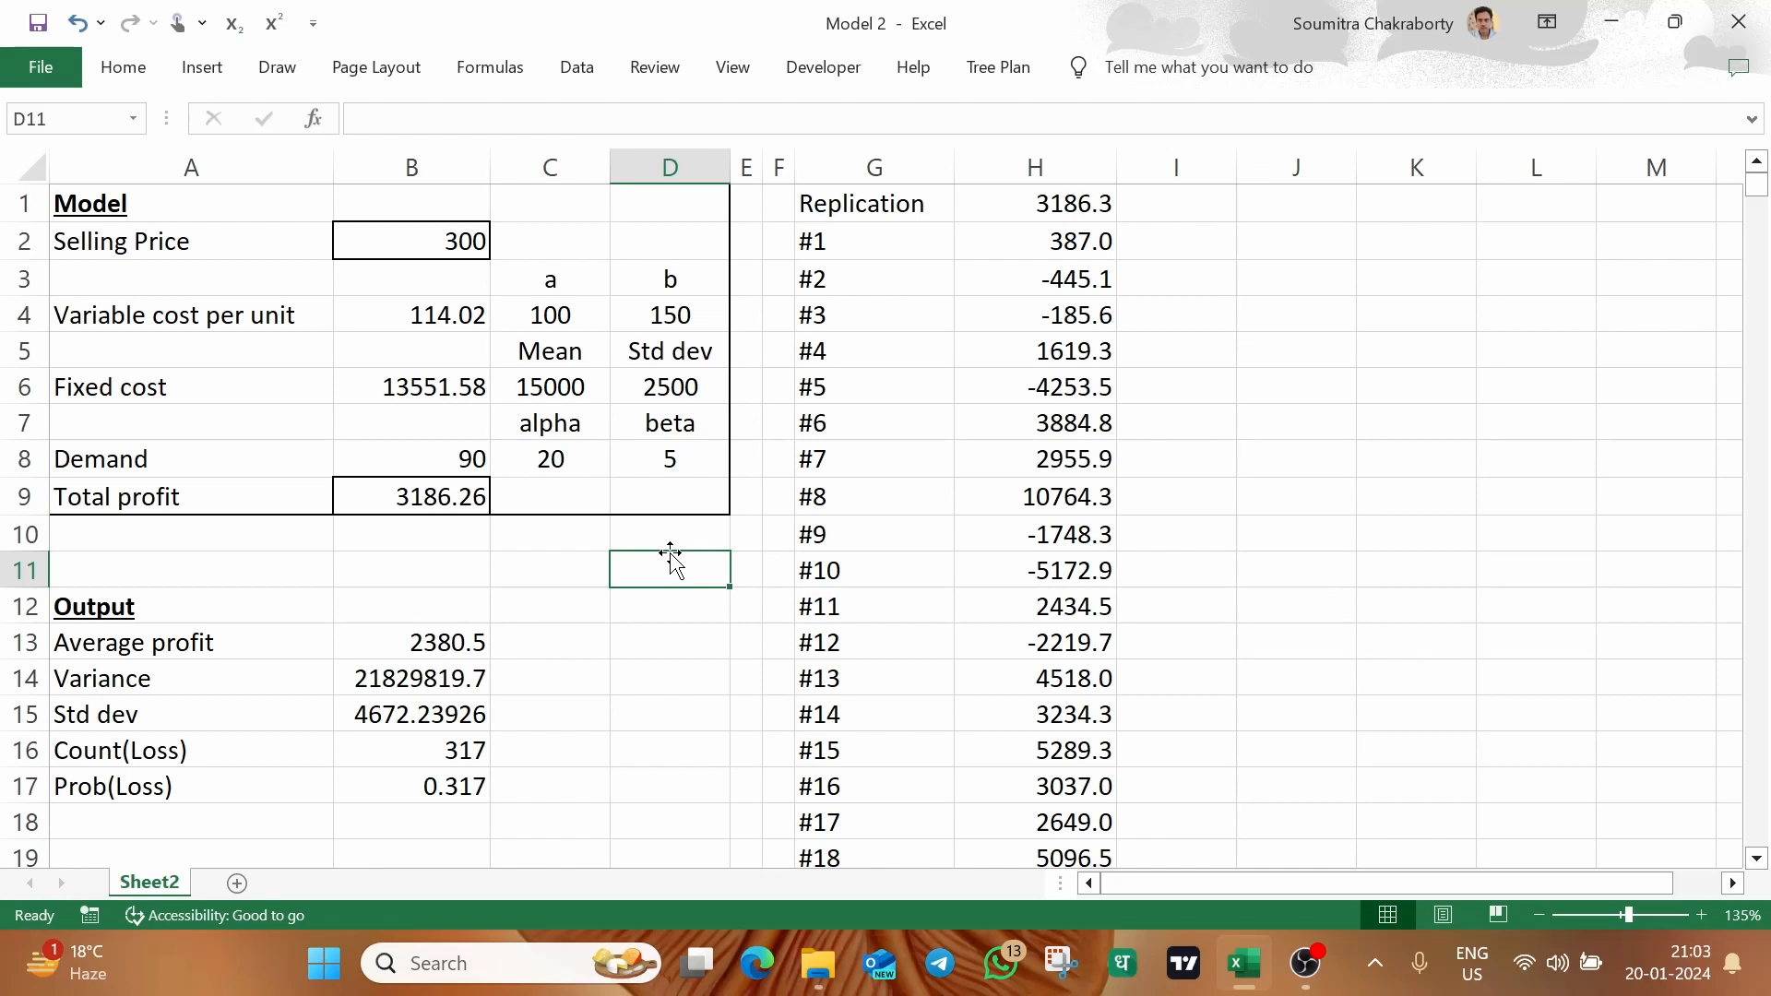
left_click(545, 317)
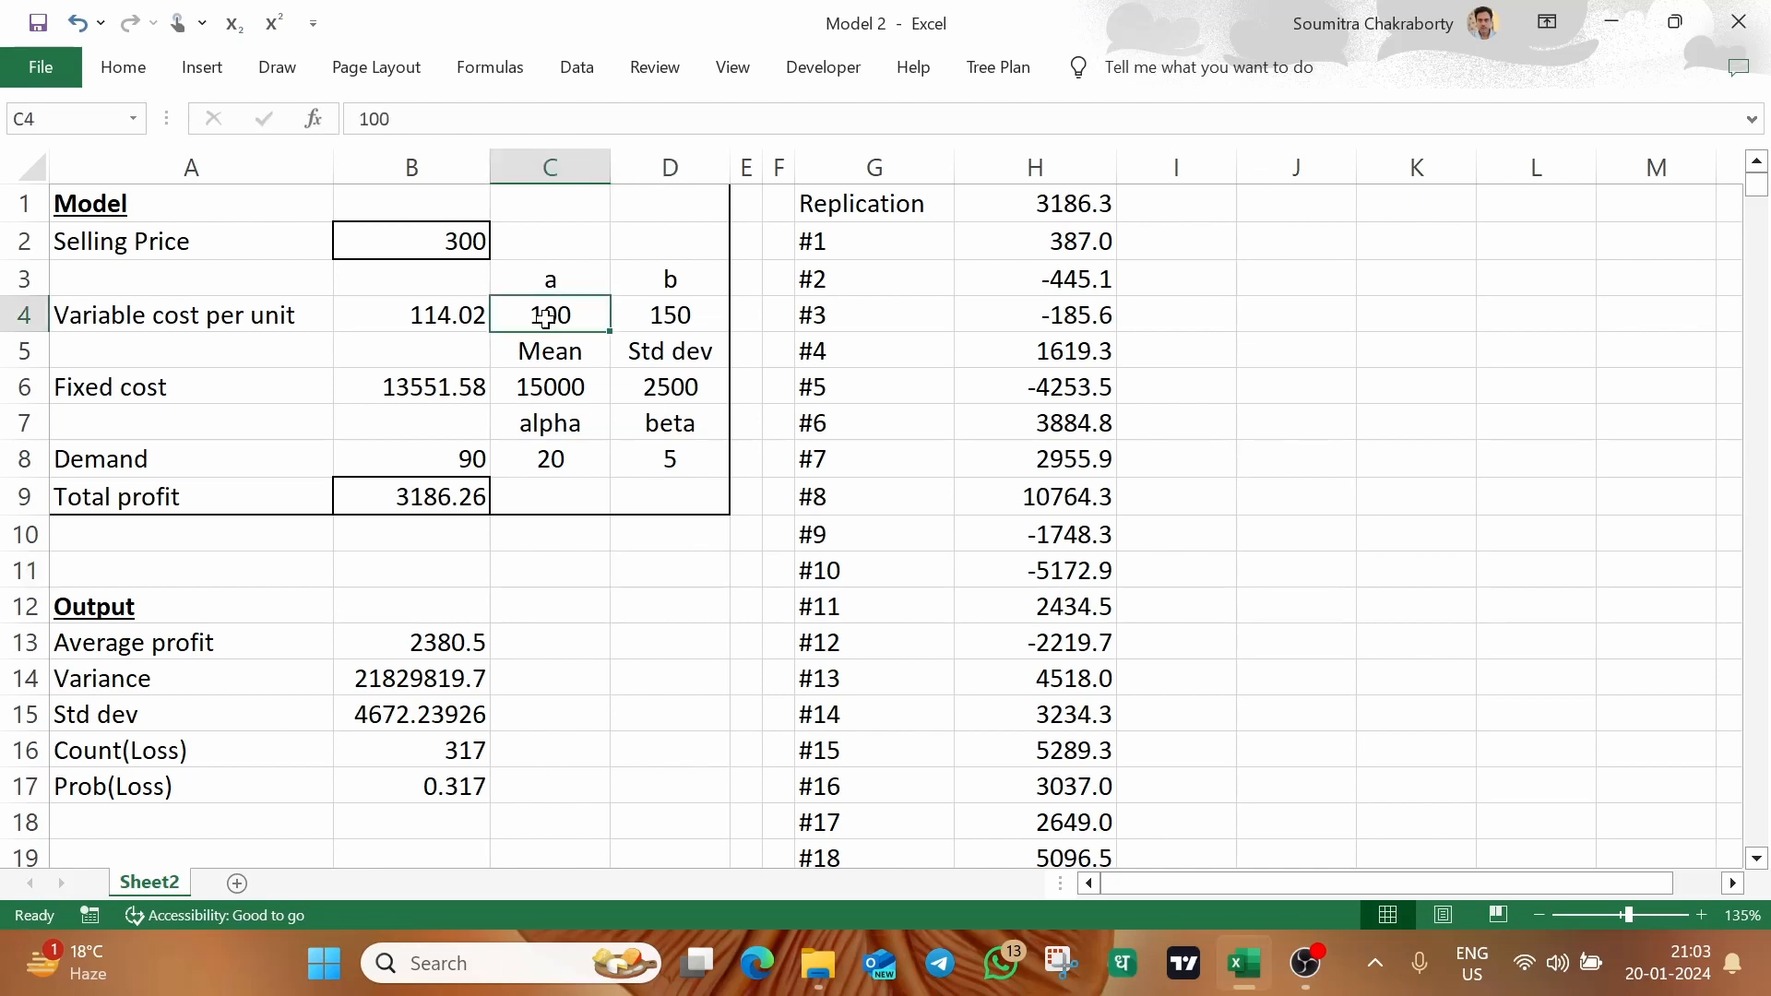
left_click_drag(545, 317, 636, 322)
left_click_drag(595, 386, 645, 390)
left_click_drag(556, 457, 645, 458)
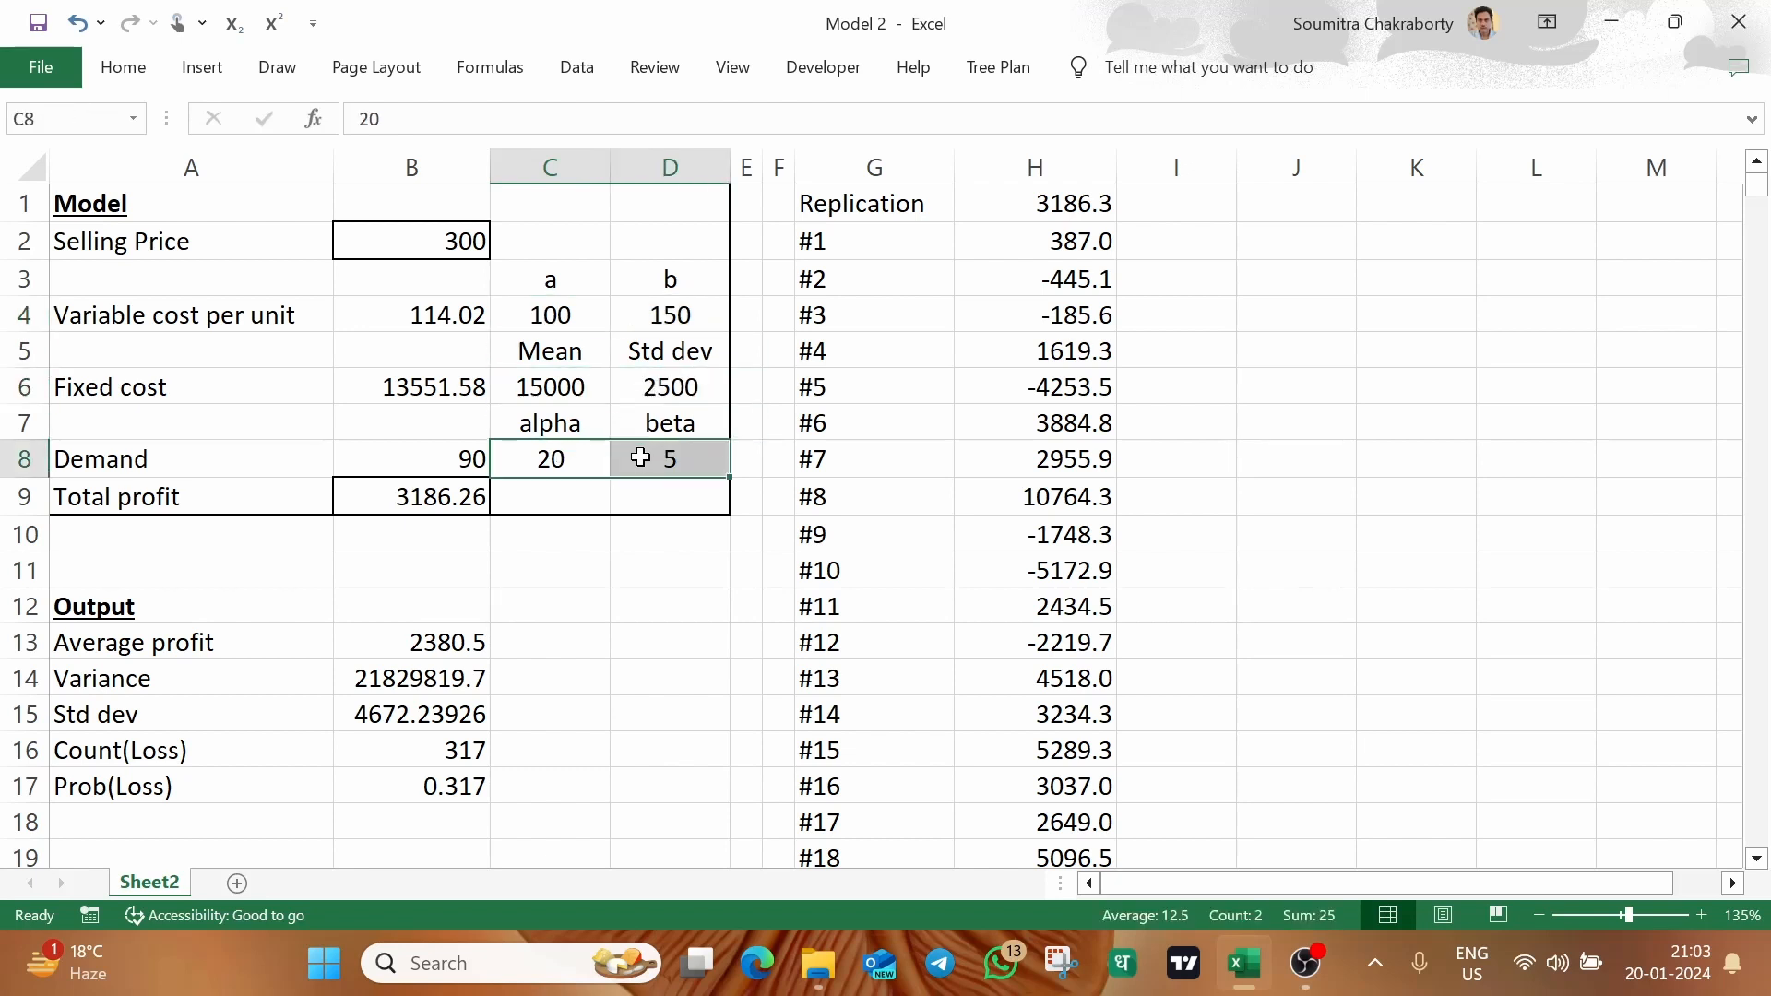
left_click(601, 323)
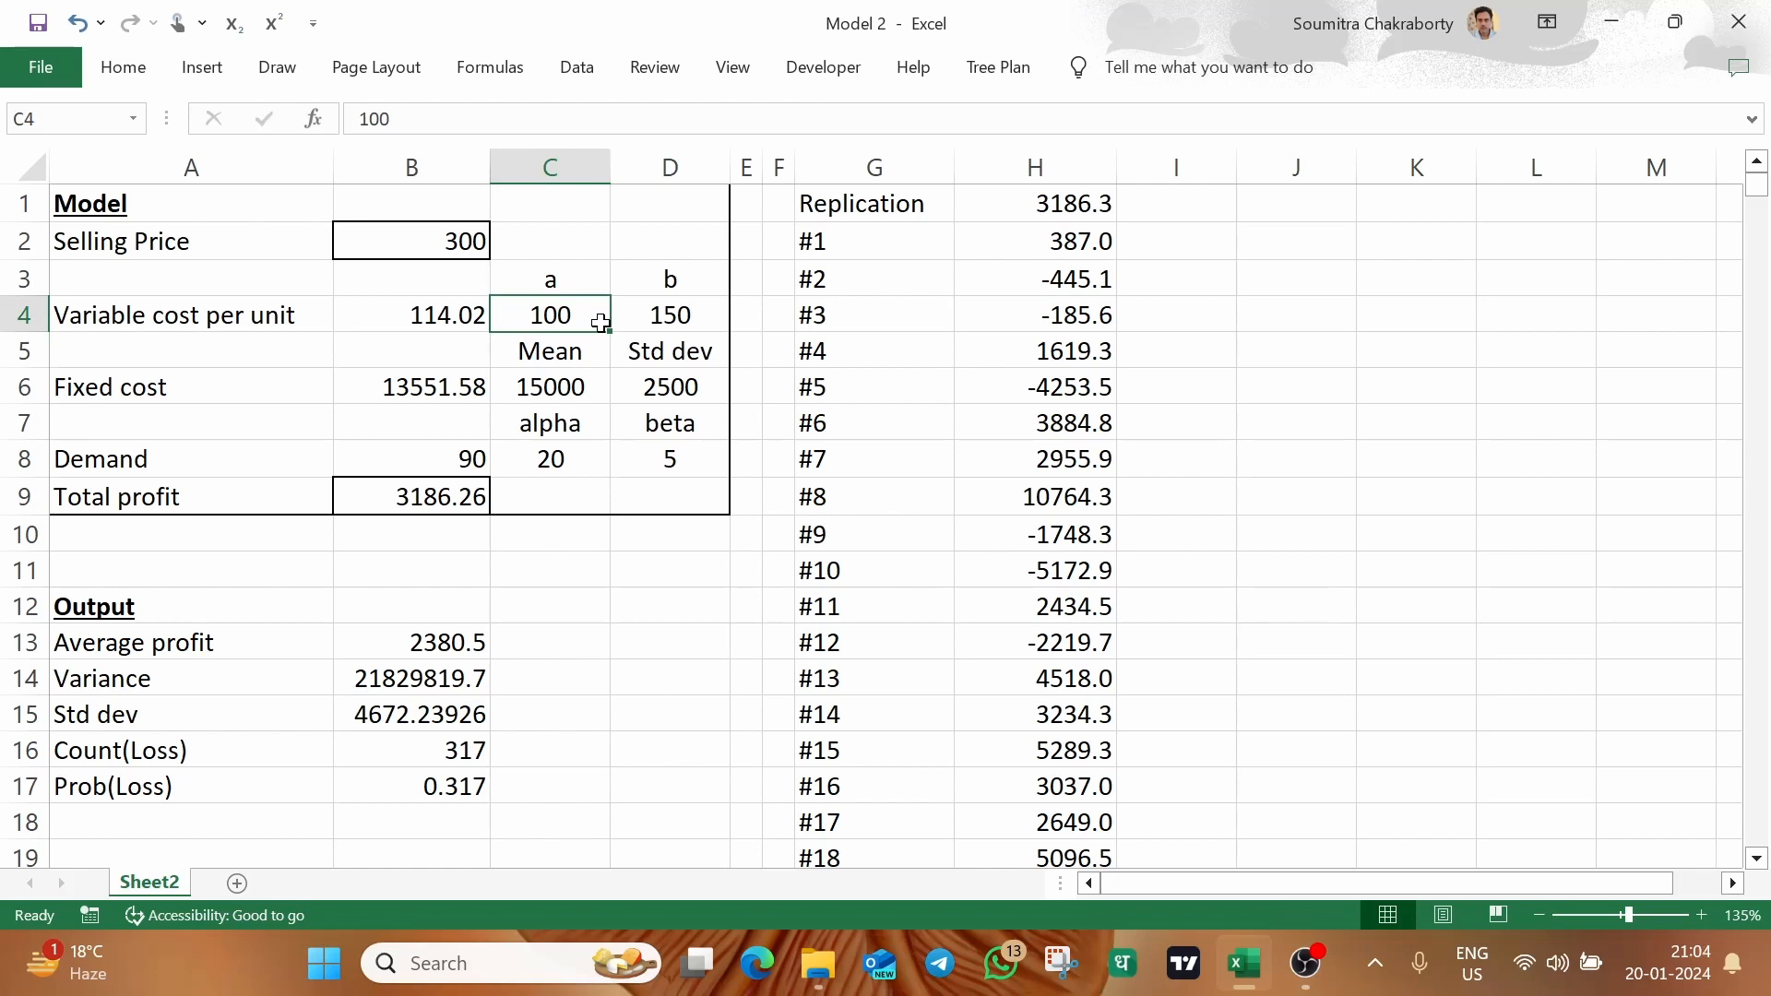
mouse_move(570, 373)
left_mouse_down()
mouse_move(553, 349)
mouse_move(574, 375)
left_mouse_up()
left_click(648, 319)
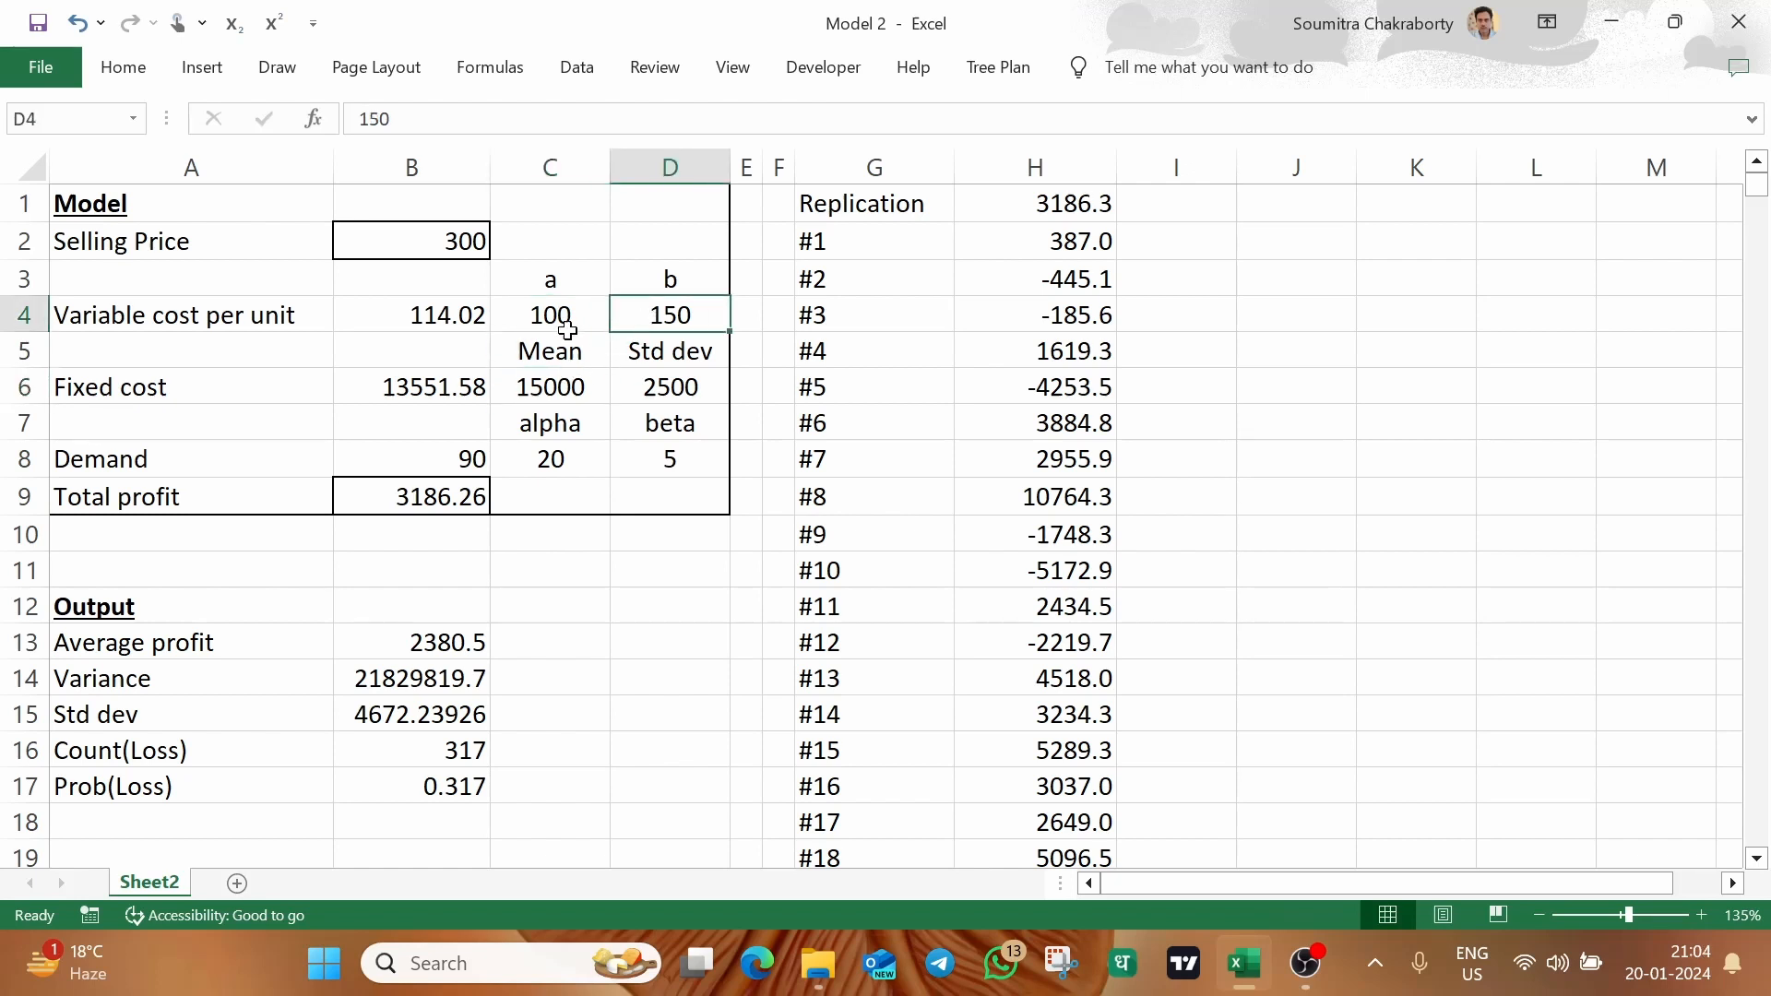
Set the variable cost's lower limit a in C4 to 120 and check the probability of loss in B17
left_click(568, 327)
type("120")
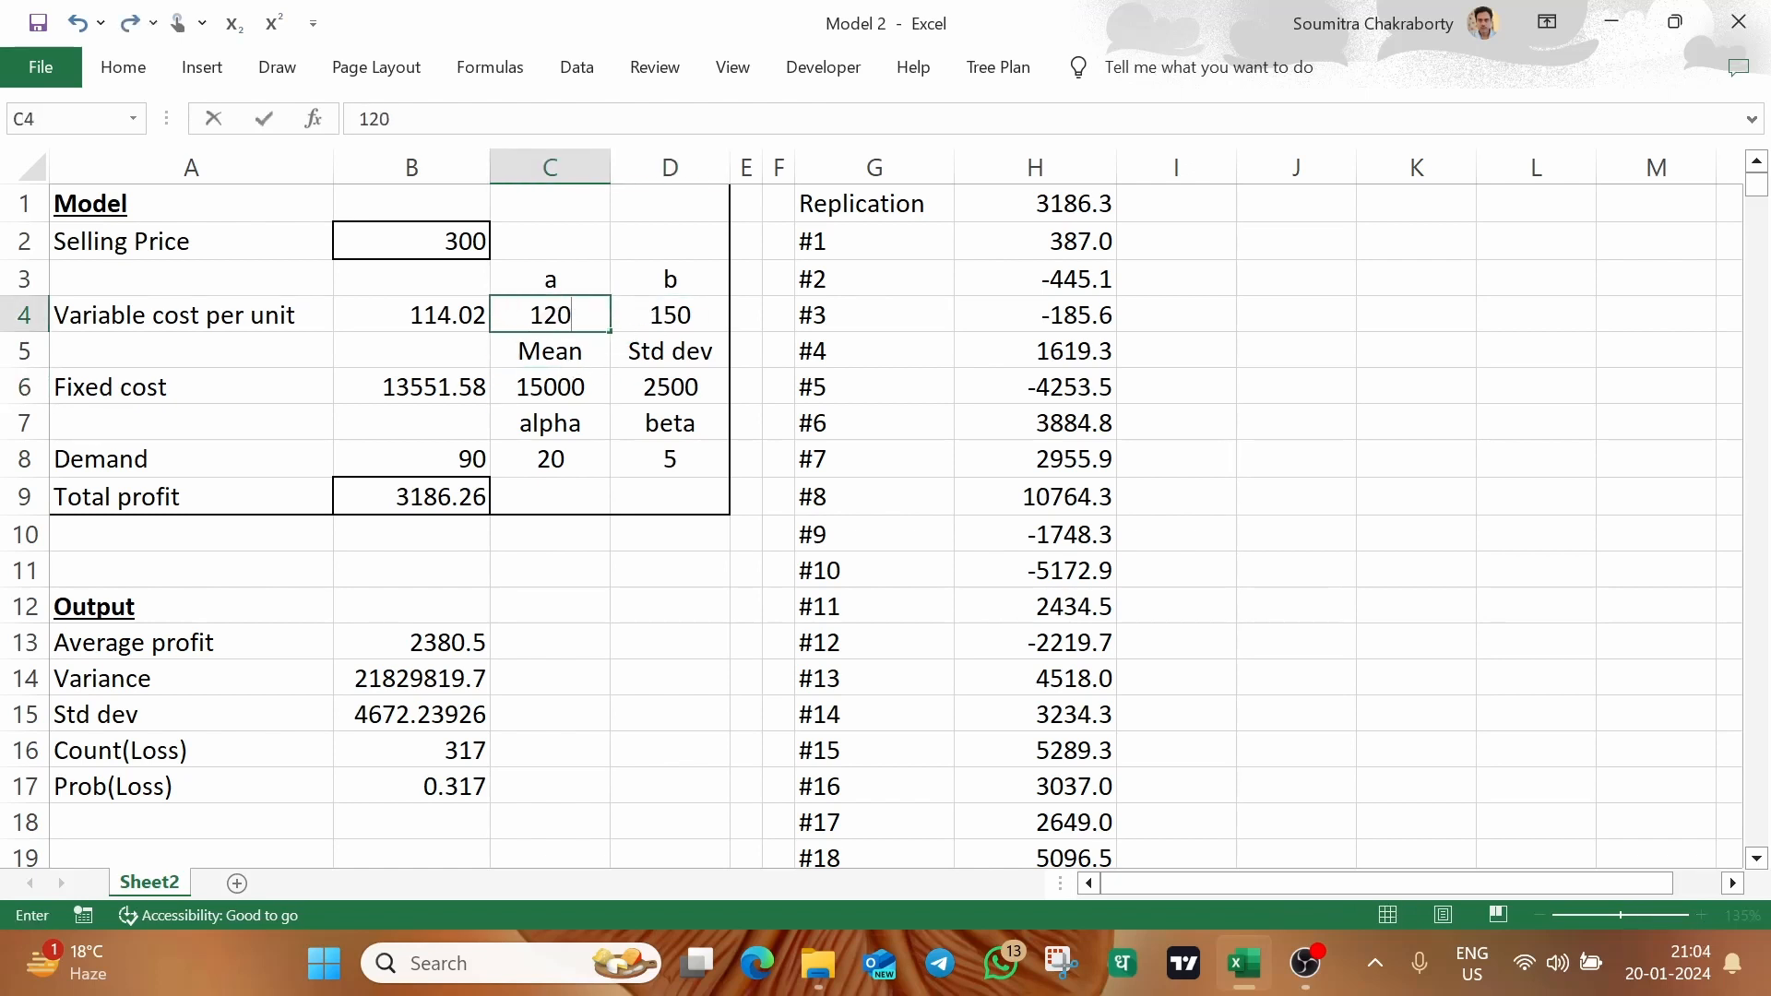
key("Return")
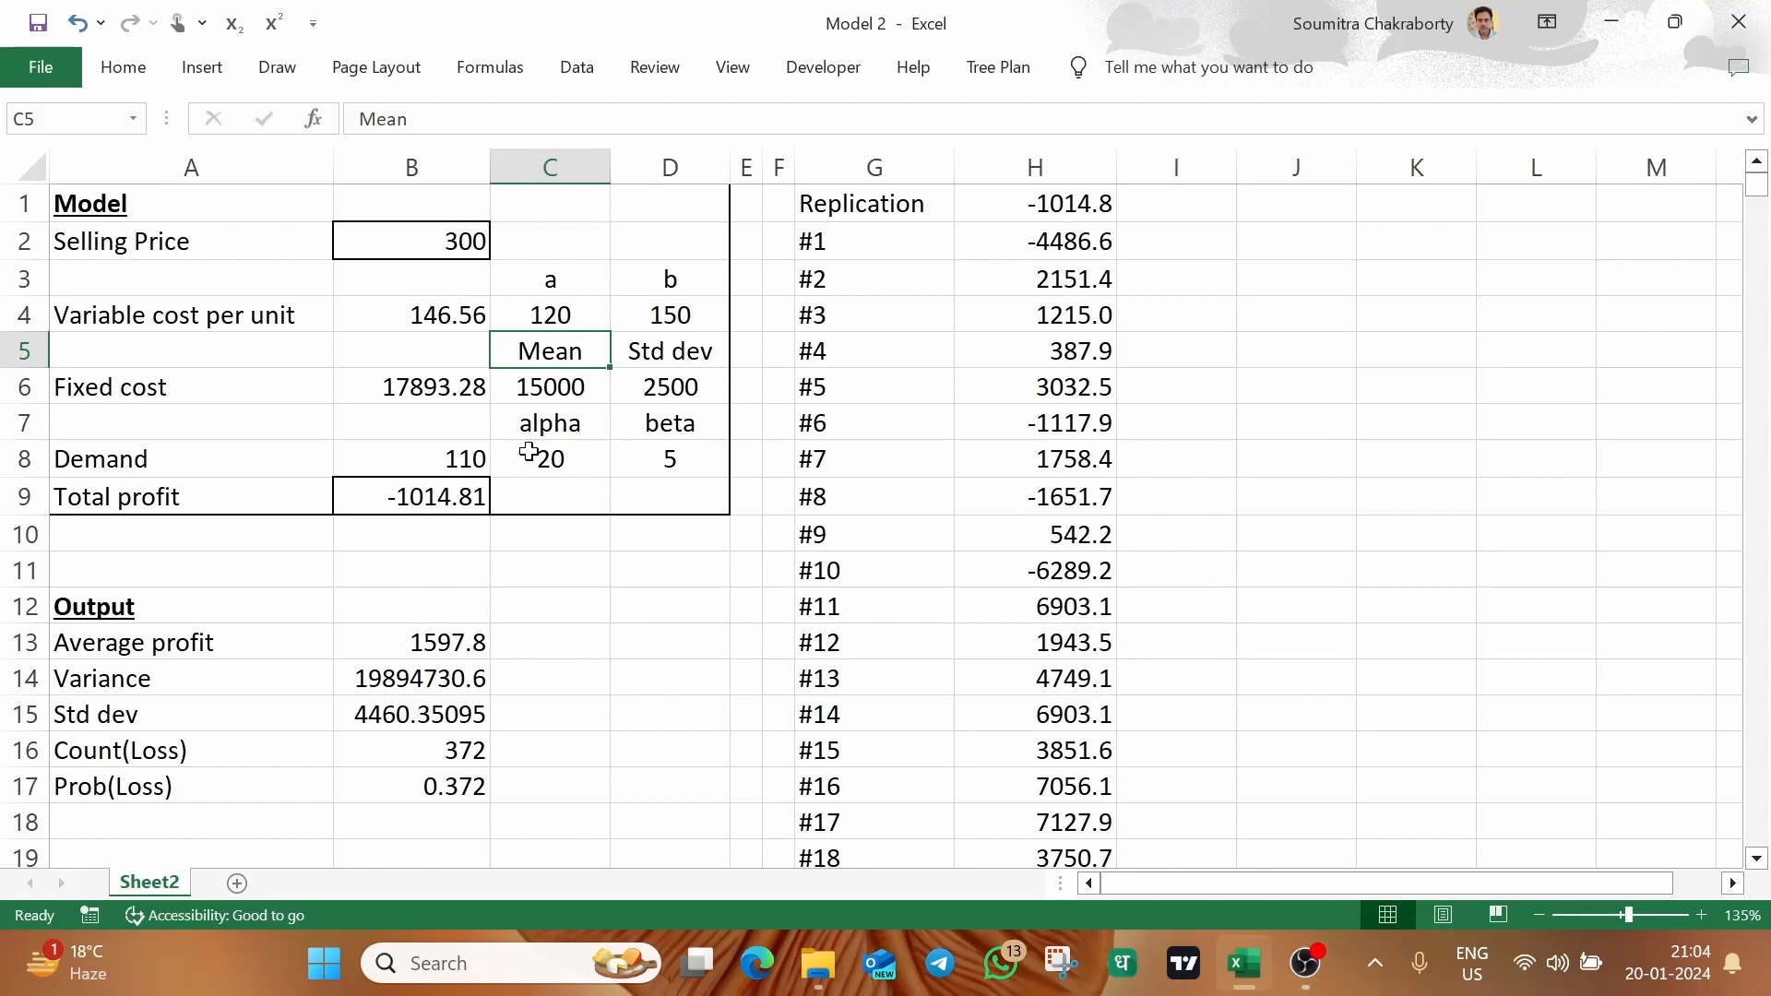
left_click(454, 789)
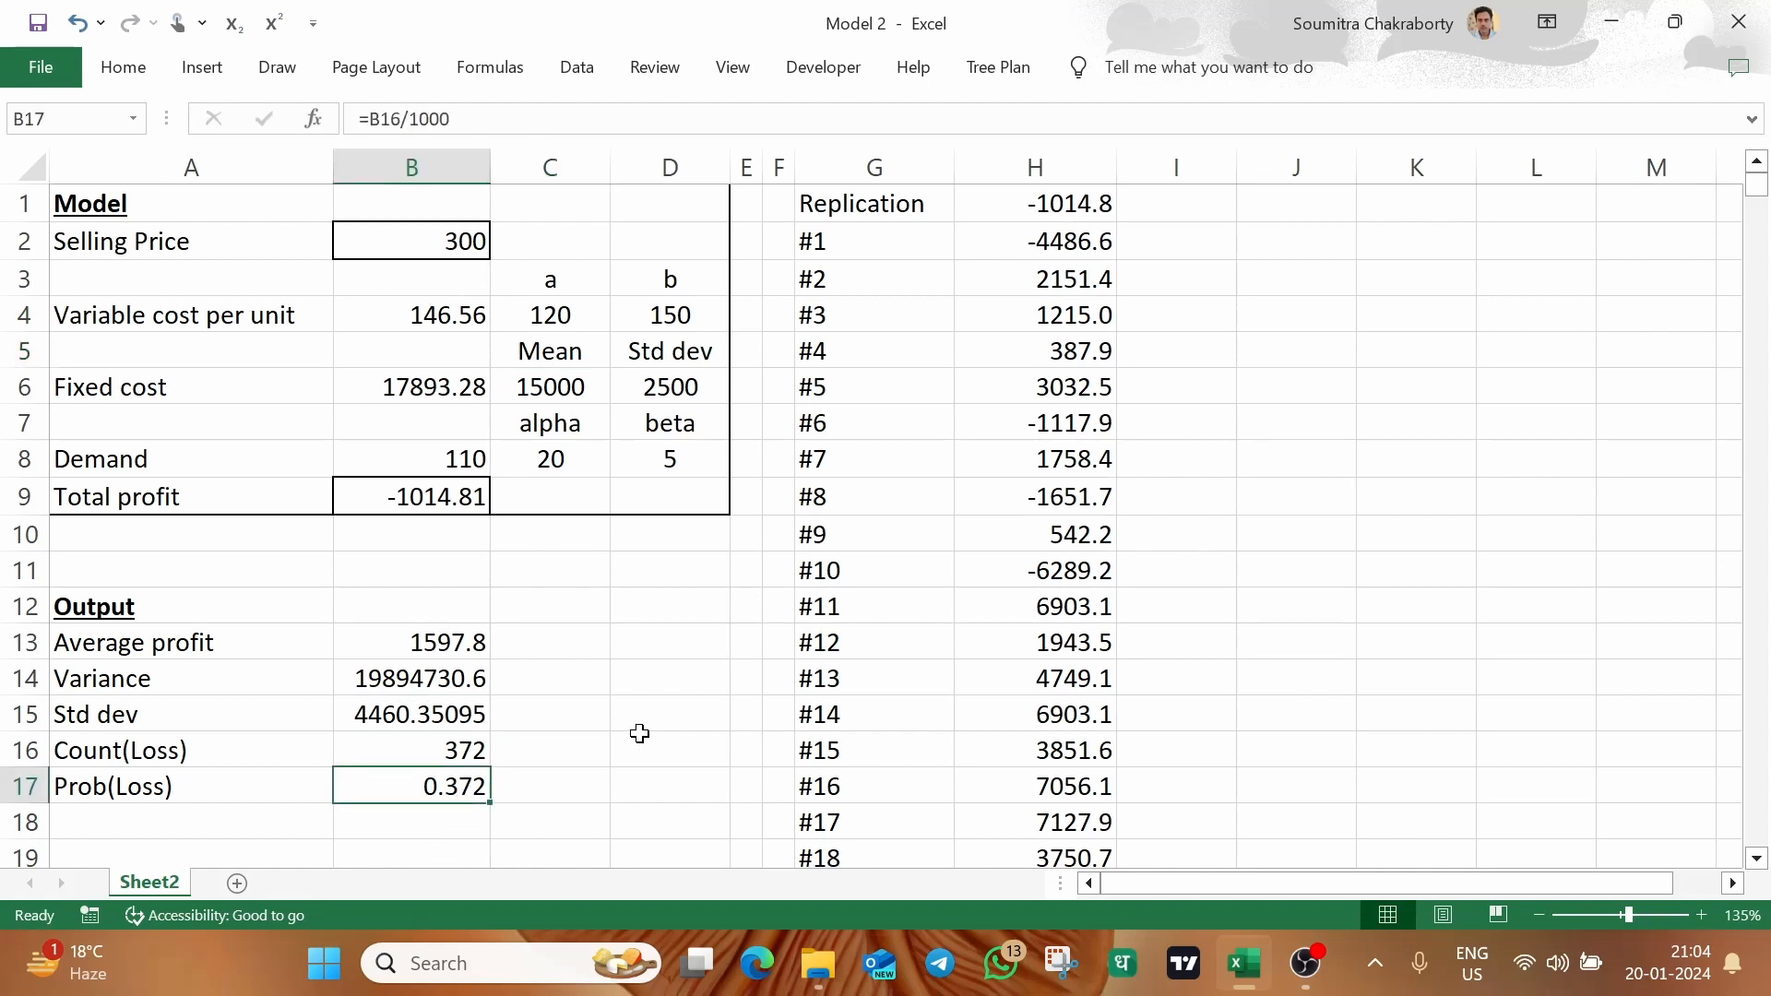
Set the fixed cost's mean in C6 to 14000 and check the probability of loss in B17
left_click(565, 384)
type("1")
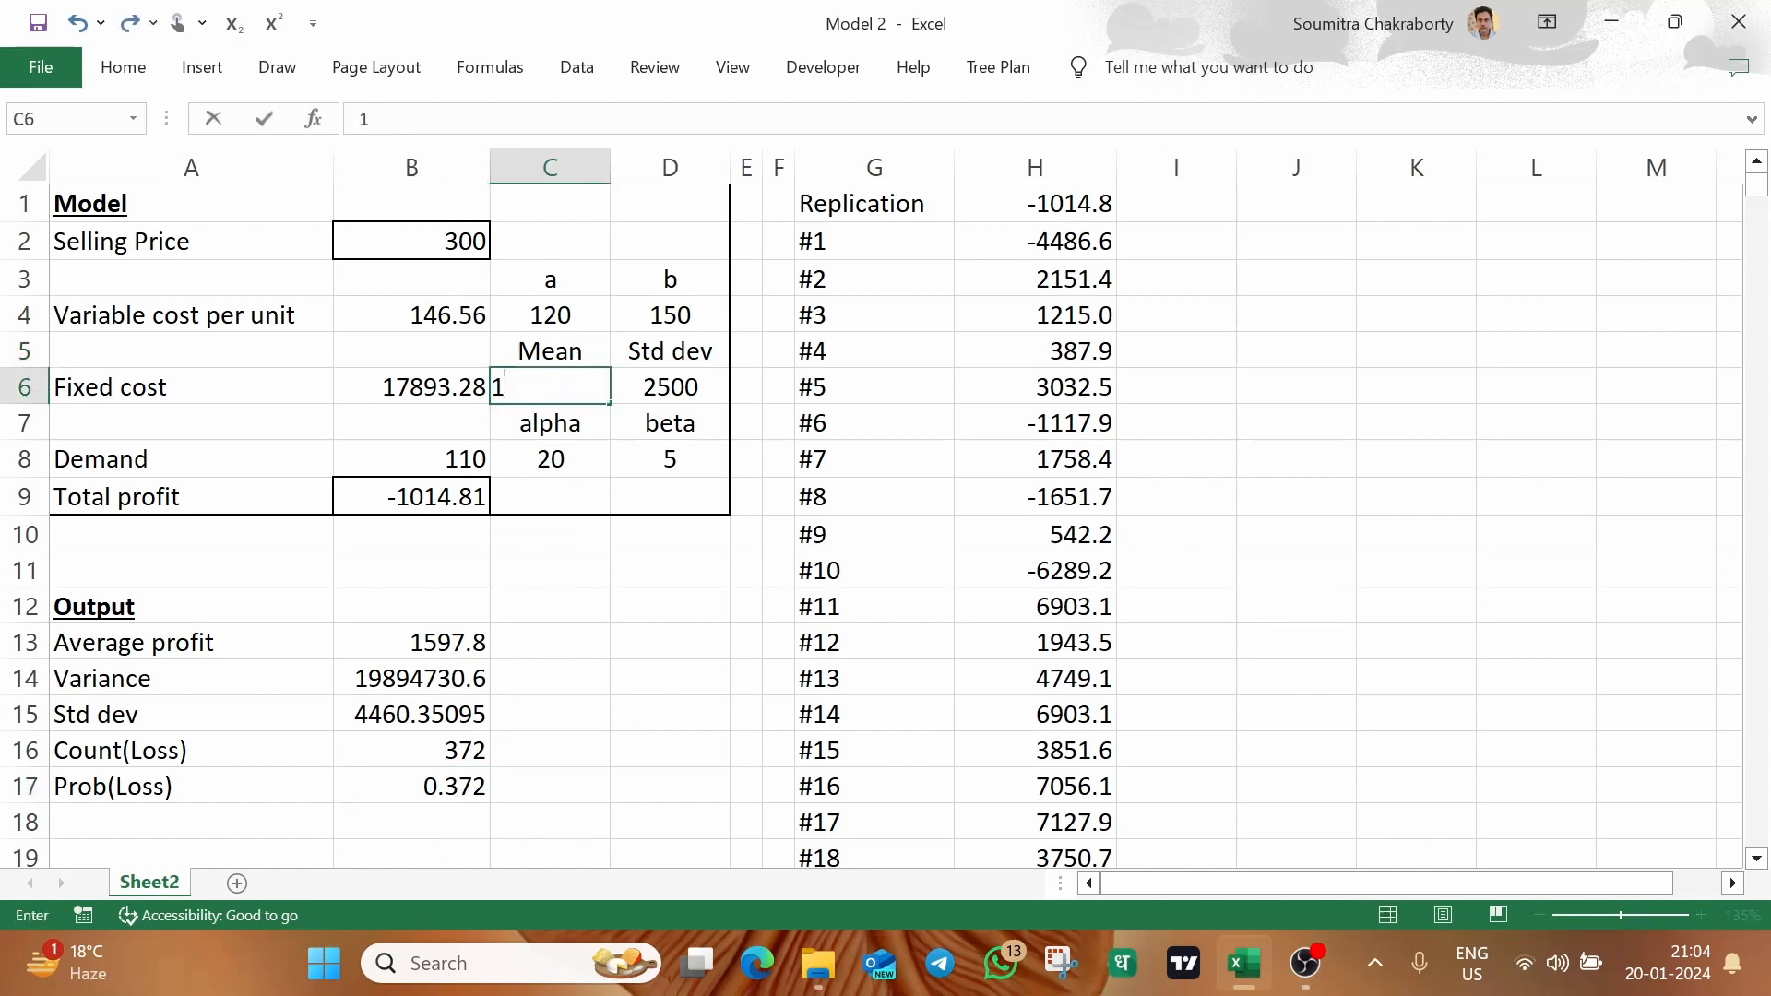
type("4000")
key("Return")
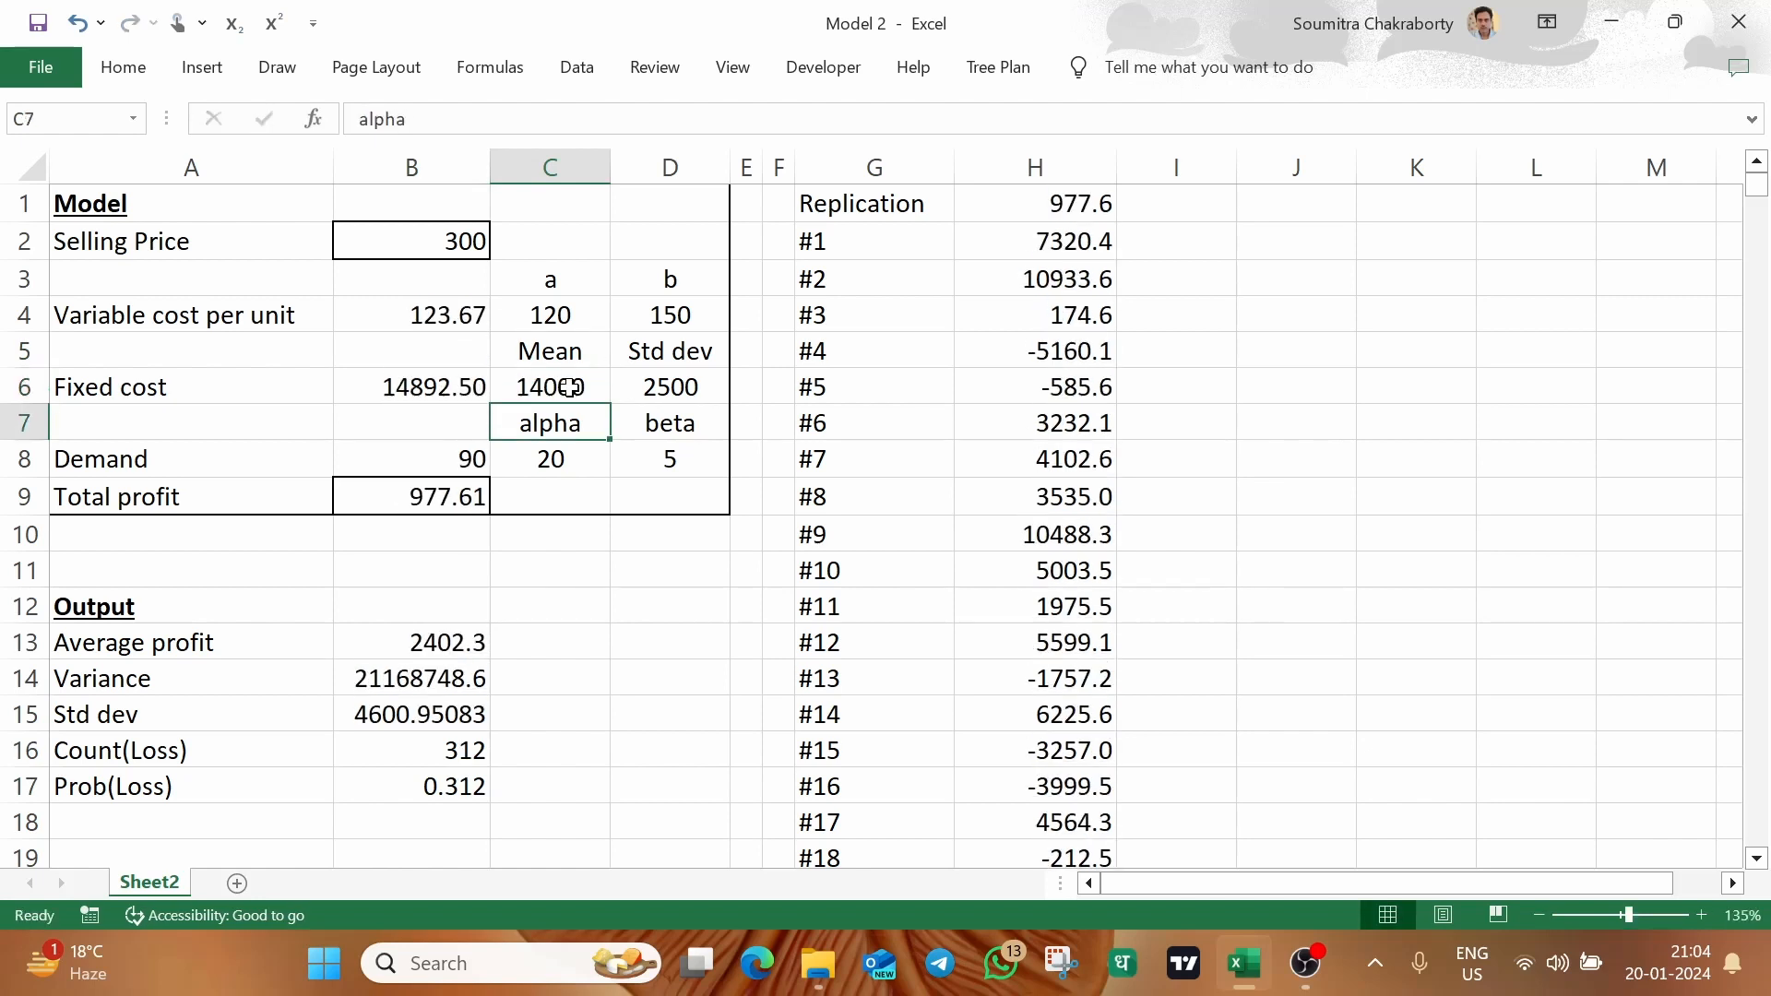
left_click(402, 789)
Undo the last changes to the fixed cost's mean in C6 and the variable cost's lower limit in C4
key("ctrl+z")
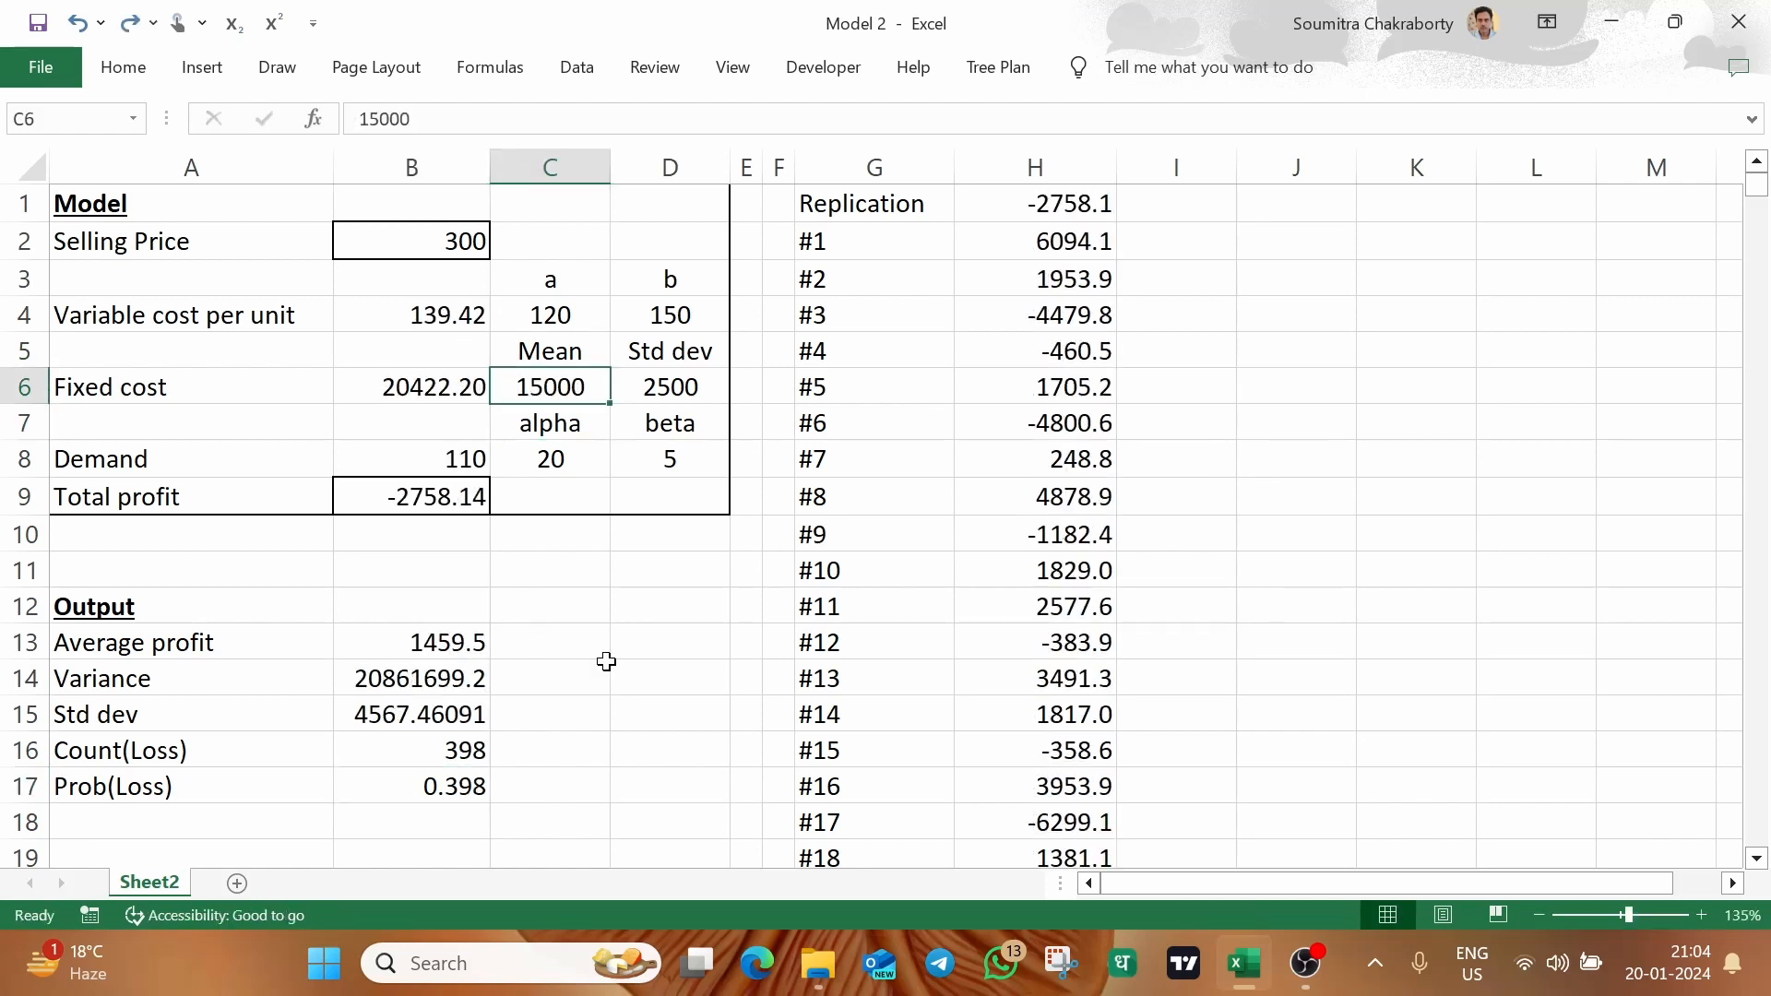
key("ctrl+z")
left_click(649, 563)
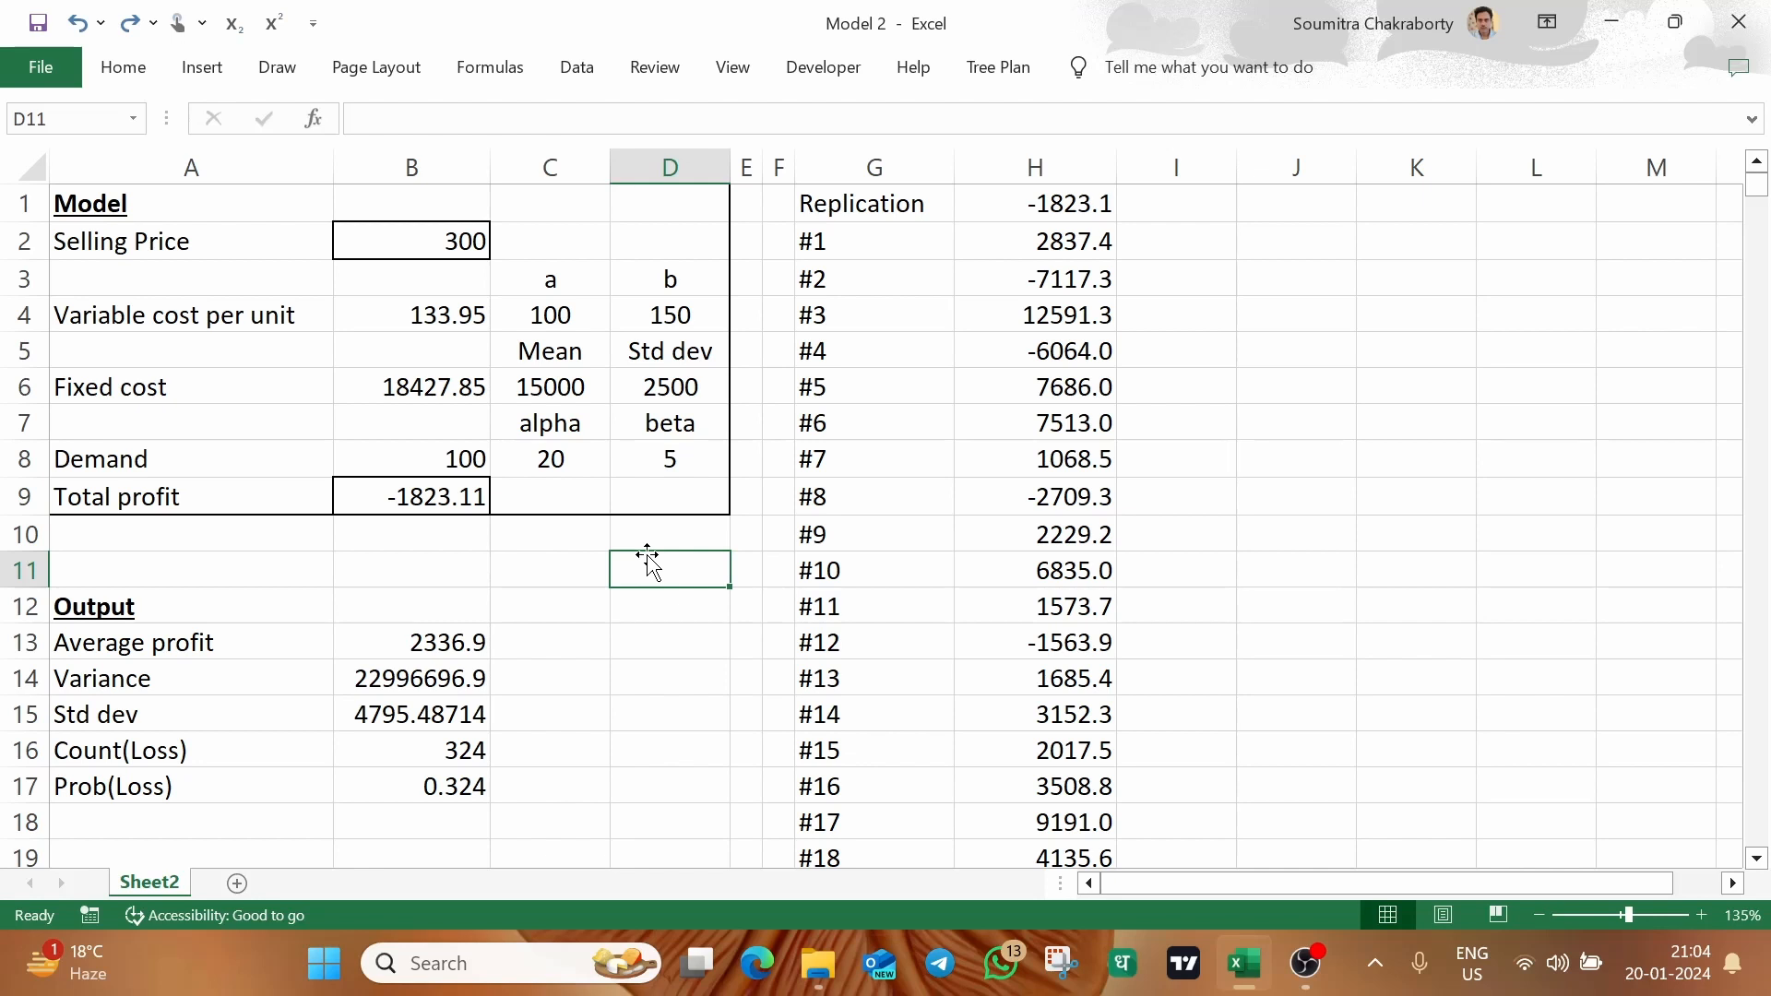
left_click(247, 359)
mouse_move(153, 217)
left_mouse_down()
mouse_move(226, 202)
mouse_move(672, 482)
left_mouse_up()
left_click(191, 423)
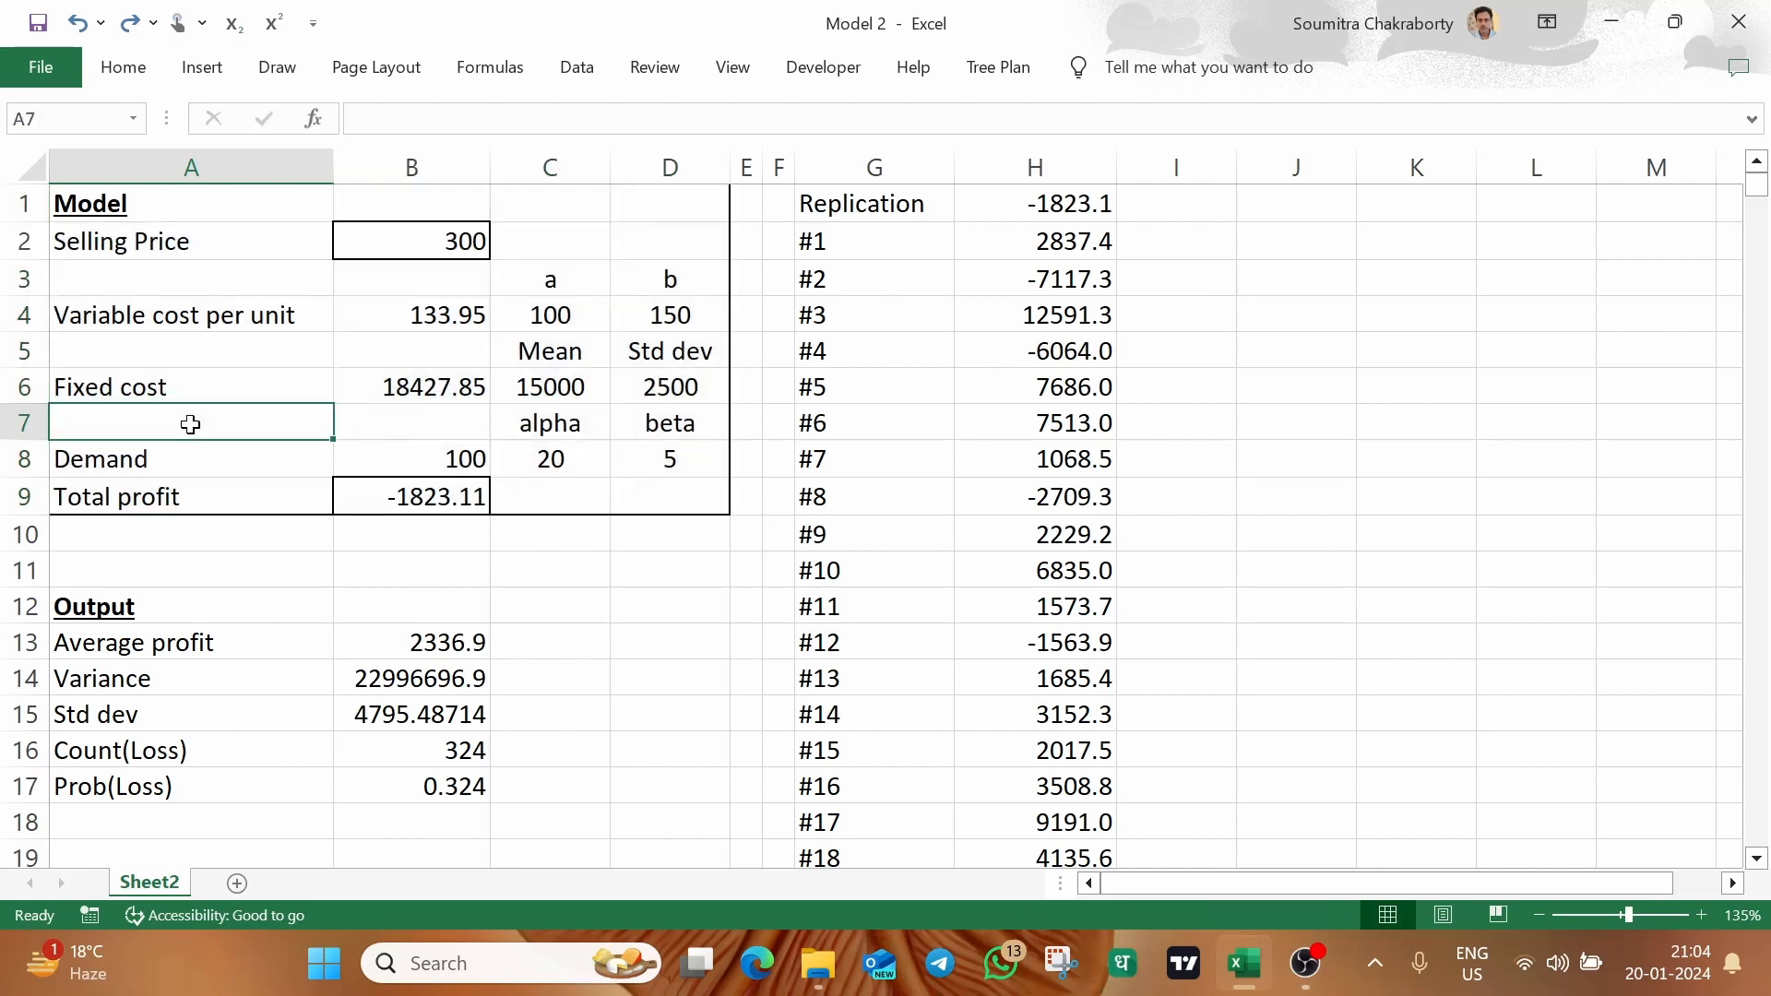
left_click(219, 380)
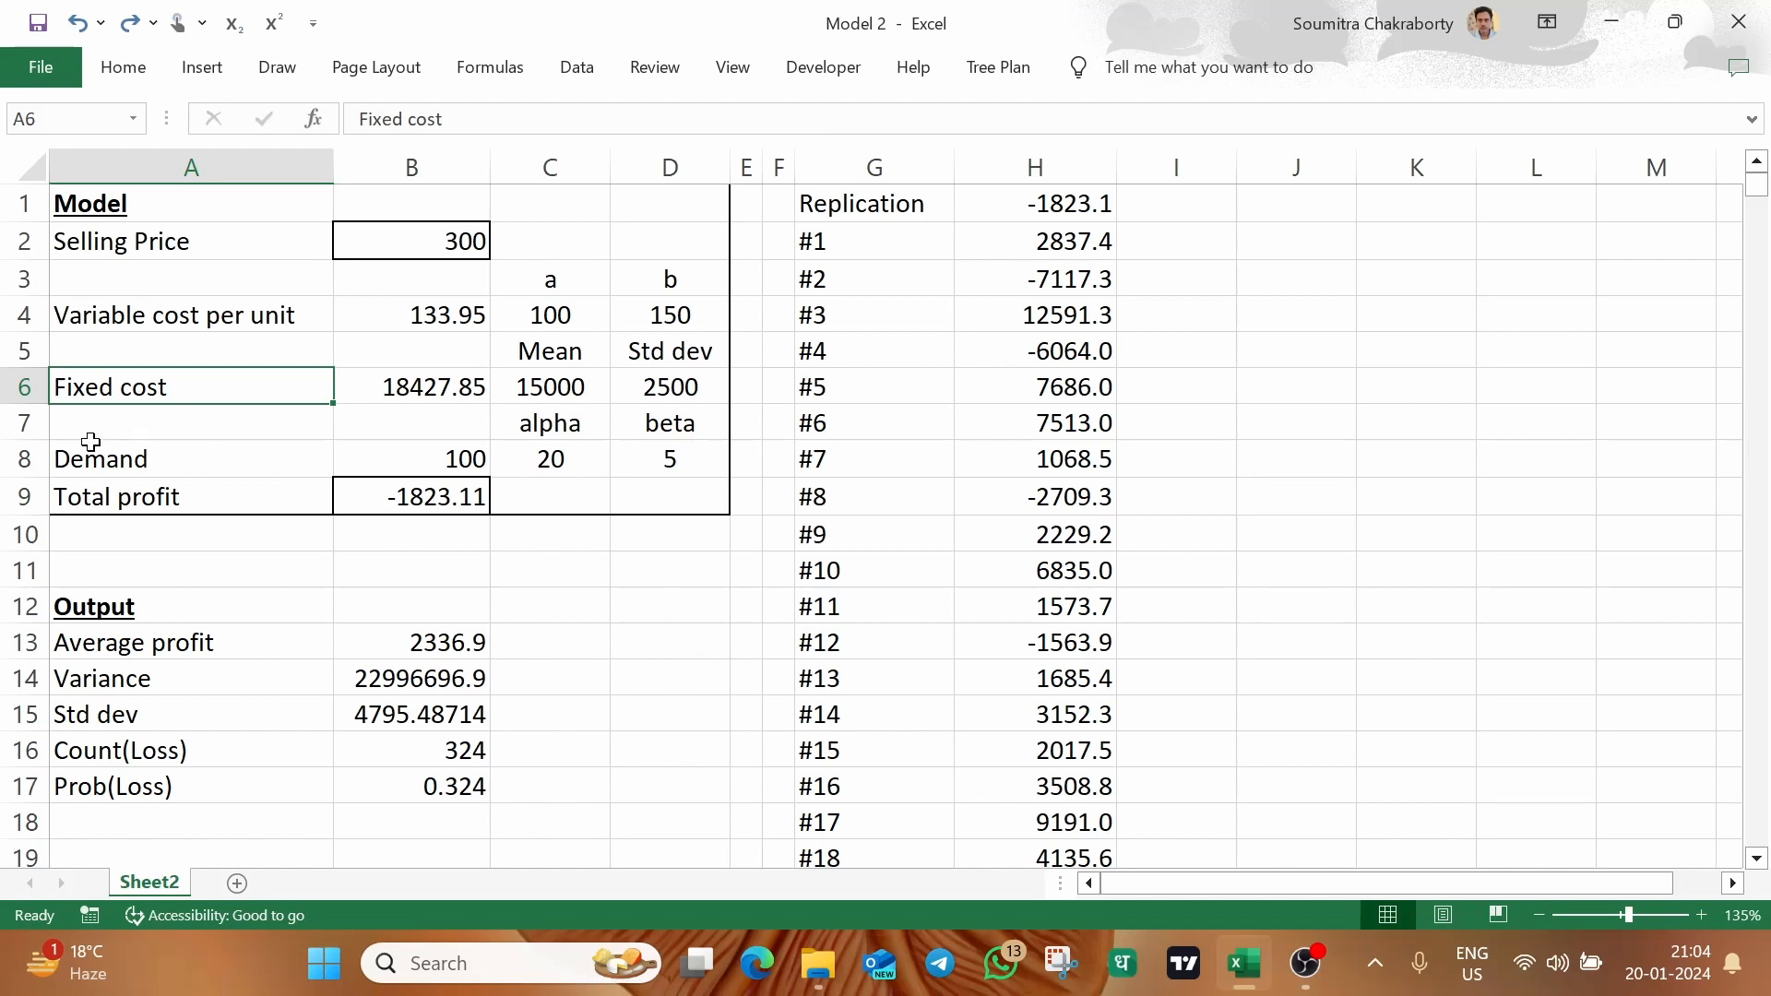
Move the demand, total profit and output block A8:D17 down two rows so that it starts at A10
left_click_drag(83, 448, 655, 780)
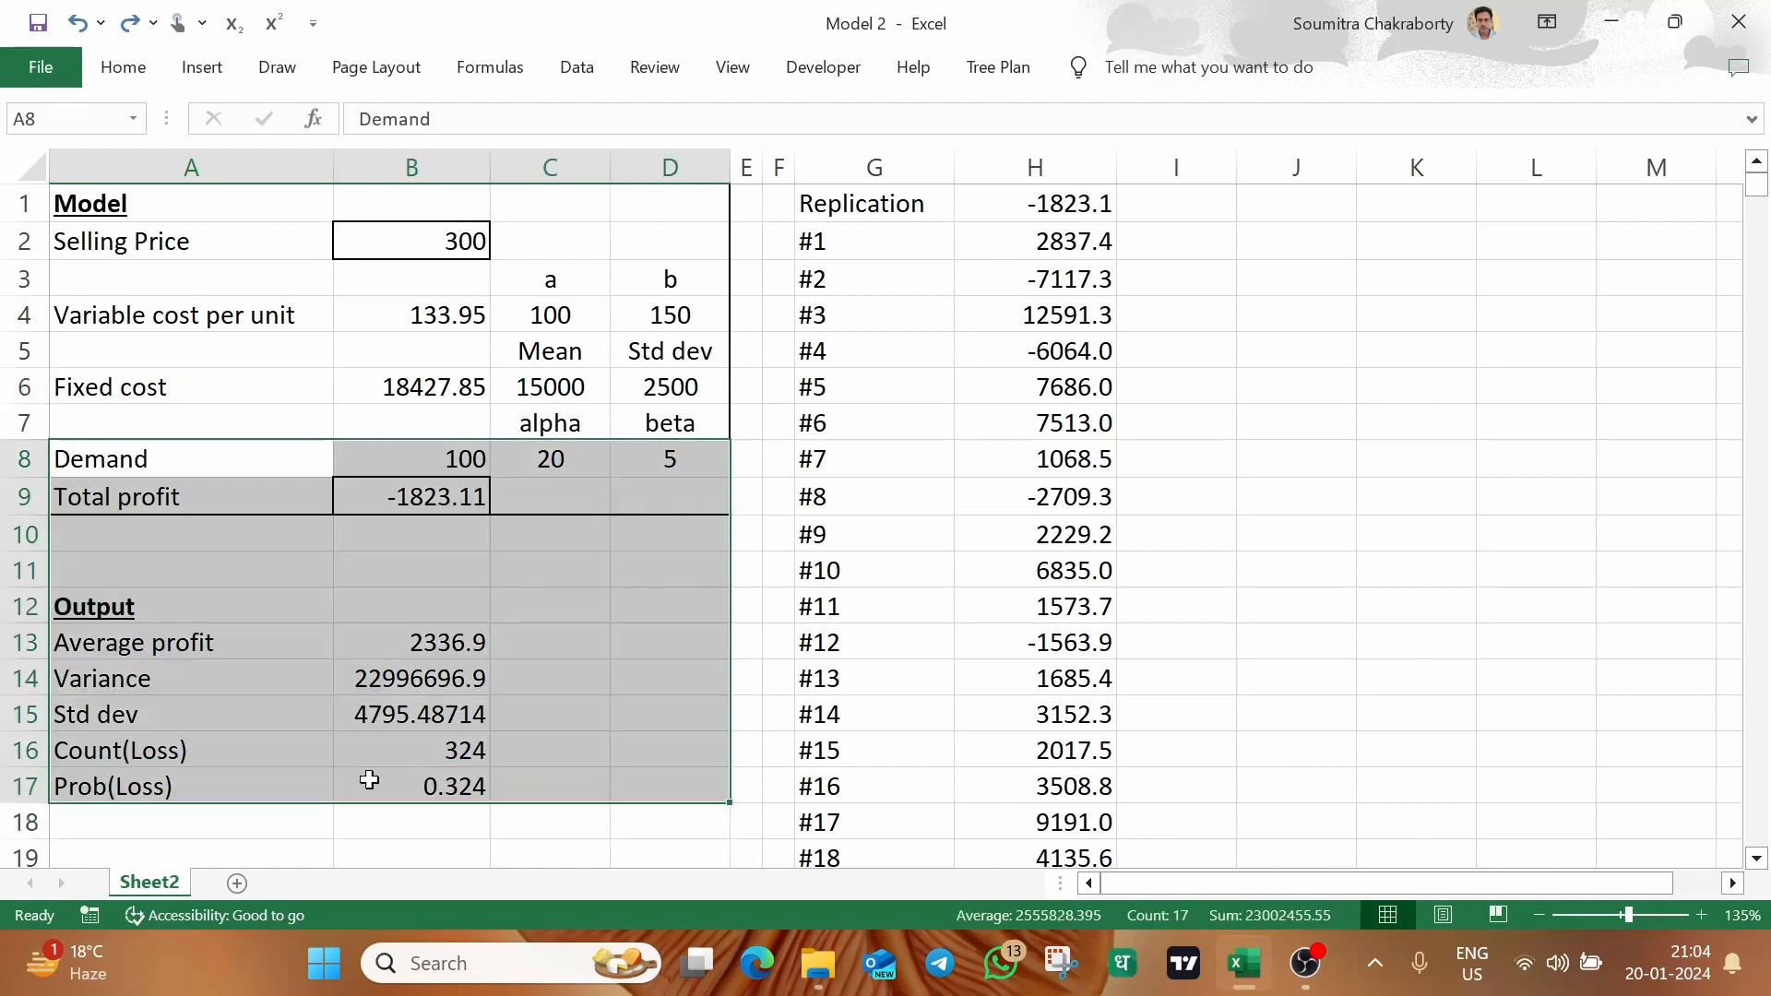
mouse_move(300, 821)
left_mouse_down()
mouse_move(288, 858)
mouse_move(276, 842)
left_mouse_up()
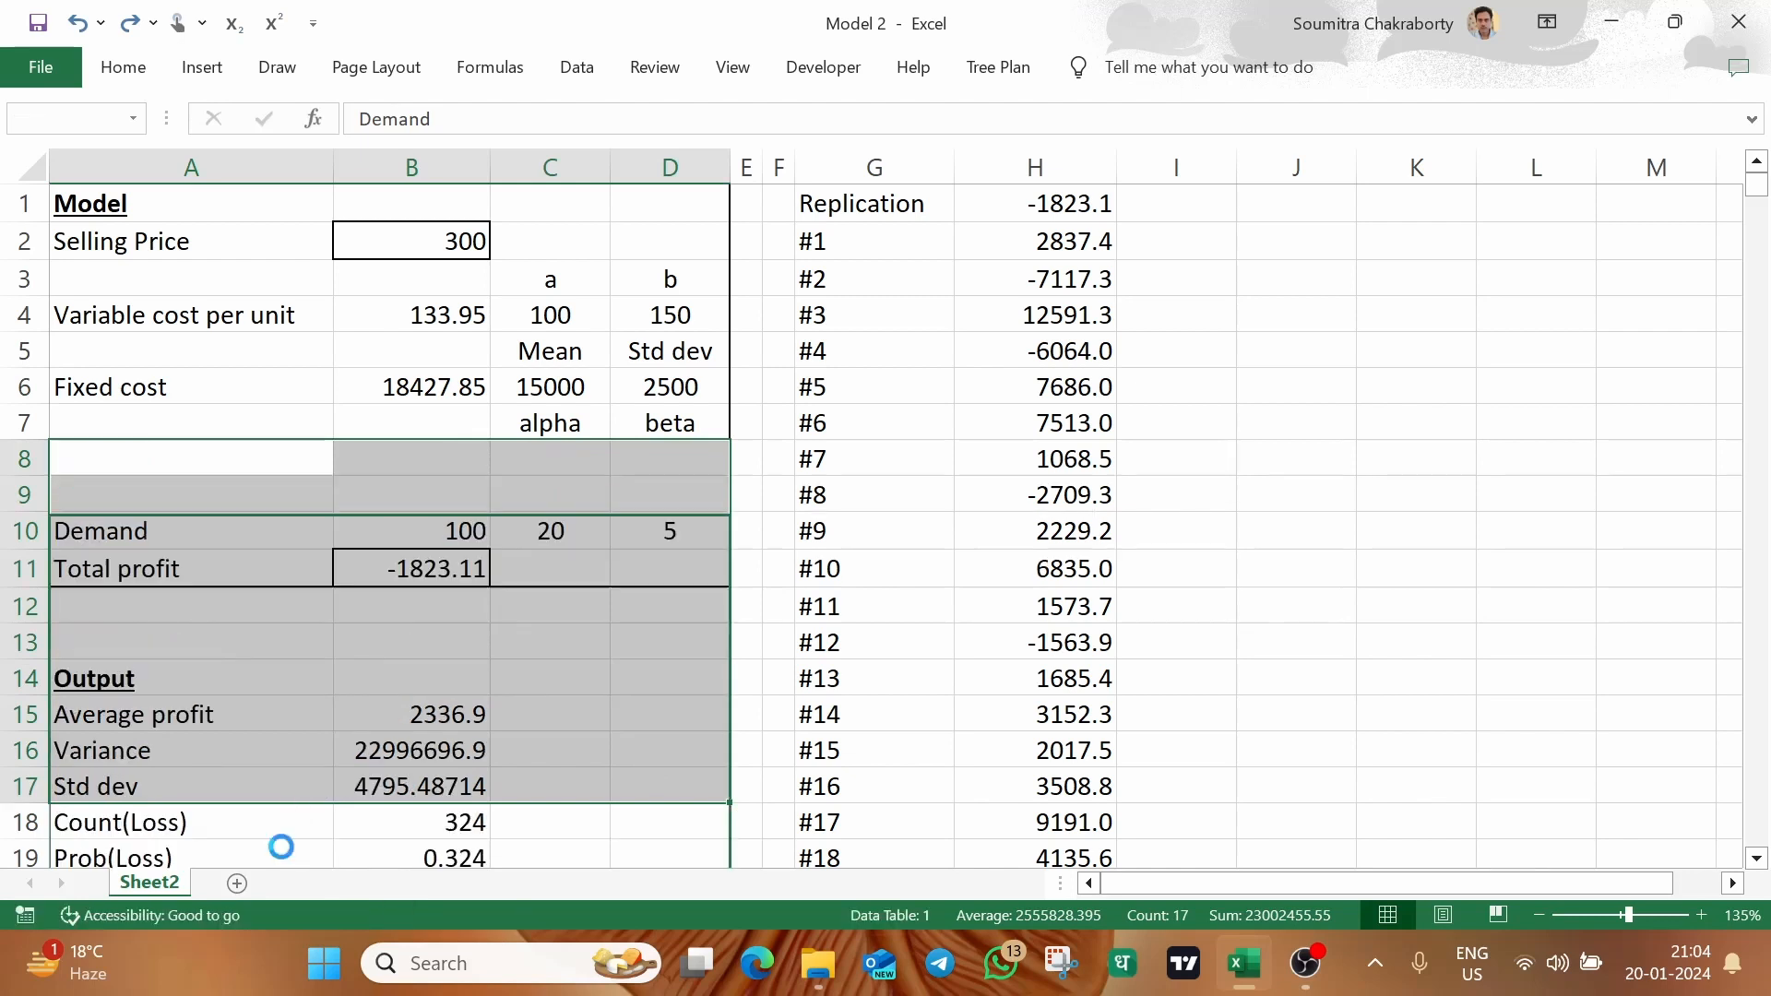
left_click_drag(272, 456, 650, 463)
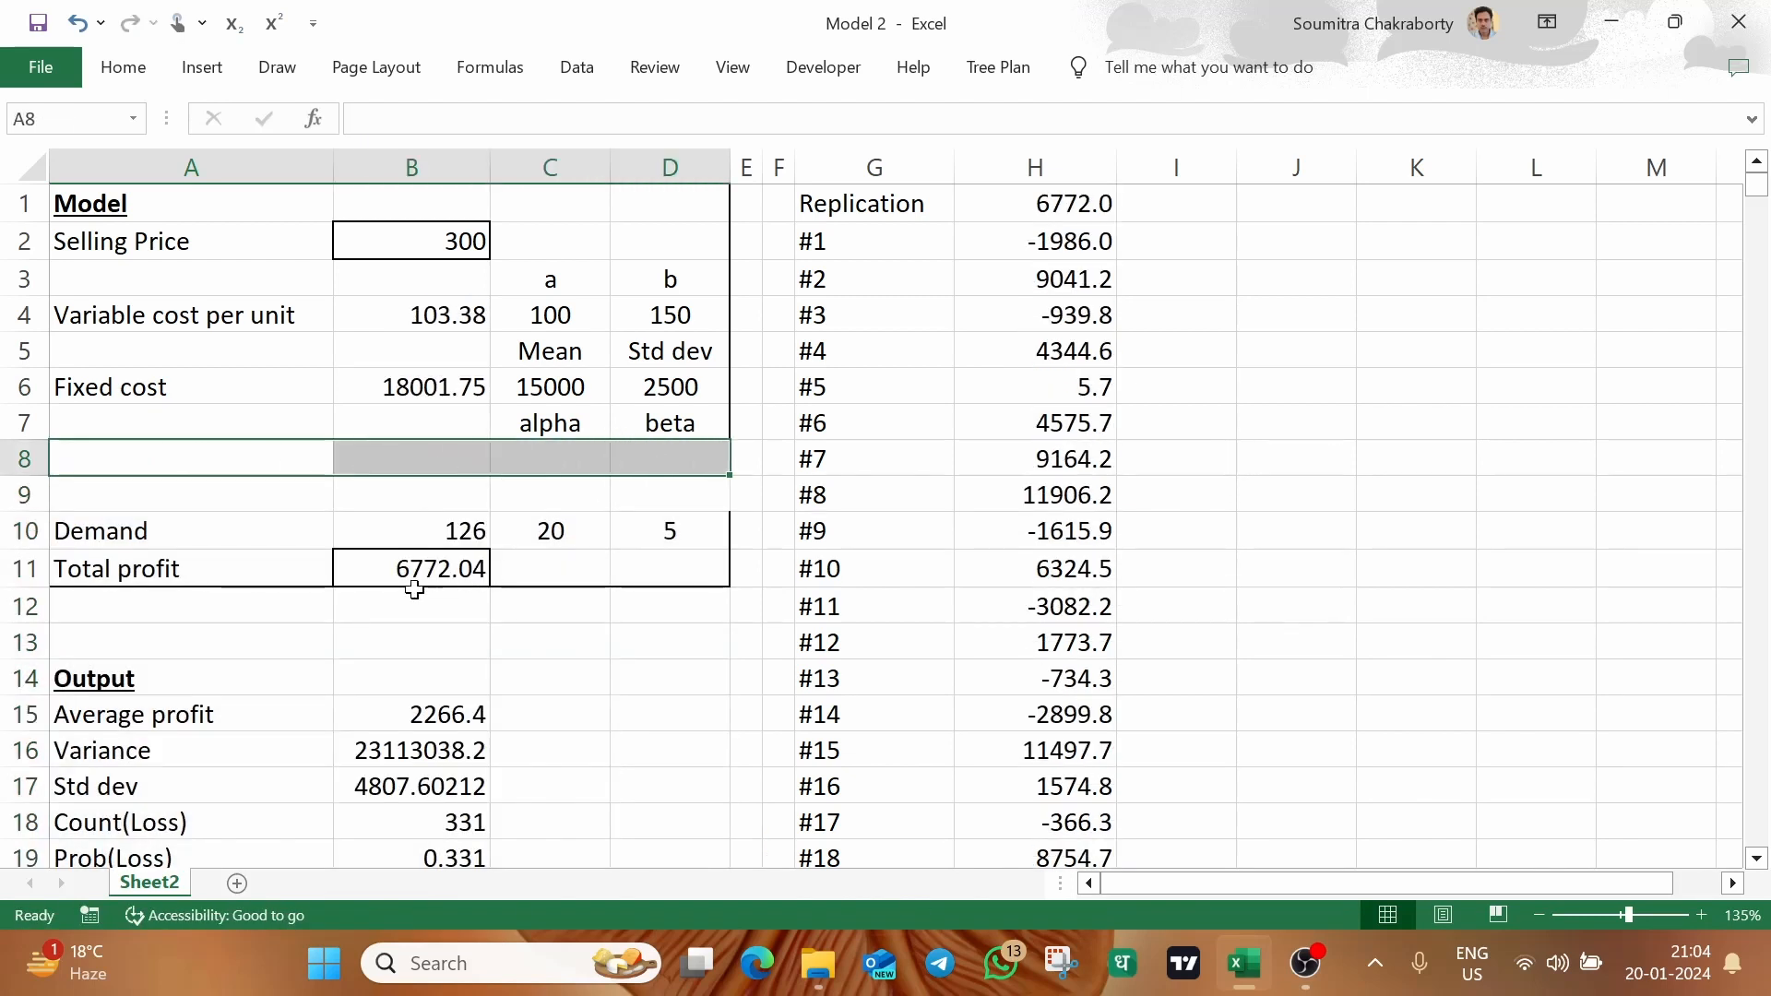
Review the total profit formula in B11, the model range A1:D11 and the first rows of the replication table
left_click(460, 564)
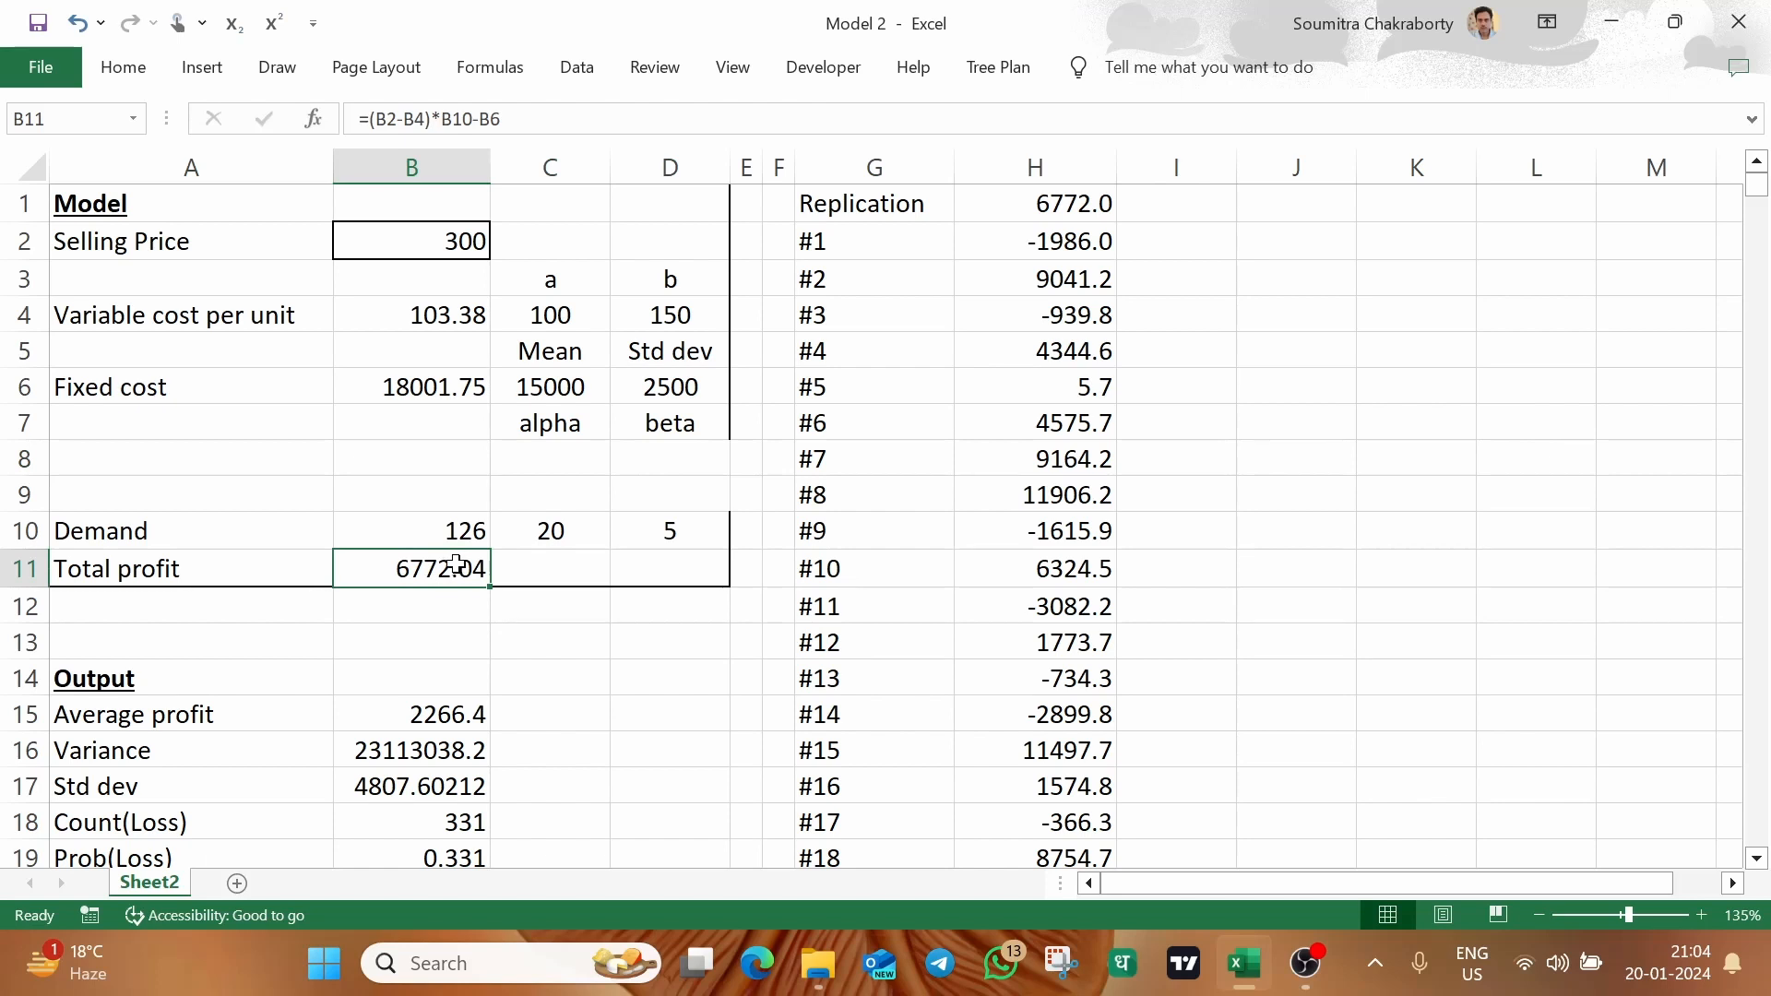
left_click(201, 210)
left_click_drag(304, 257, 690, 558)
key("ctrl+c")
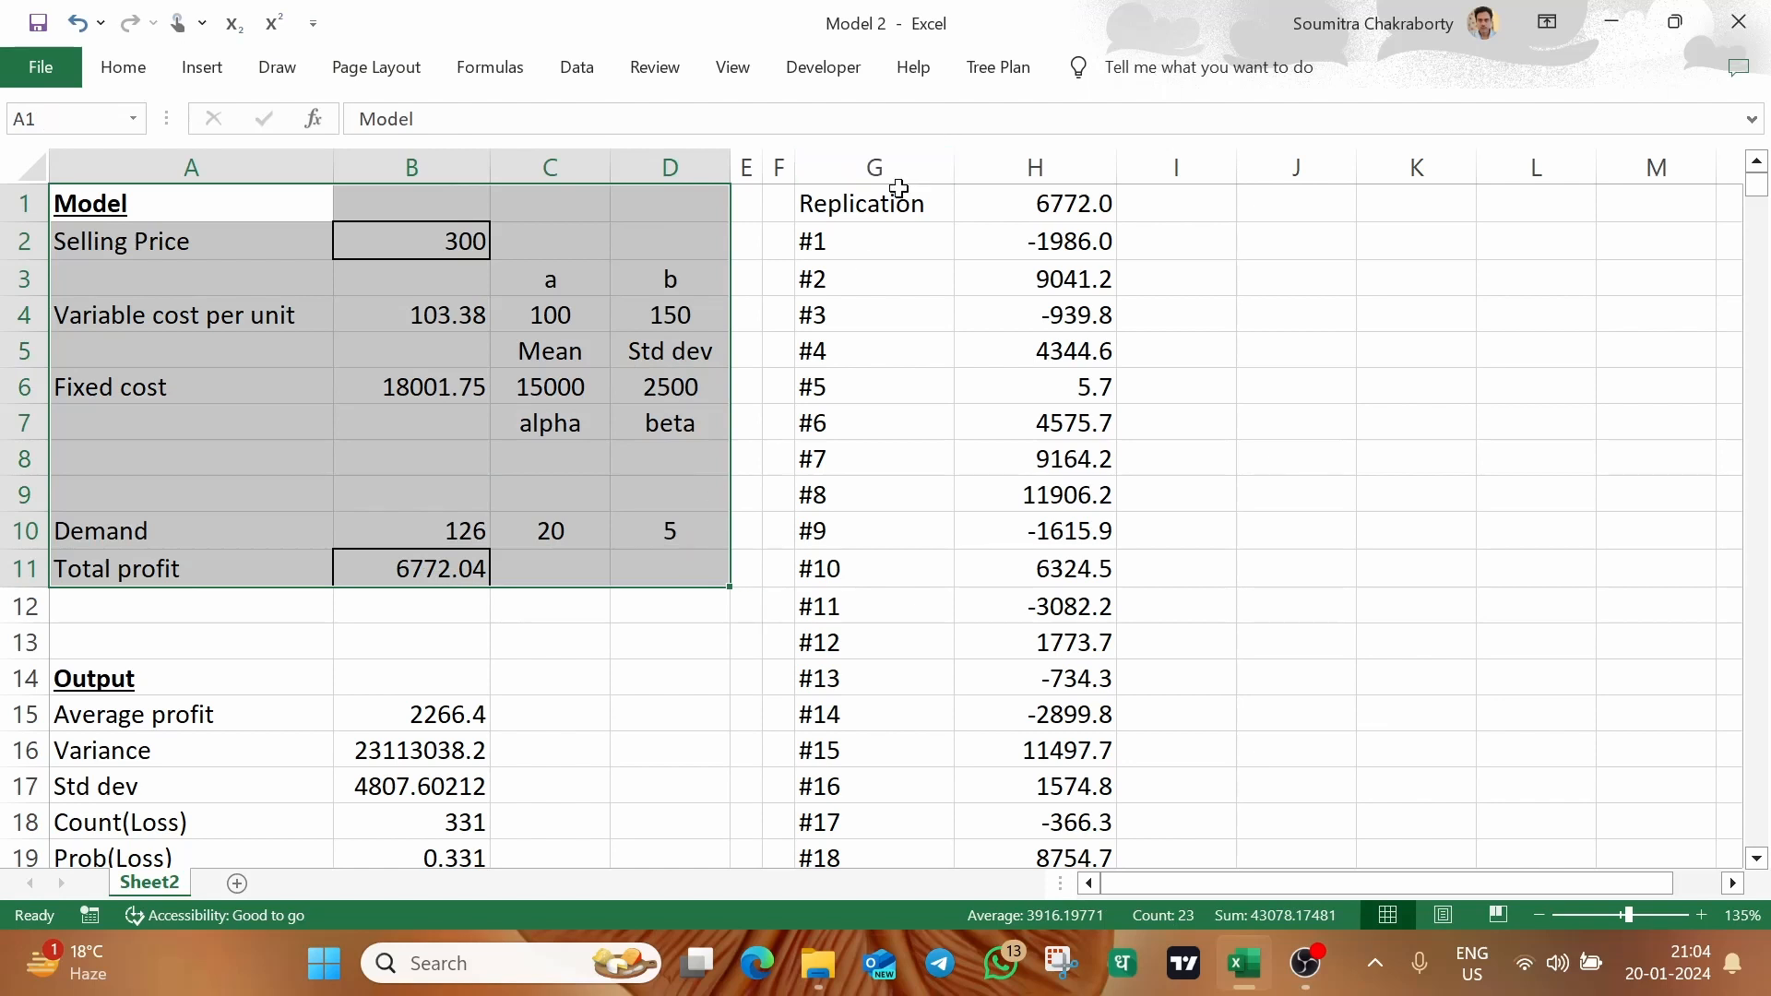
left_click_drag(885, 203, 1053, 352)
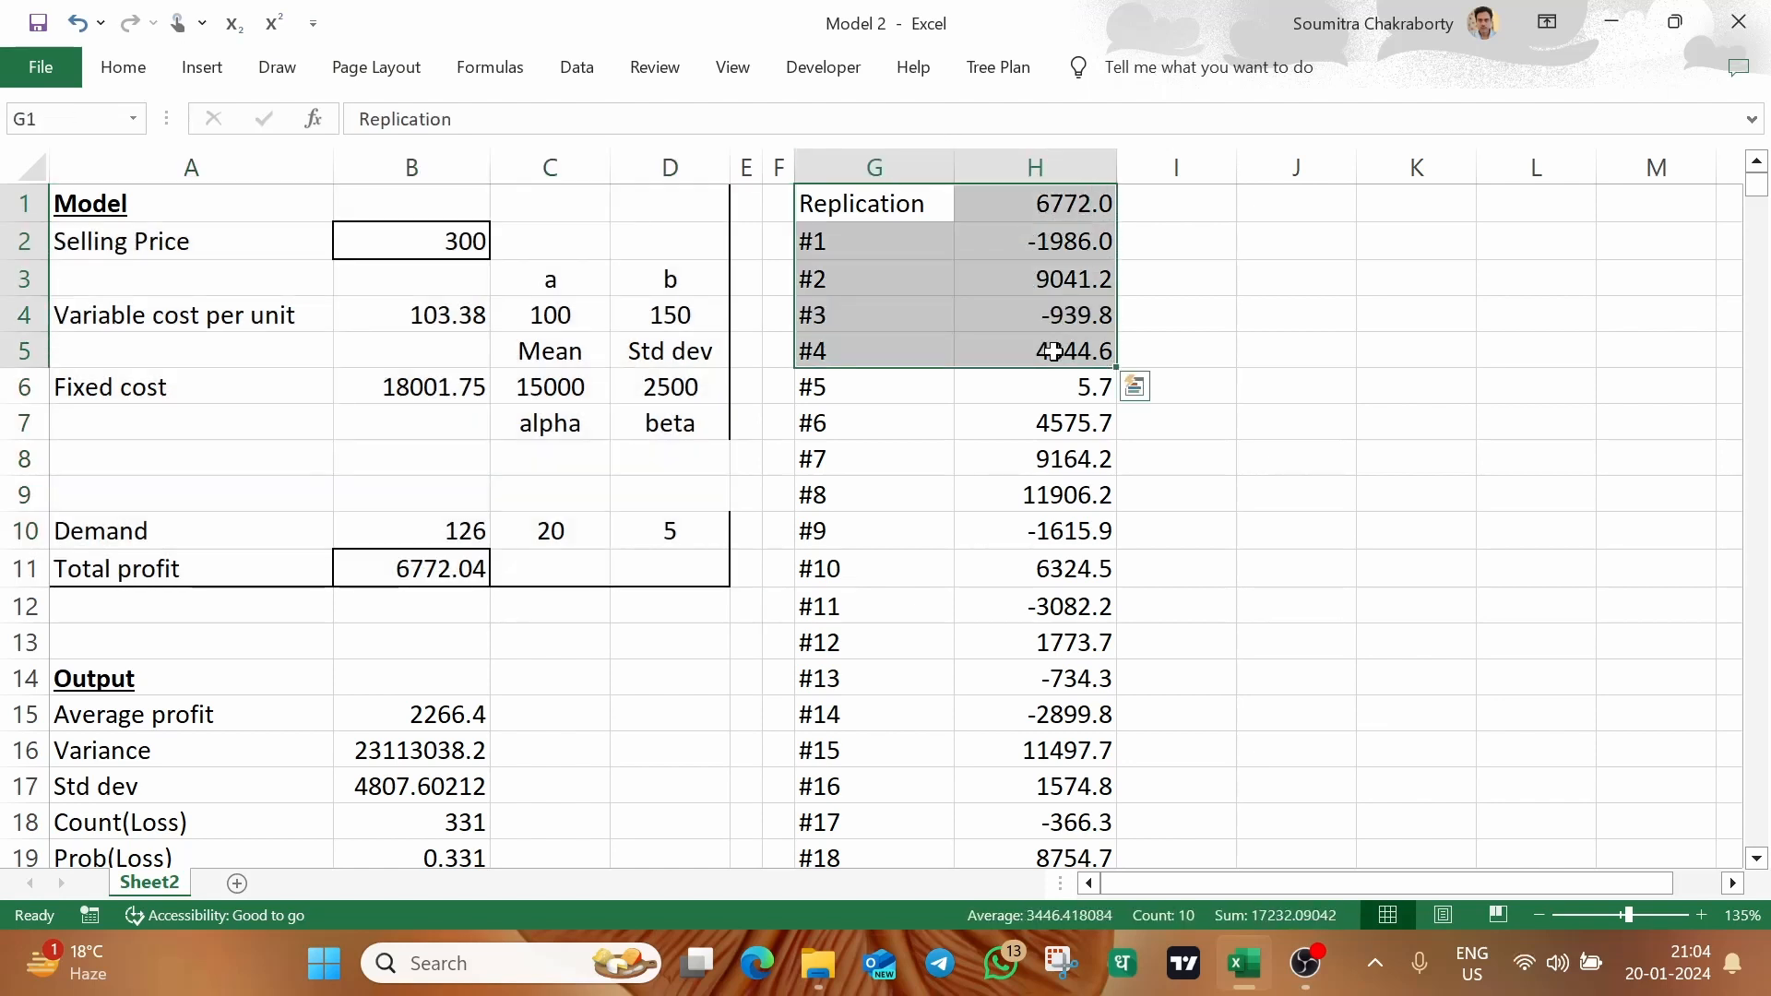
left_click(446, 564)
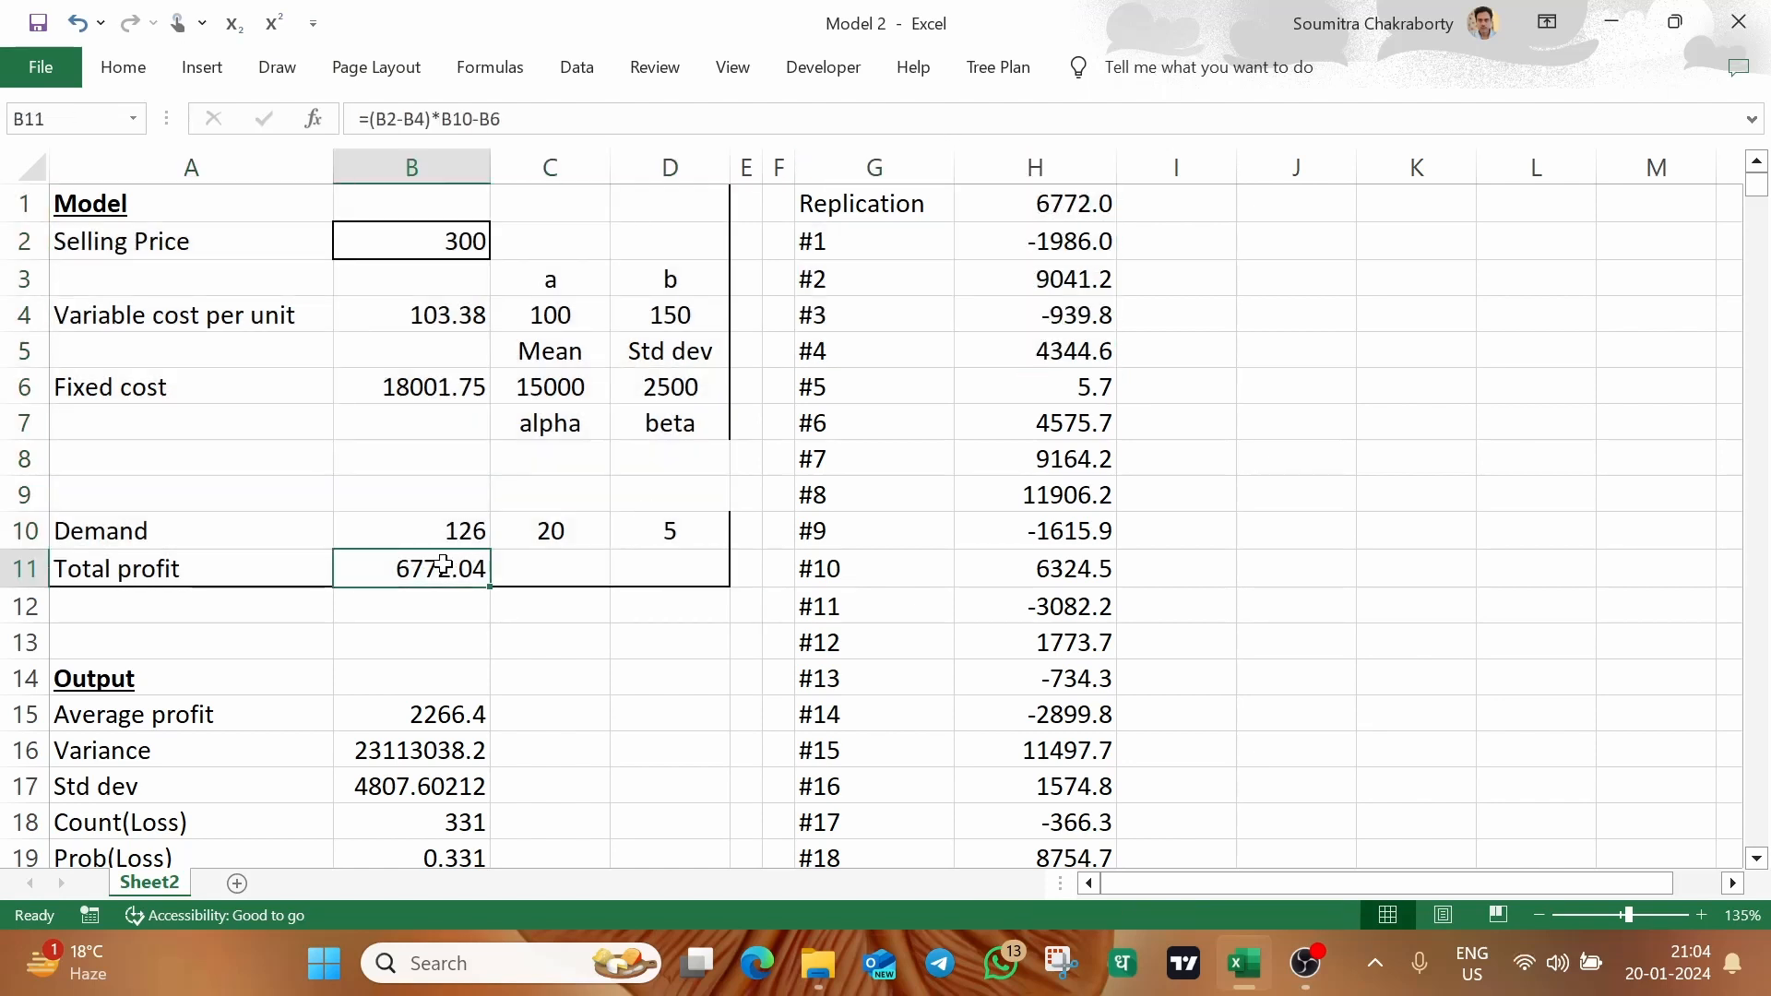
left_click(369, 445)
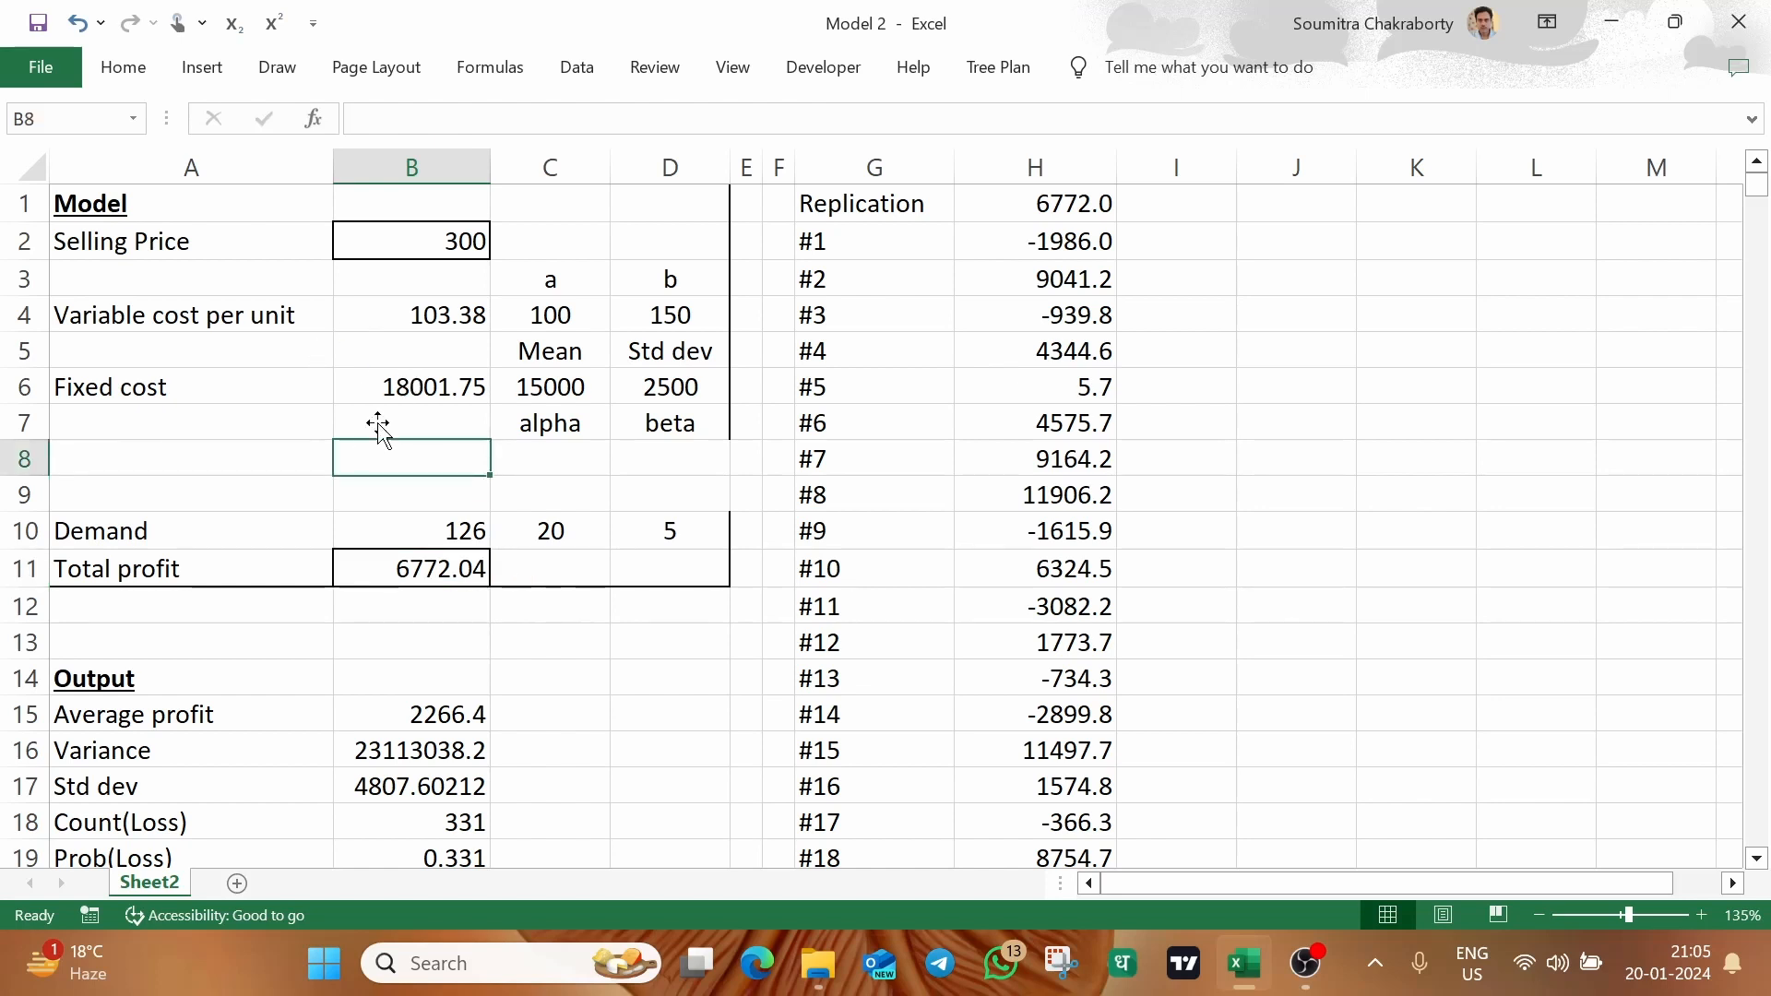
left_click(118, 193)
left_click_drag(118, 193, 680, 557)
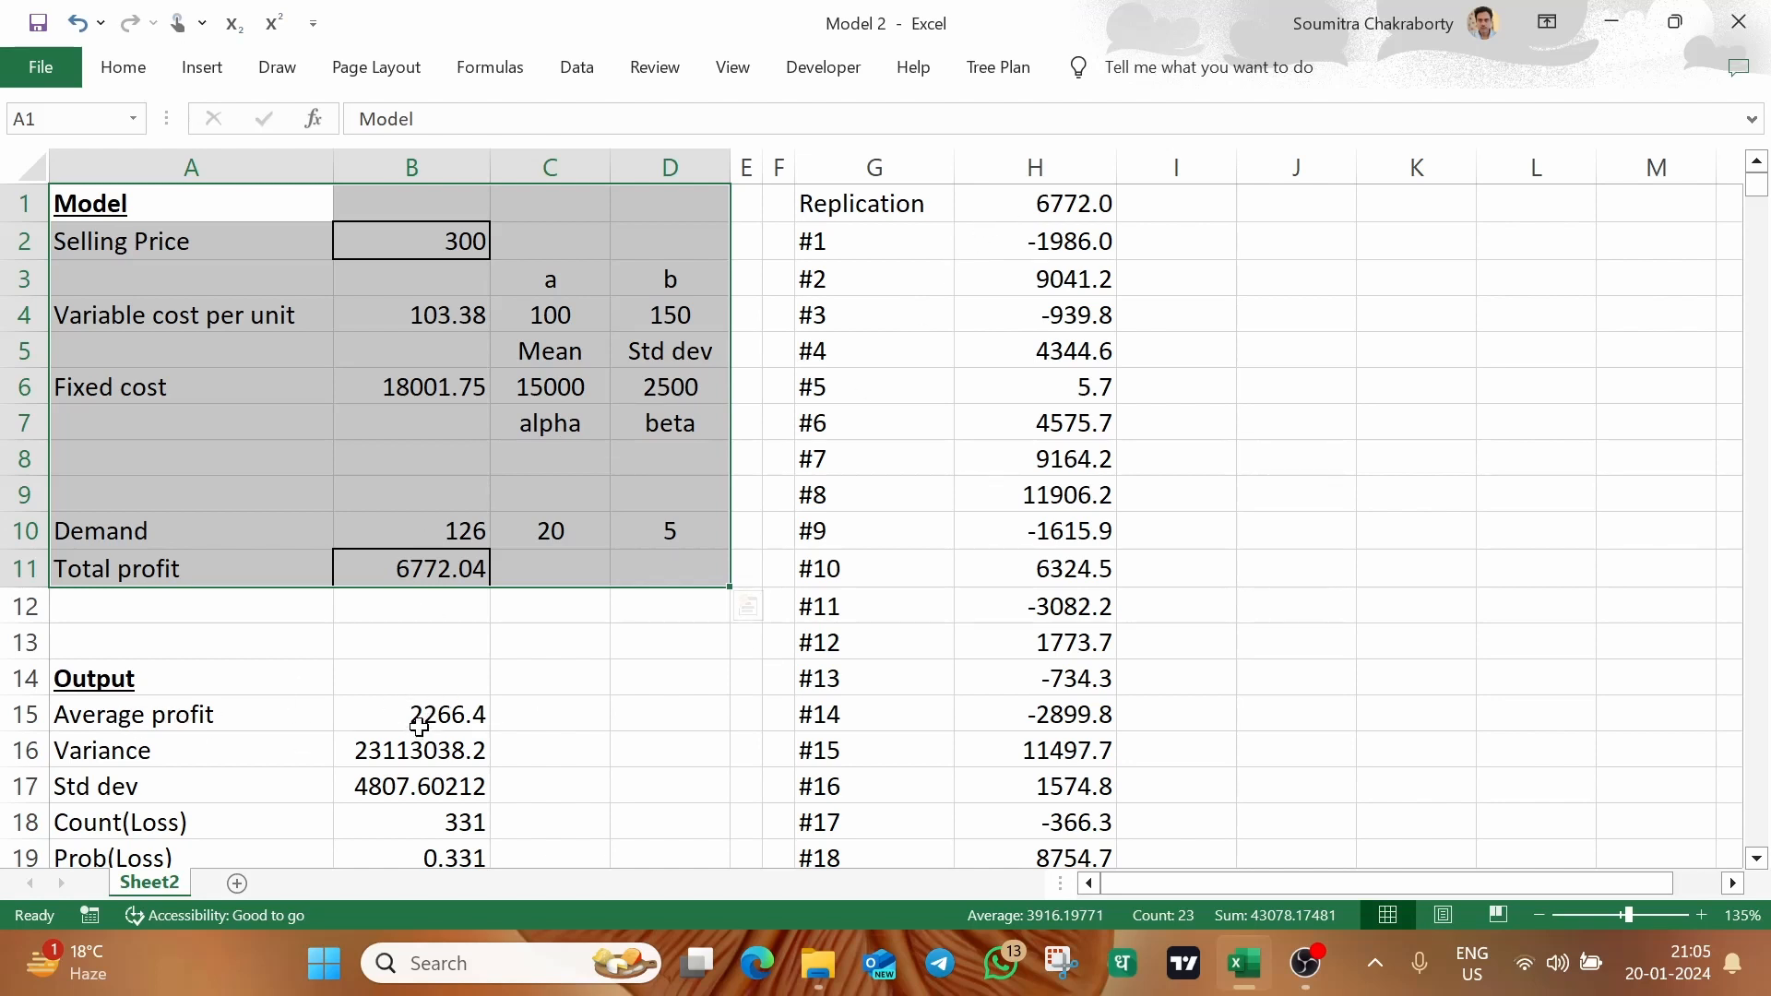
Undo the move of the demand, total profit and output block
key("ctrl+z")
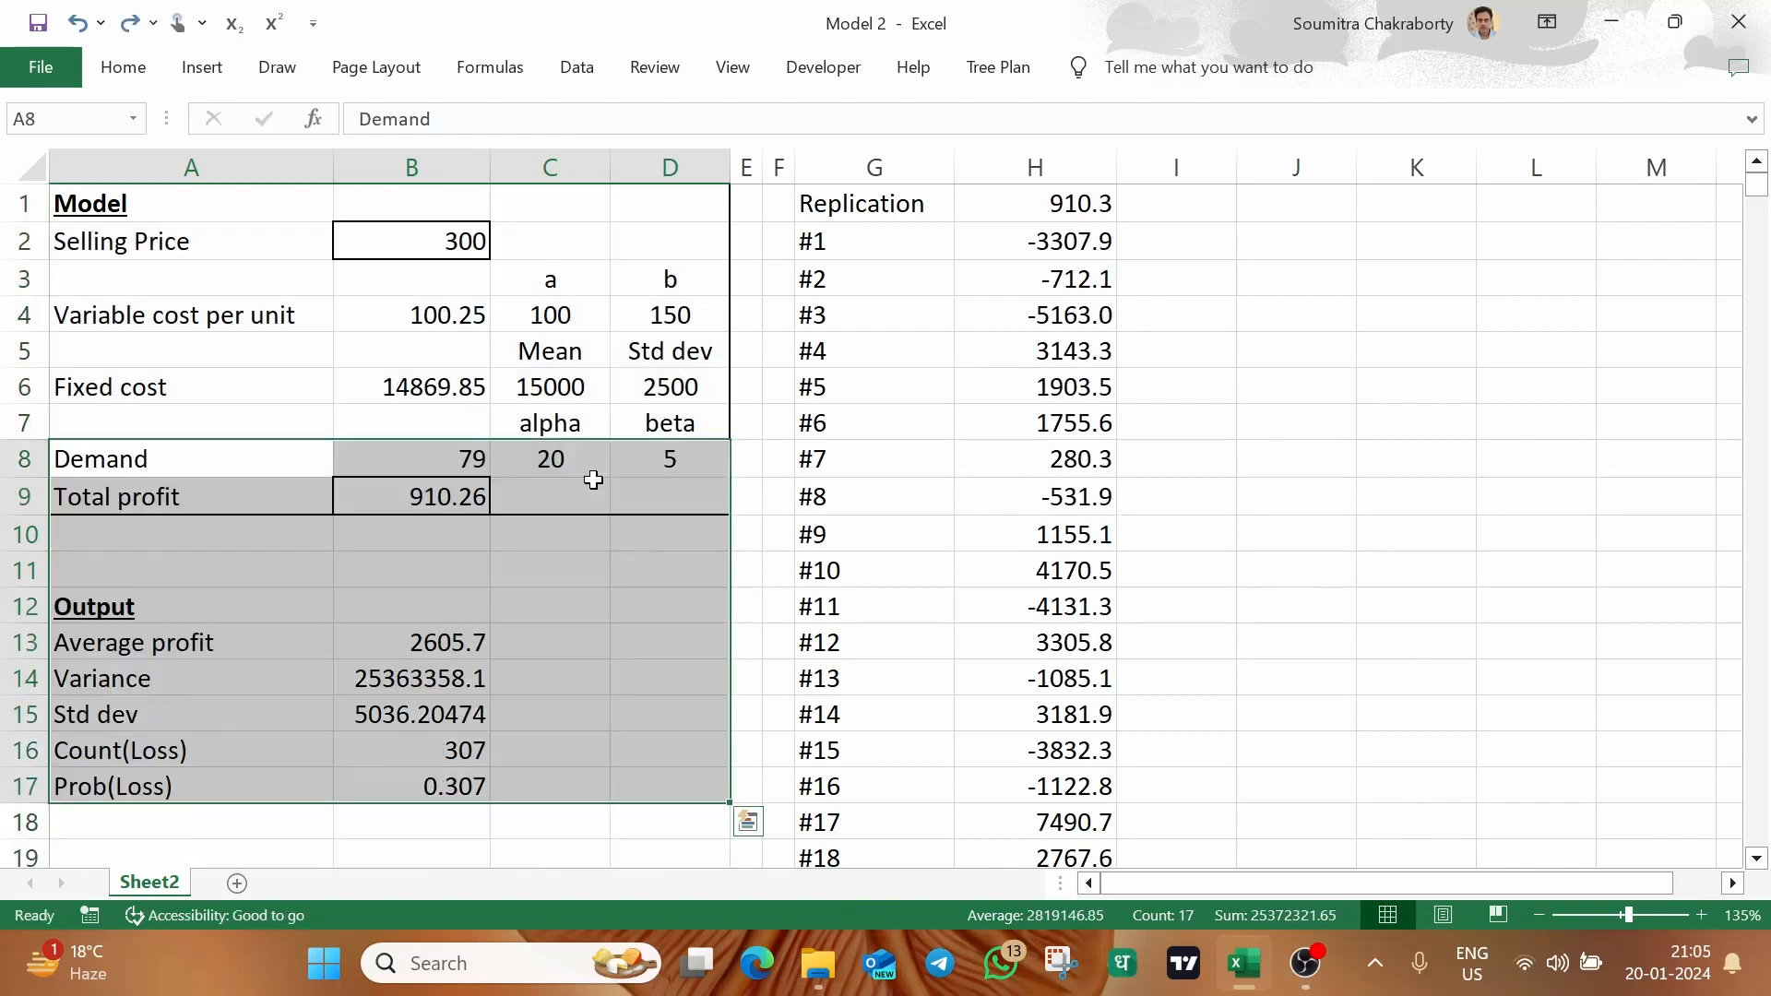
left_click(550, 598)
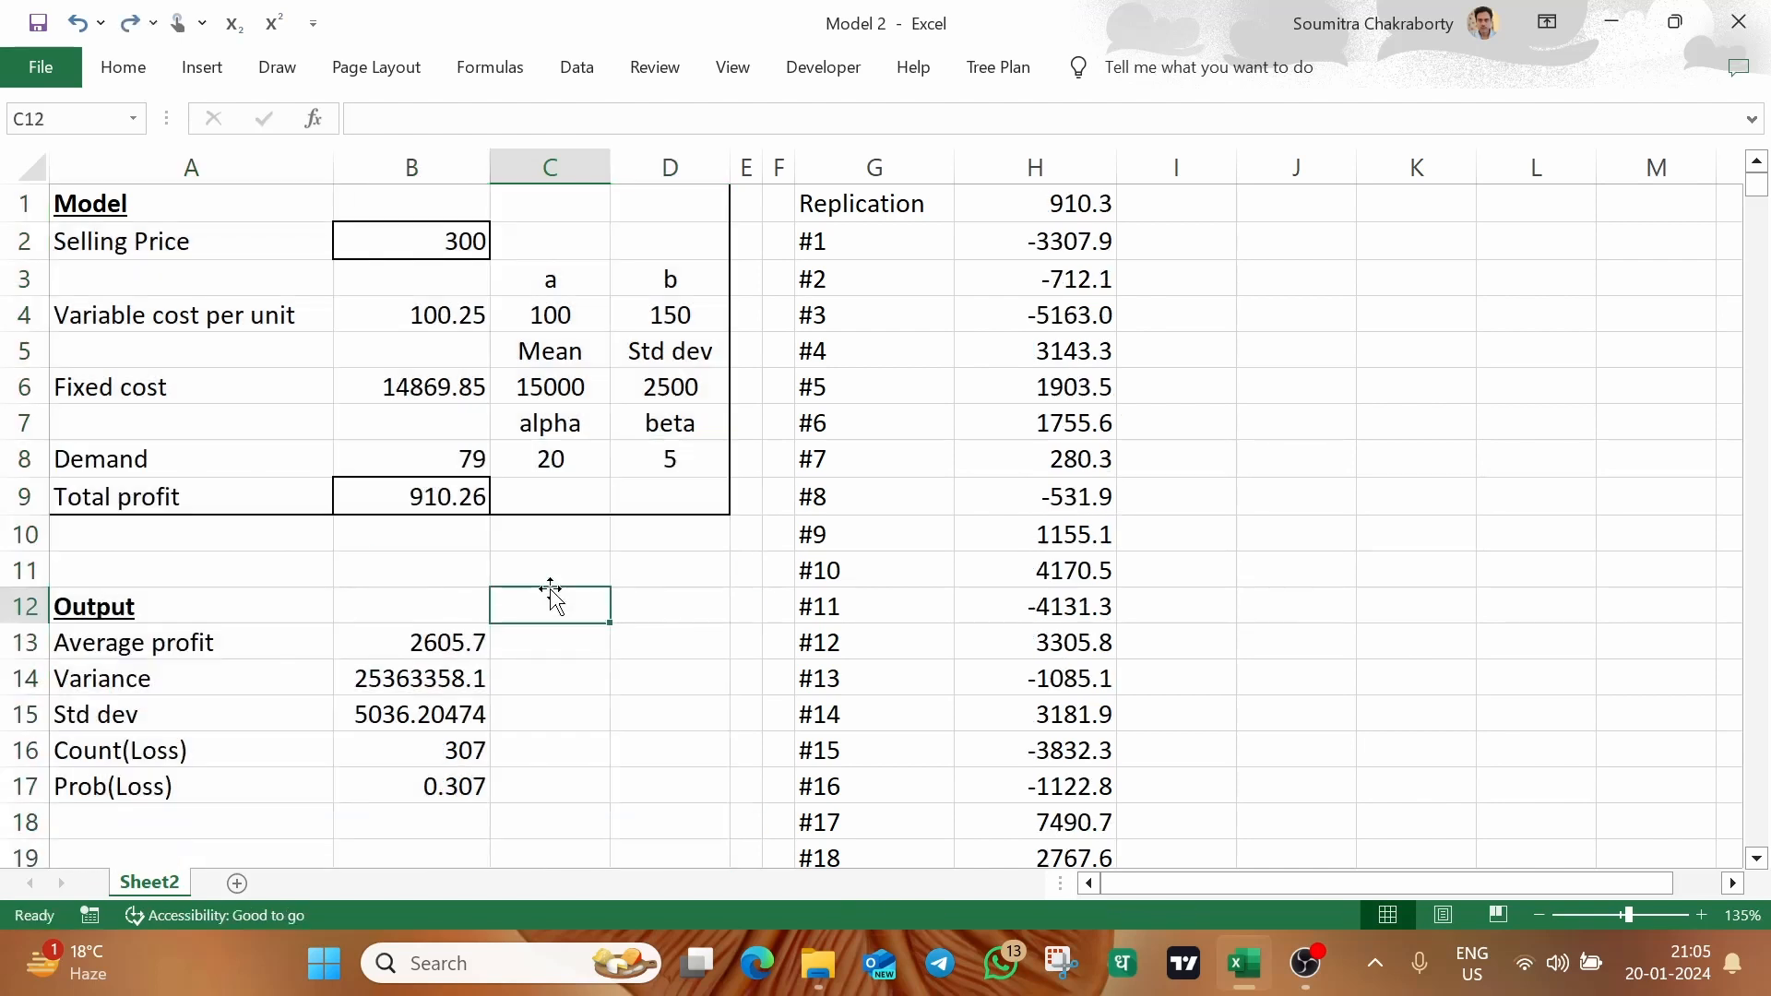
left_click(678, 563)
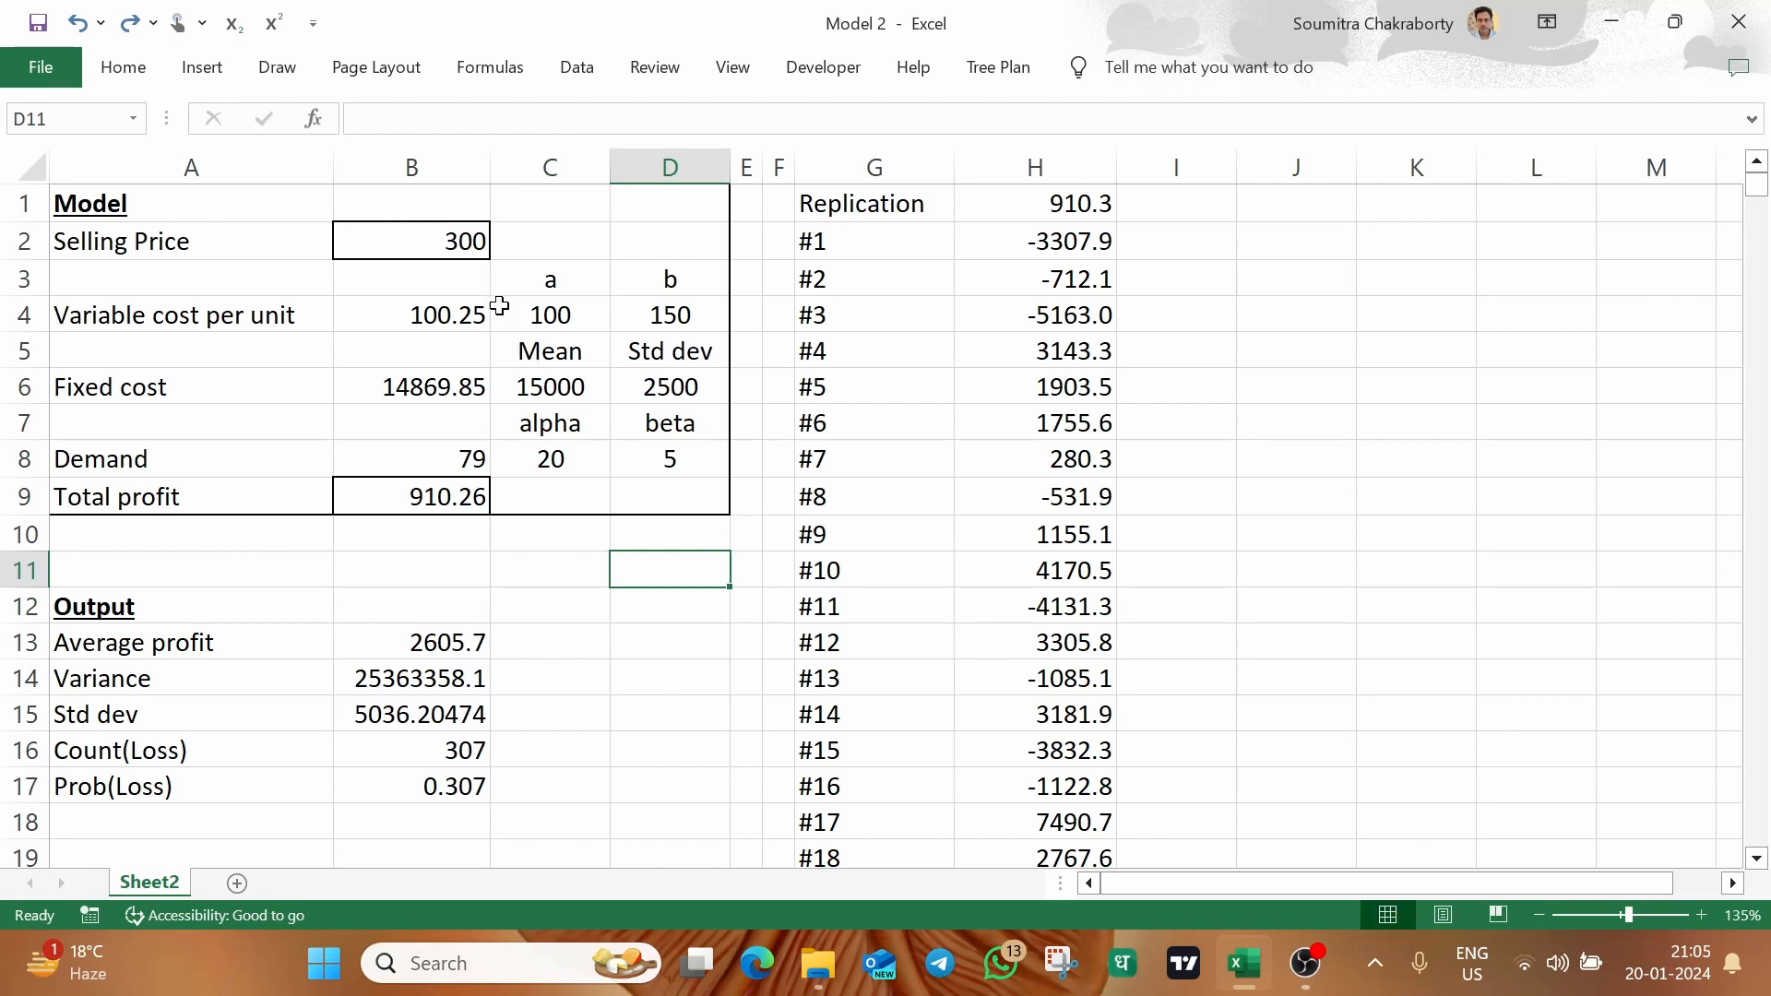
Set the selling price in B2 to 400
left_click(464, 246)
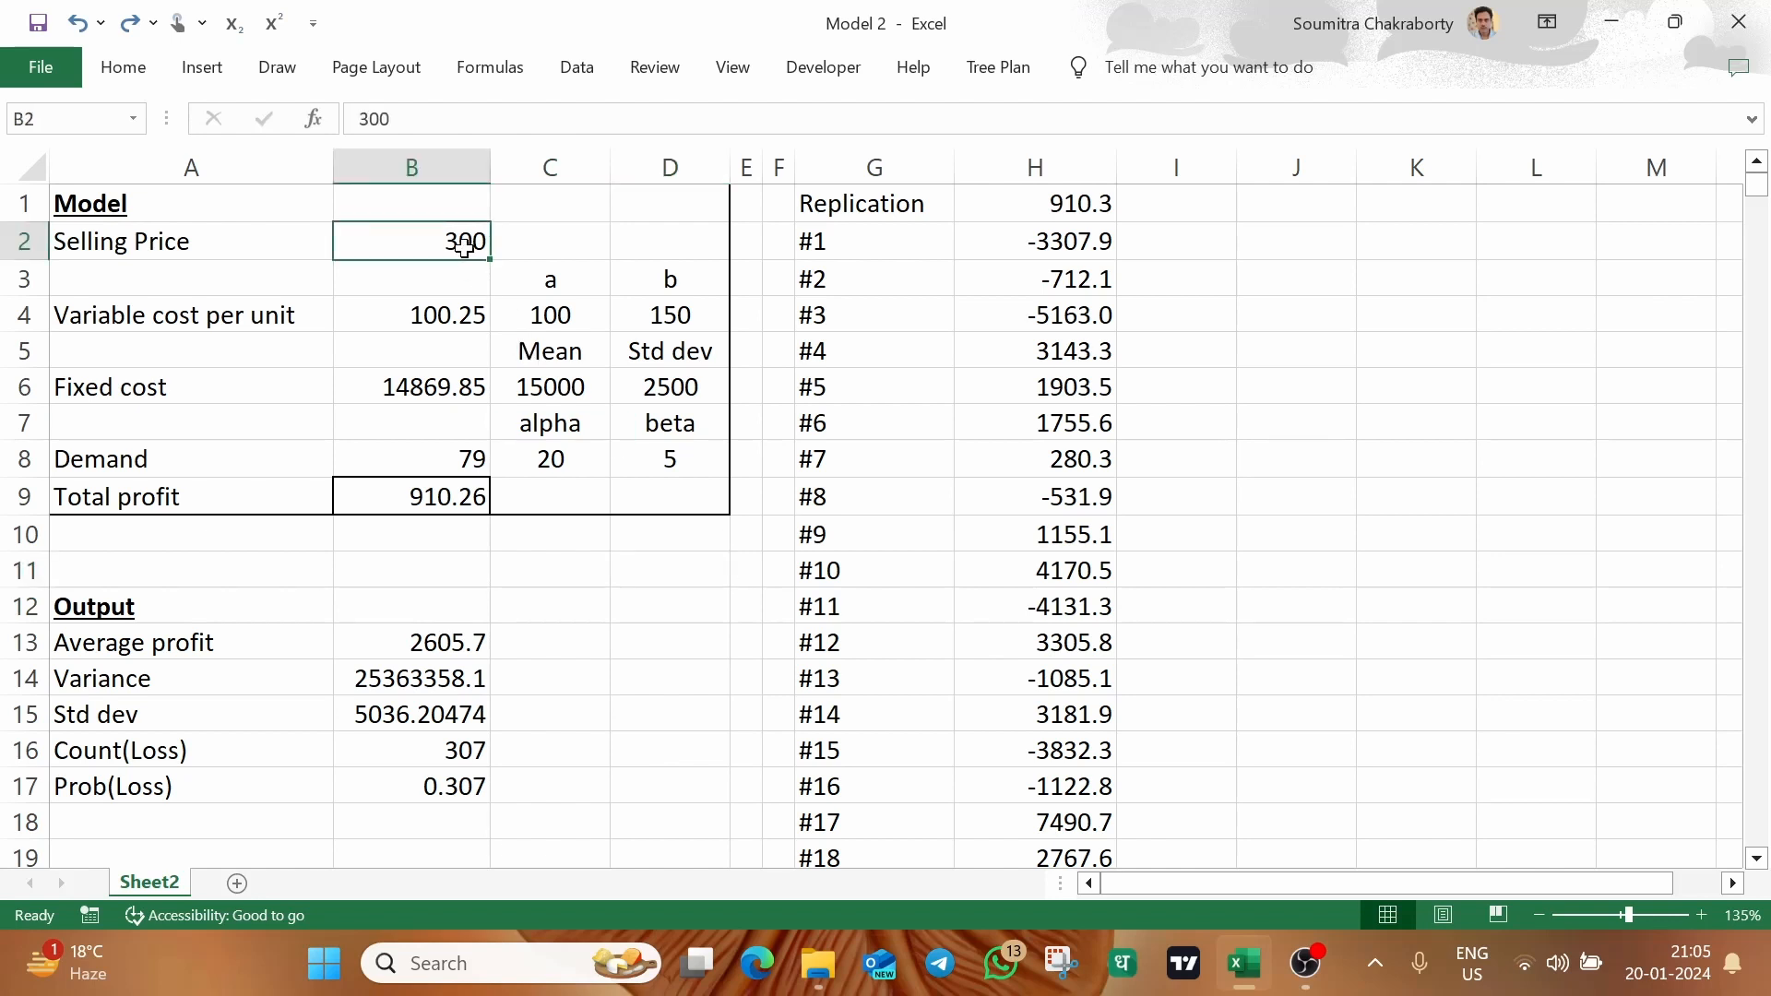
left_click(539, 249)
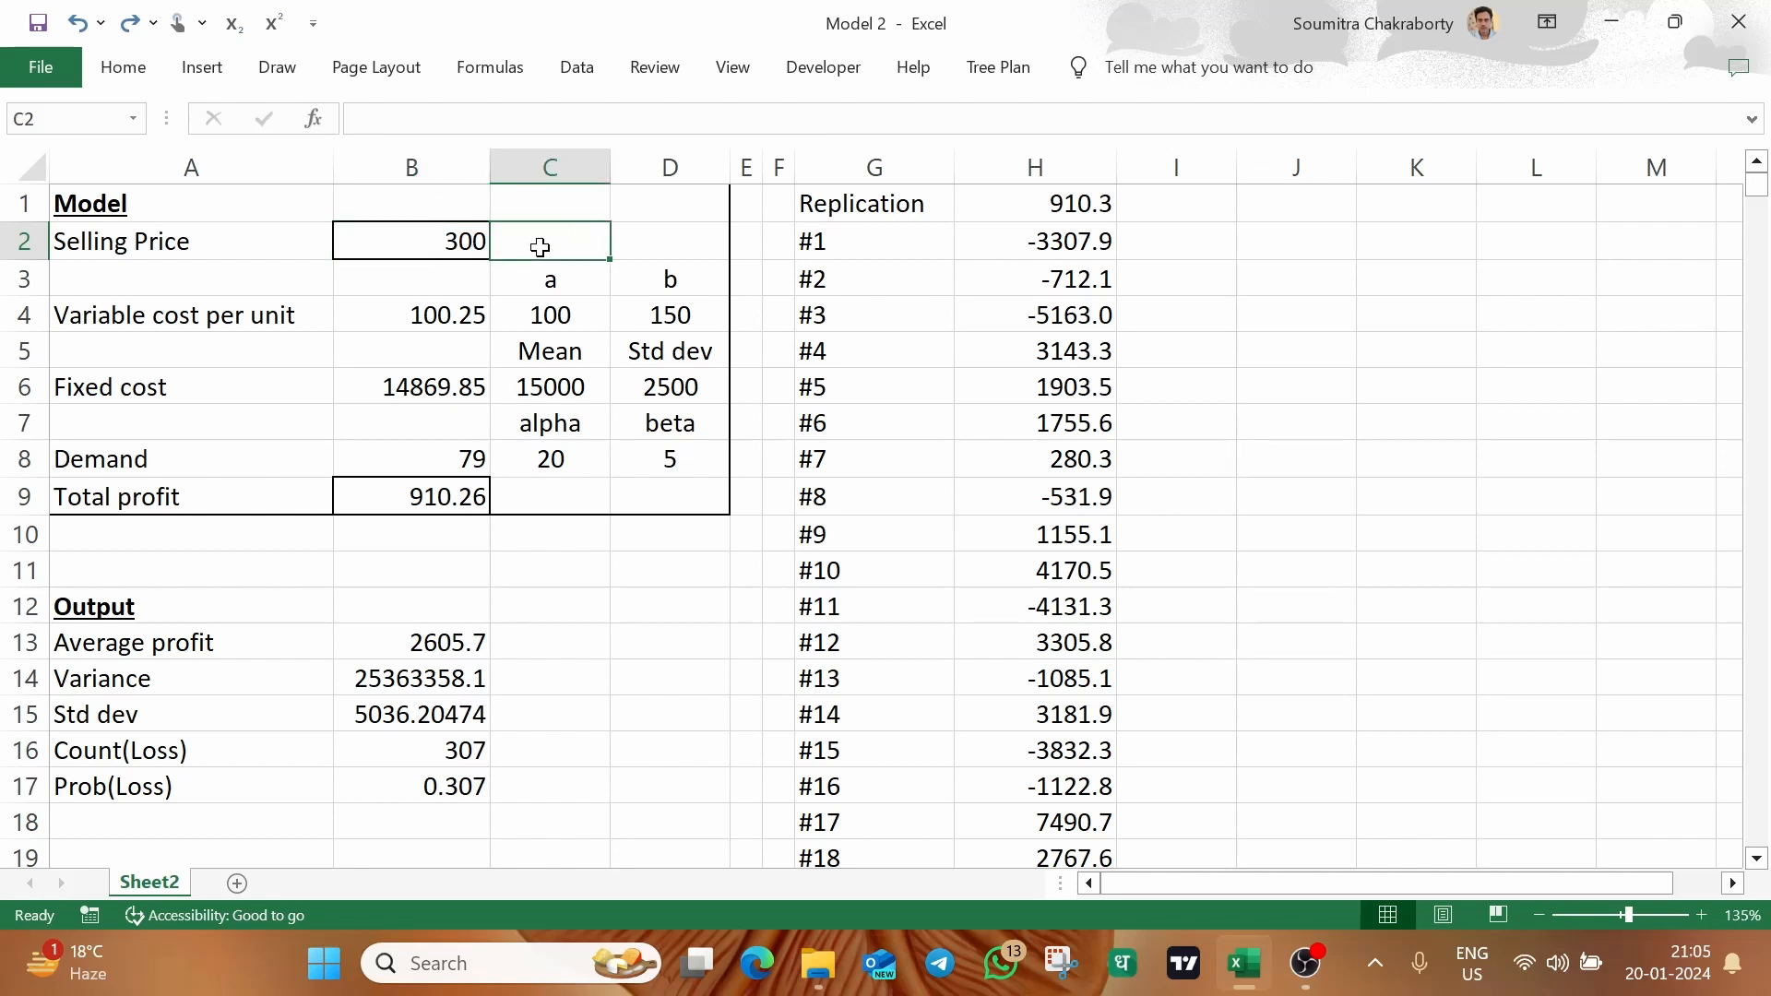
left_click(418, 246)
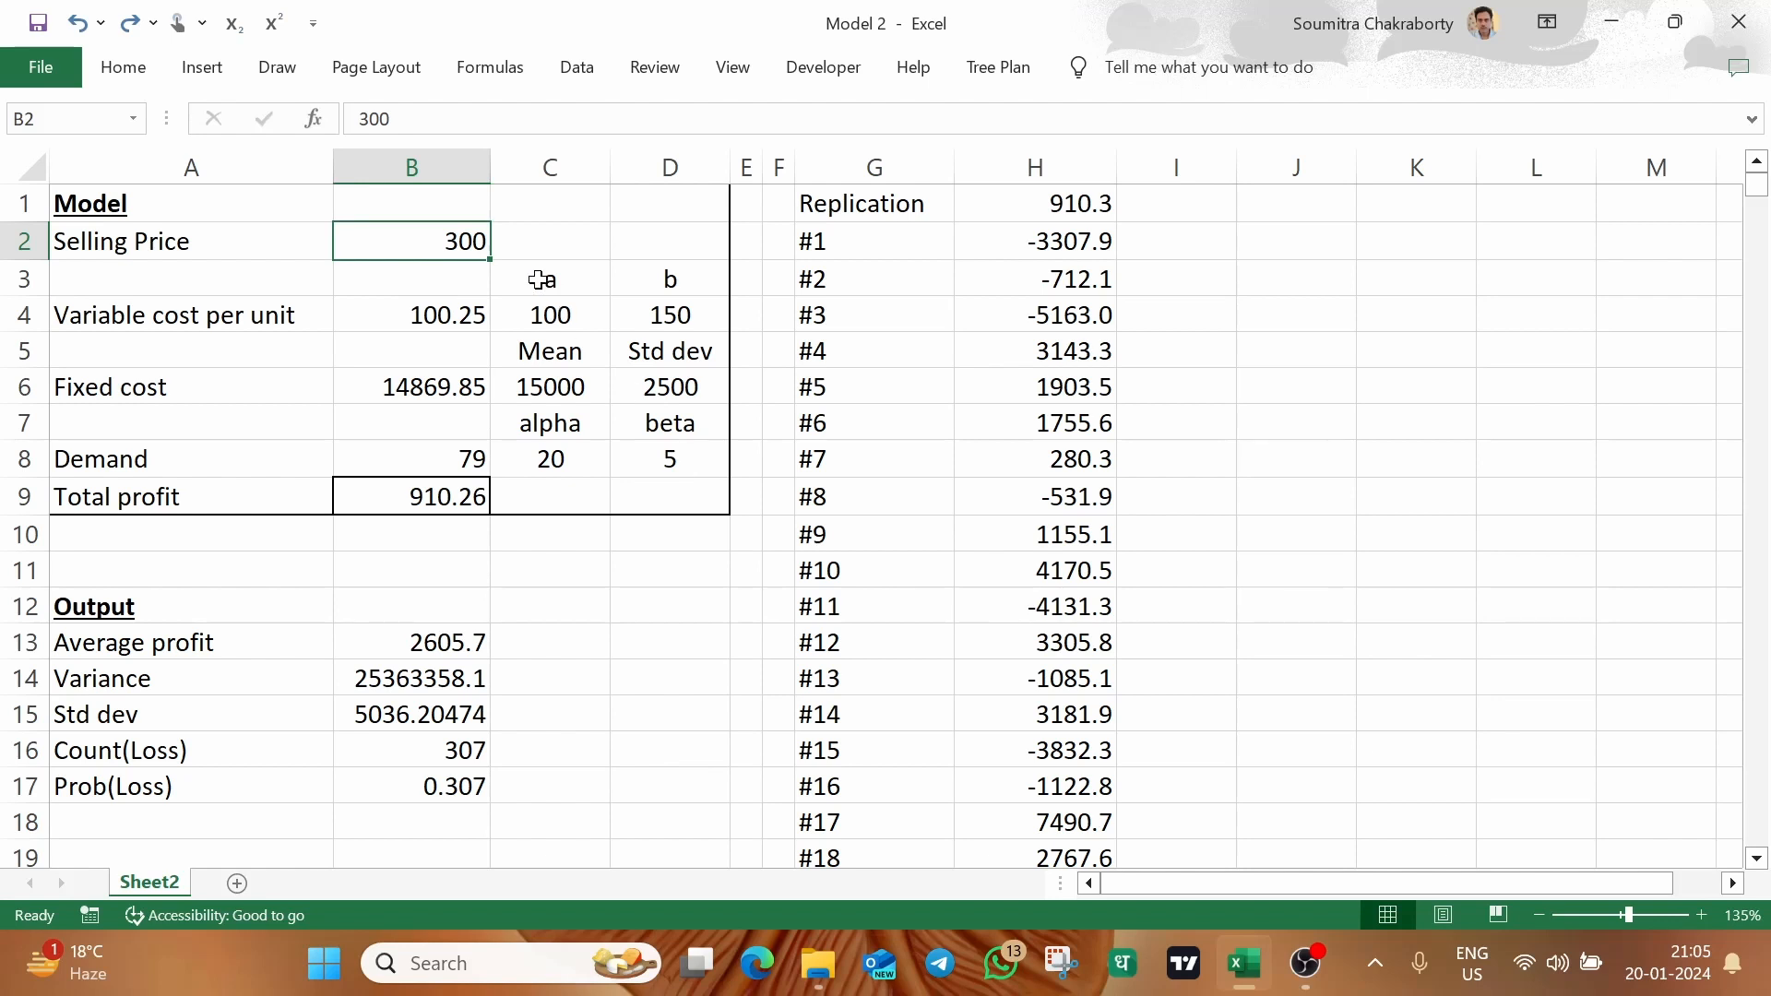
type("400")
key("Return")
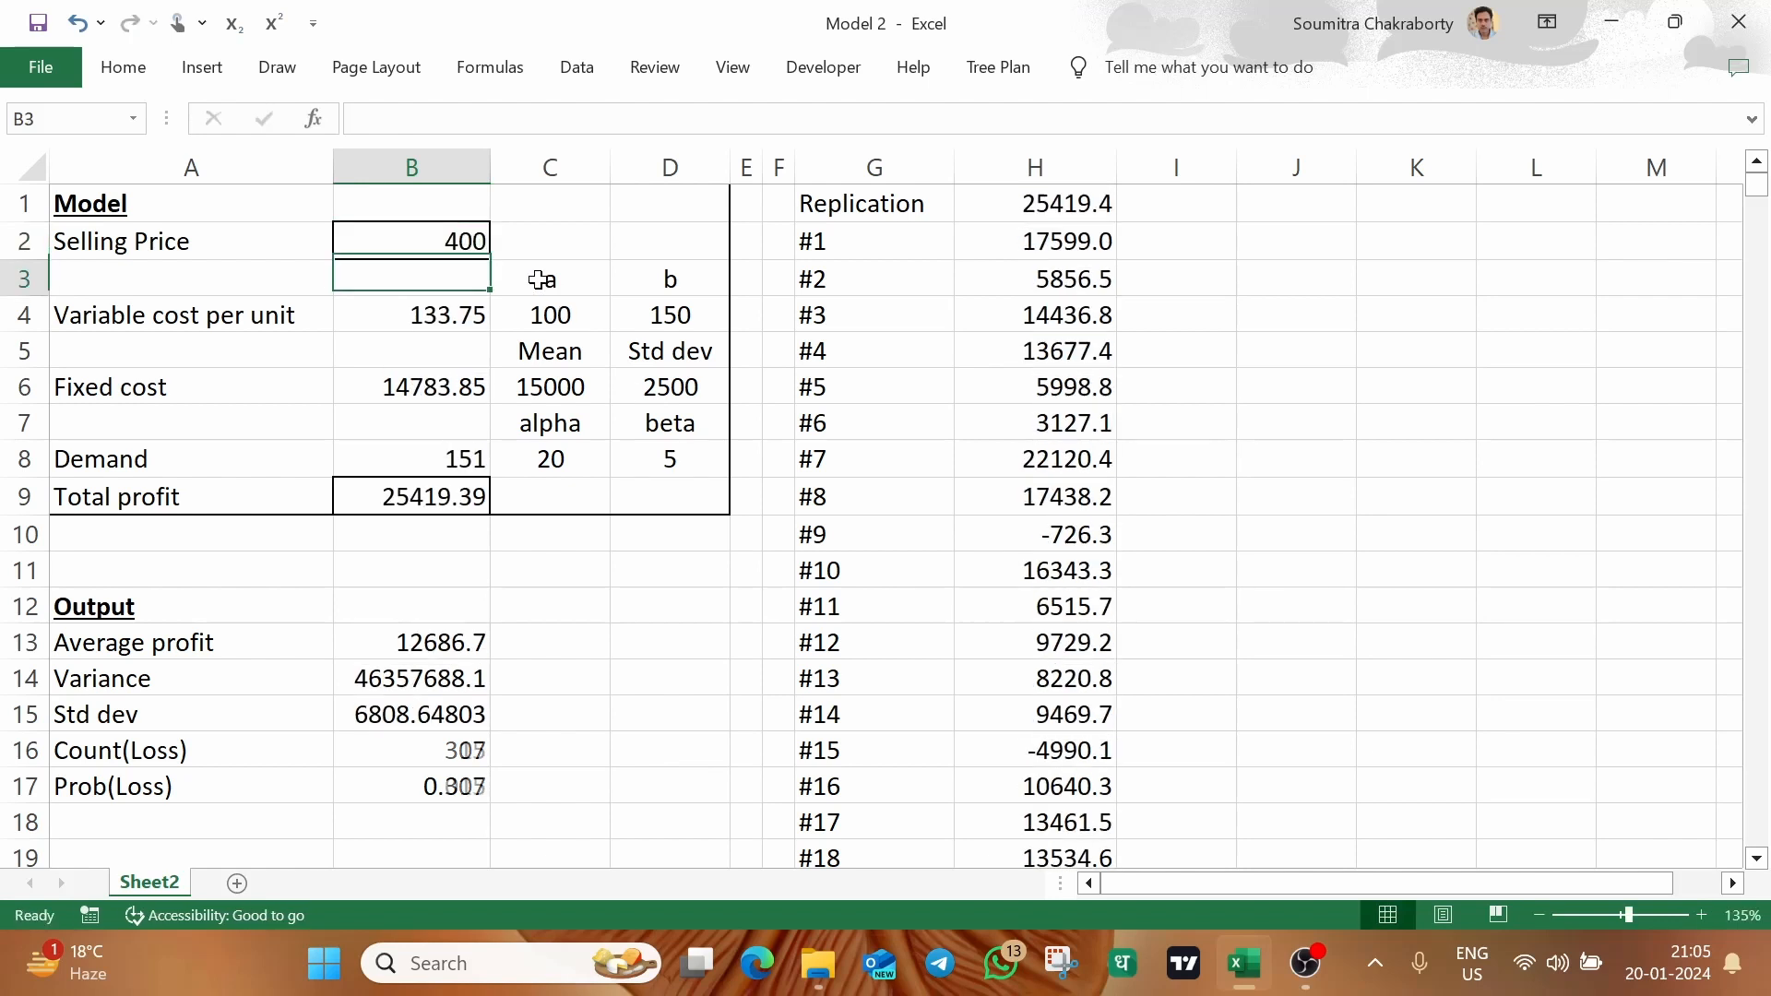
Set the selling price in B2 to 200 and check the average profit in B13 and probability of loss in B17
key("Up")
type("200")
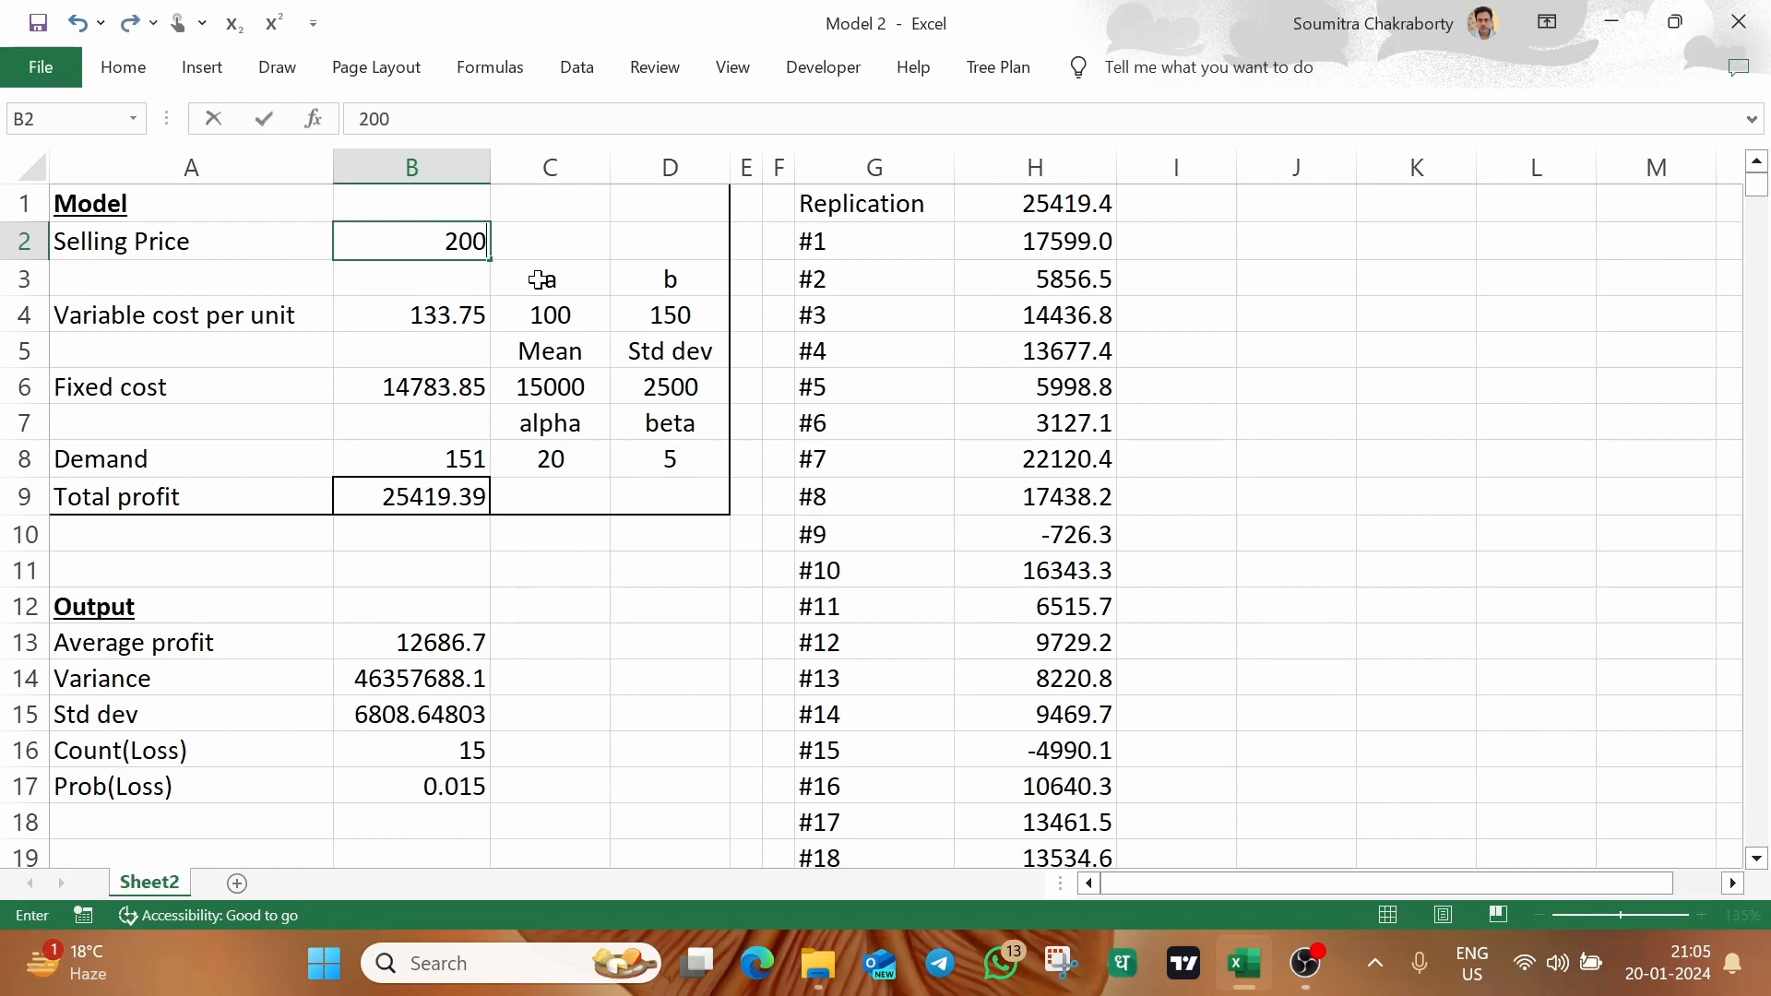
key("Return")
left_click(472, 786)
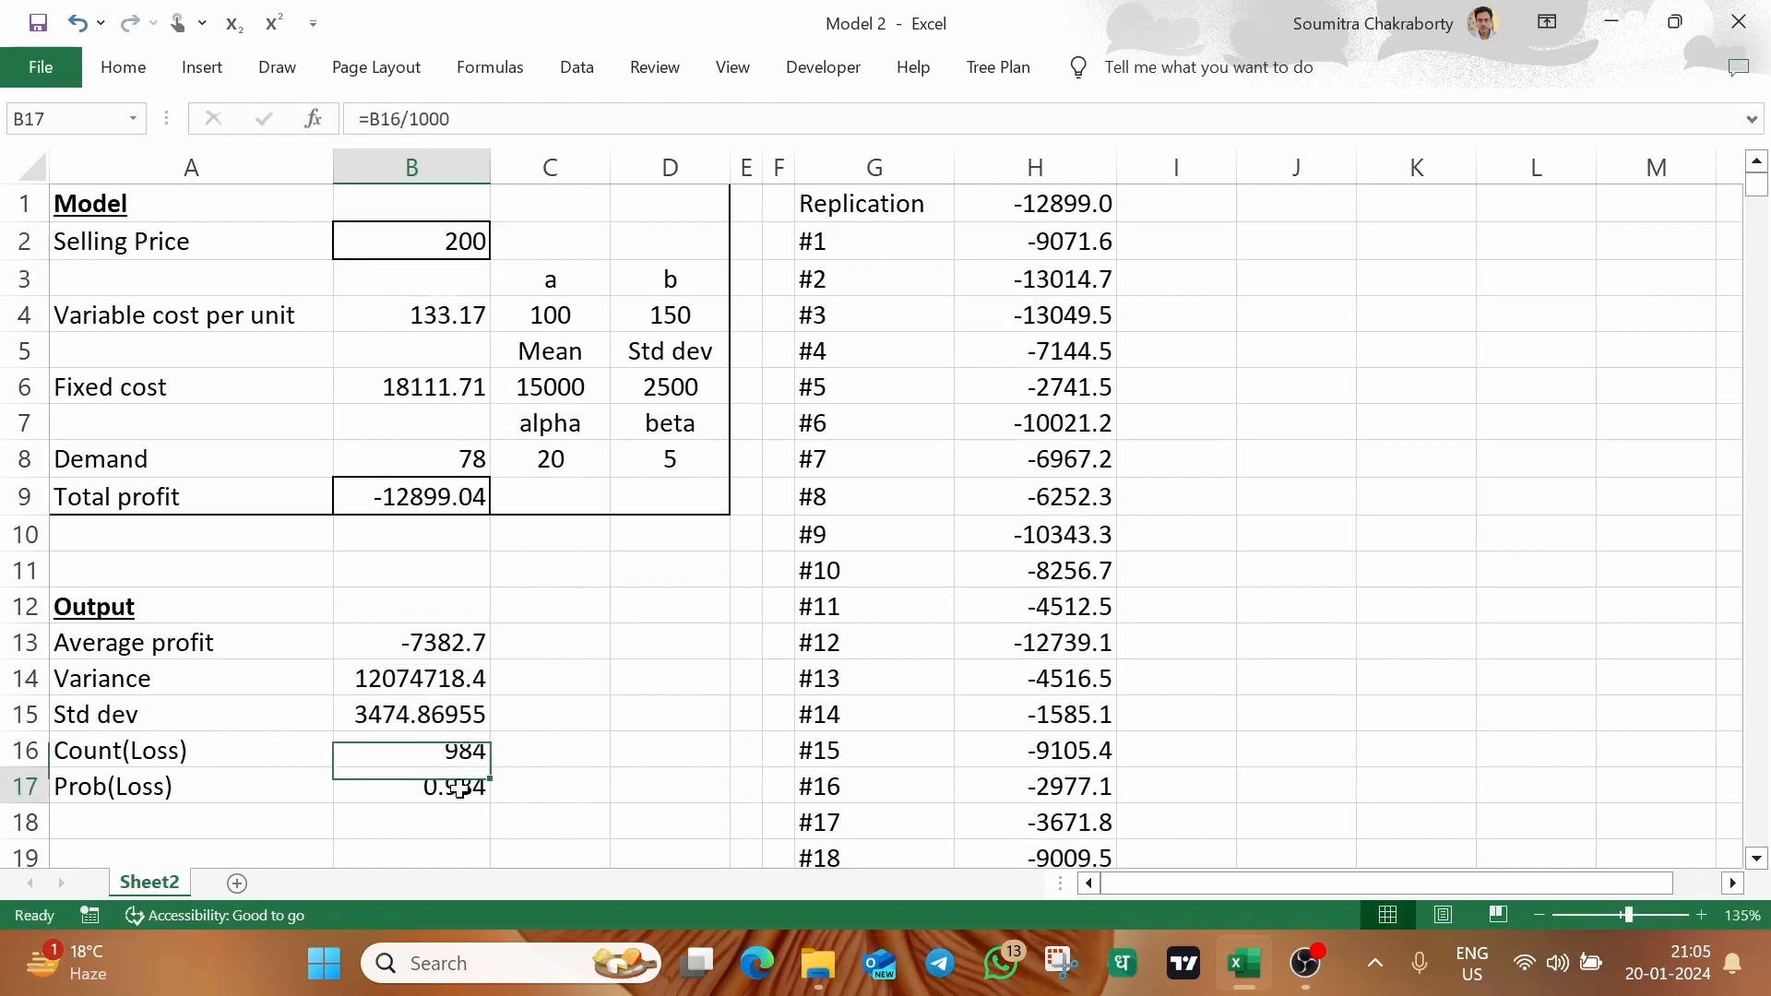
left_click(461, 646)
left_click(459, 784)
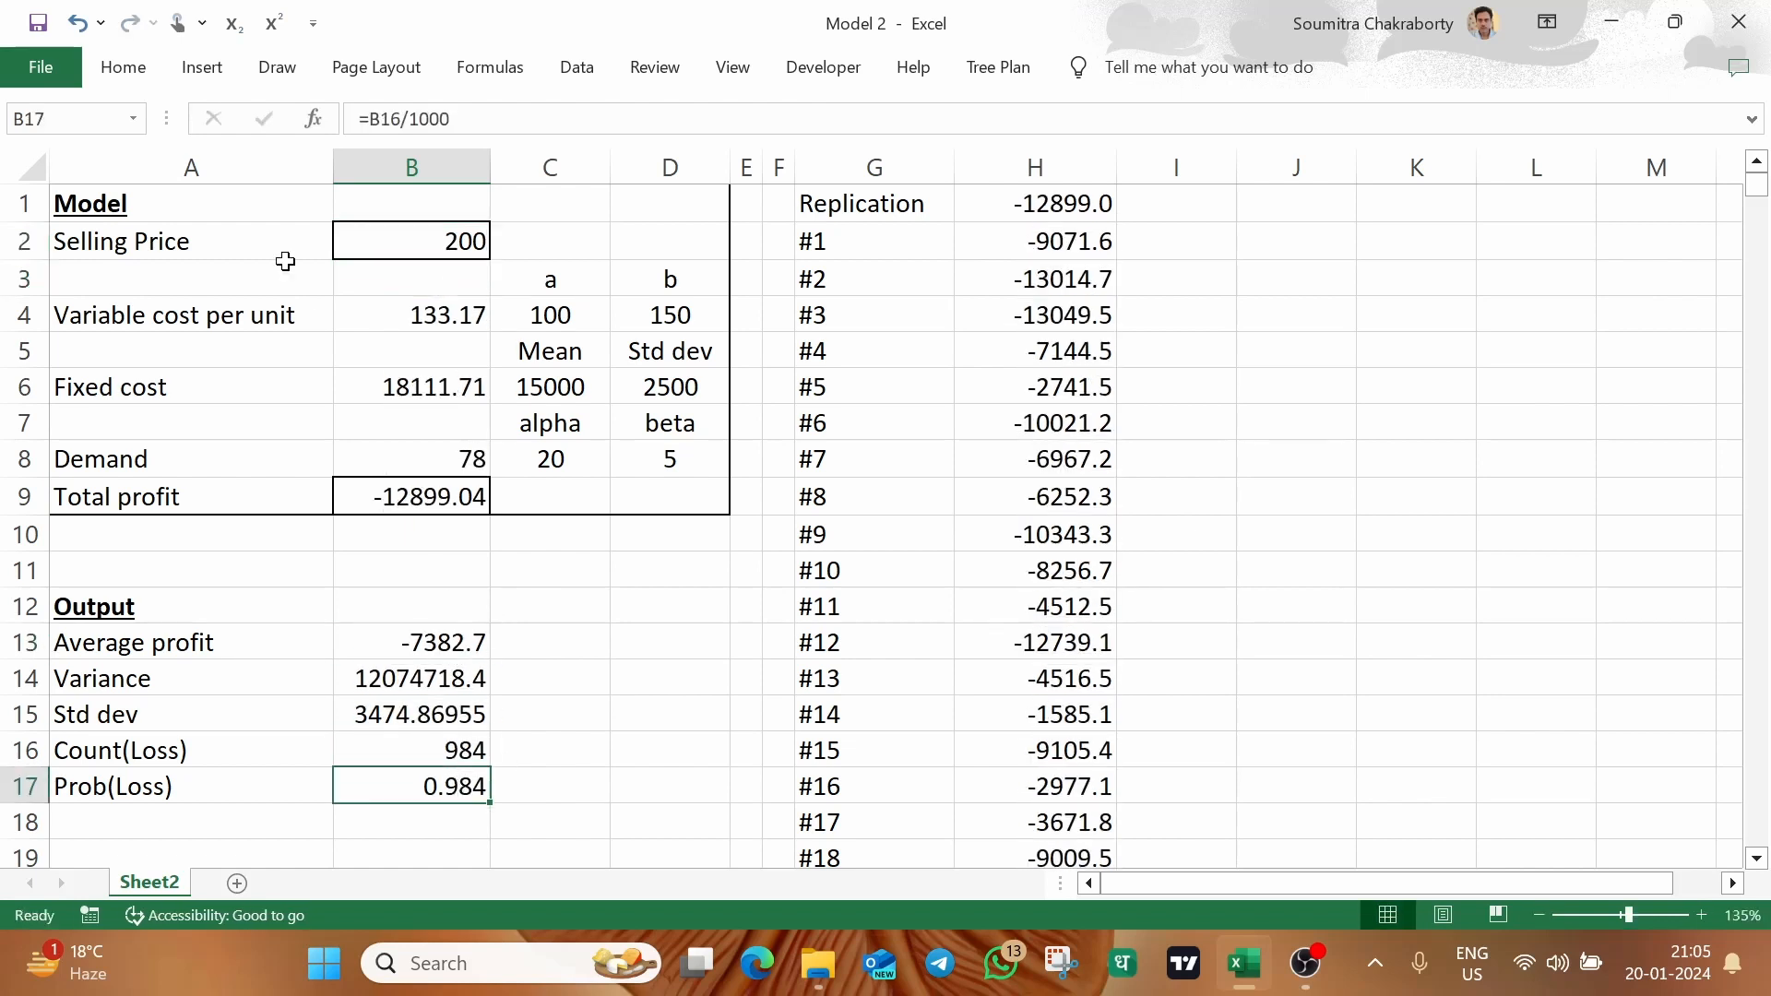
Apply an outside border around the probability of loss in B17
left_click(129, 72)
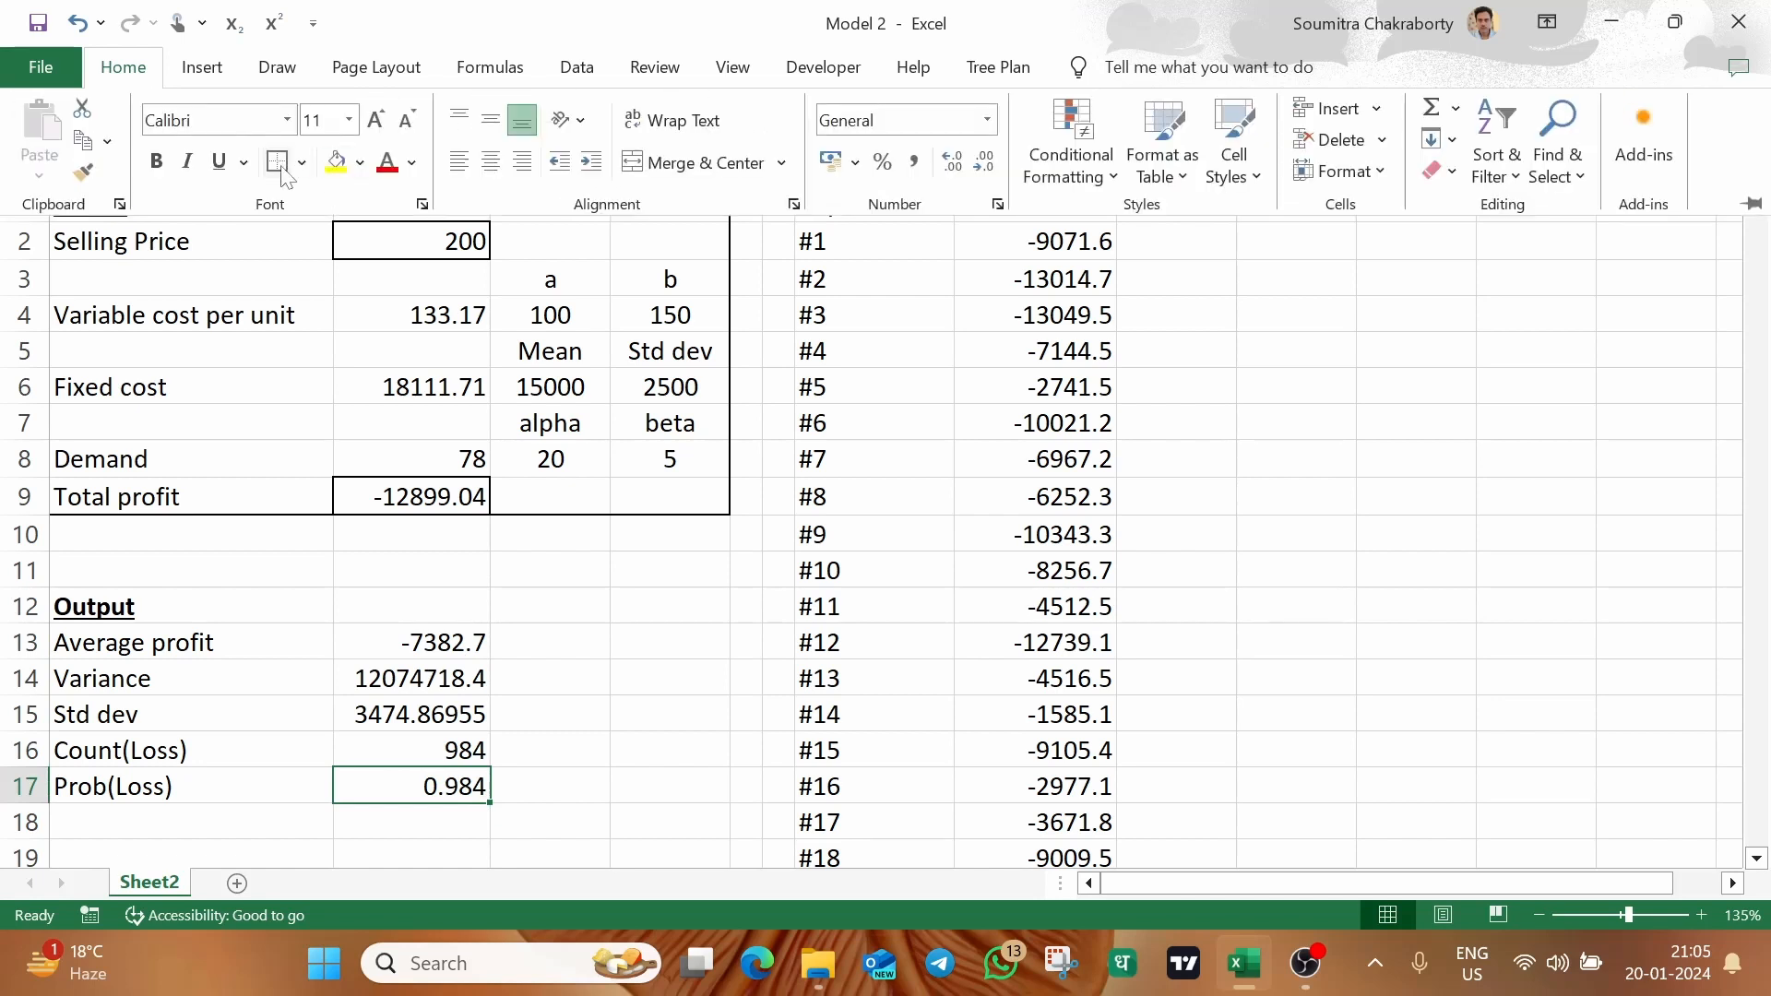
left_click(562, 784)
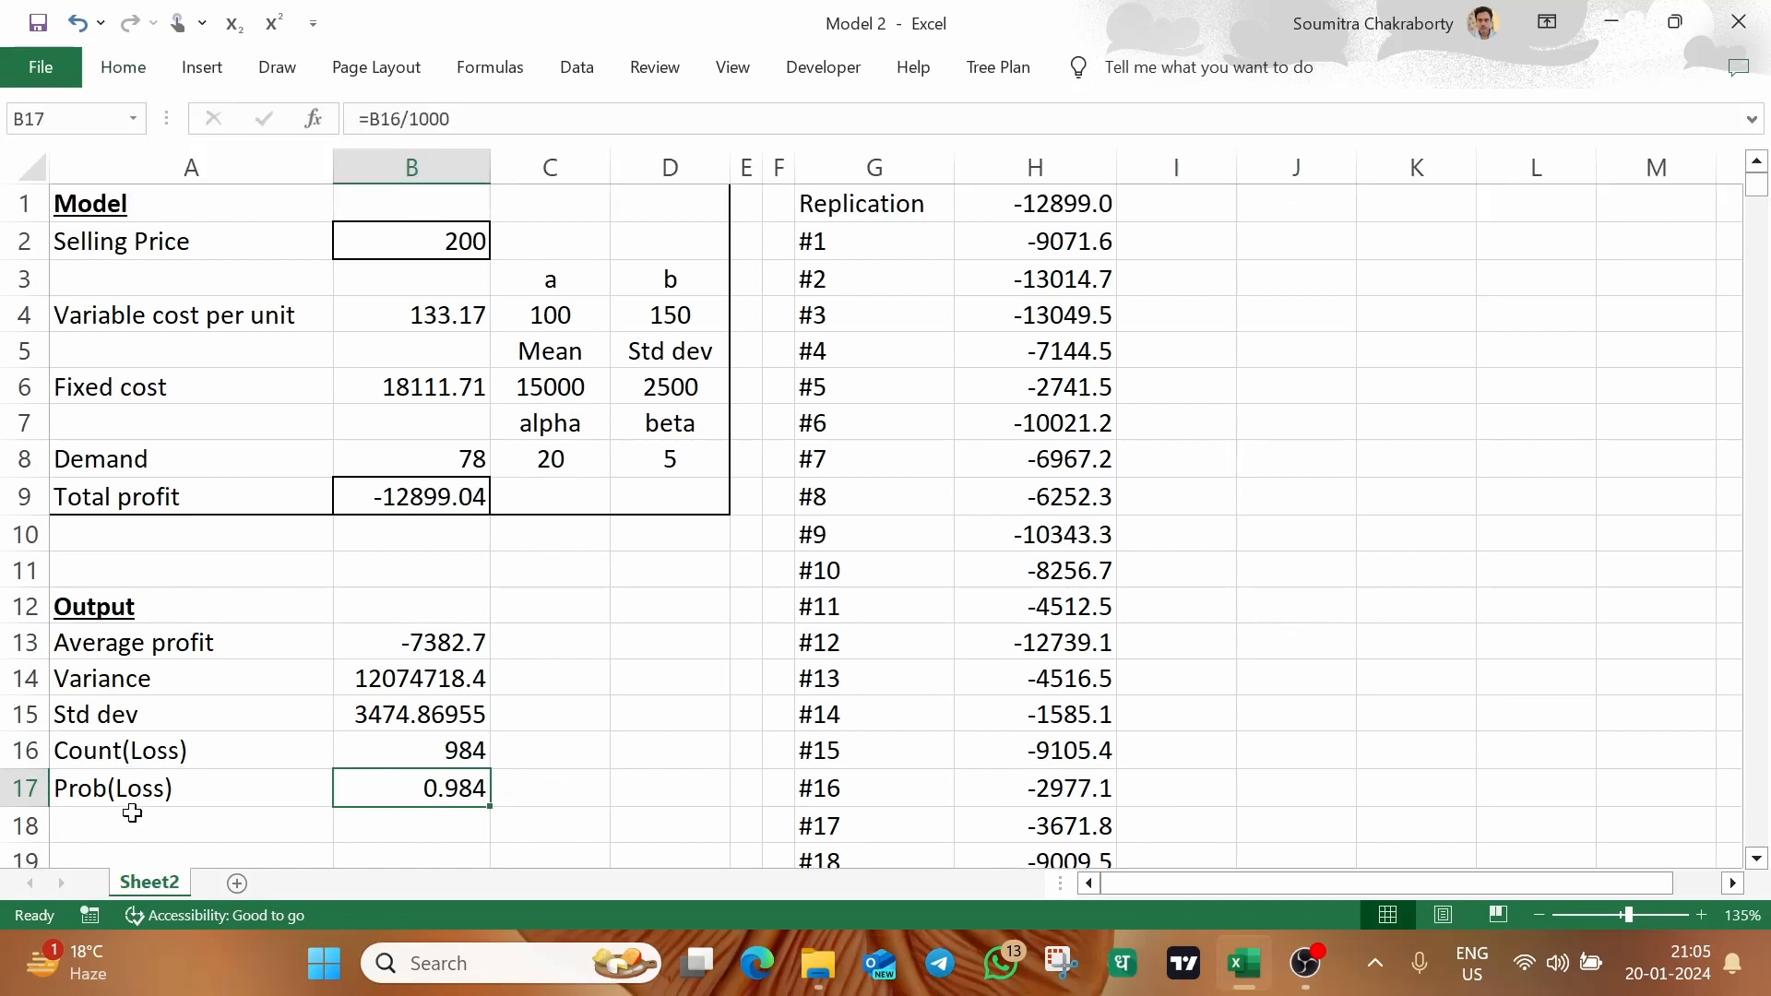
left_click(636, 745)
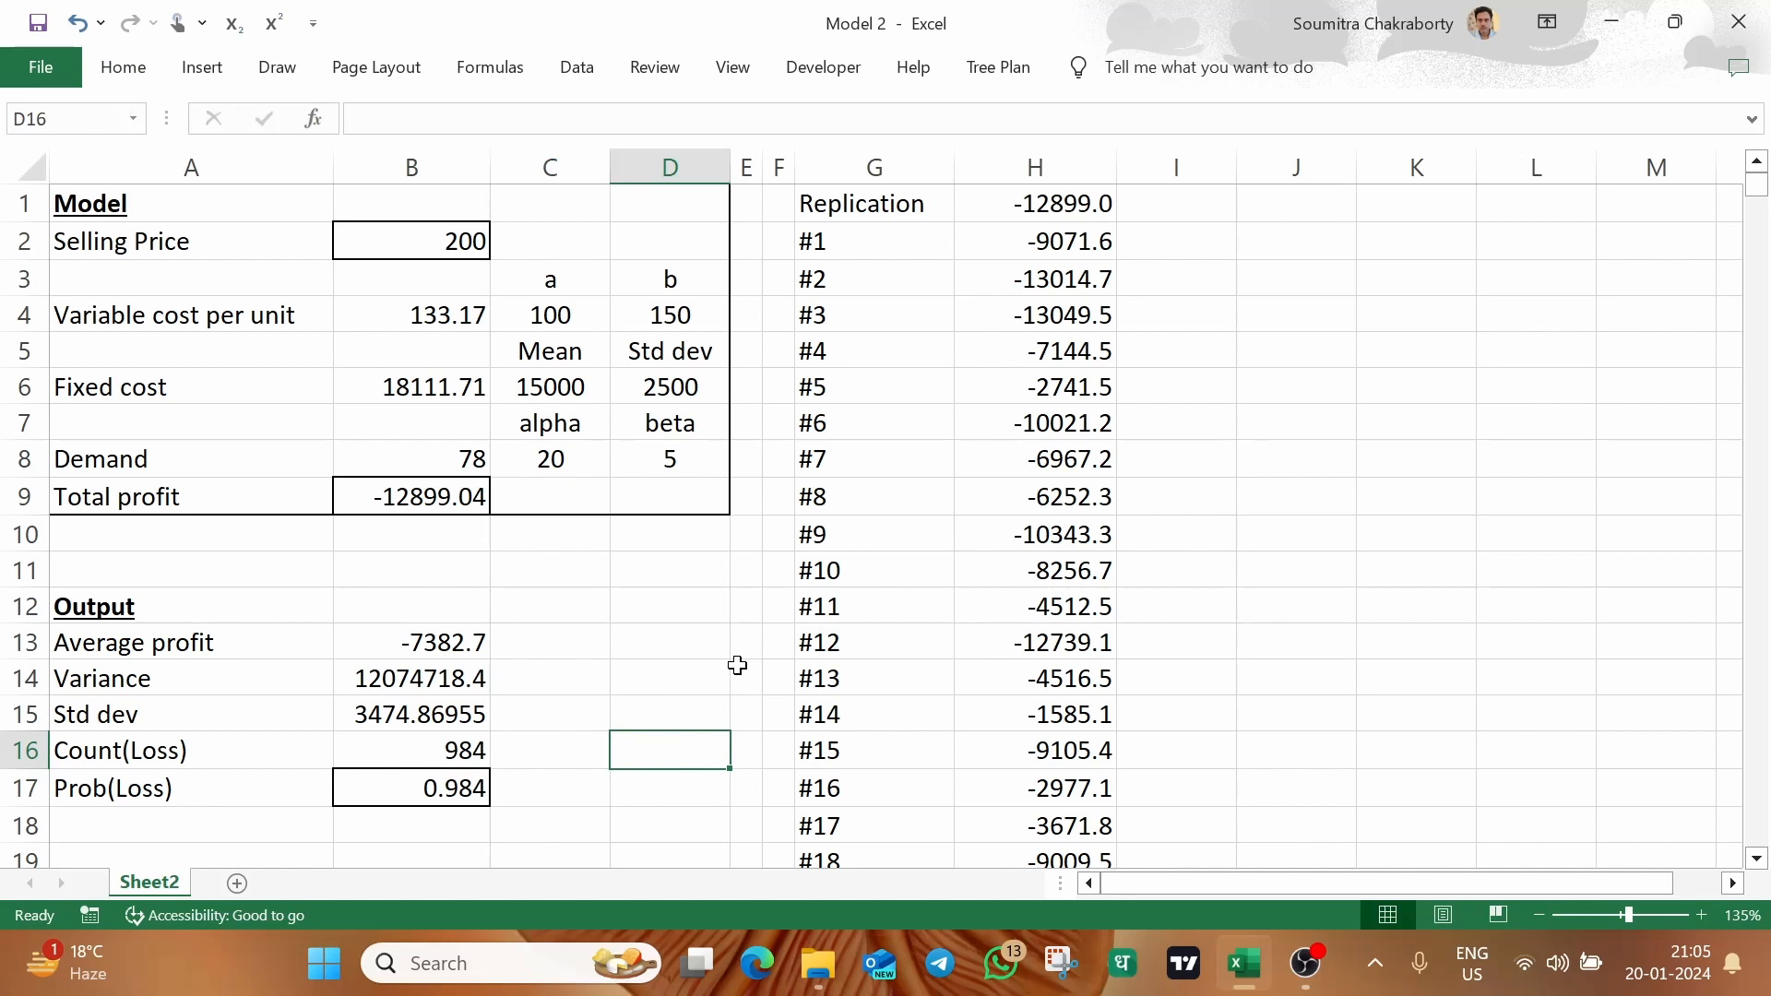
Set the selling price in B2 to 300
left_click(443, 233)
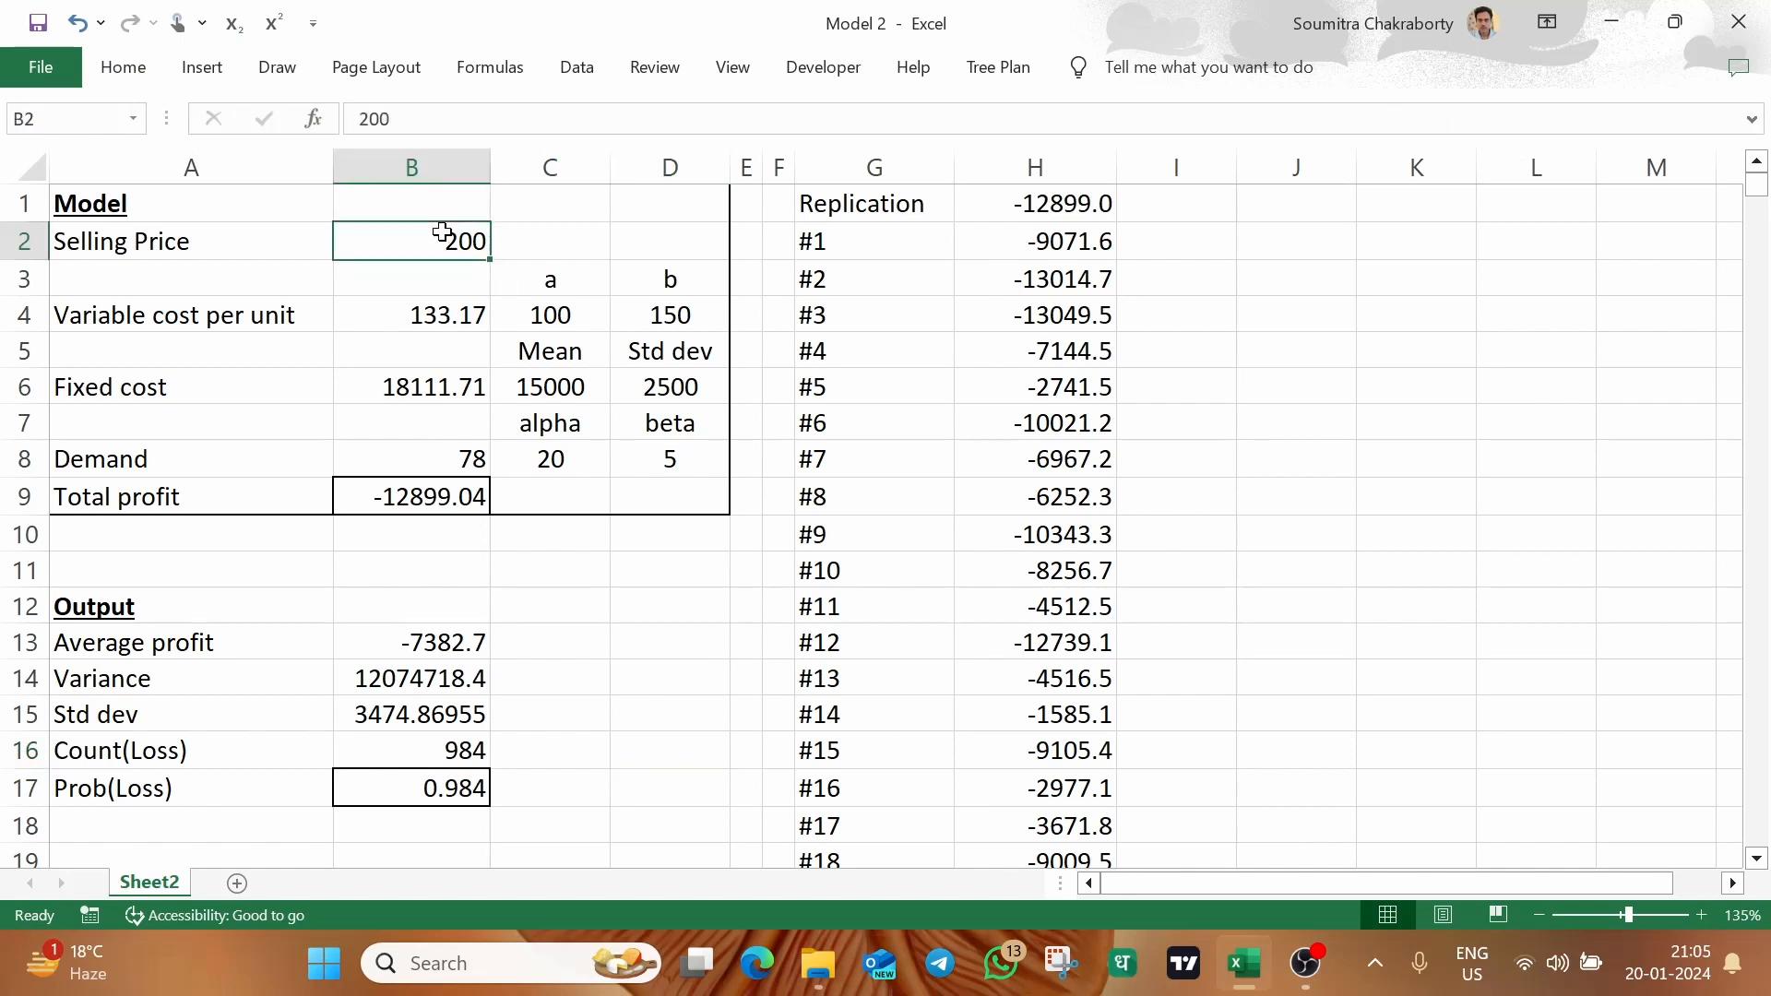
type("300")
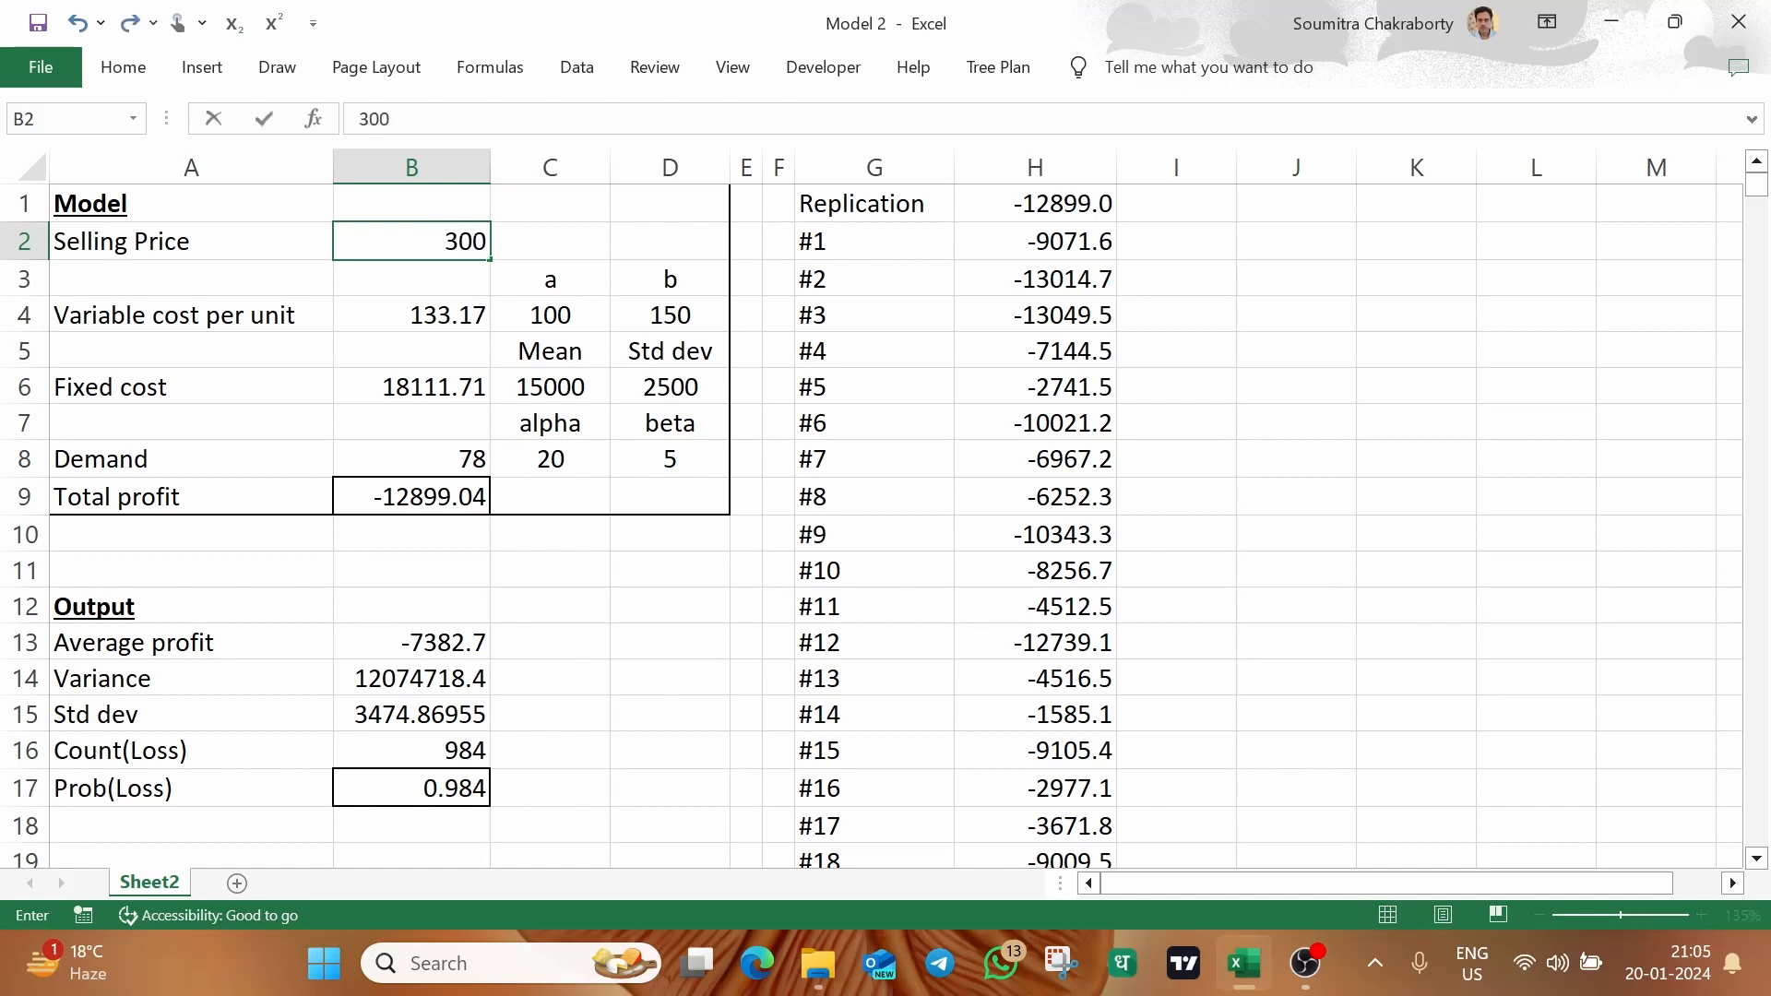
key("Return")
left_click(591, 227)
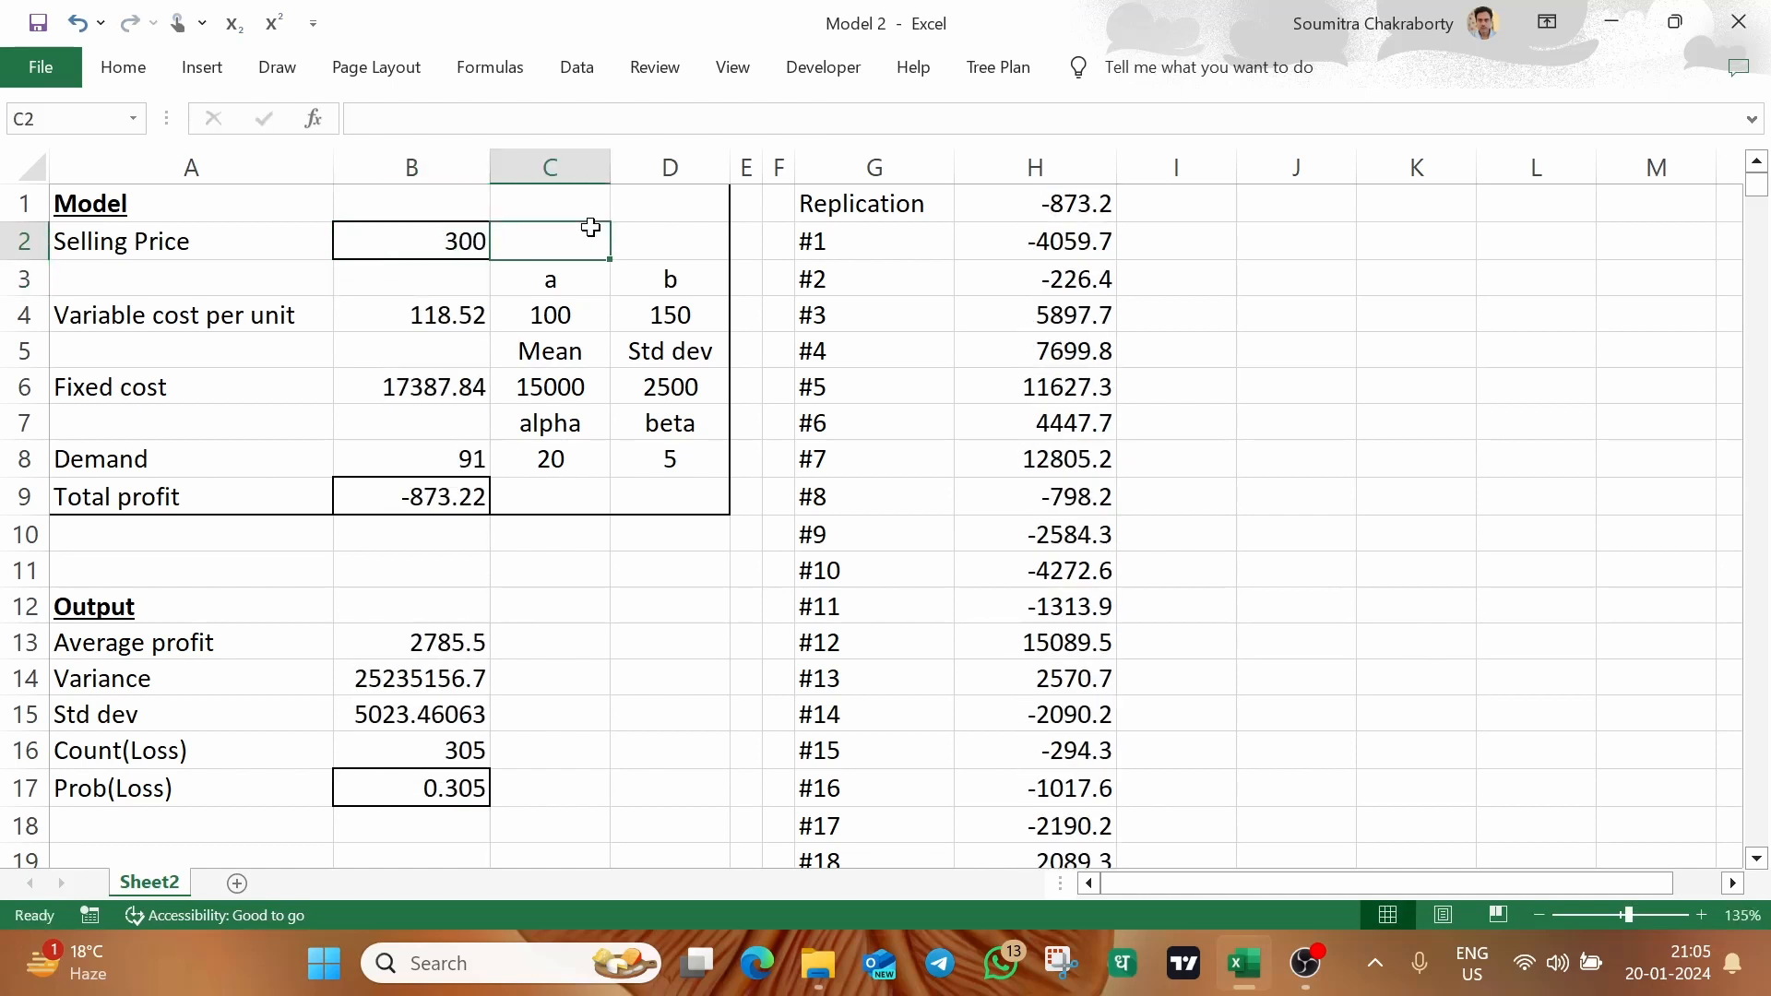
Run Goal Seek to bring the probability of loss in B17 to 0.1 by changing the selling price in B2, and keep the solution
left_click(463, 243)
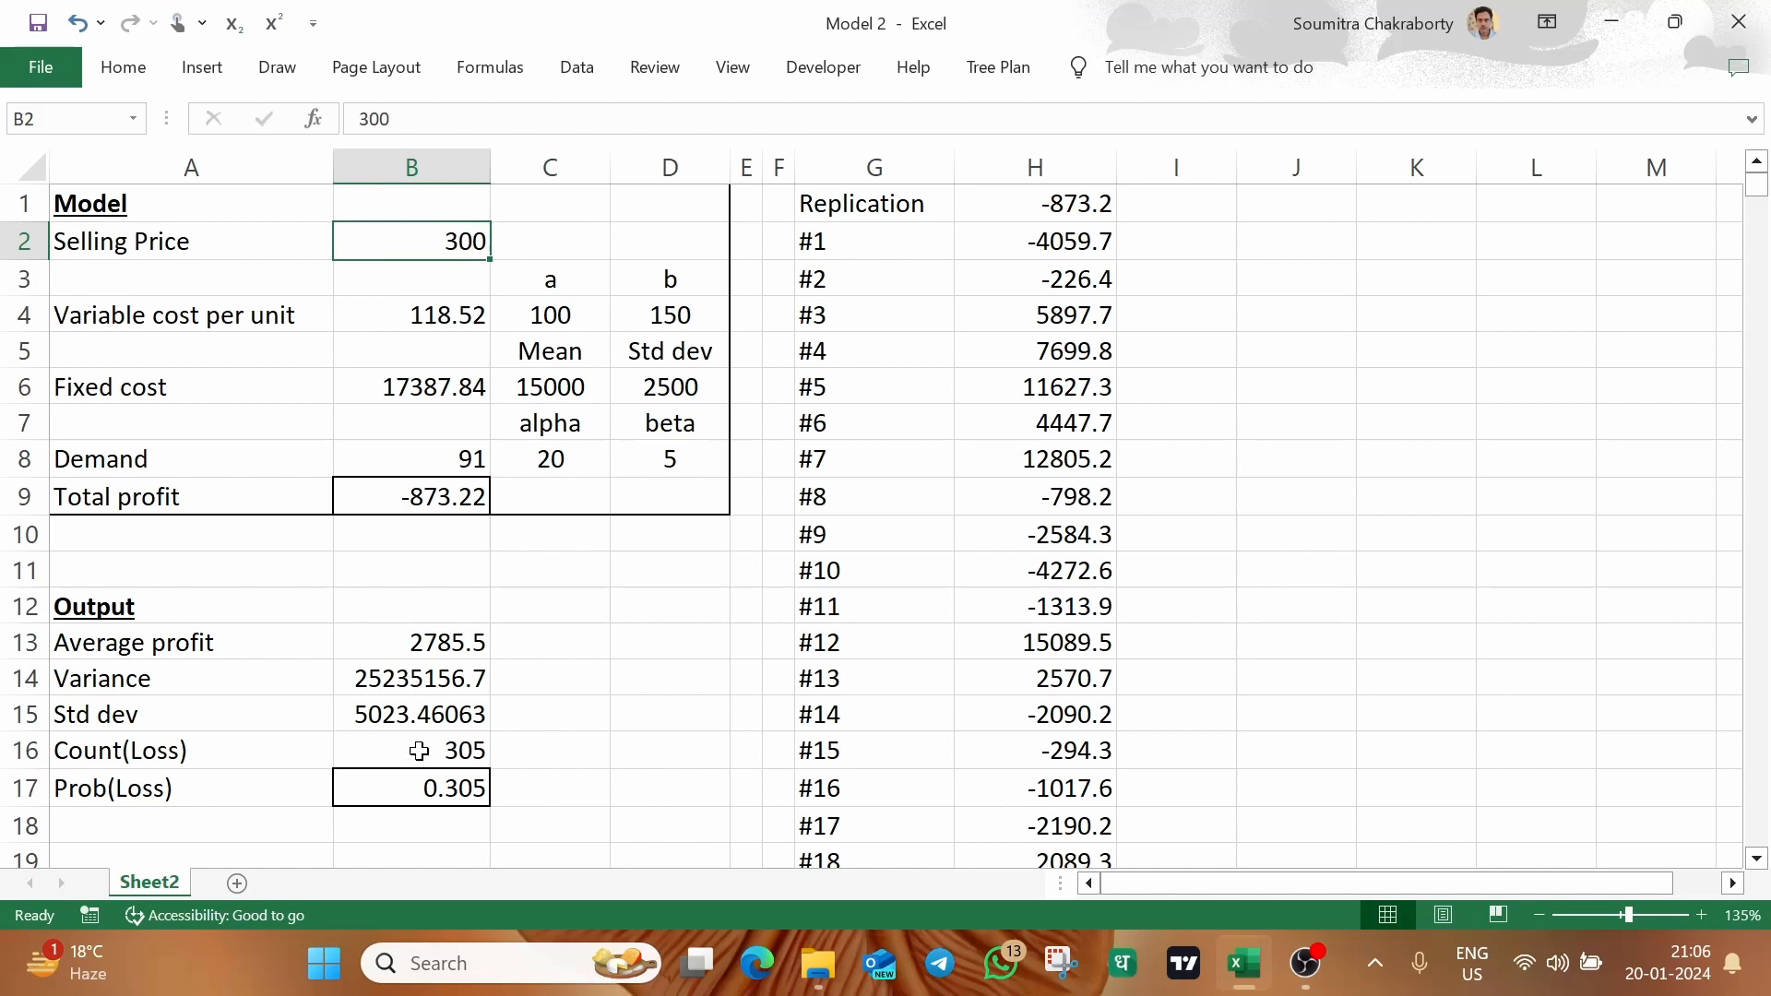
left_click(683, 636)
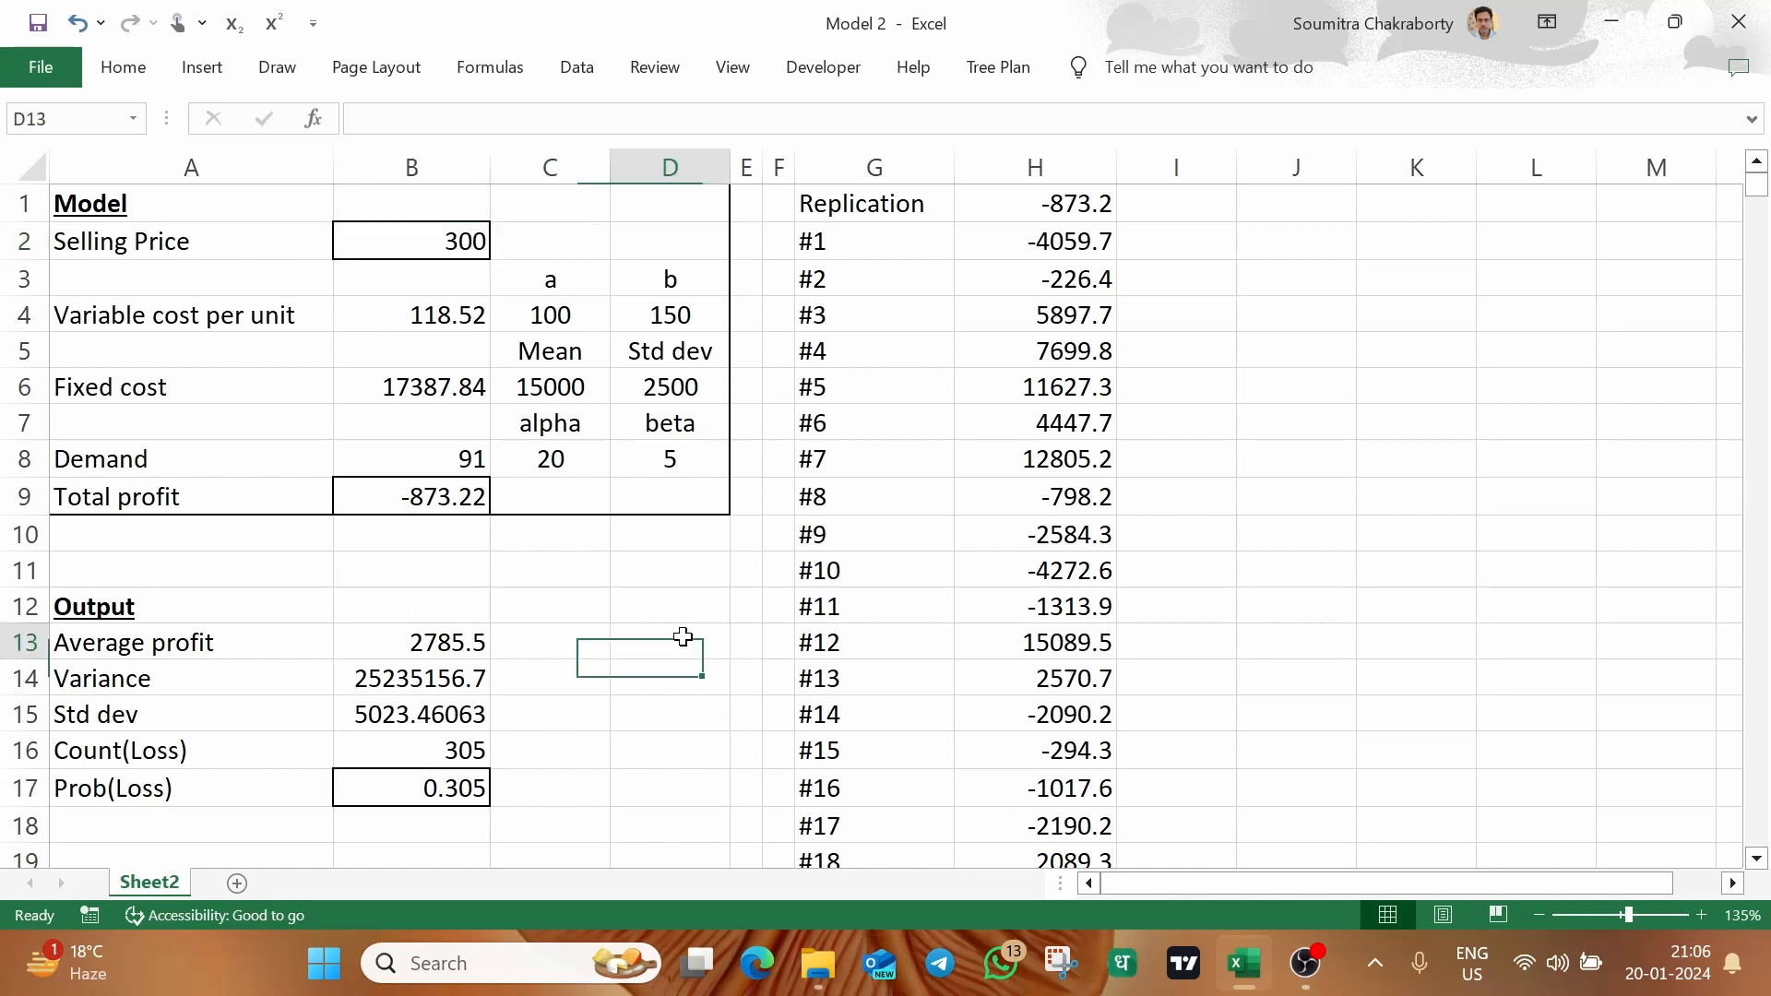
left_click(452, 793)
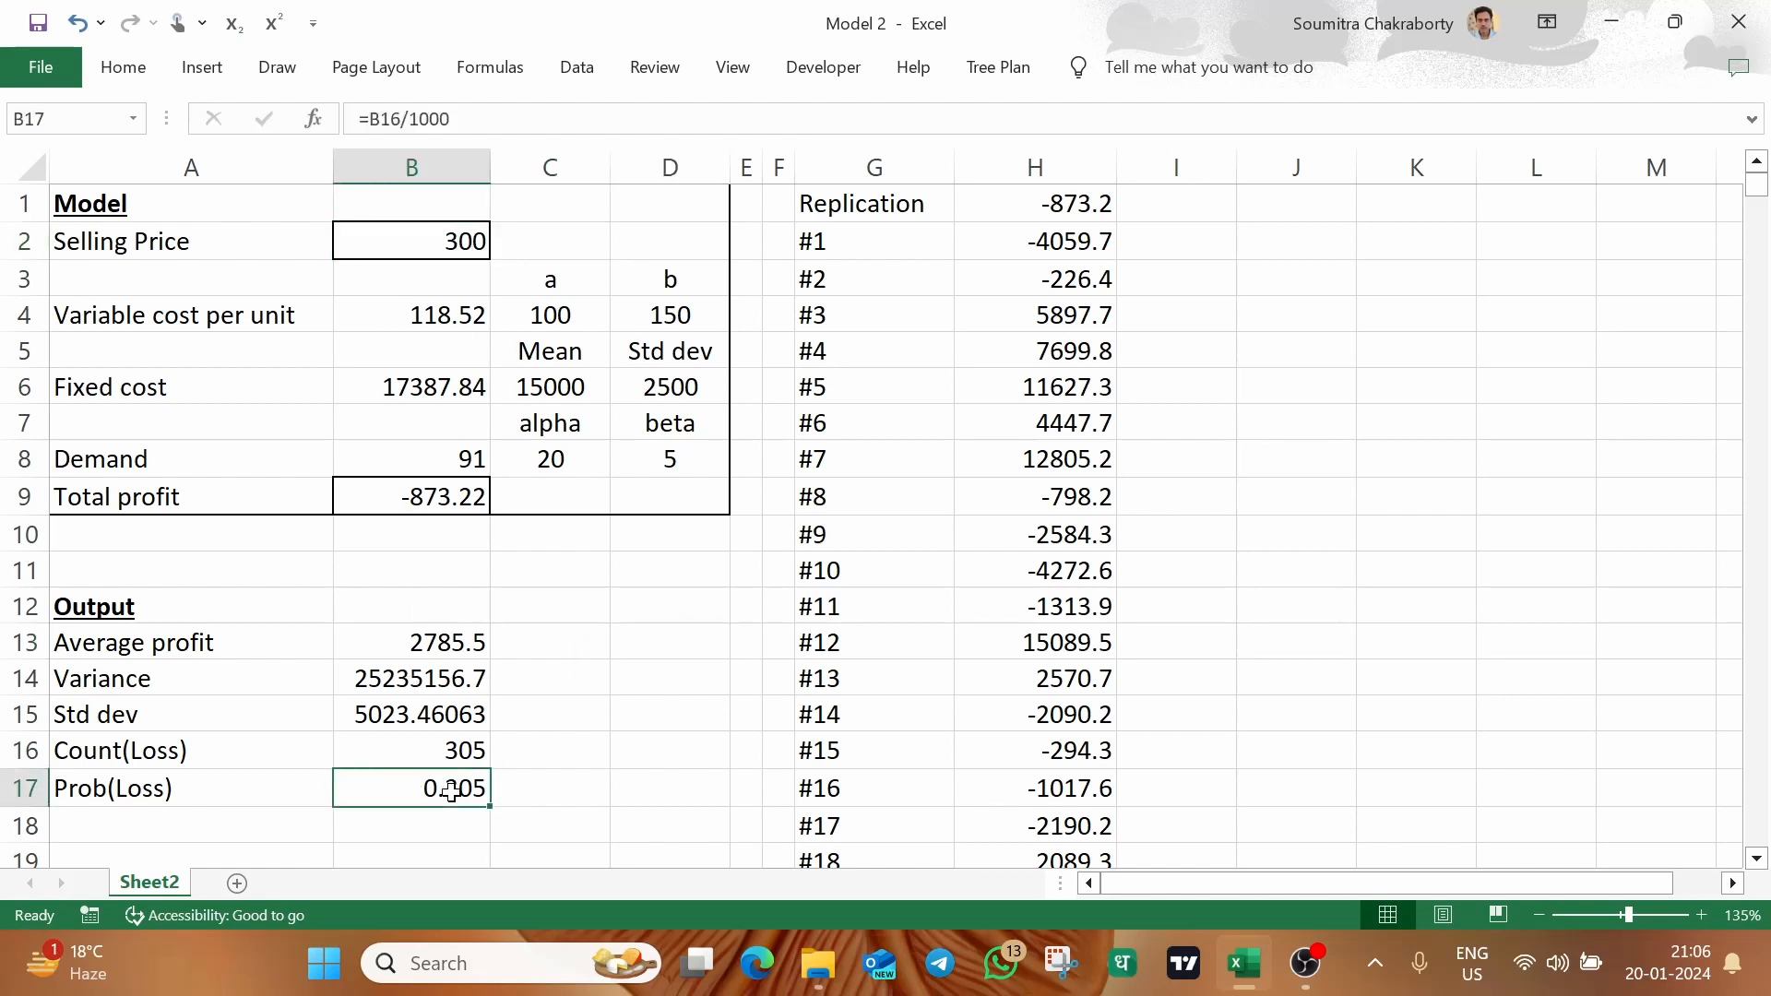
left_click(577, 67)
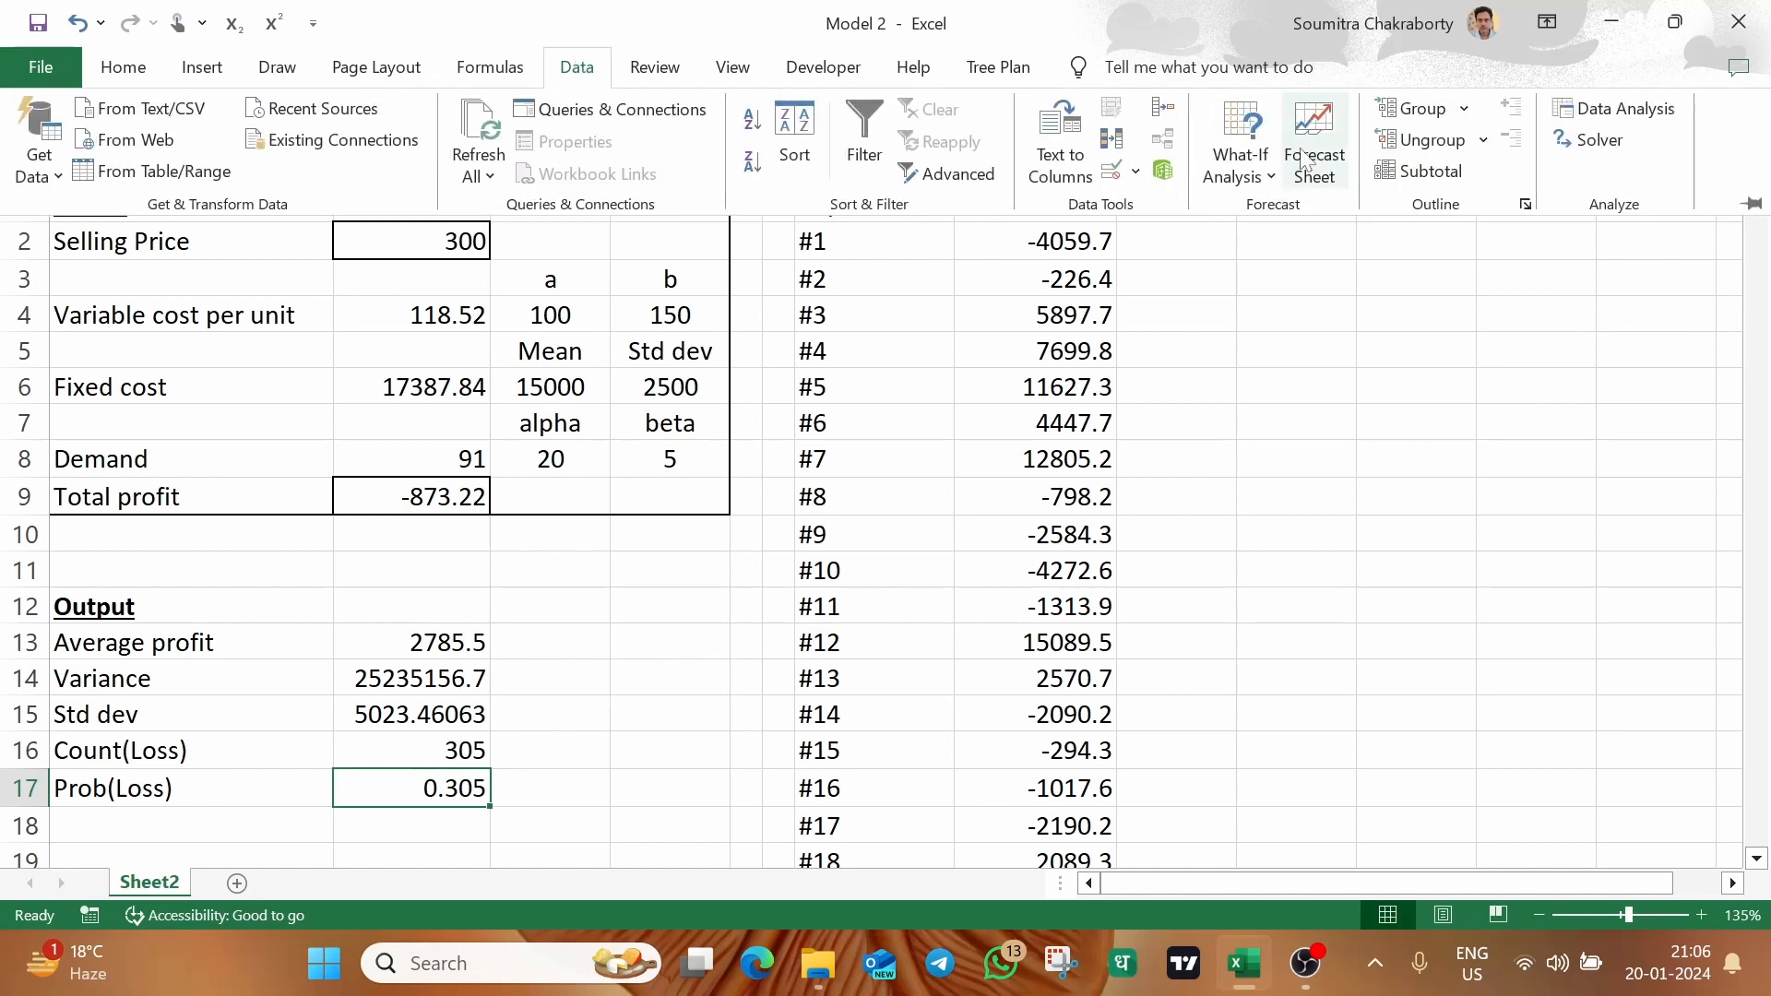
left_click(1231, 181)
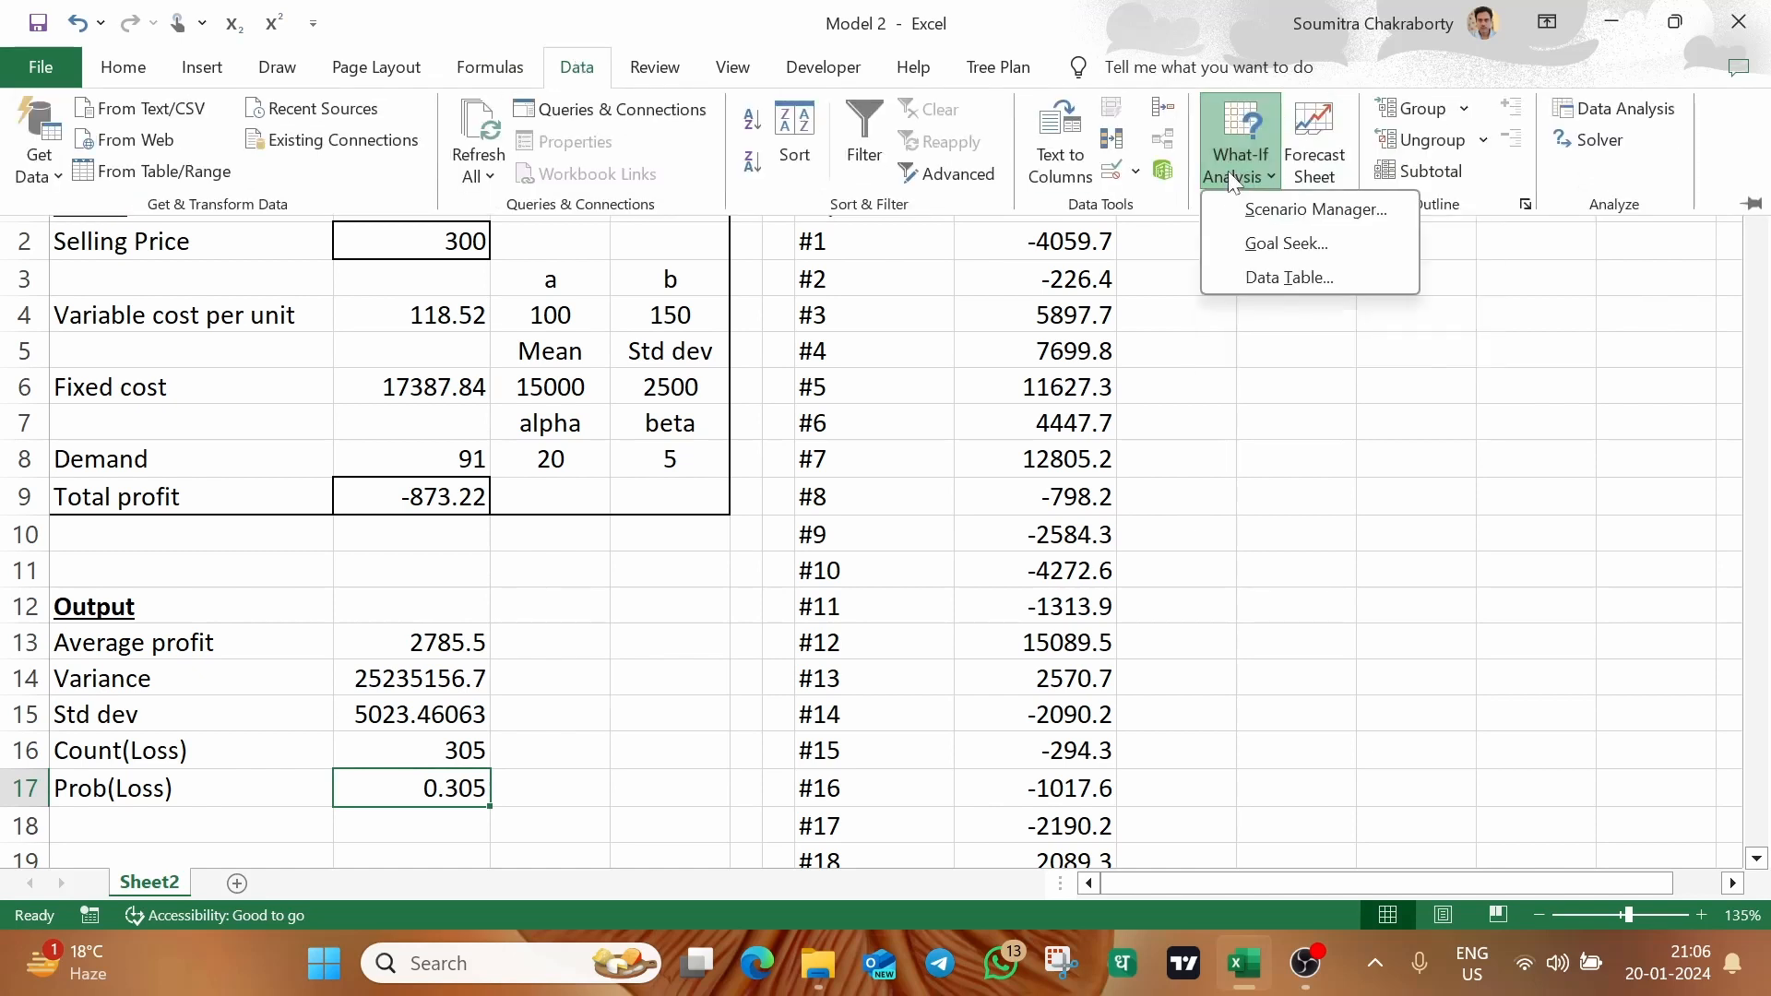
left_click(1266, 241)
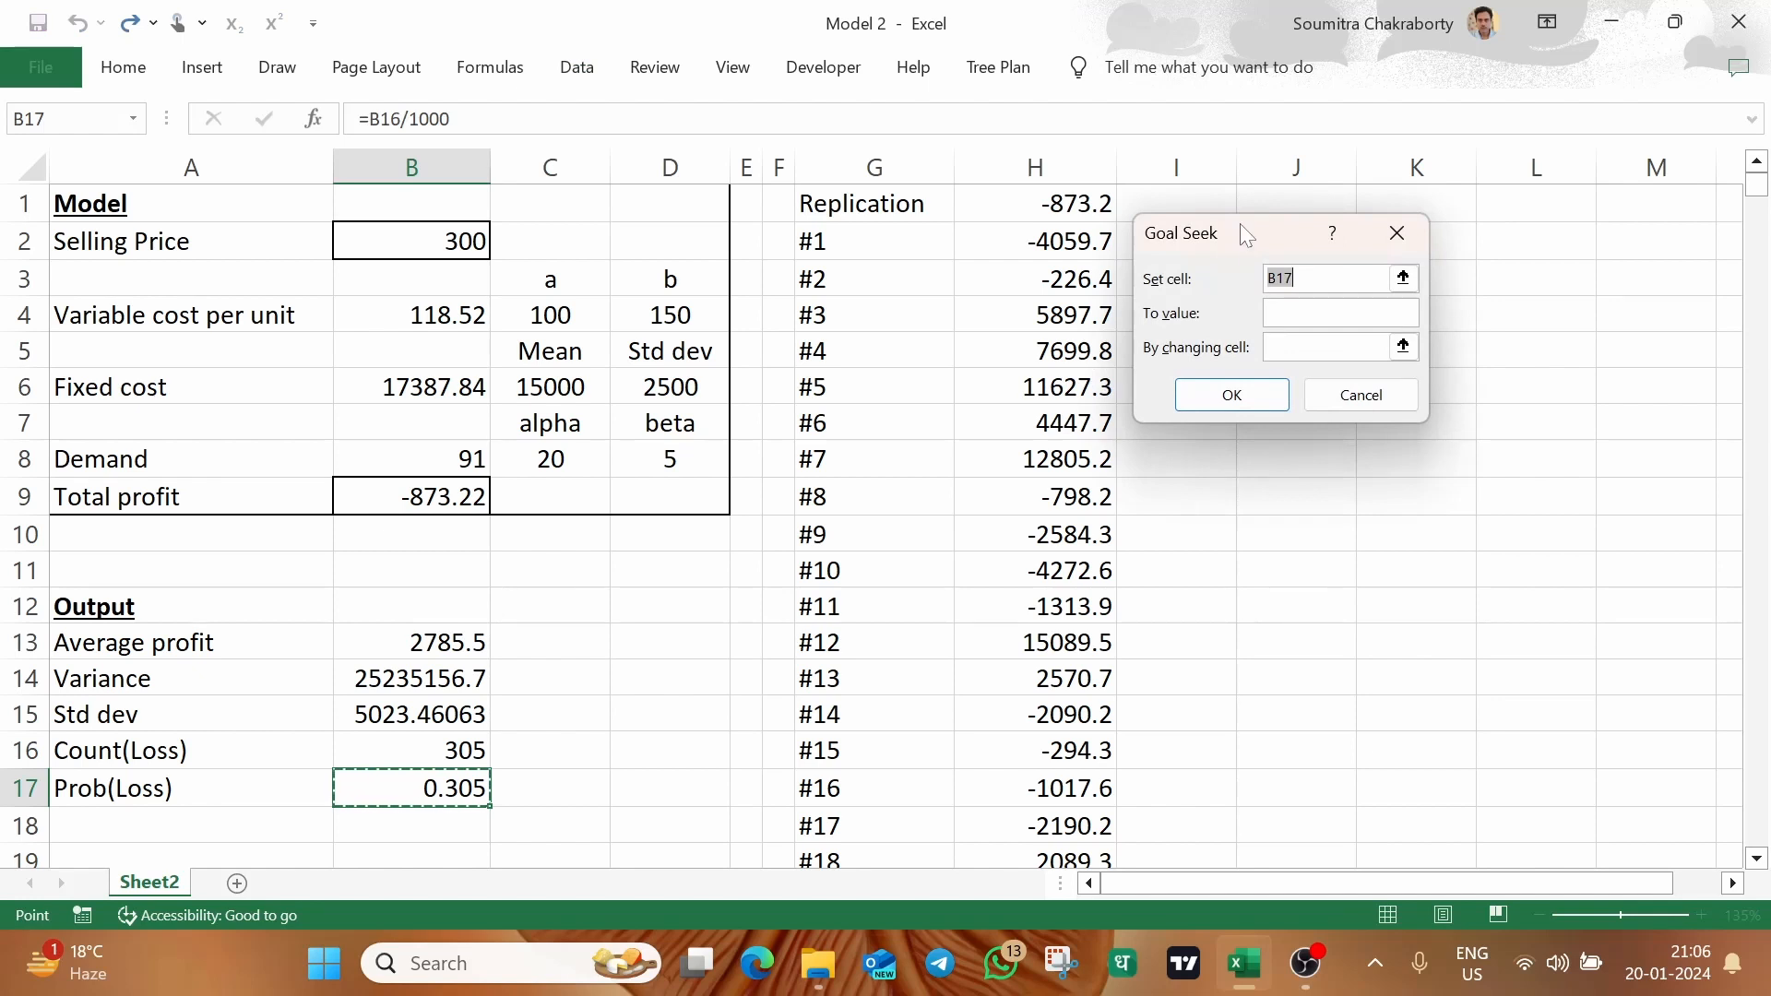
left_click_drag(1239, 223, 894, 434)
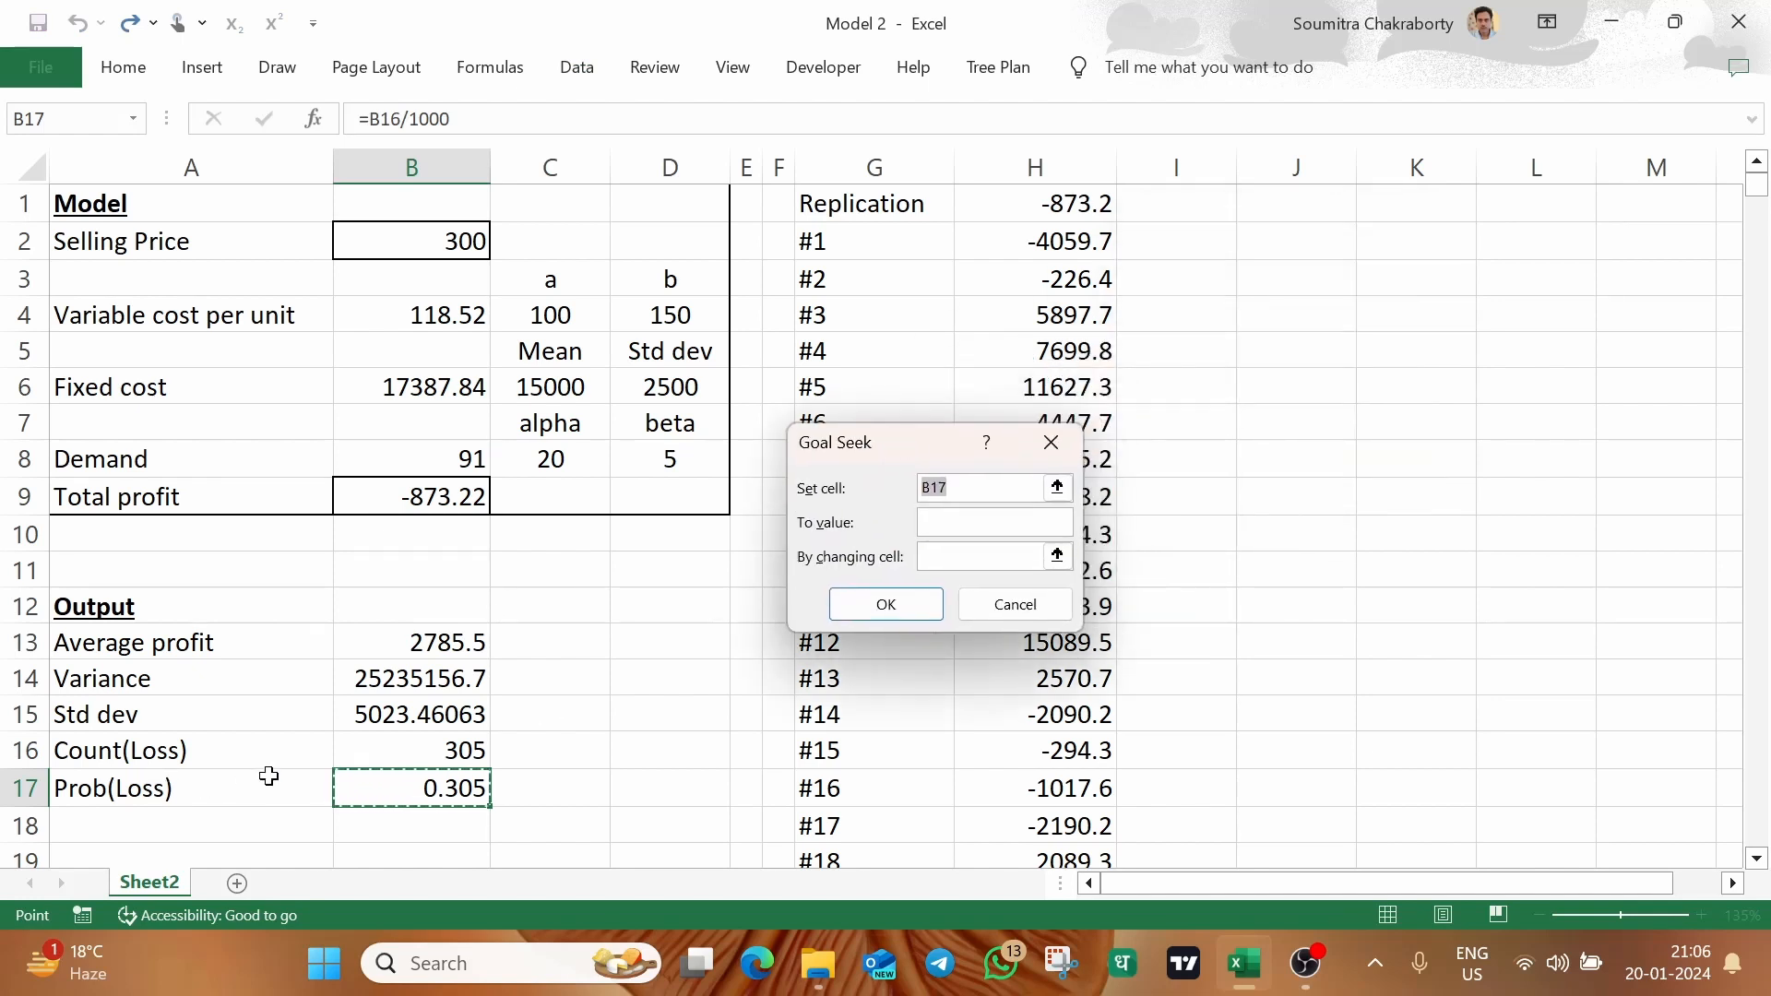
left_click(377, 797)
key("Tab")
type("0.")
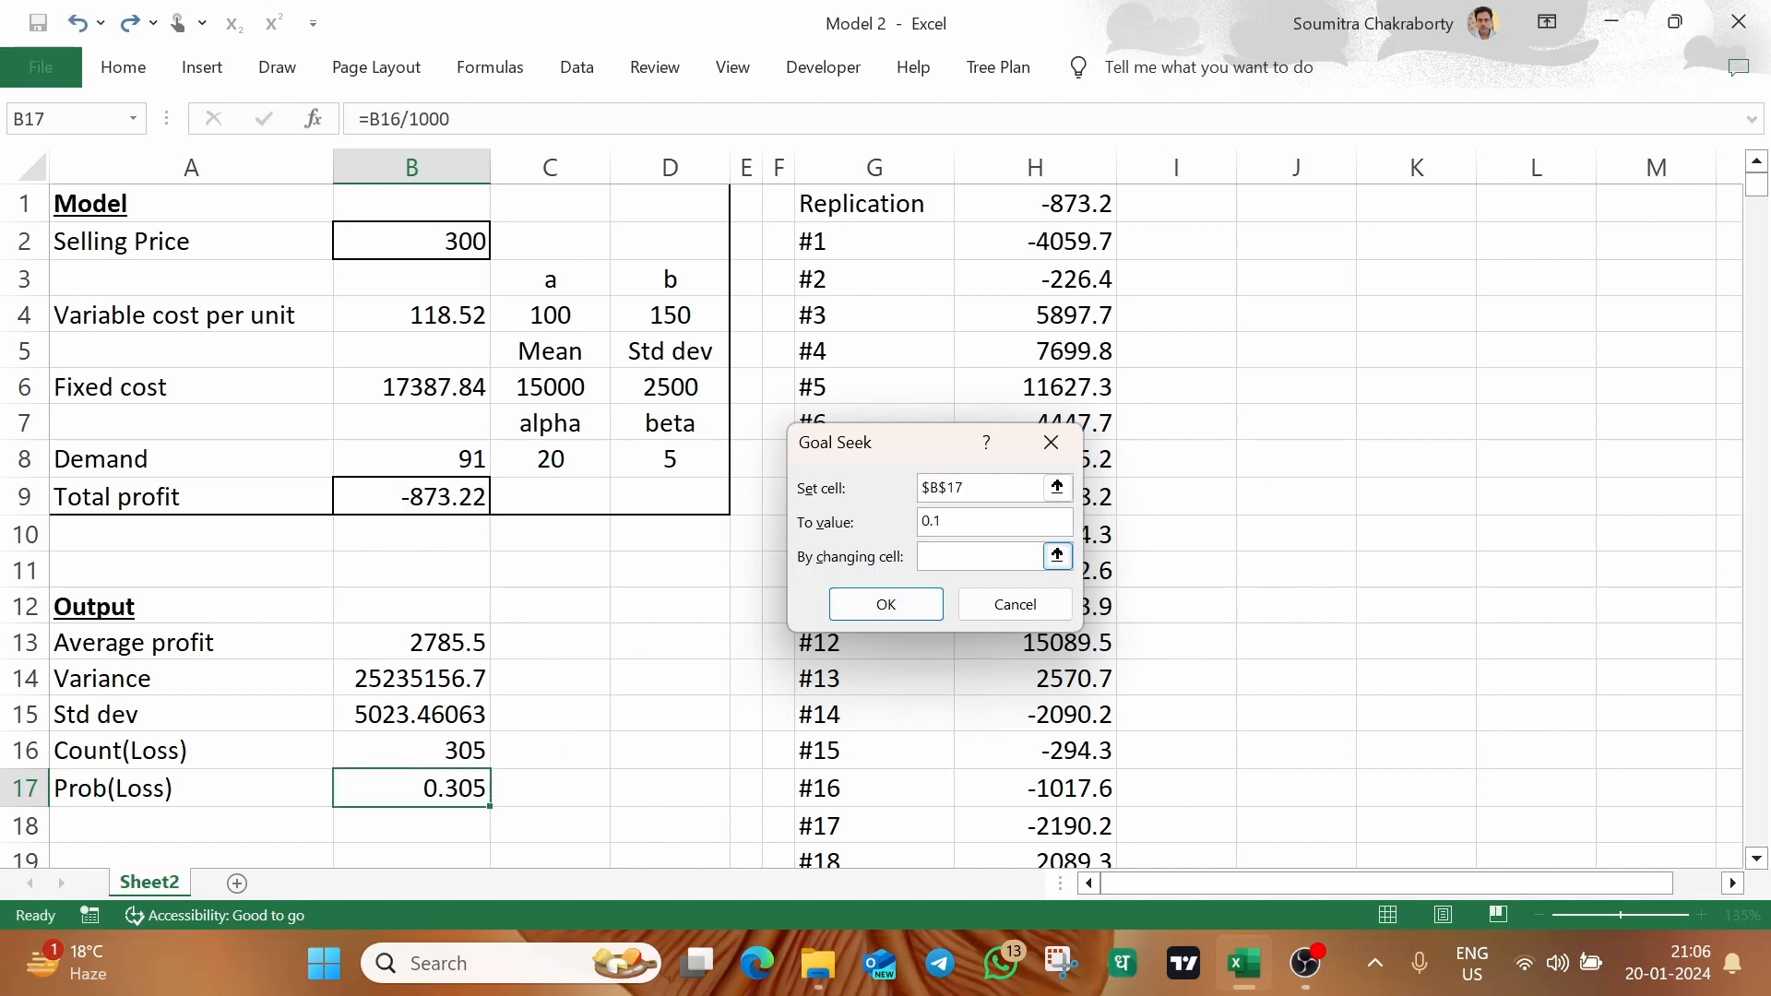
key("Tab")
left_click(459, 241)
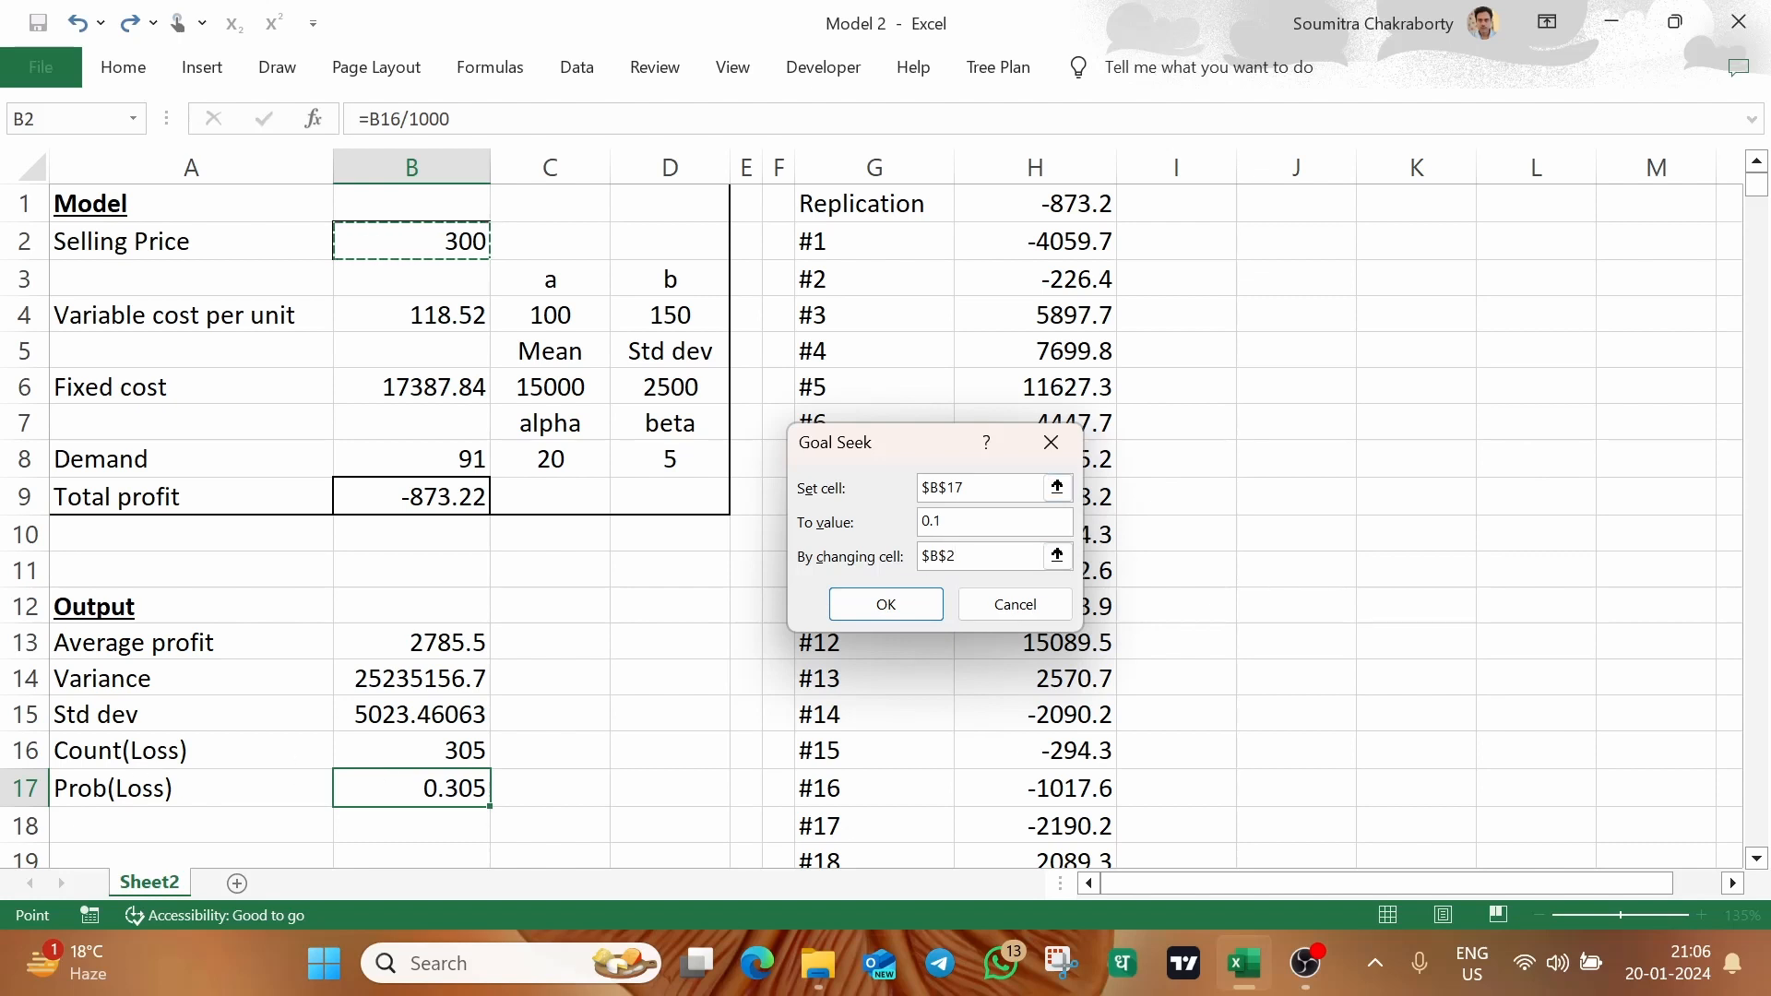
left_click(890, 601)
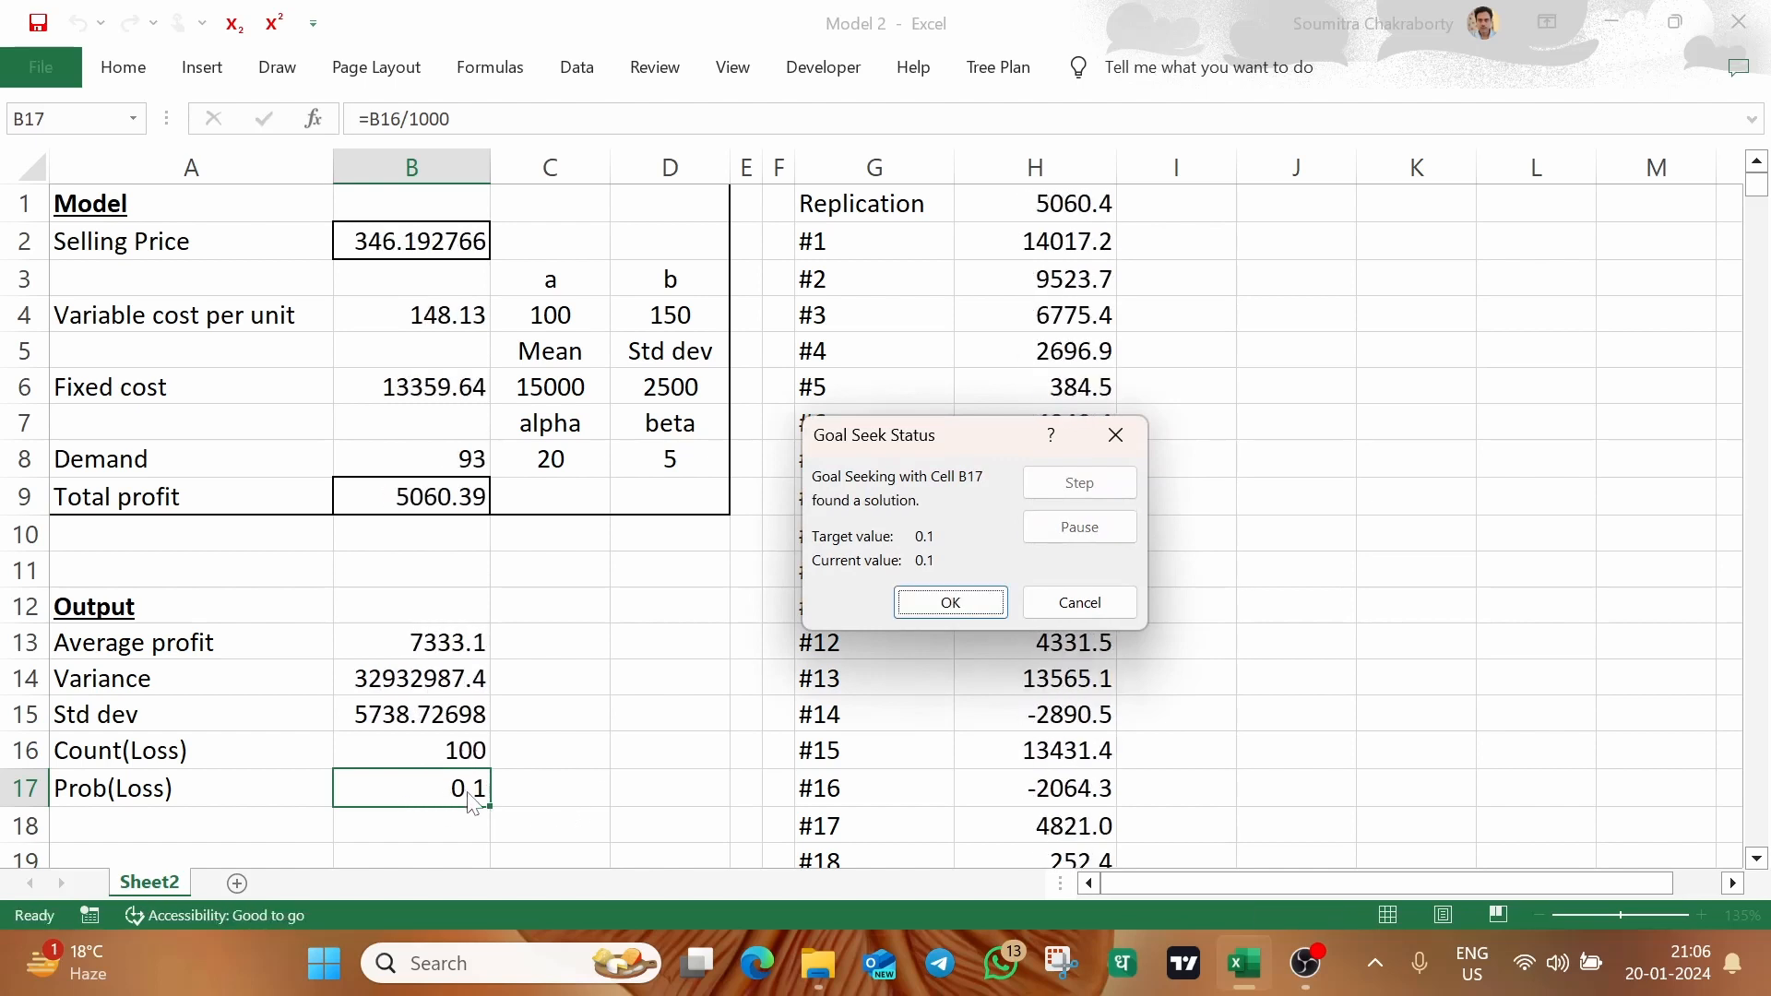
left_click(938, 612)
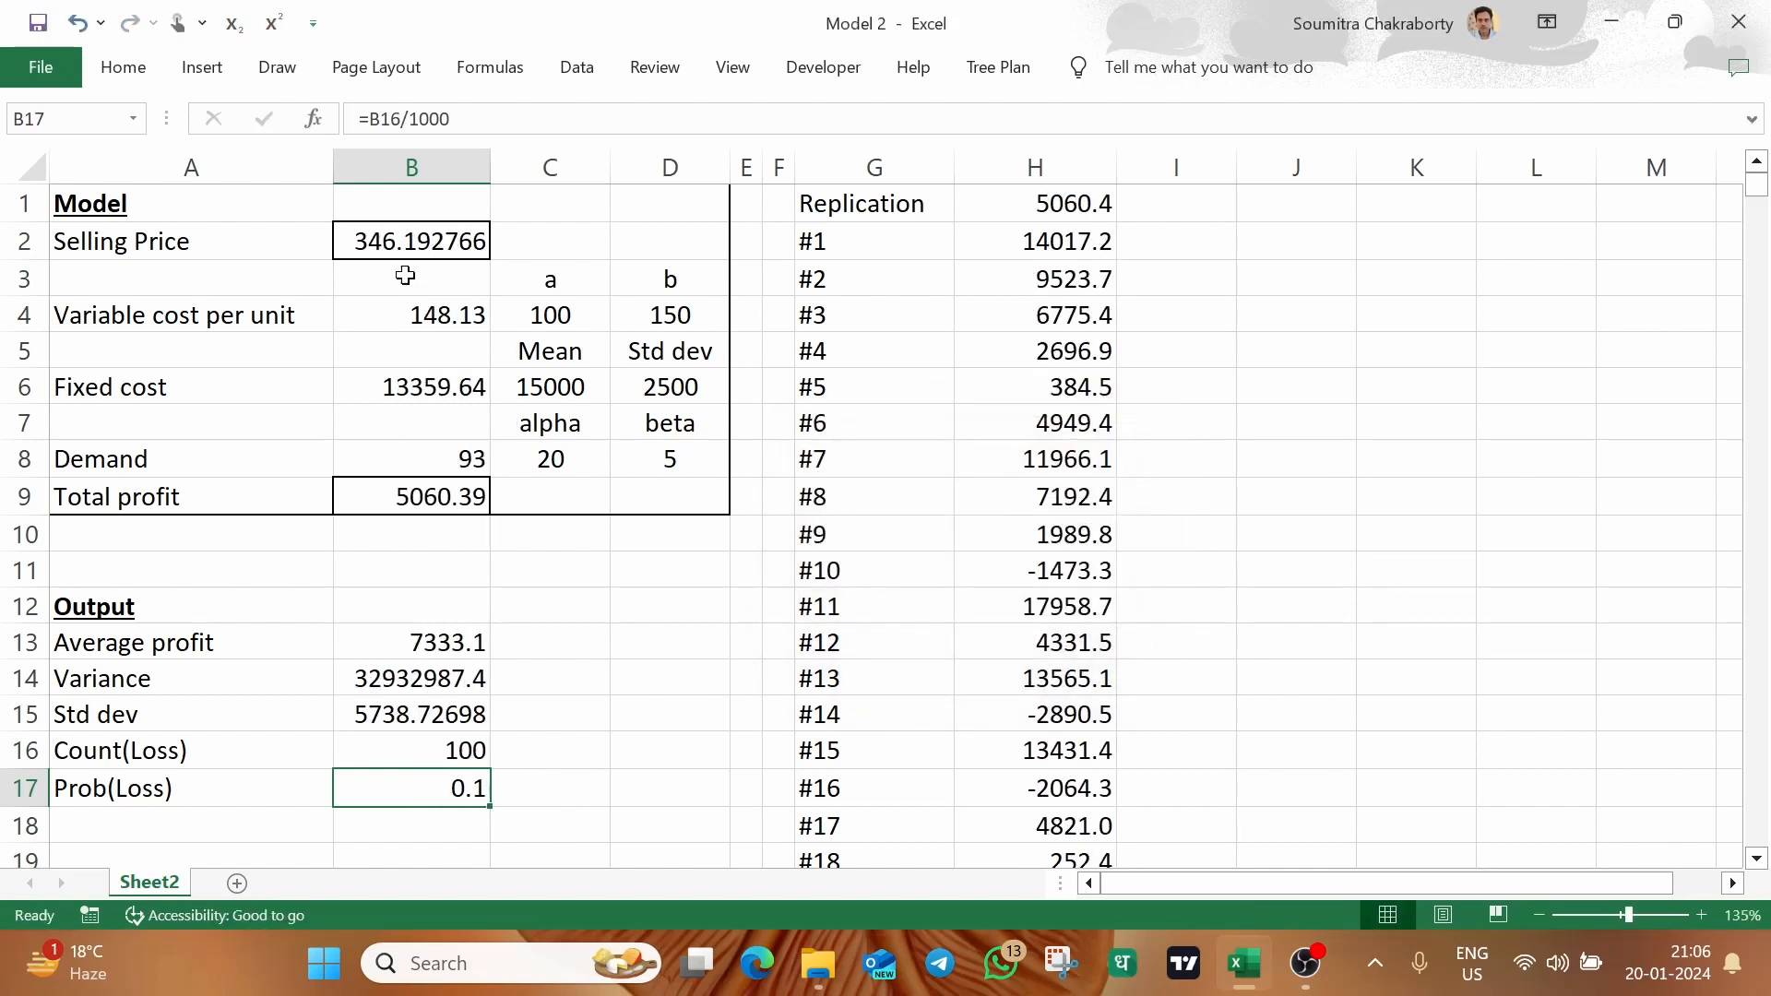
Examine the selling price in B2, the probability of loss in B17, and the full Output and Model blocks
left_click(397, 244)
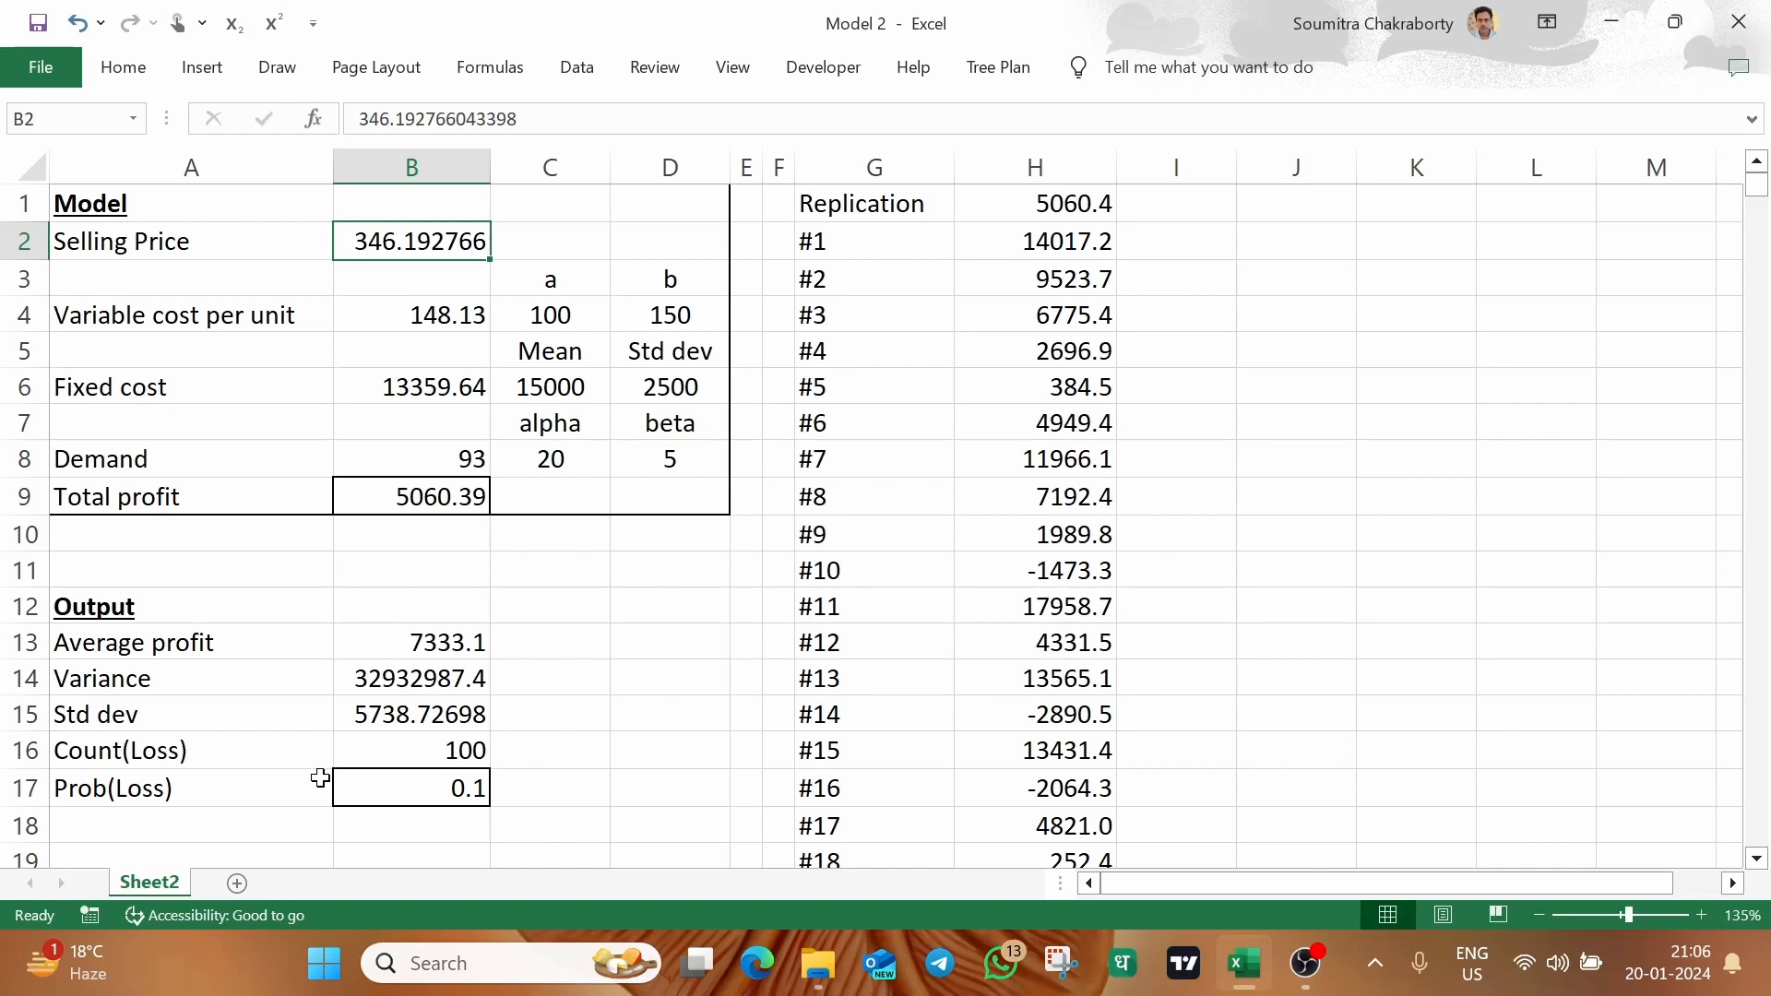
left_click(399, 802)
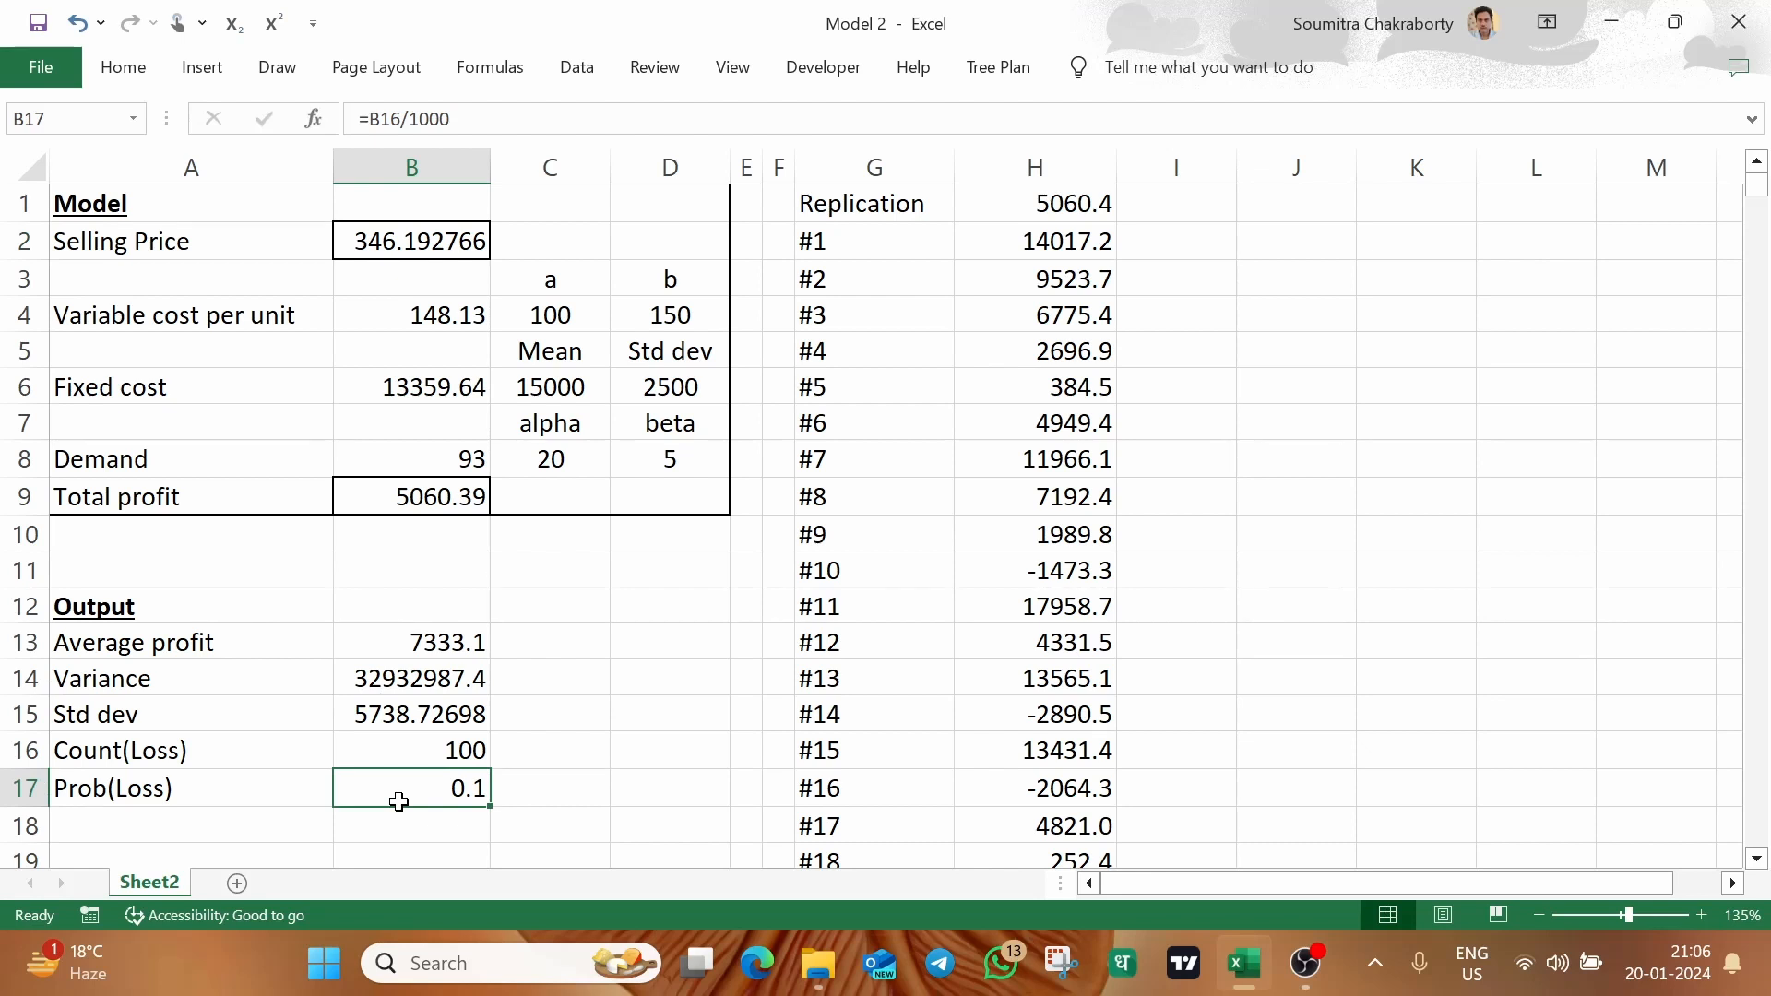
left_click(673, 663)
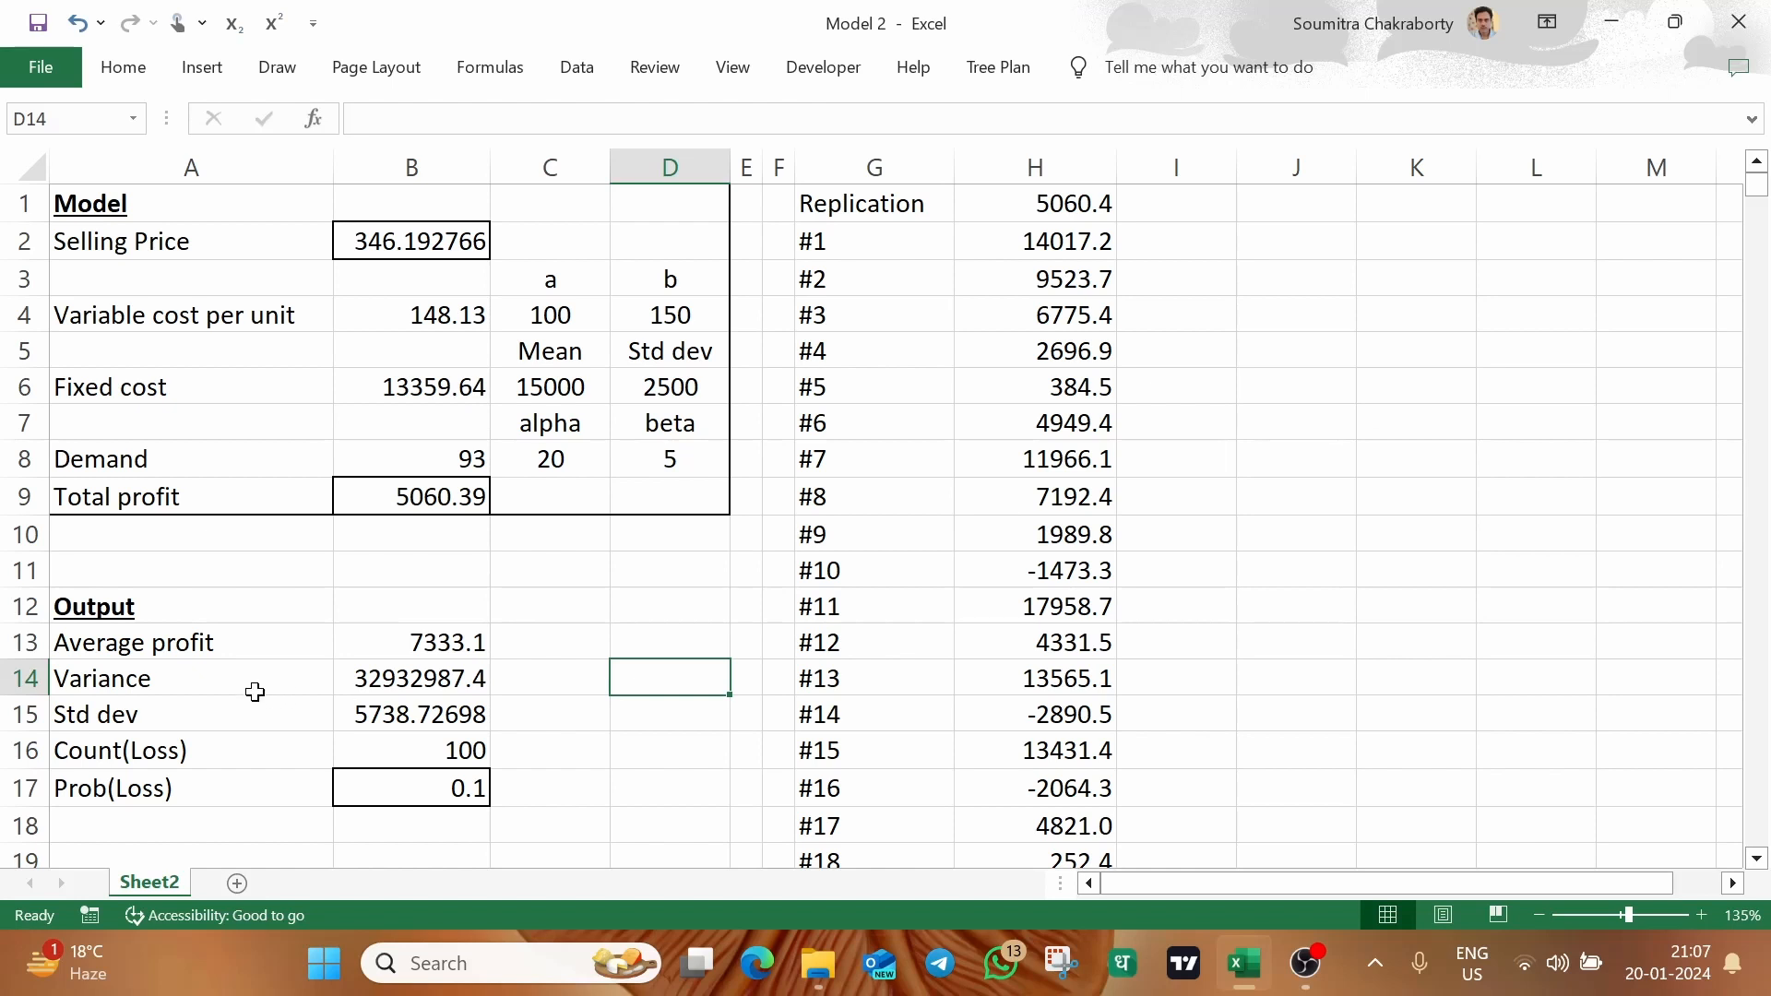
left_click_drag(174, 612, 463, 789)
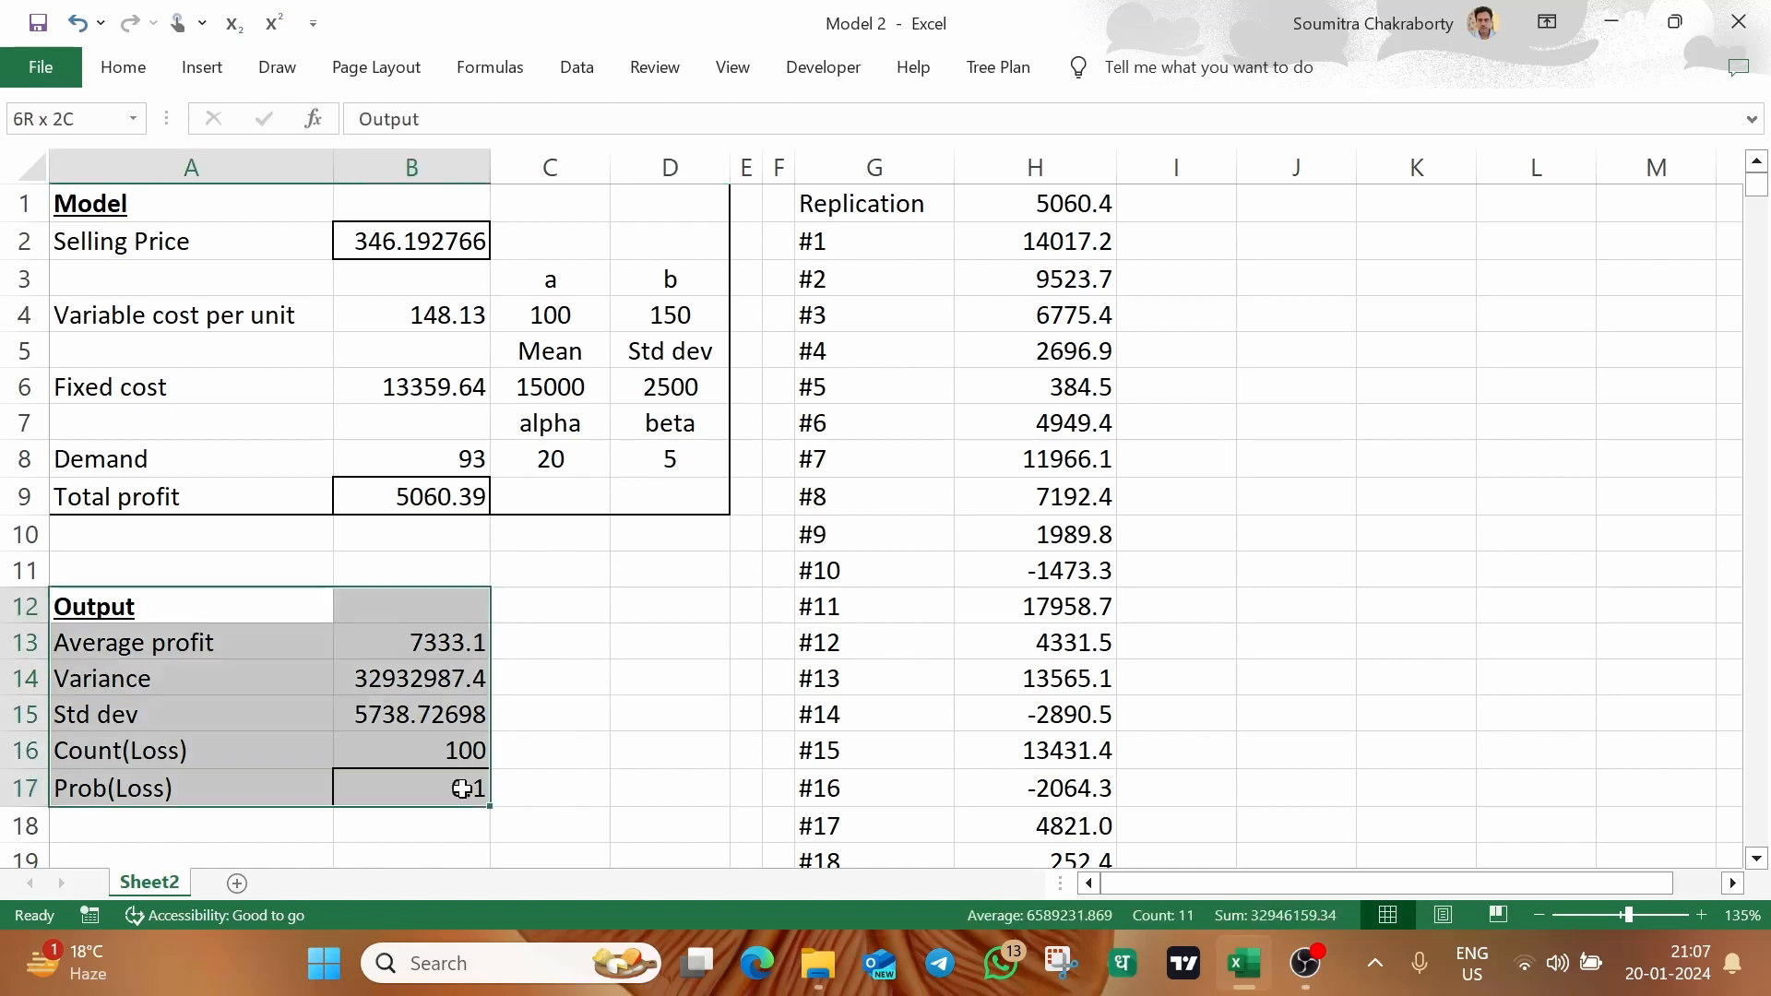
left_click(680, 605)
left_click(161, 217)
left_click_drag(161, 217, 653, 492)
left_click(683, 598)
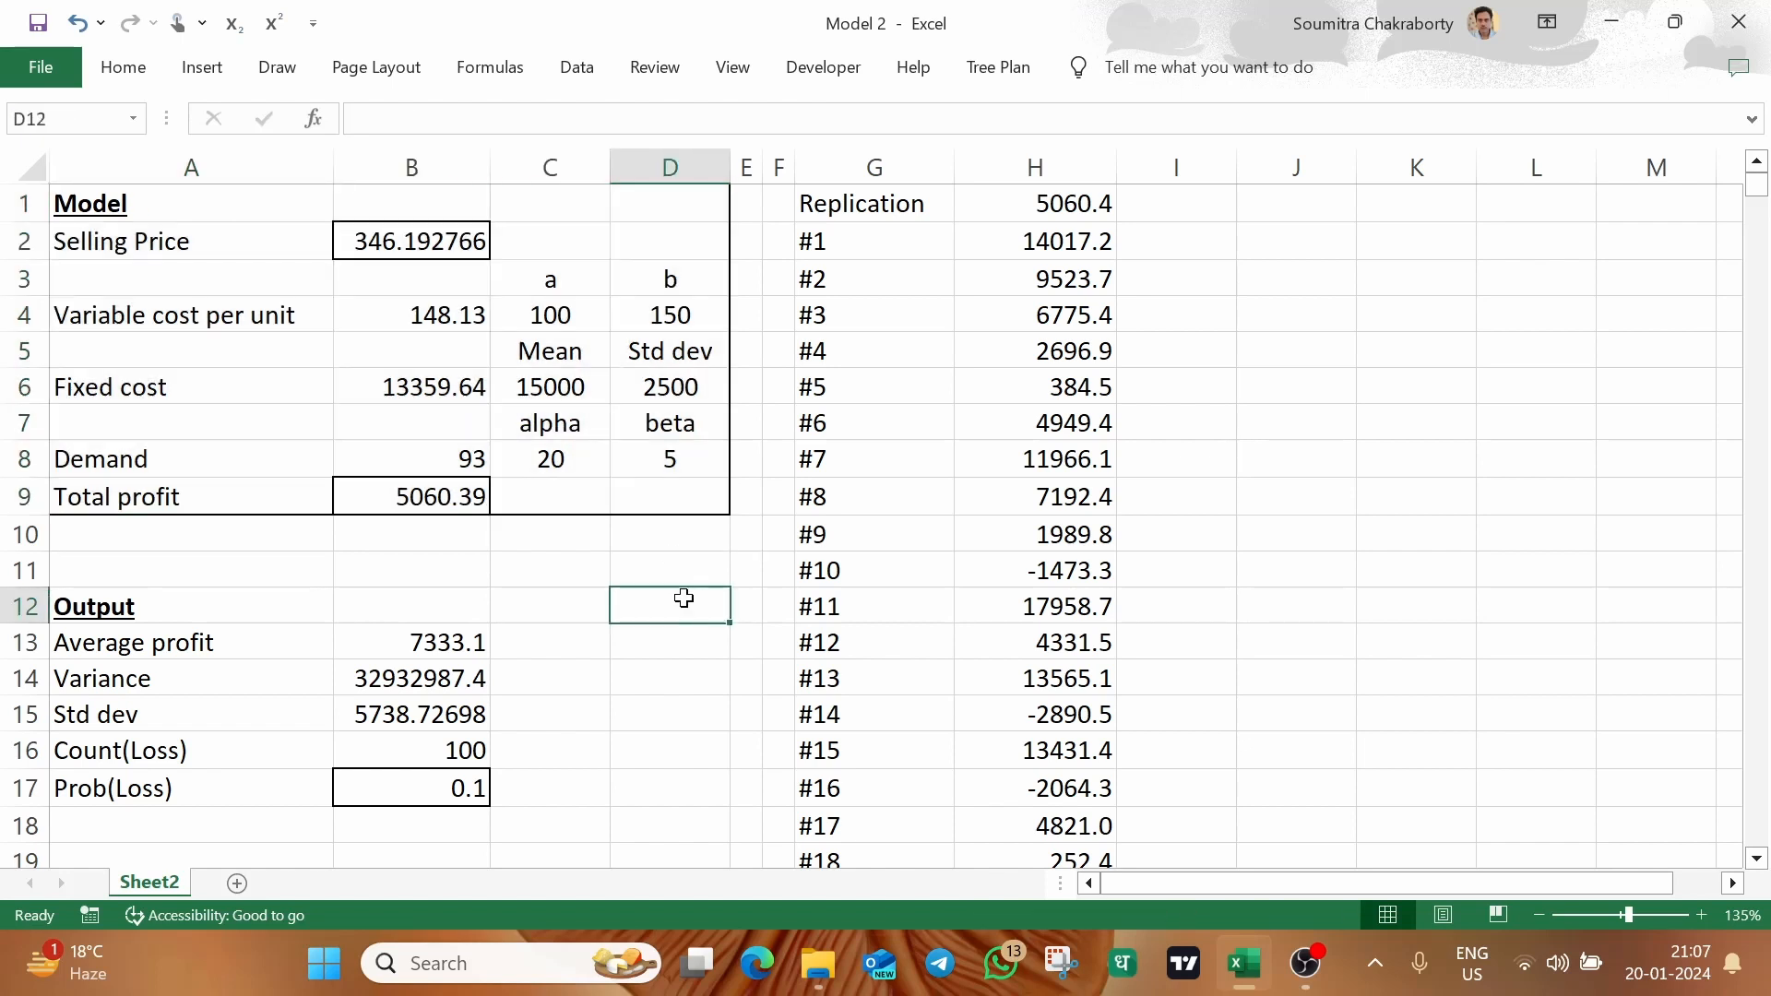
Create a new blank workbook
key("ctrl+n")
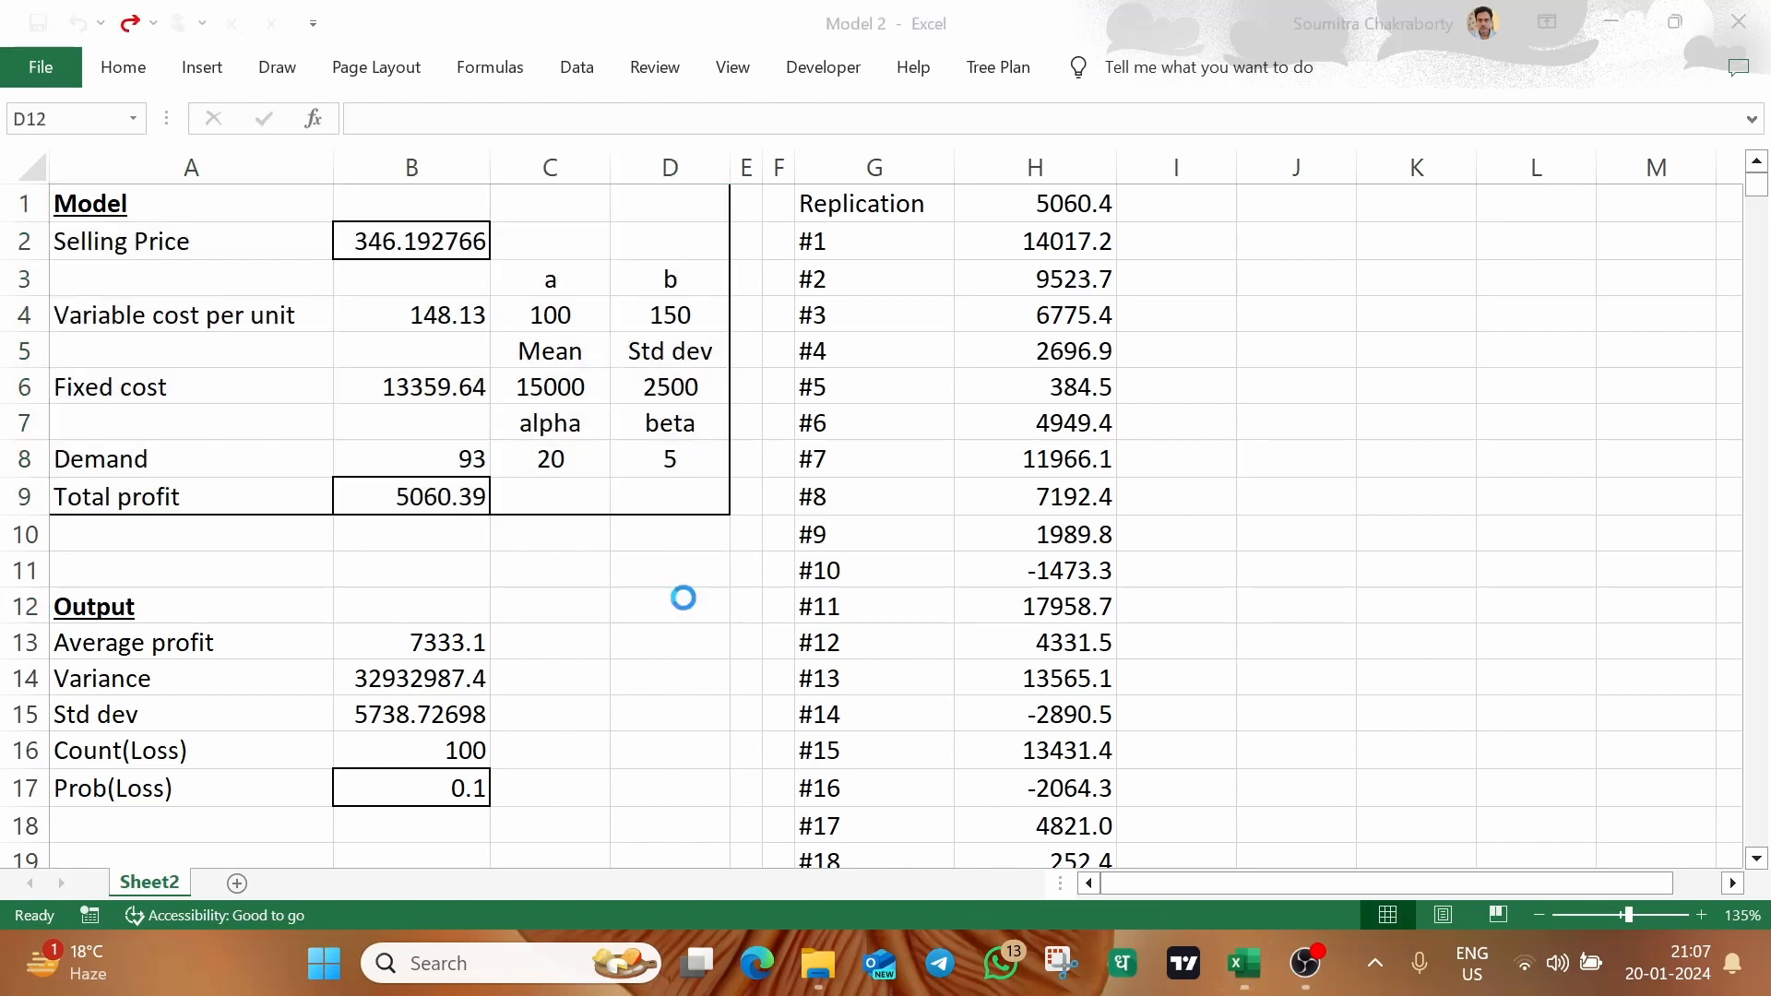